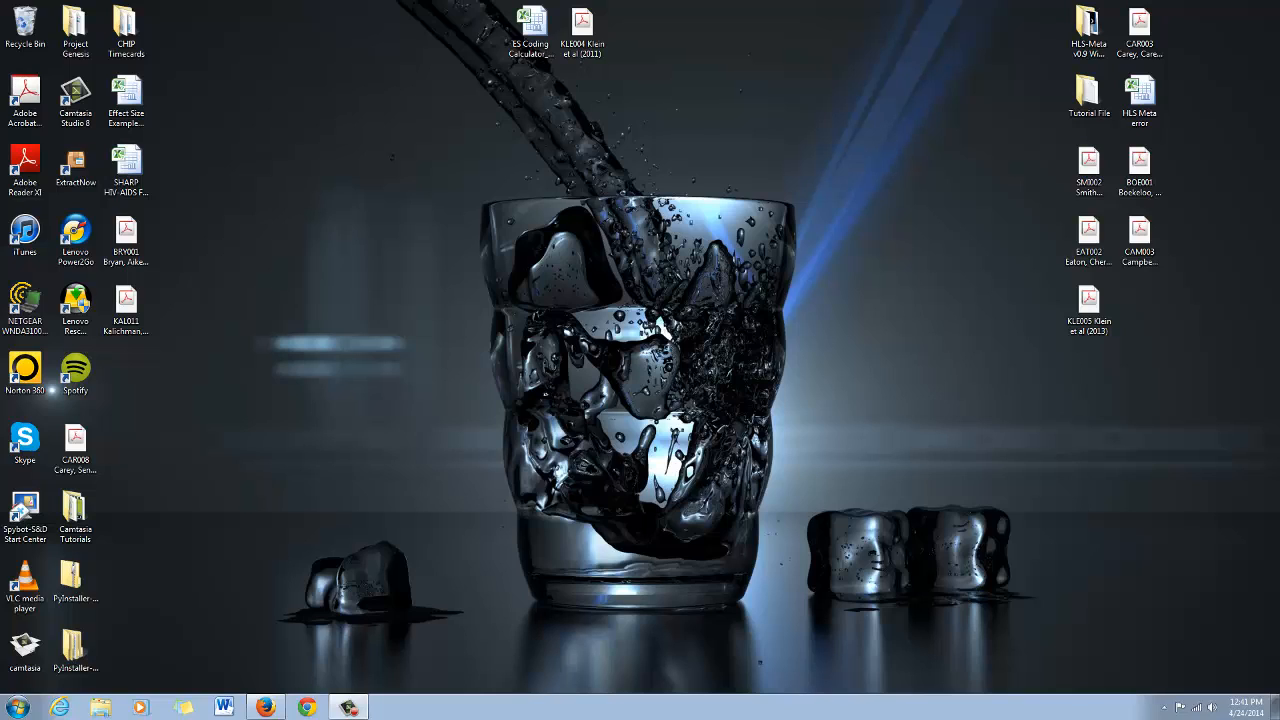
Open the ES Coding Calculator_11June2013 workbook from the desktop
{"action": "left_click", "coordinate": [532, 30]}
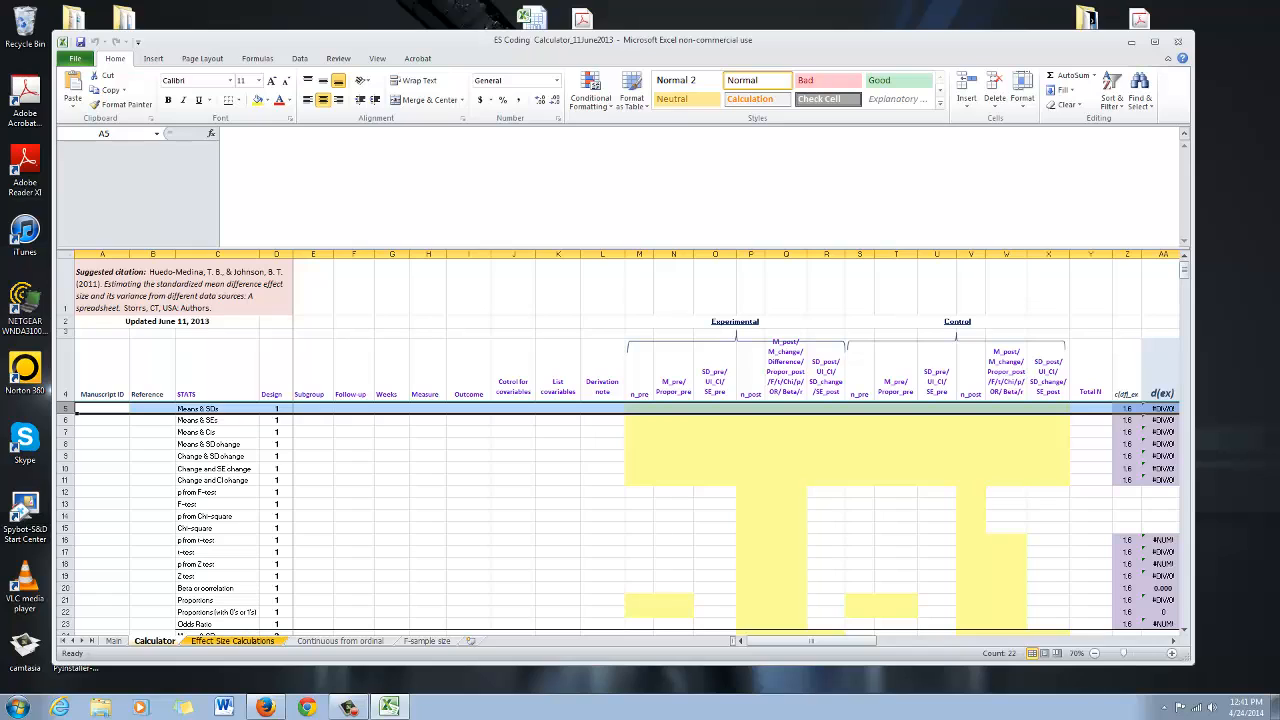
{"action": "double_click", "coordinate": [533, 40]}
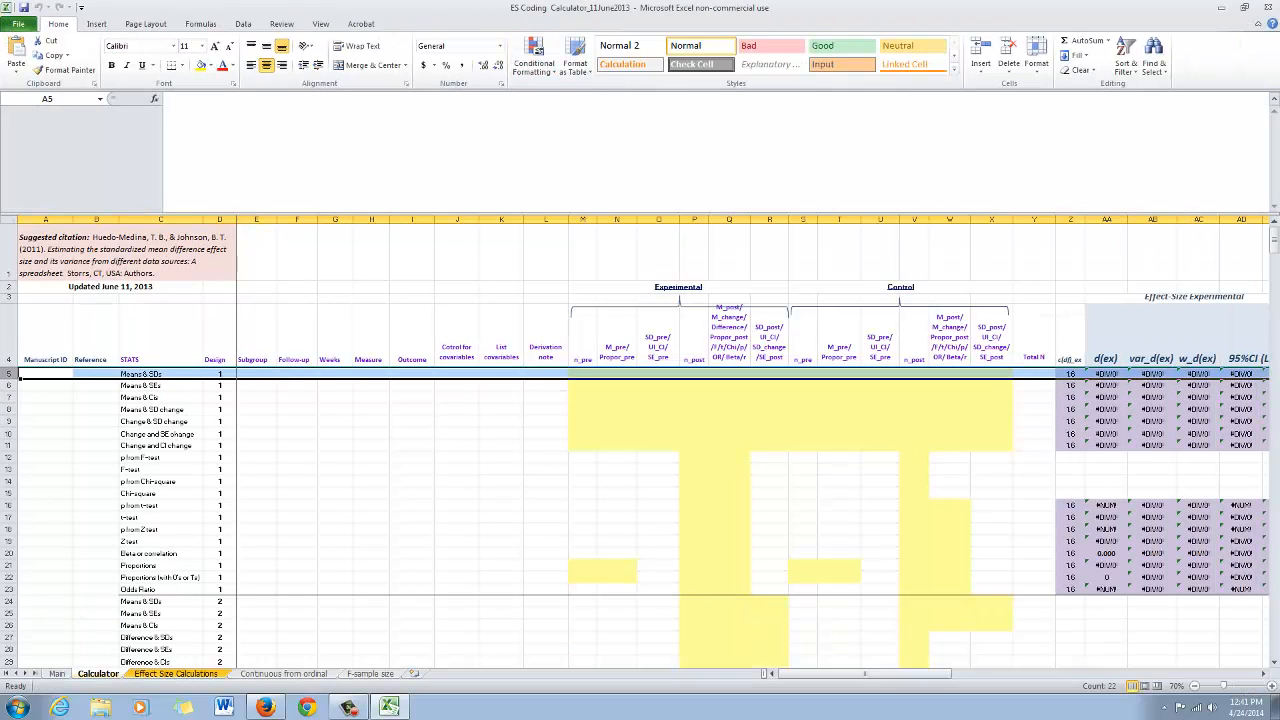
Switch back and forth between the Calculator and Effect Size Calculations sheets to compare their contents
{"action": "left_click", "coordinate": [176, 673]}
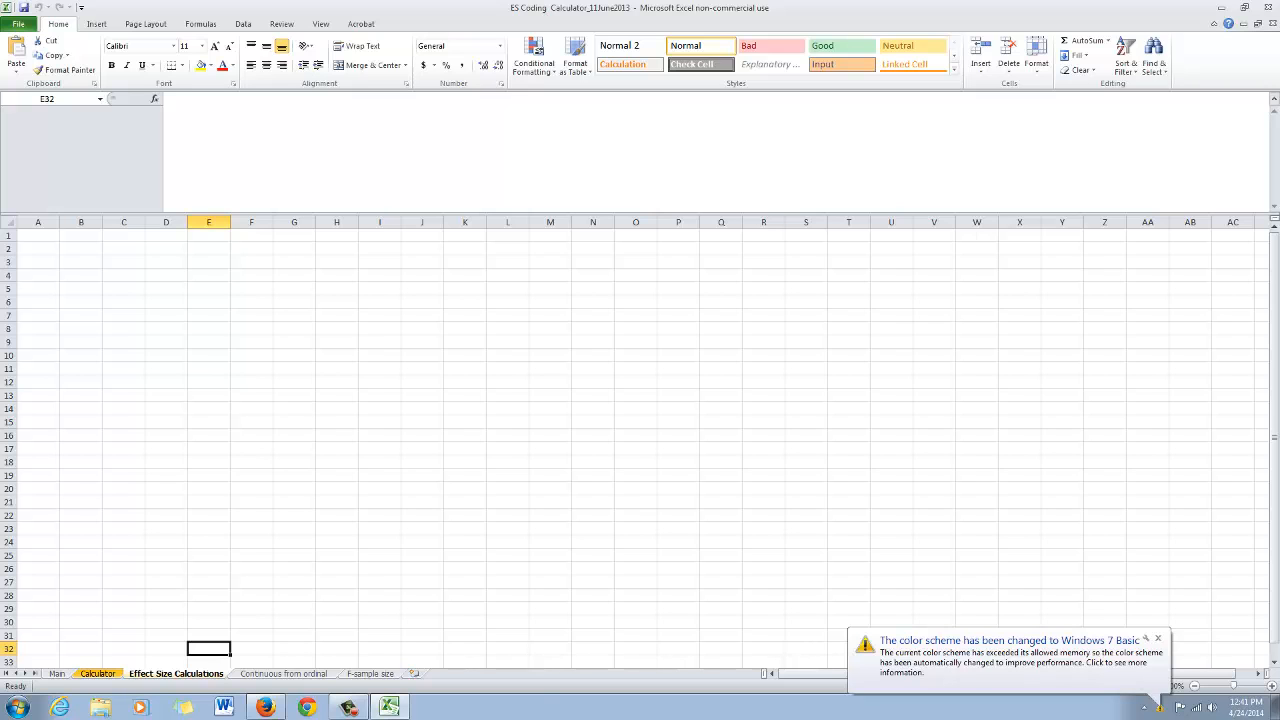
{"action": "left_click", "coordinate": [98, 673]}
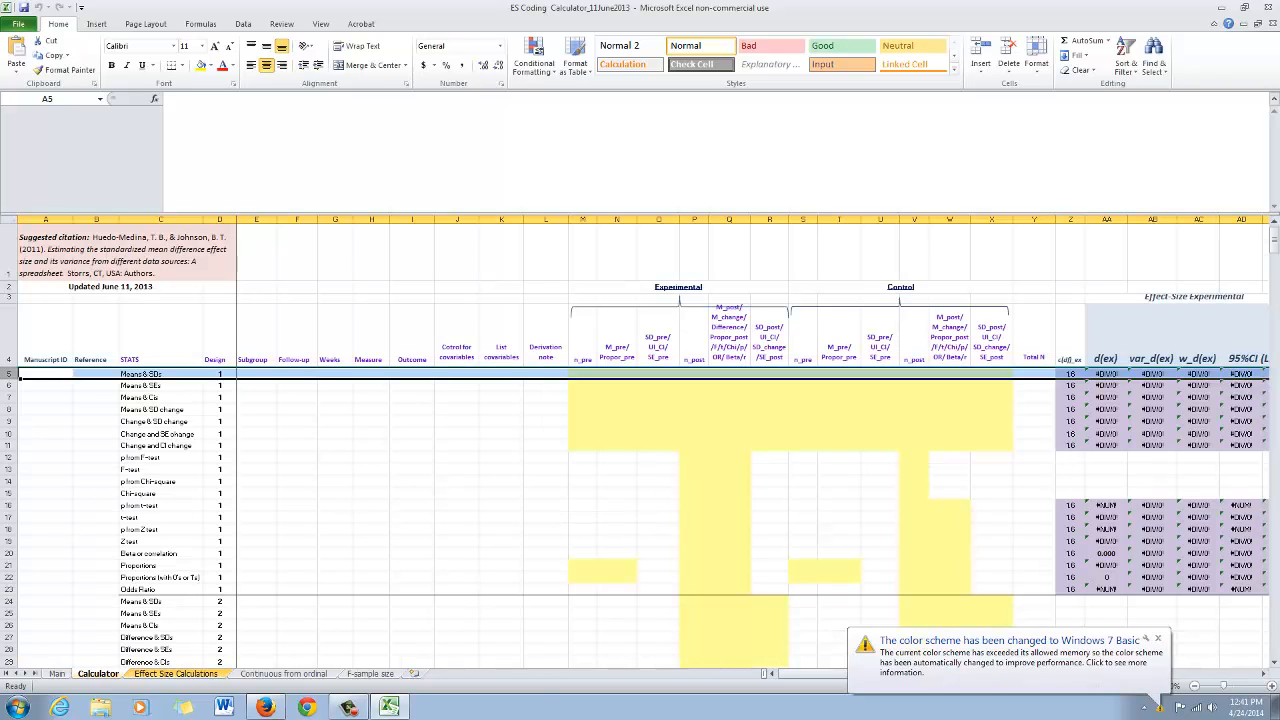
{"action": "left_click", "coordinate": [176, 673]}
{"action": "left_click", "coordinate": [98, 673]}
{"action": "left_click", "coordinate": [176, 673]}
{"action": "left_click", "coordinate": [98, 673]}
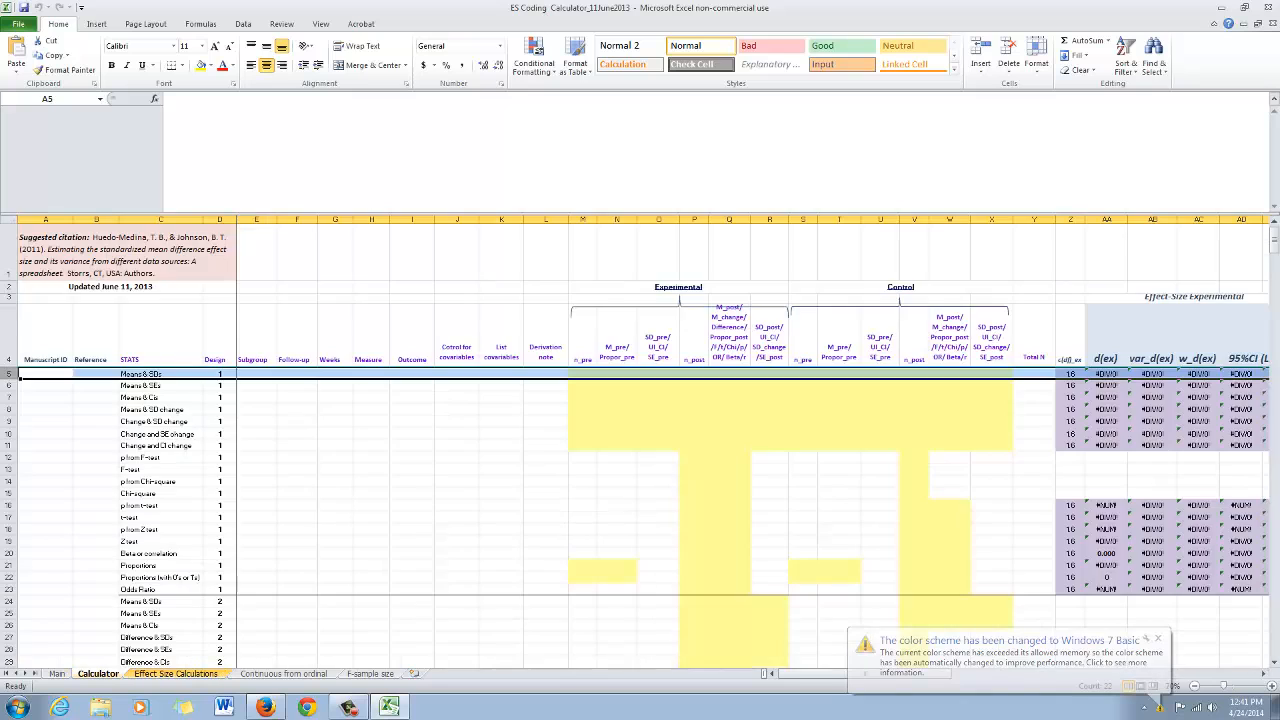
{"action": "left_click", "coordinate": [176, 673]}
{"action": "left_click", "coordinate": [98, 673]}
{"action": "left_click", "coordinate": [176, 673]}
{"action": "left_click", "coordinate": [98, 673]}
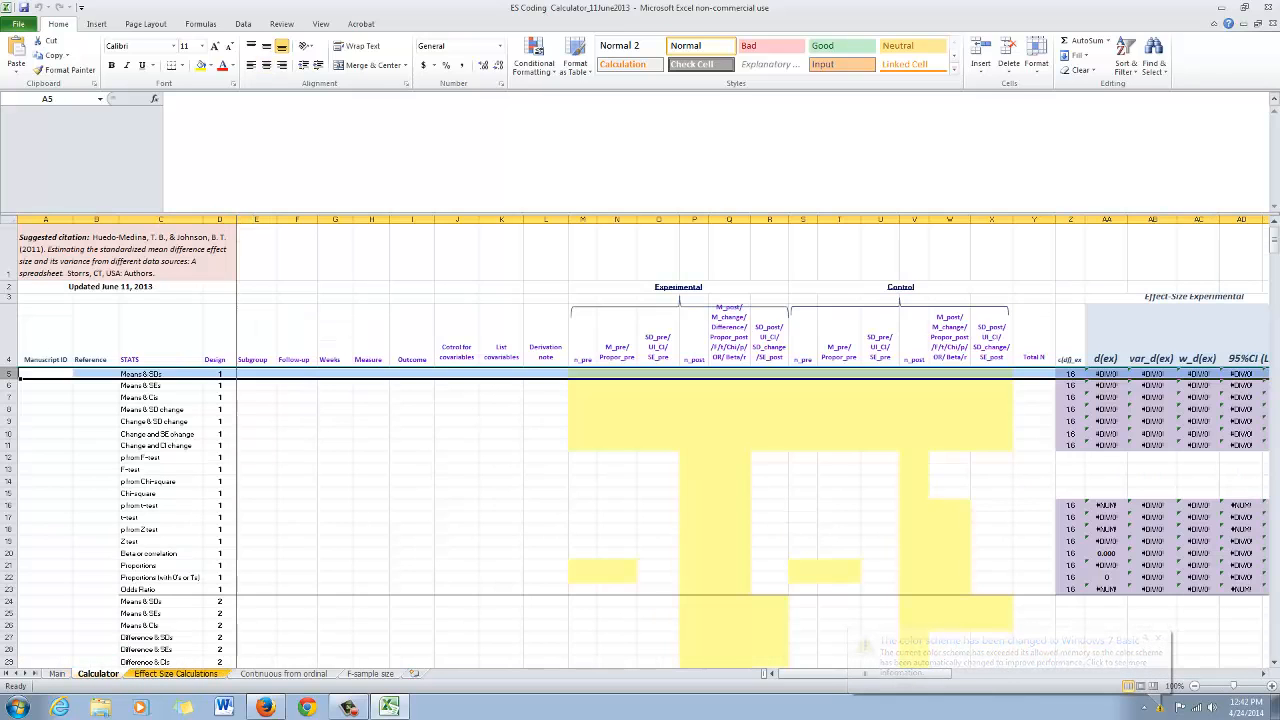
{"action": "left_click", "coordinate": [176, 673]}
{"action": "left_click", "coordinate": [98, 673]}
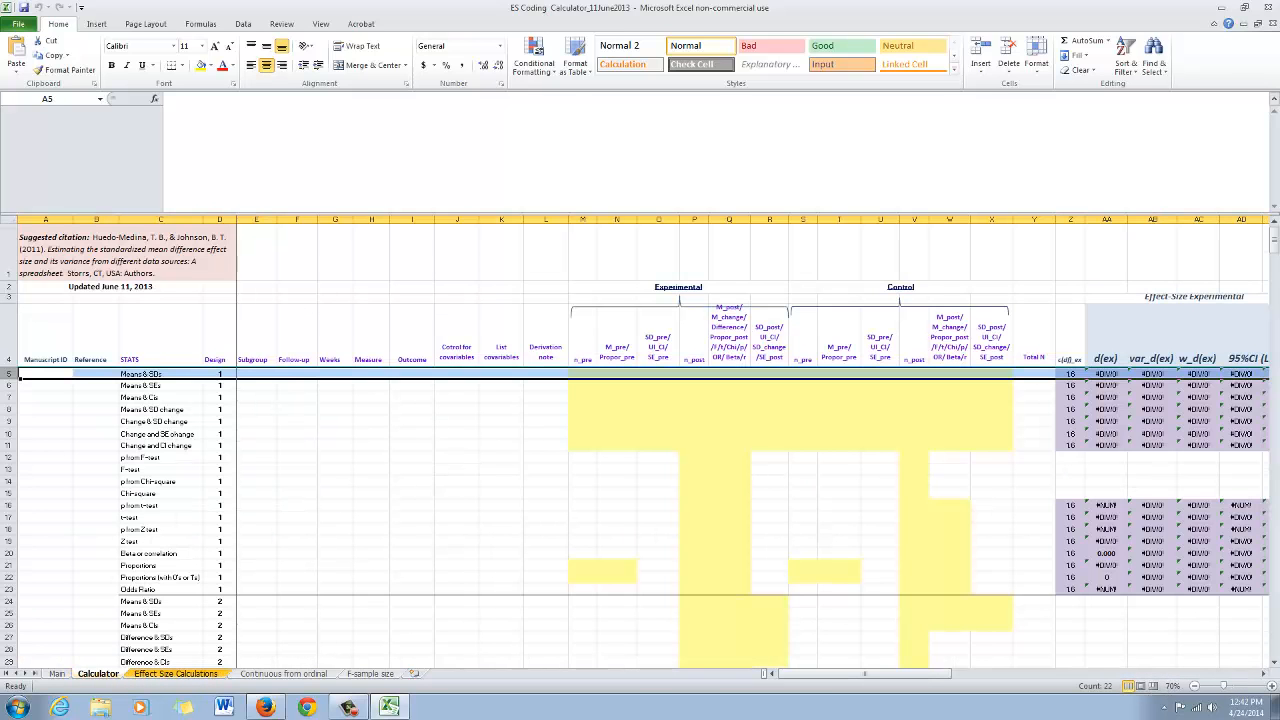
{"action": "scroll", "coordinate": [640, 520], "scroll_direction": "down", "scroll_amount": 5}
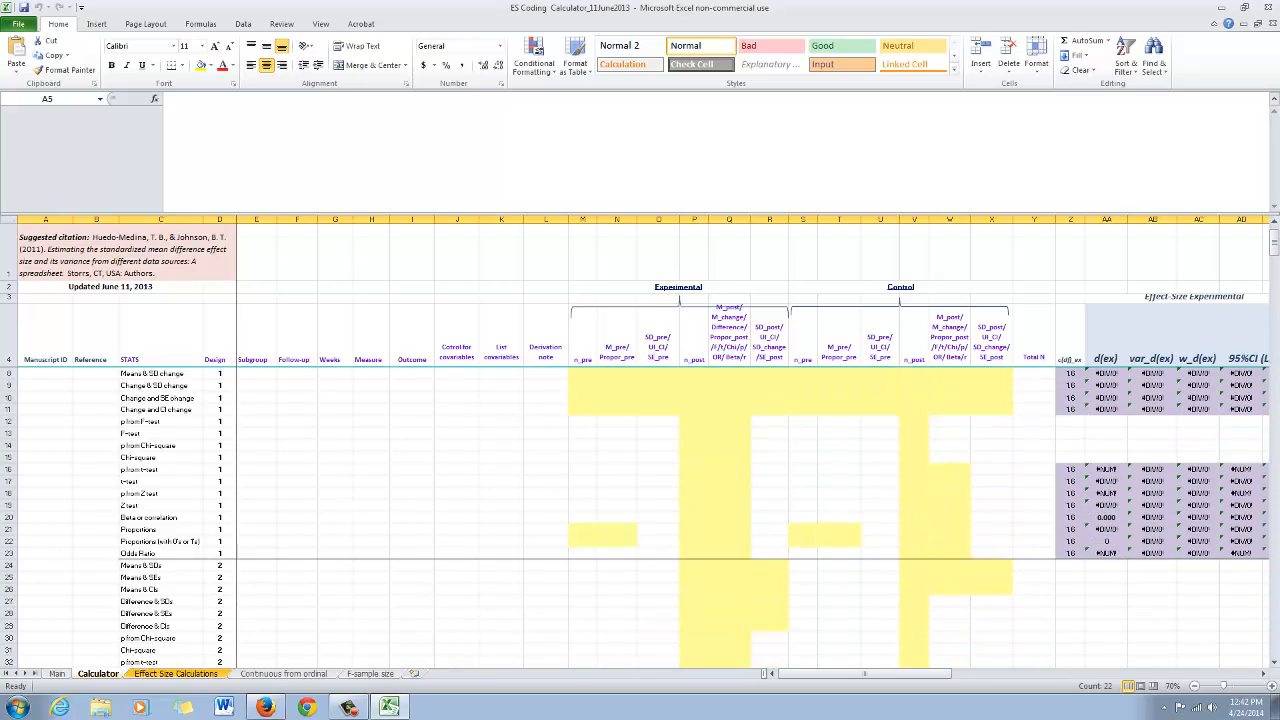
{"action": "scroll", "coordinate": [640, 520], "scroll_direction": "up", "scroll_amount": 5}
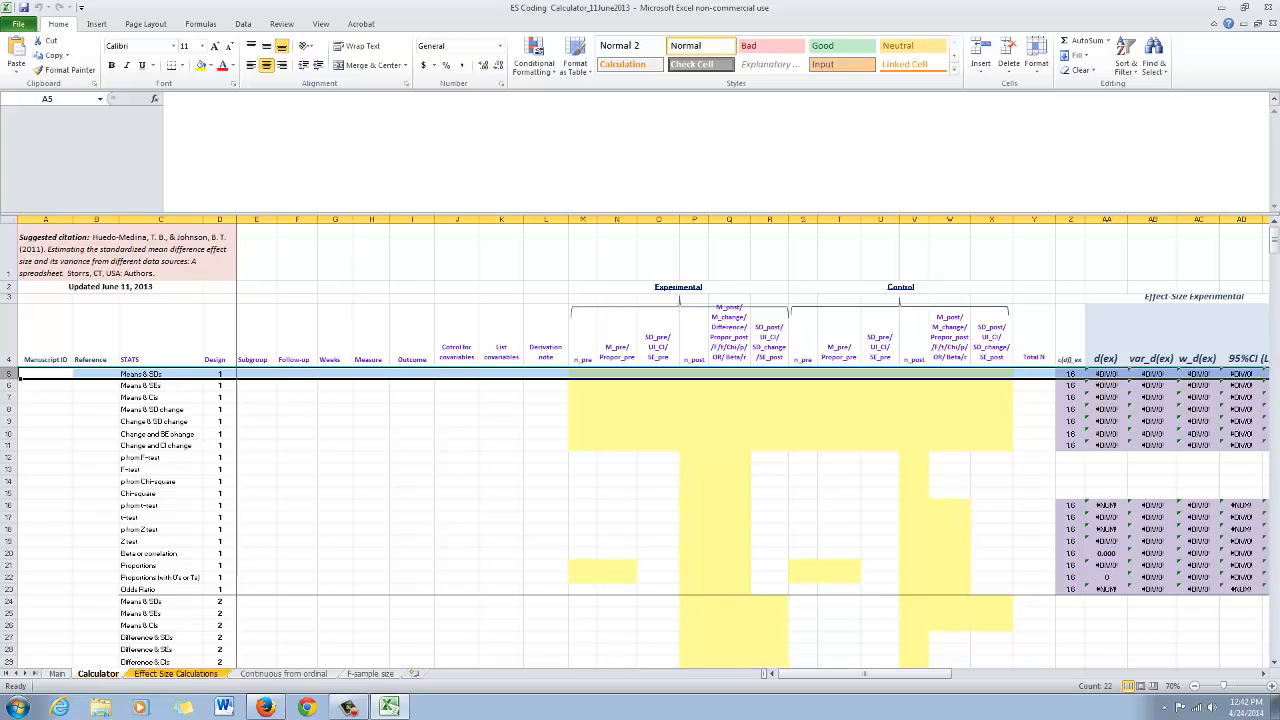
{"action": "key", "text": "ctrl+Page_Down"}
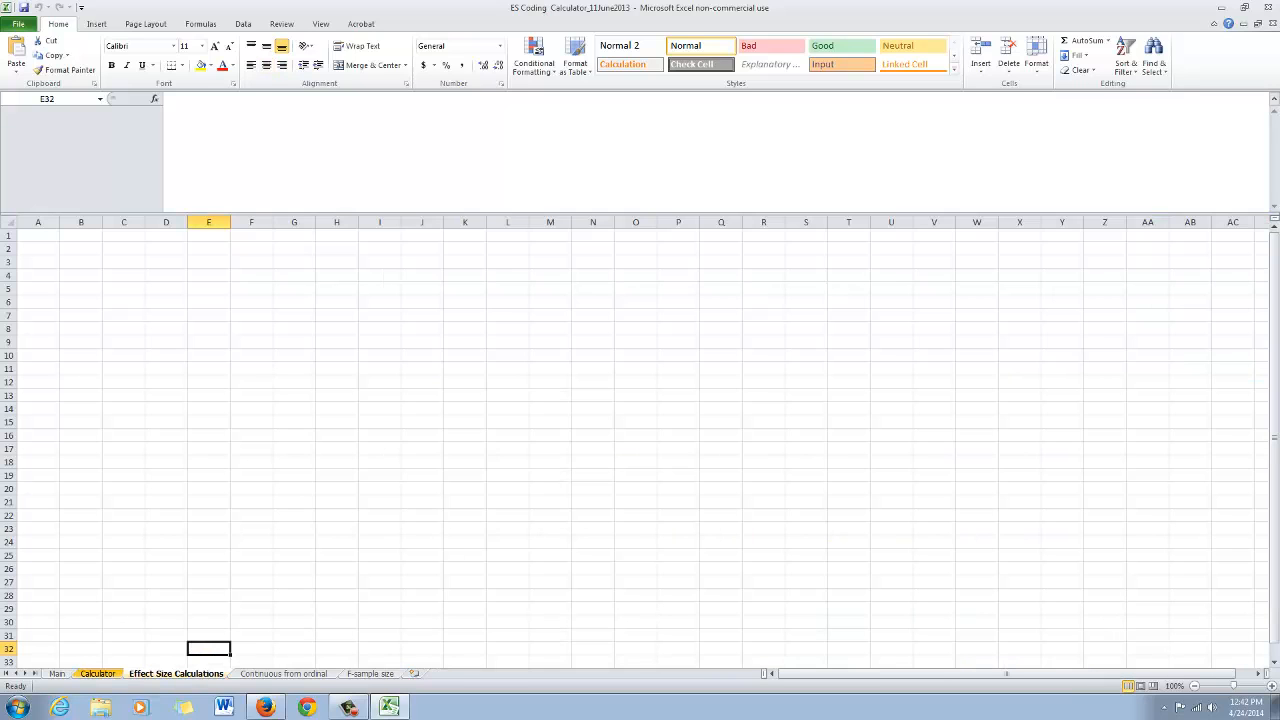
{"action": "key", "text": "ctrl+Page_Up"}
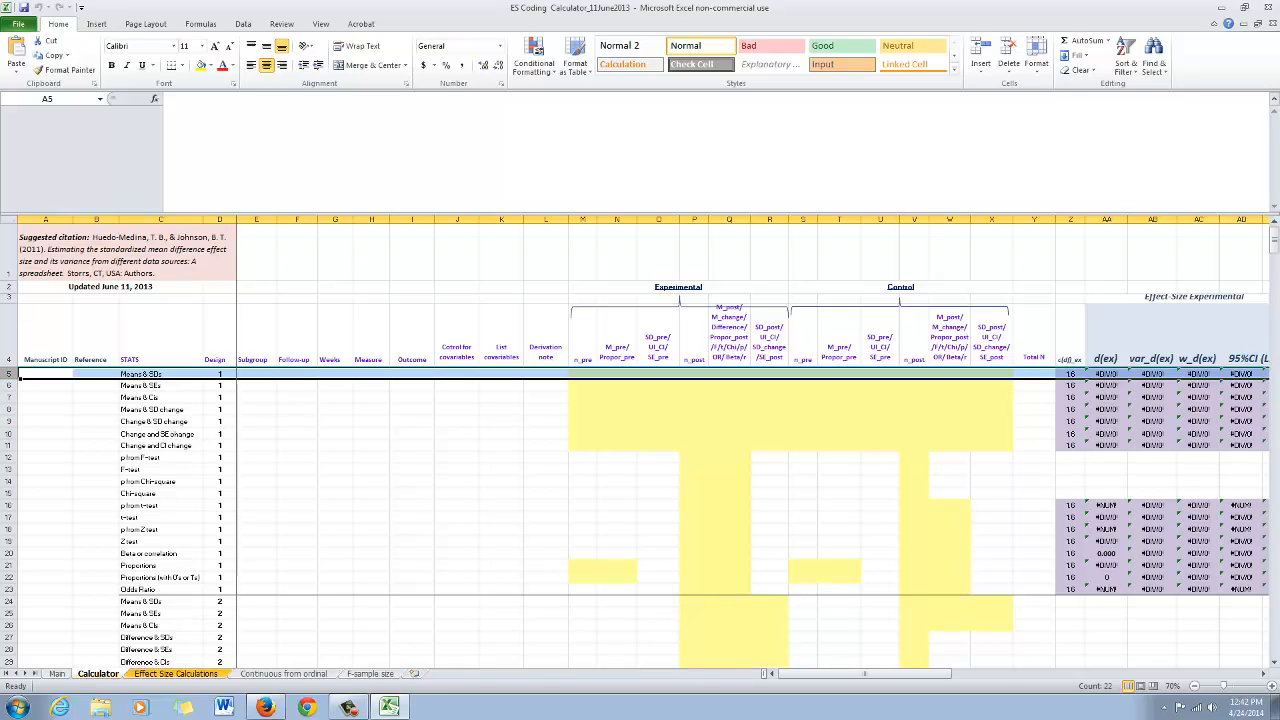
Copy header rows 1–4 of the Calculator sheet and paste them into row 1 of the Effect Size Calculations sheet
{"action": "left_click", "coordinate": [176, 674]}
{"action": "left_click", "coordinate": [98, 674]}
{"action": "left_click_drag", "start_coordinate": [9, 345], "coordinate": [9, 252]}
{"action": "right_click", "coordinate": [77, 280]}
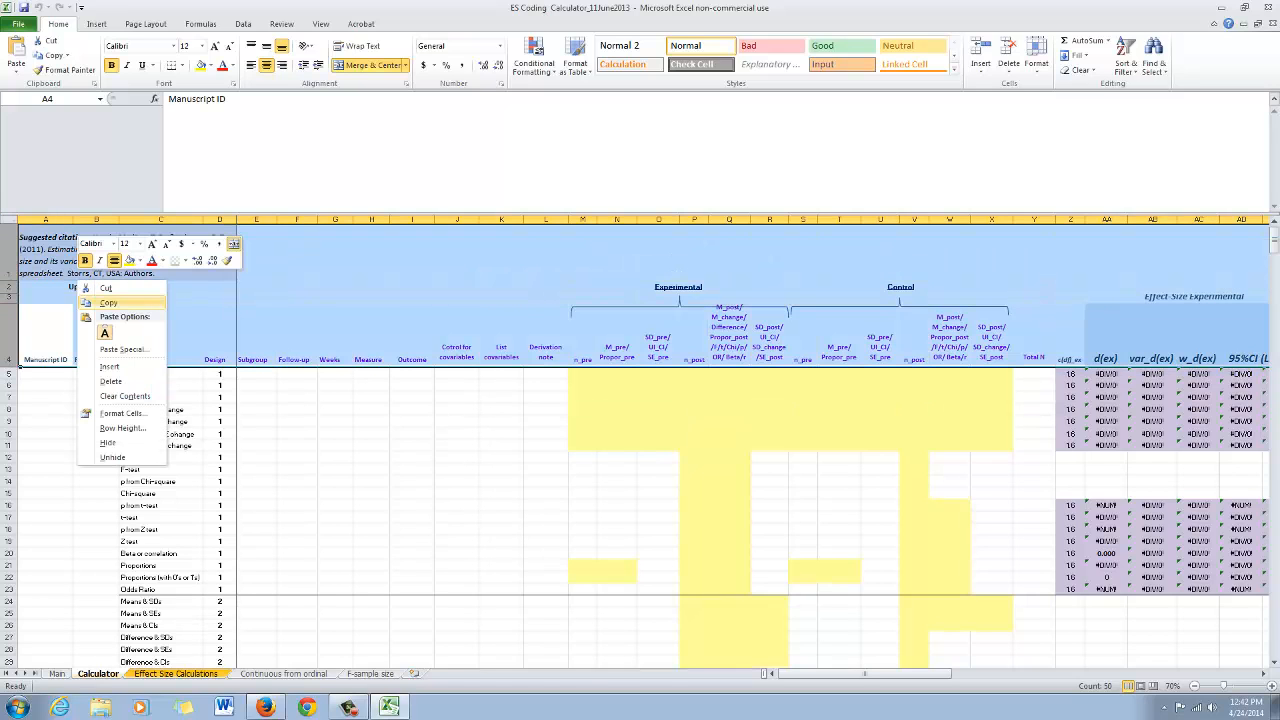
{"action": "left_click", "coordinate": [108, 302]}
{"action": "left_click", "coordinate": [176, 673]}
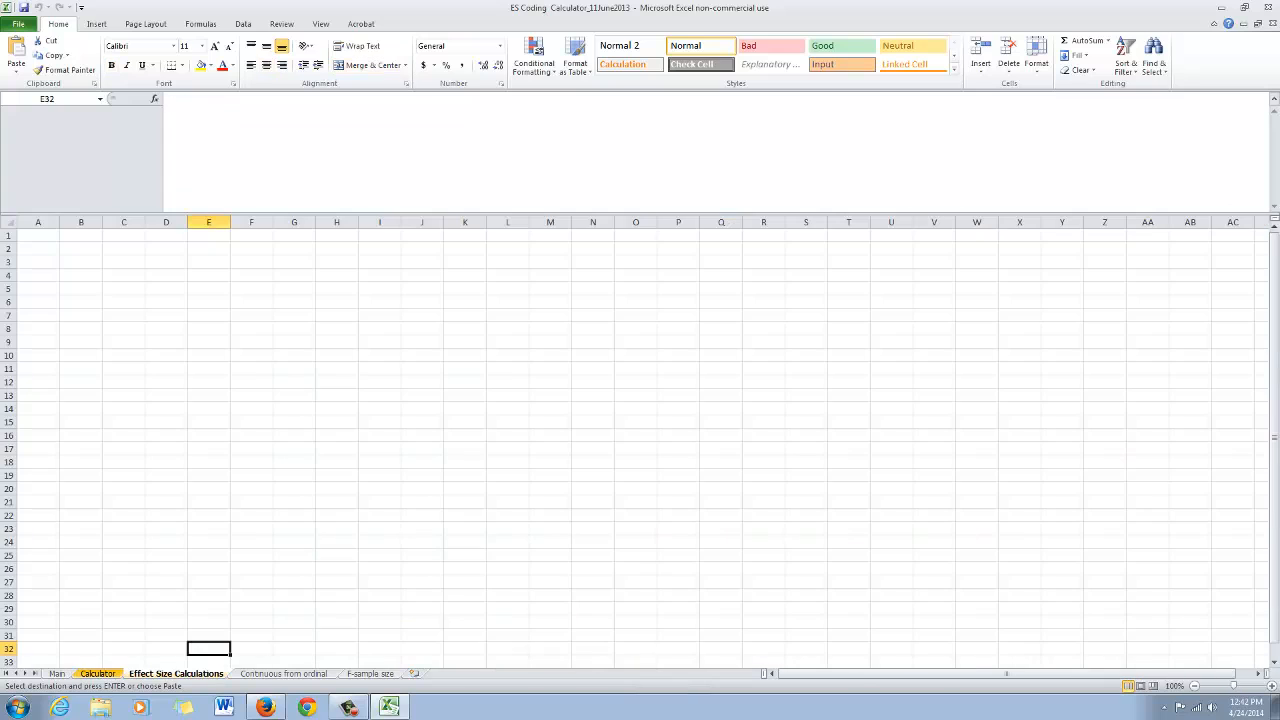
{"action": "left_click", "coordinate": [9, 236]}
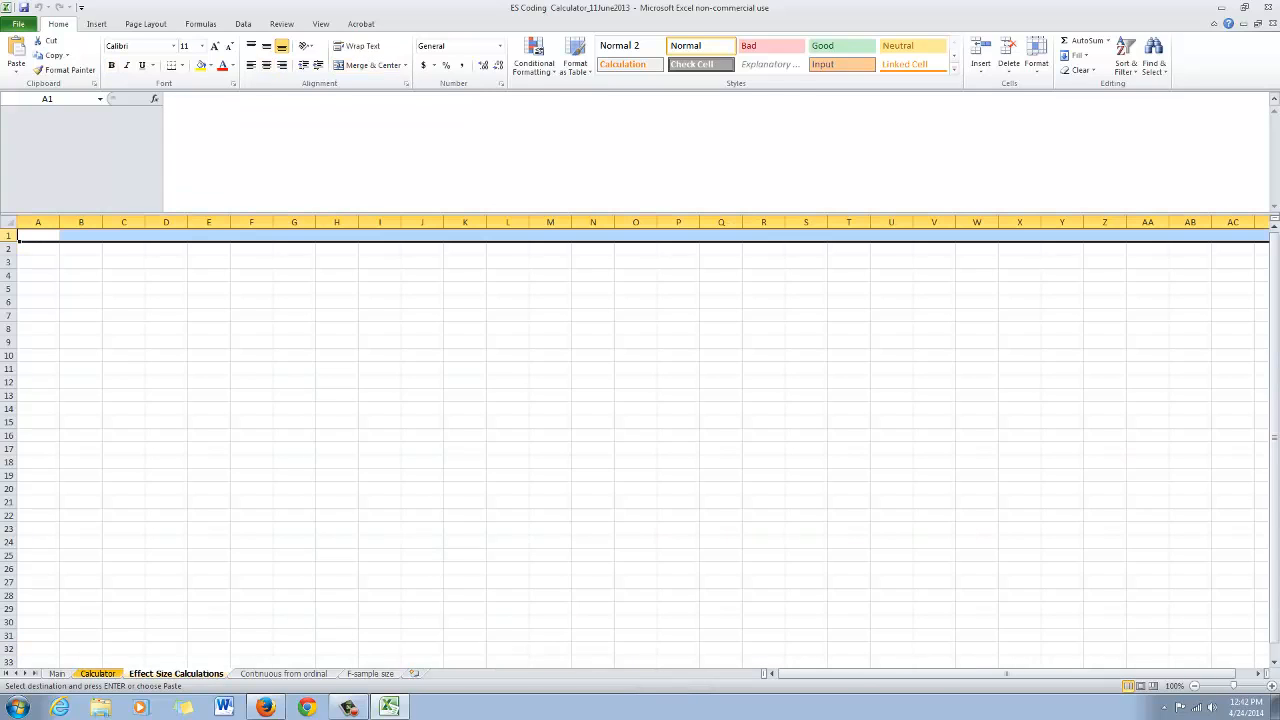
{"action": "key", "text": "ctrl+v"}
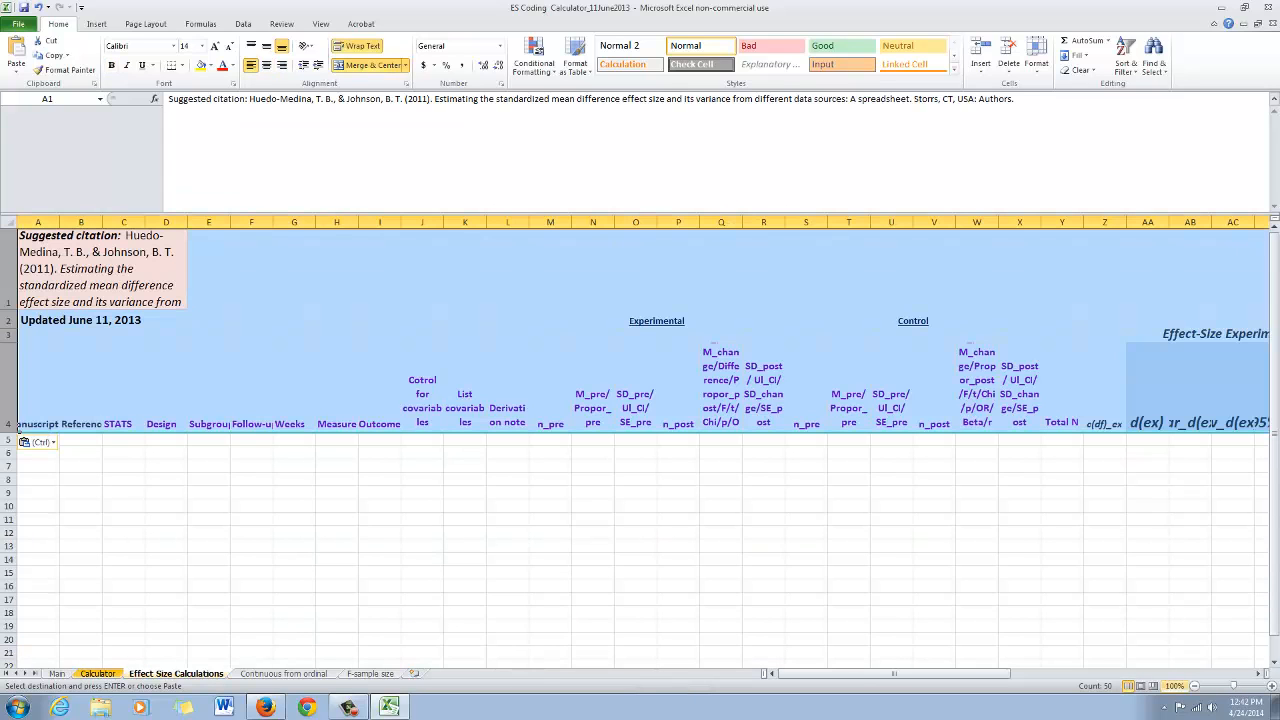
{"action": "left_click", "coordinate": [1194, 686]}
{"action": "left_click", "coordinate": [1194, 686]}
{"action": "left_click", "coordinate": [1194, 686]}
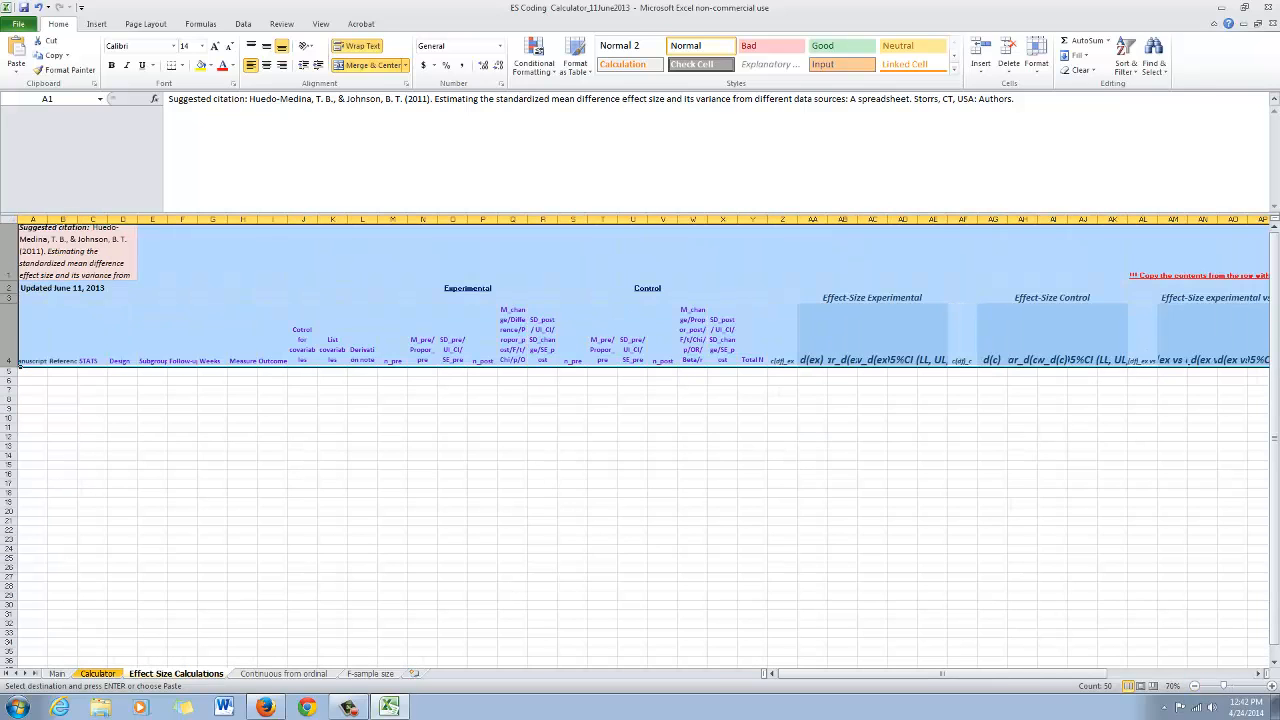
{"action": "left_click", "coordinate": [722, 521]}
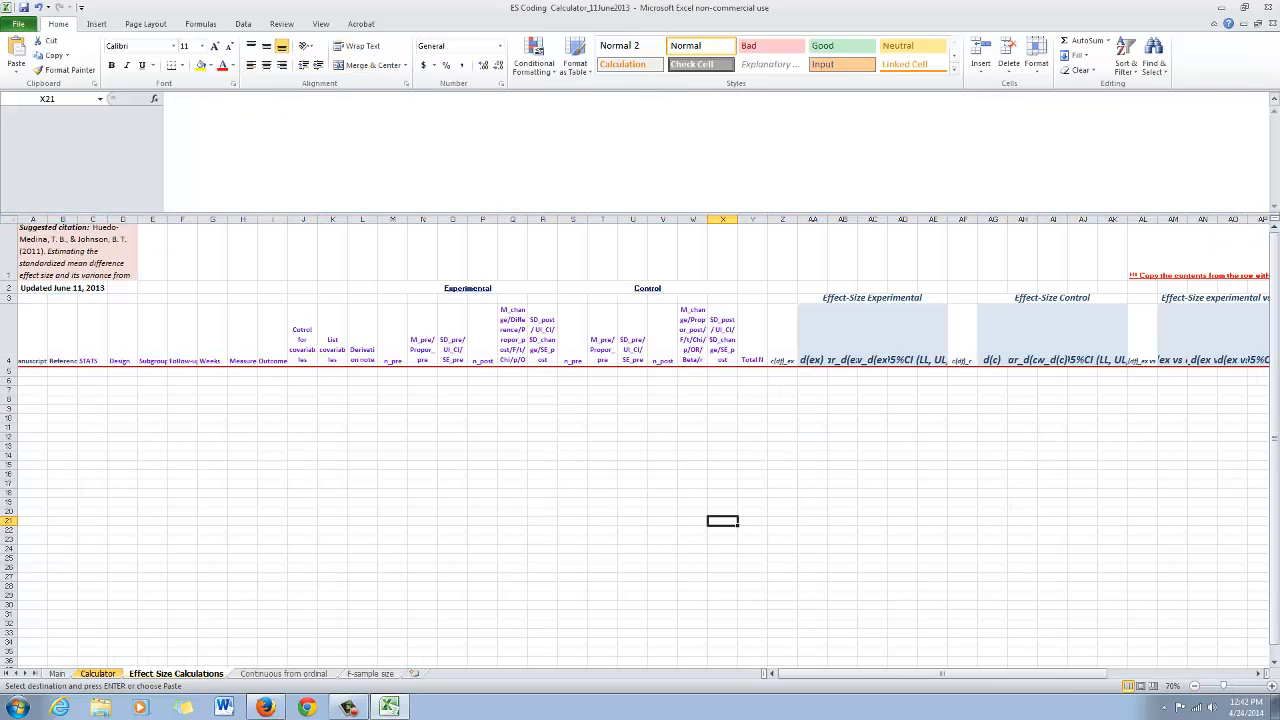
{"action": "left_click", "coordinate": [98, 674]}
{"action": "left_click", "coordinate": [96, 517]}
{"action": "key", "text": "Escape"}
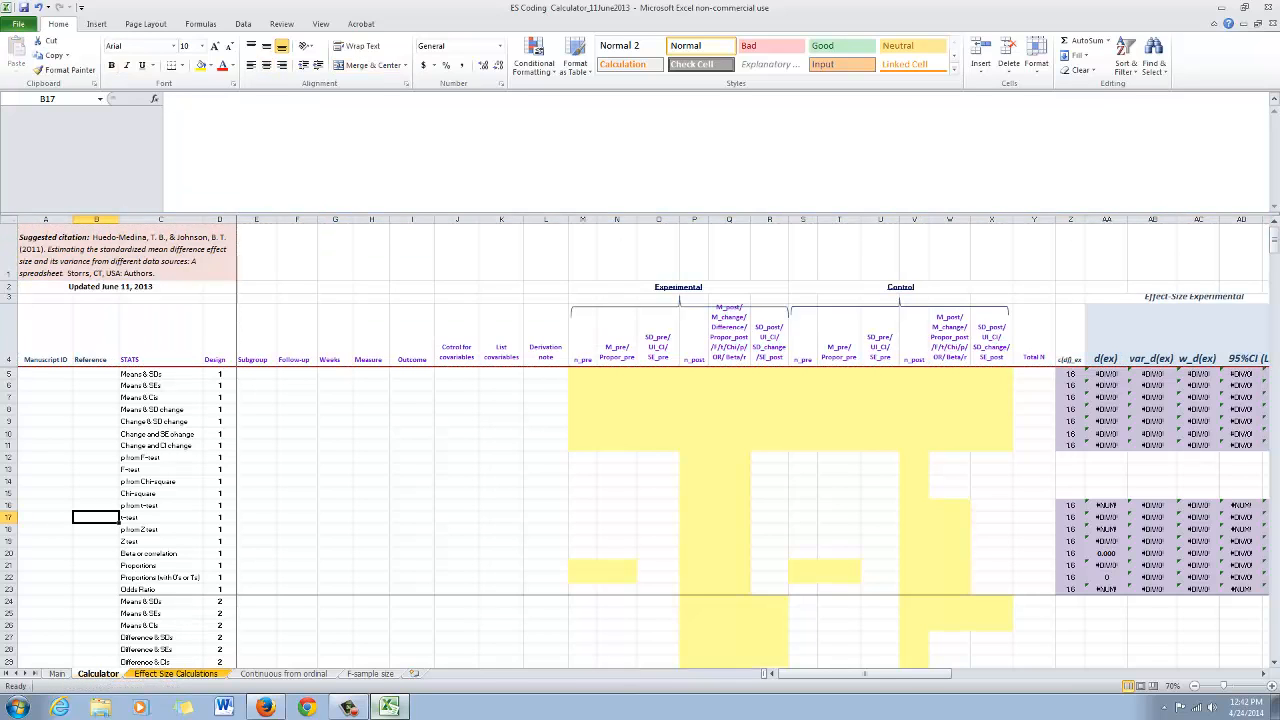
Switch to the Klein et al (2011) PDF and page through the article to Table 2
{"action": "left_click", "coordinate": [389, 707]}
{"action": "double_click", "coordinate": [582, 30]}
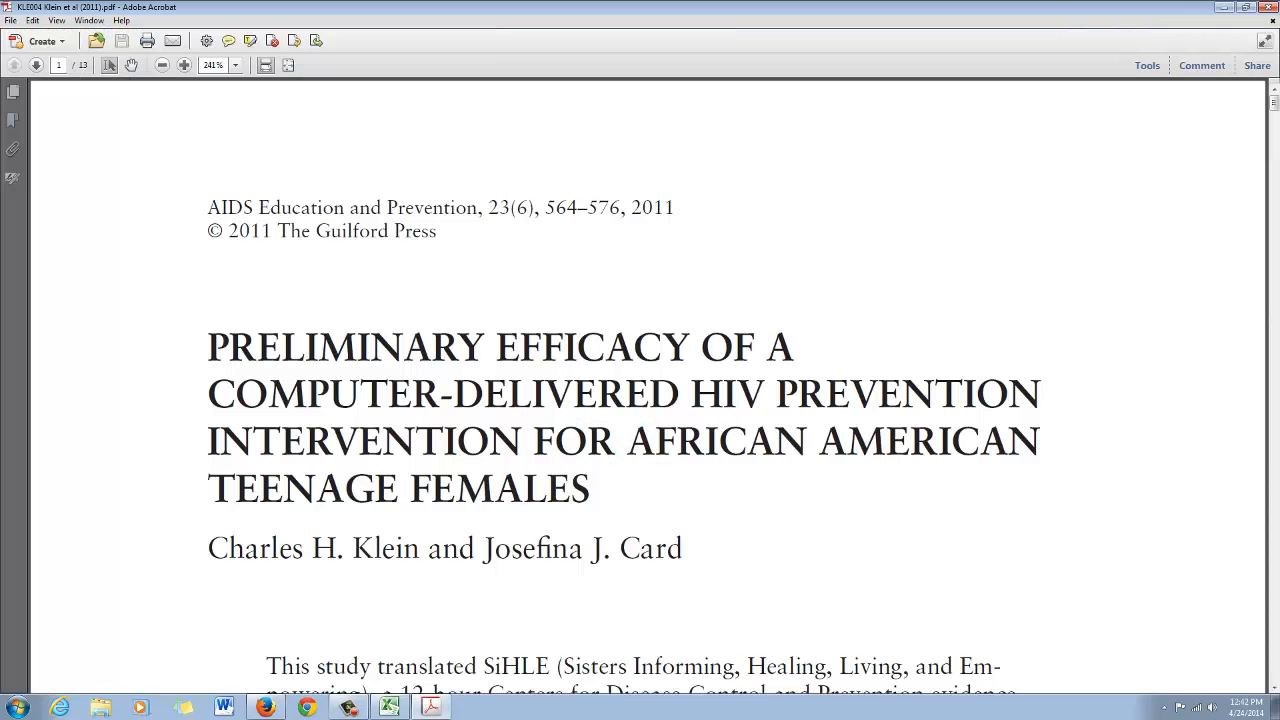
{"action": "scroll", "coordinate": [577, 346], "scroll_direction": "down", "scroll_amount": 3}
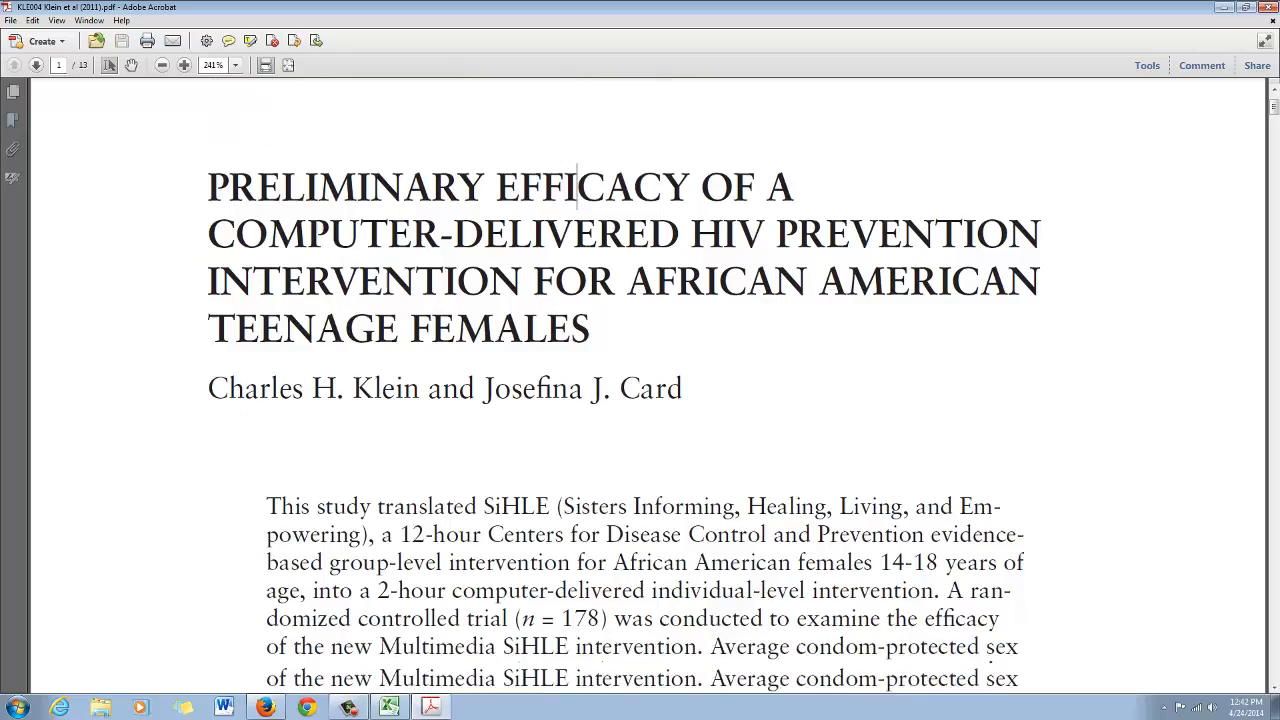
{"action": "scroll", "coordinate": [577, 187], "scroll_direction": "down", "scroll_amount": 12}
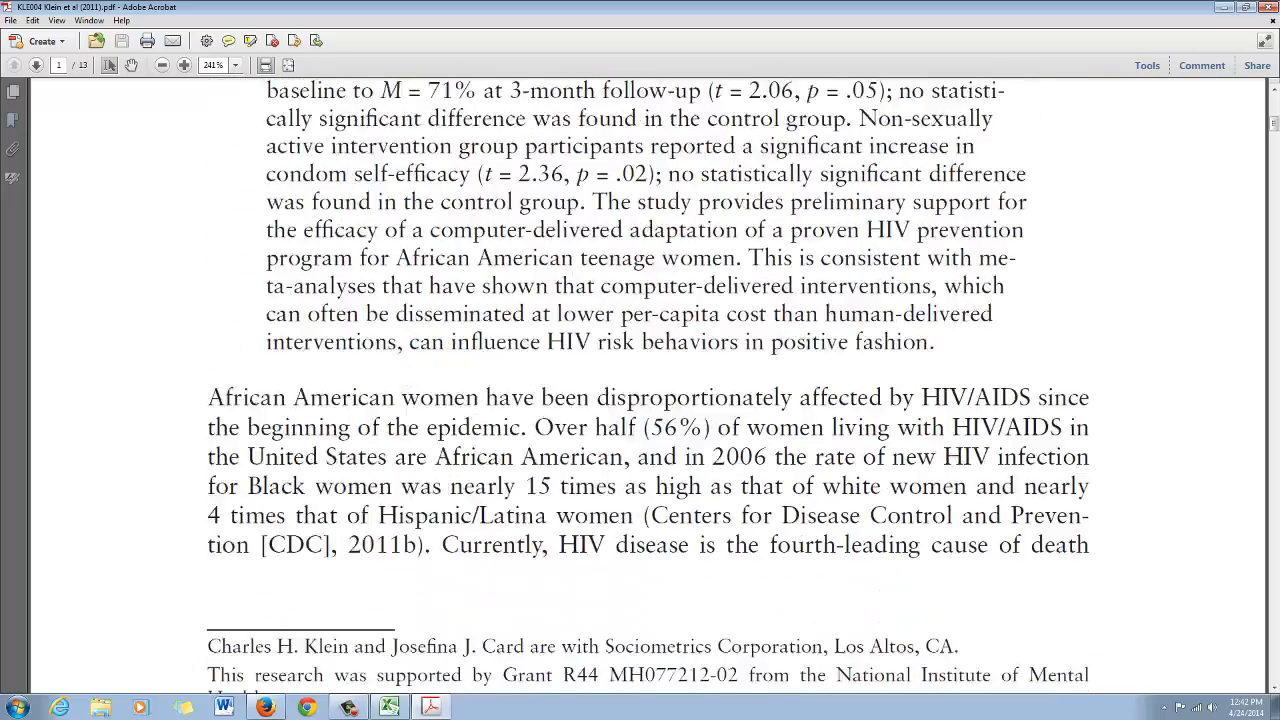
{"action": "scroll", "coordinate": [648, 380], "scroll_direction": "down", "scroll_amount": 7}
{"action": "scroll", "coordinate": [648, 380], "scroll_direction": "down", "scroll_amount": 20}
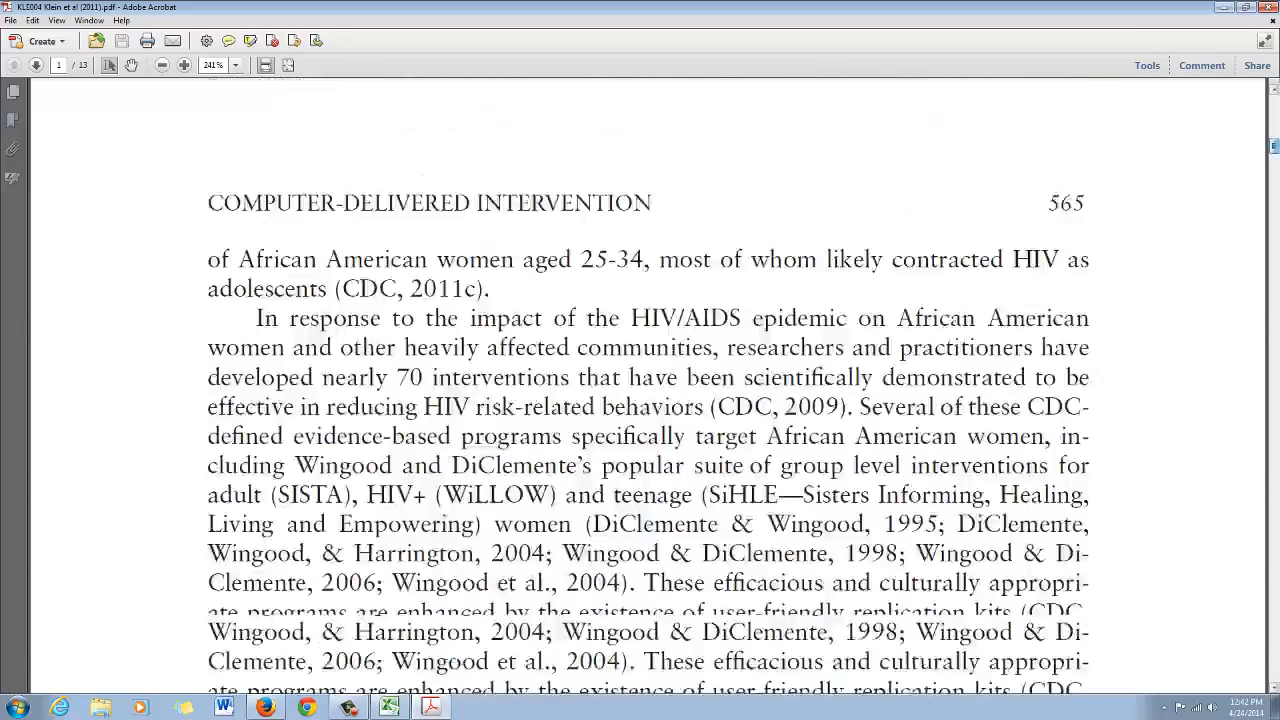
{"action": "scroll", "coordinate": [648, 380], "scroll_direction": "down", "scroll_amount": 20}
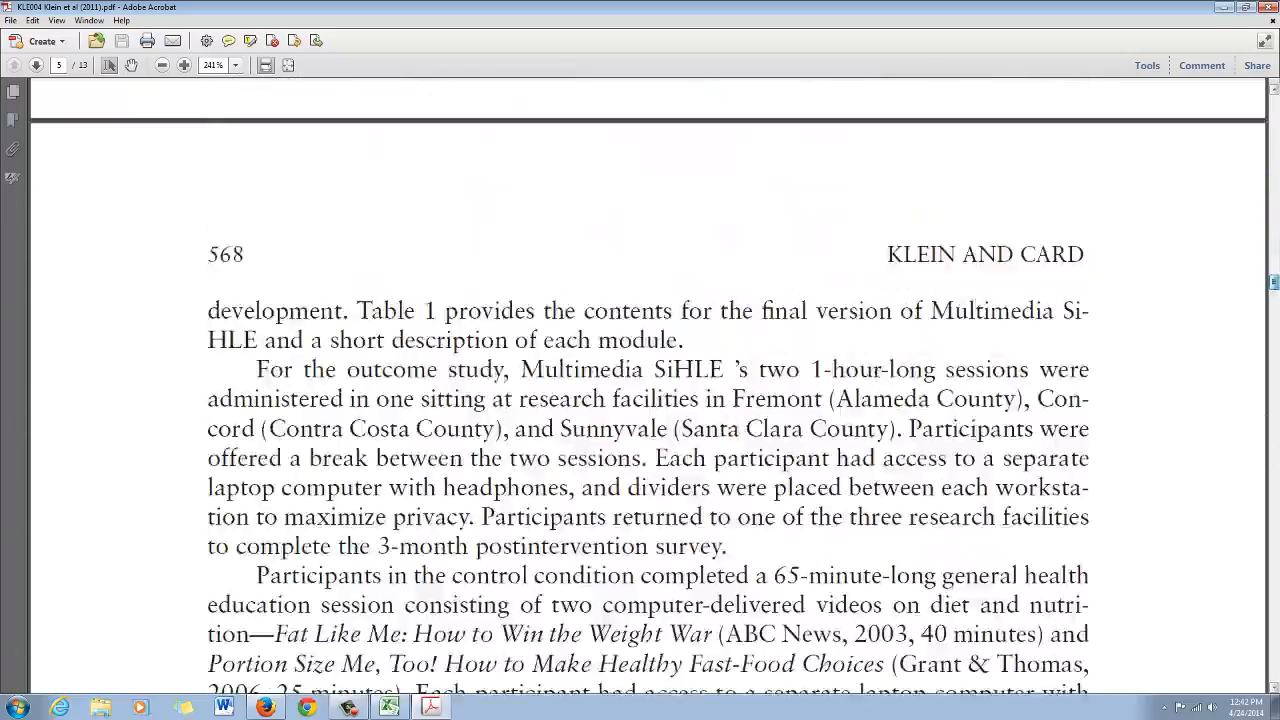
{"action": "scroll", "coordinate": [648, 380], "scroll_direction": "down", "scroll_amount": 20}
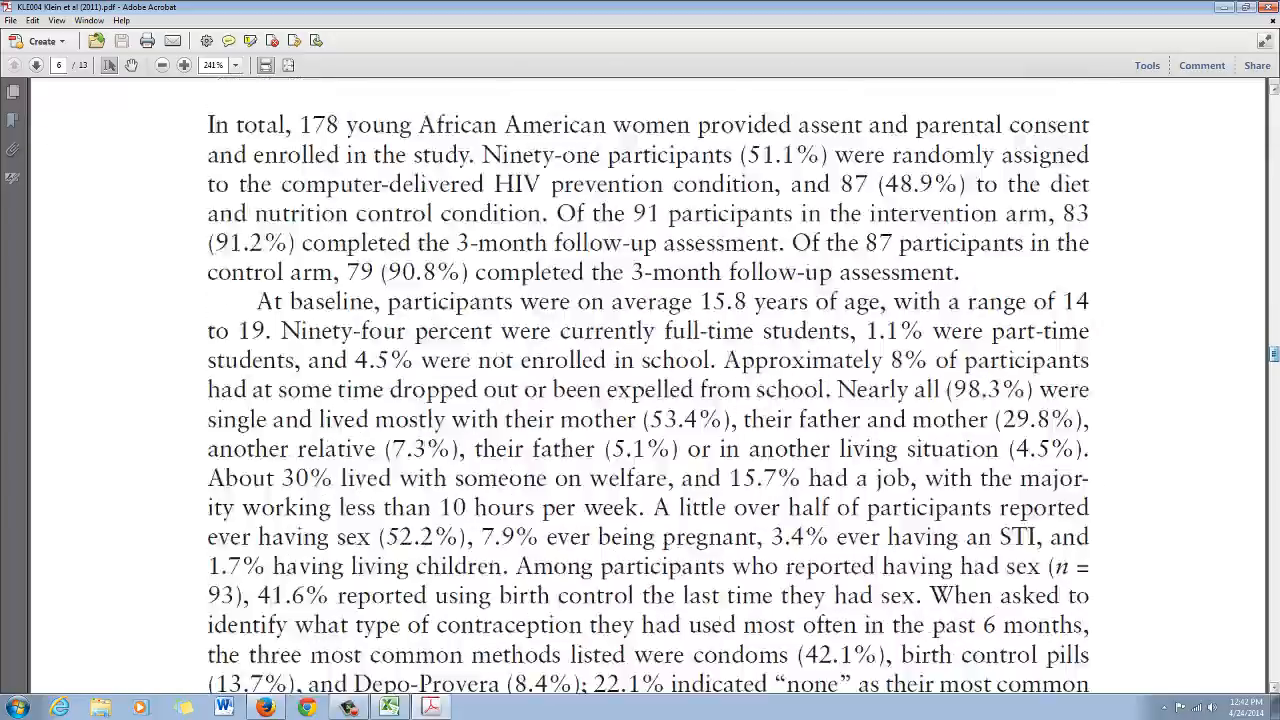
{"action": "scroll", "coordinate": [648, 380], "scroll_direction": "down", "scroll_amount": 20}
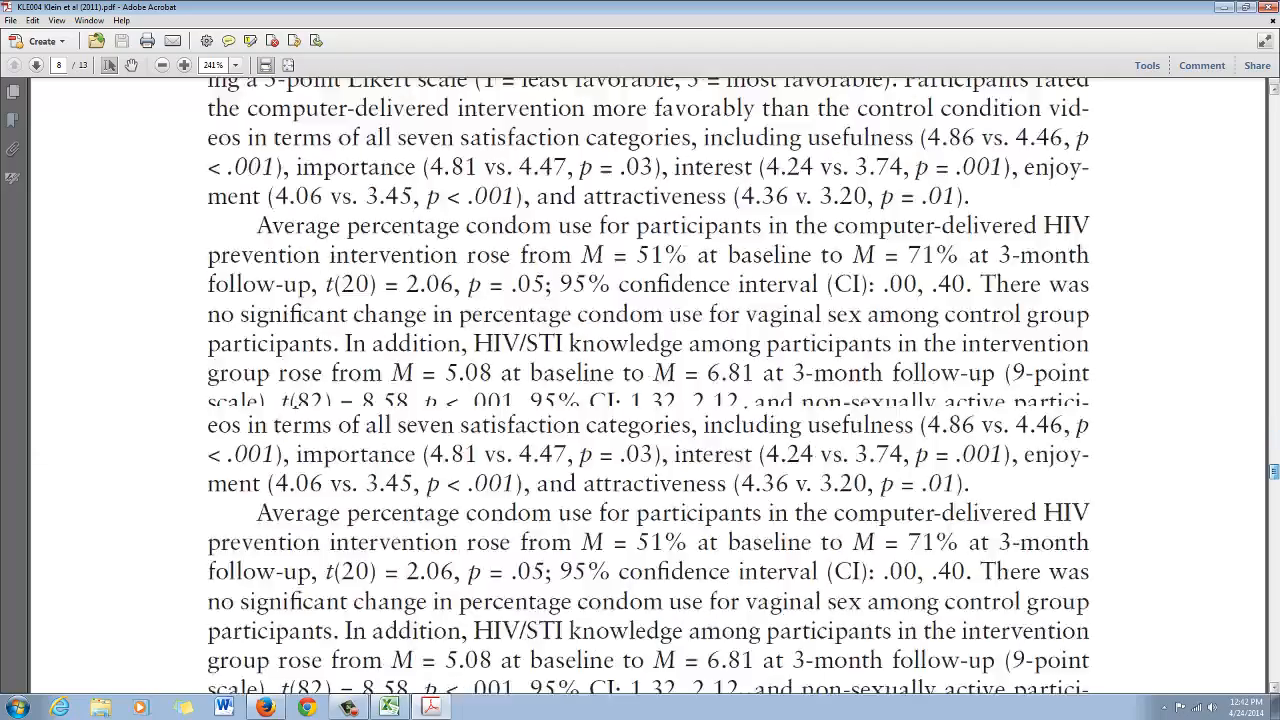
{"action": "scroll", "coordinate": [648, 380], "scroll_direction": "down", "scroll_amount": 3}
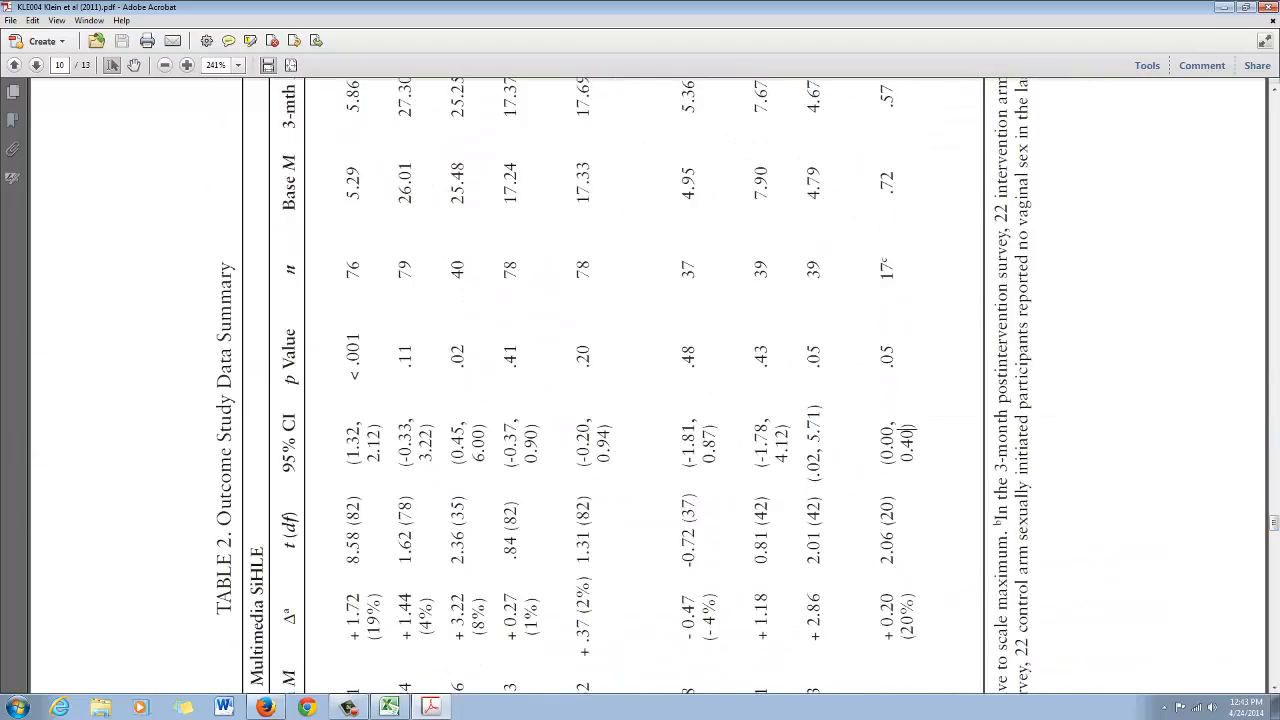
Rotate the page upright and highlight the Multimedia SiHLE and Control Group headings of Table 2
{"action": "key", "text": "ctrl+shift+plus"}
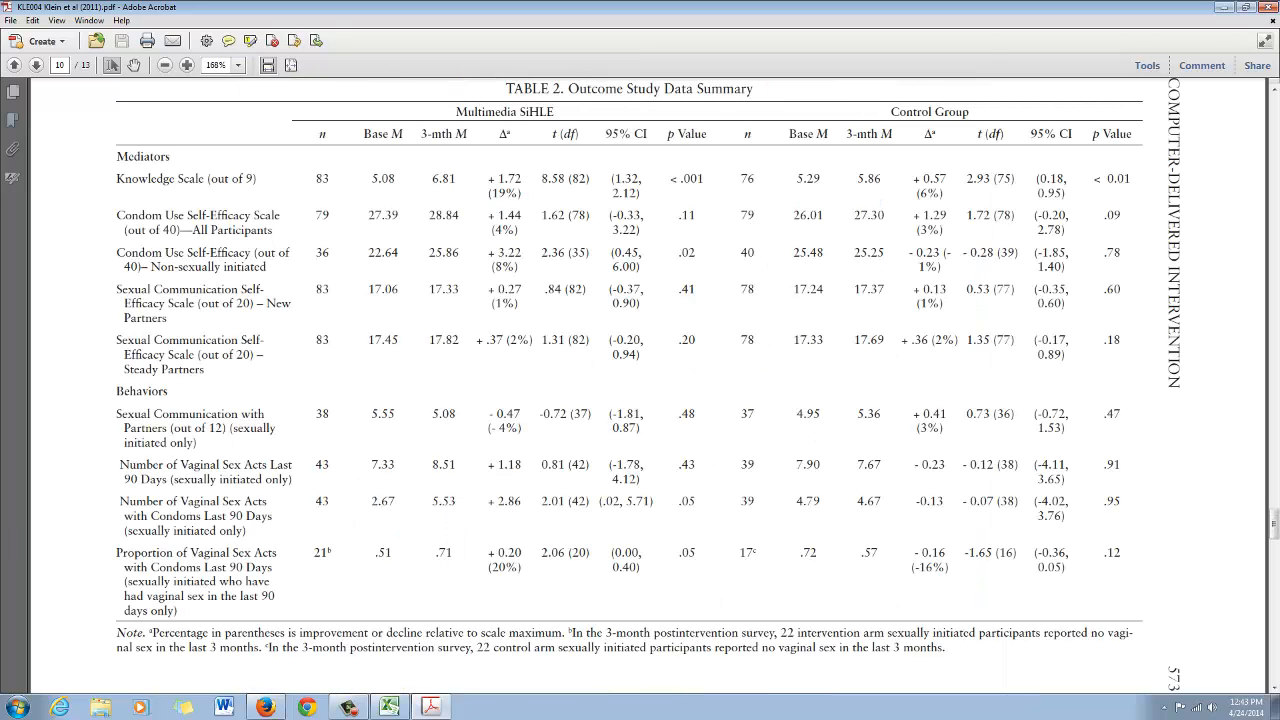
{"action": "scroll", "coordinate": [648, 400], "scroll_direction": "up", "scroll_amount": 1}
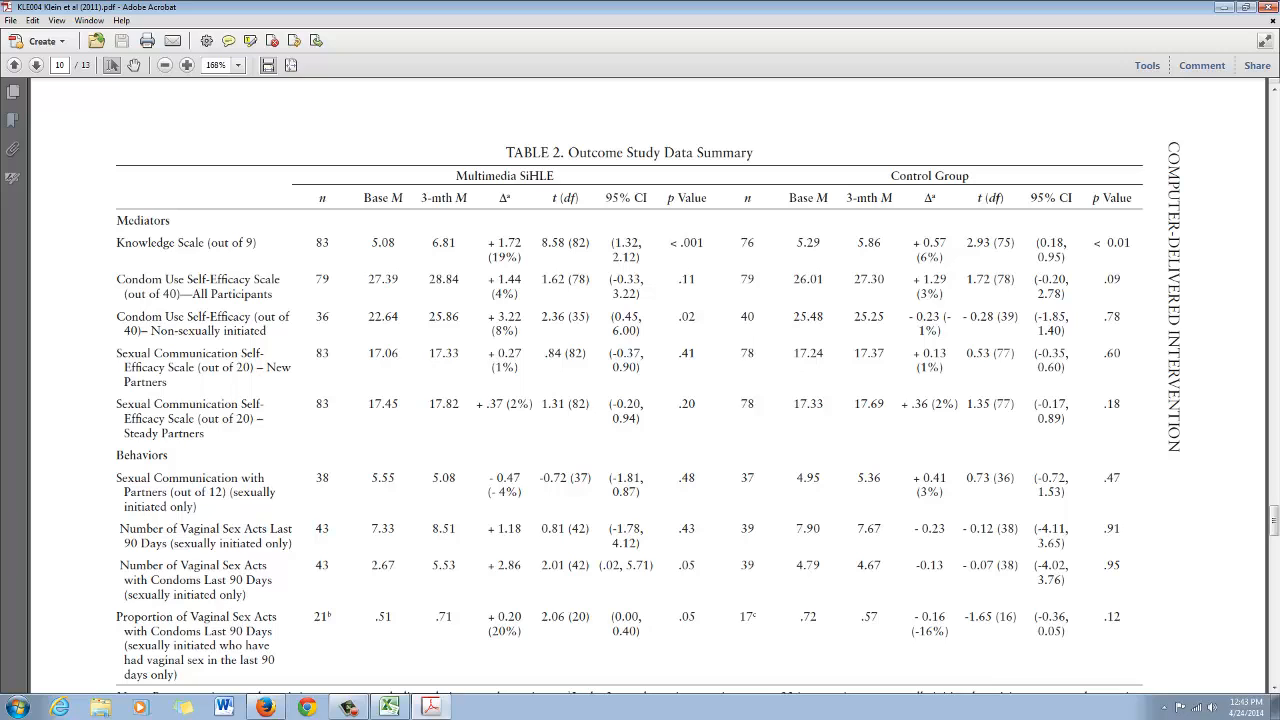
{"action": "left_click", "coordinate": [250, 40]}
{"action": "left_click_drag", "start_coordinate": [455, 175], "coordinate": [554, 175]}
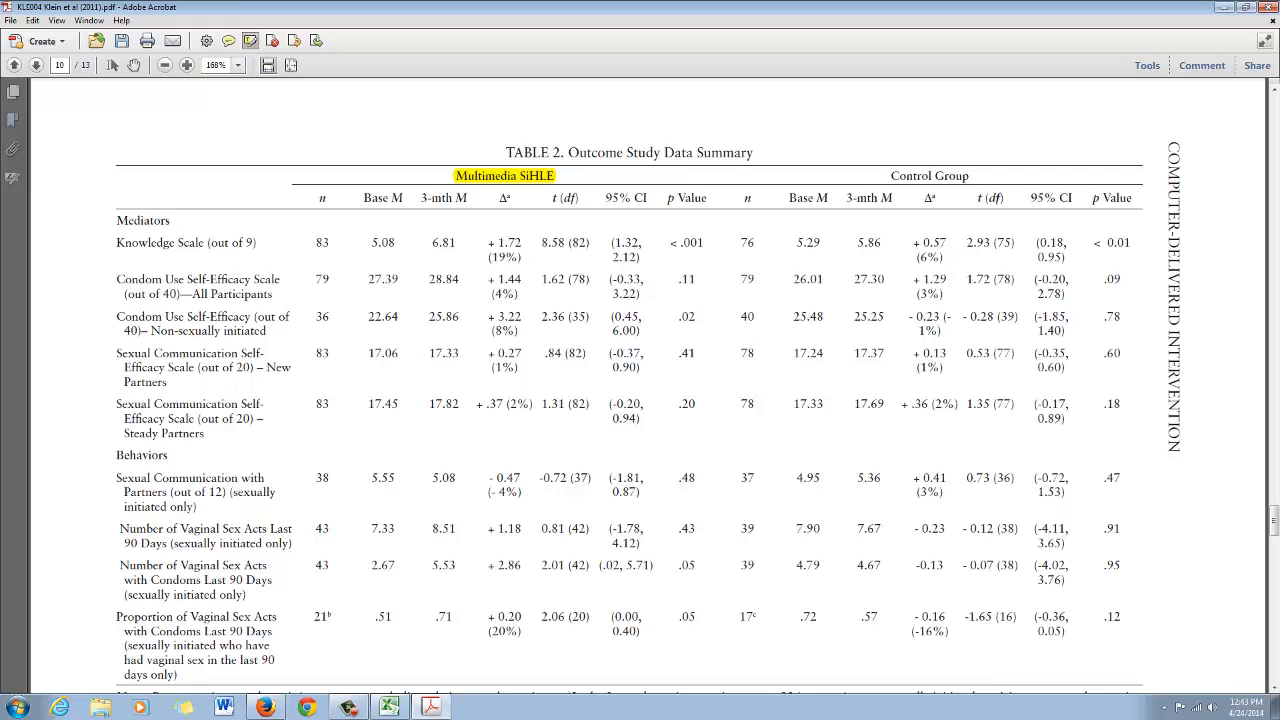
{"action": "left_click_drag", "start_coordinate": [891, 175], "coordinate": [969, 175]}
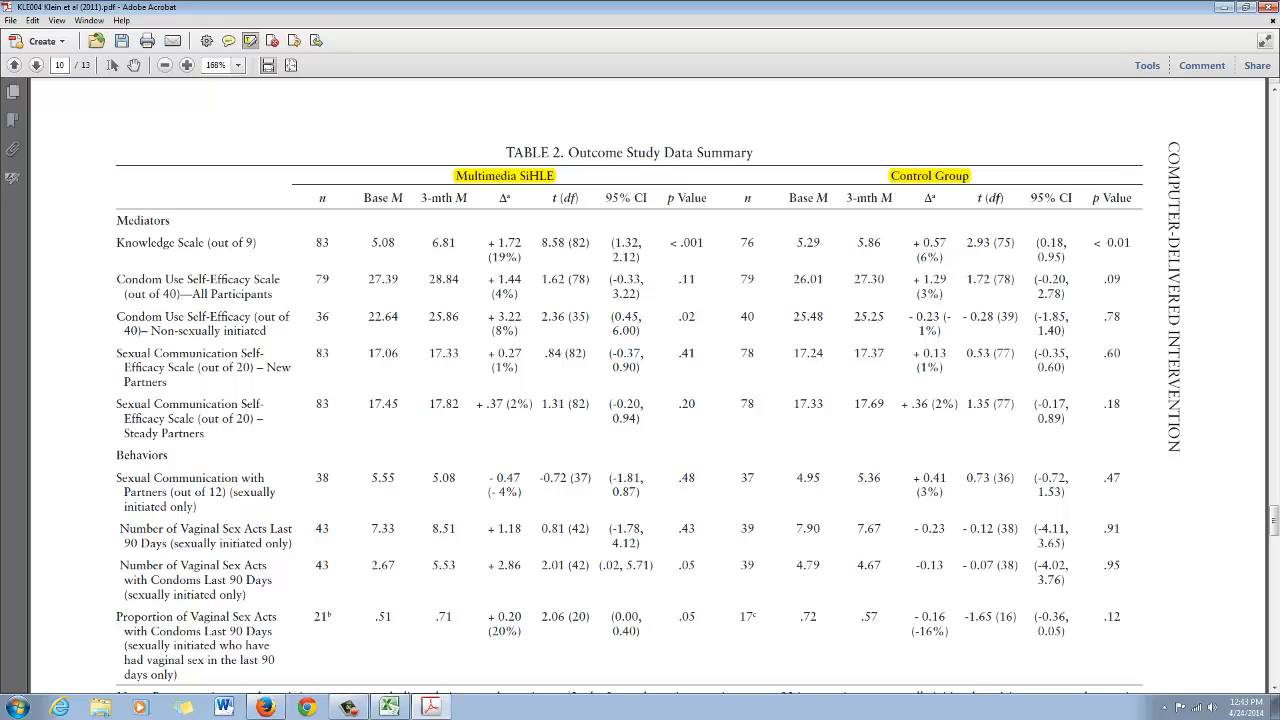
Highlight the Base M and 3-mth M column headings for both groups
{"action": "scroll", "coordinate": [640, 400], "scroll_direction": "up", "scroll_amount": 2}
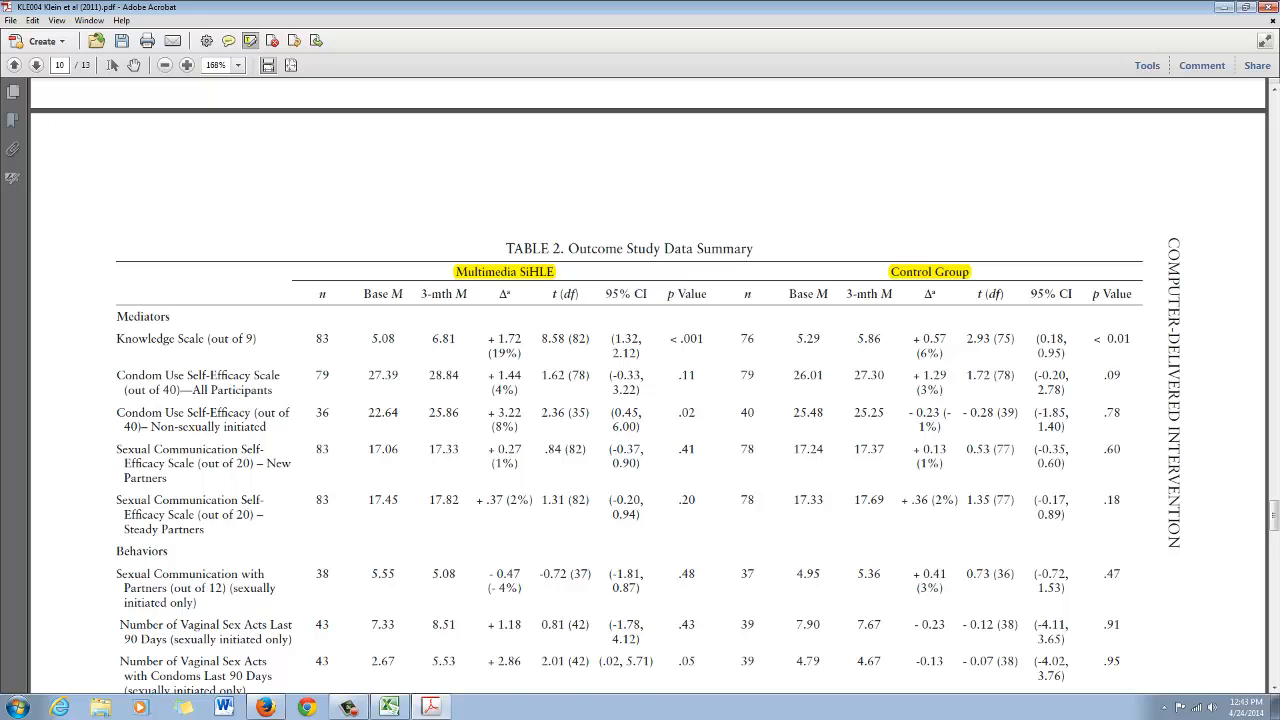
{"action": "scroll", "coordinate": [648, 385], "scroll_direction": "down", "scroll_amount": 3}
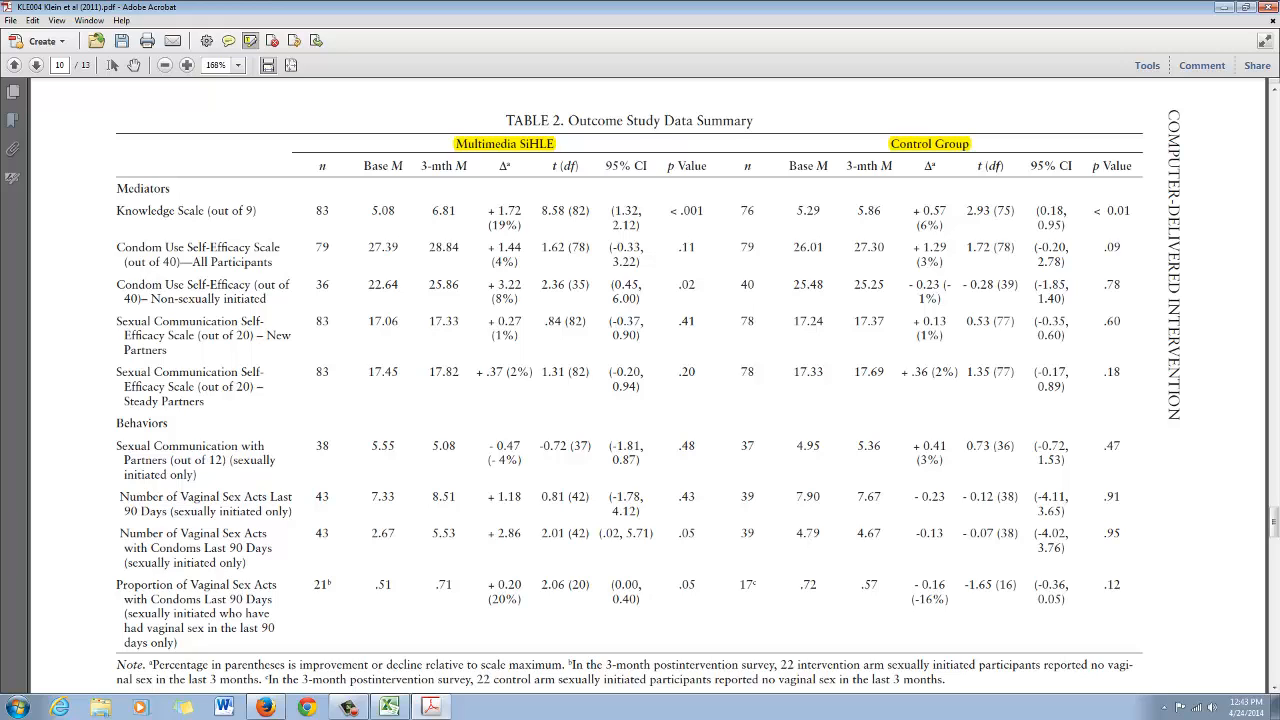
{"action": "left_click_drag", "start_coordinate": [363, 165], "coordinate": [467, 165]}
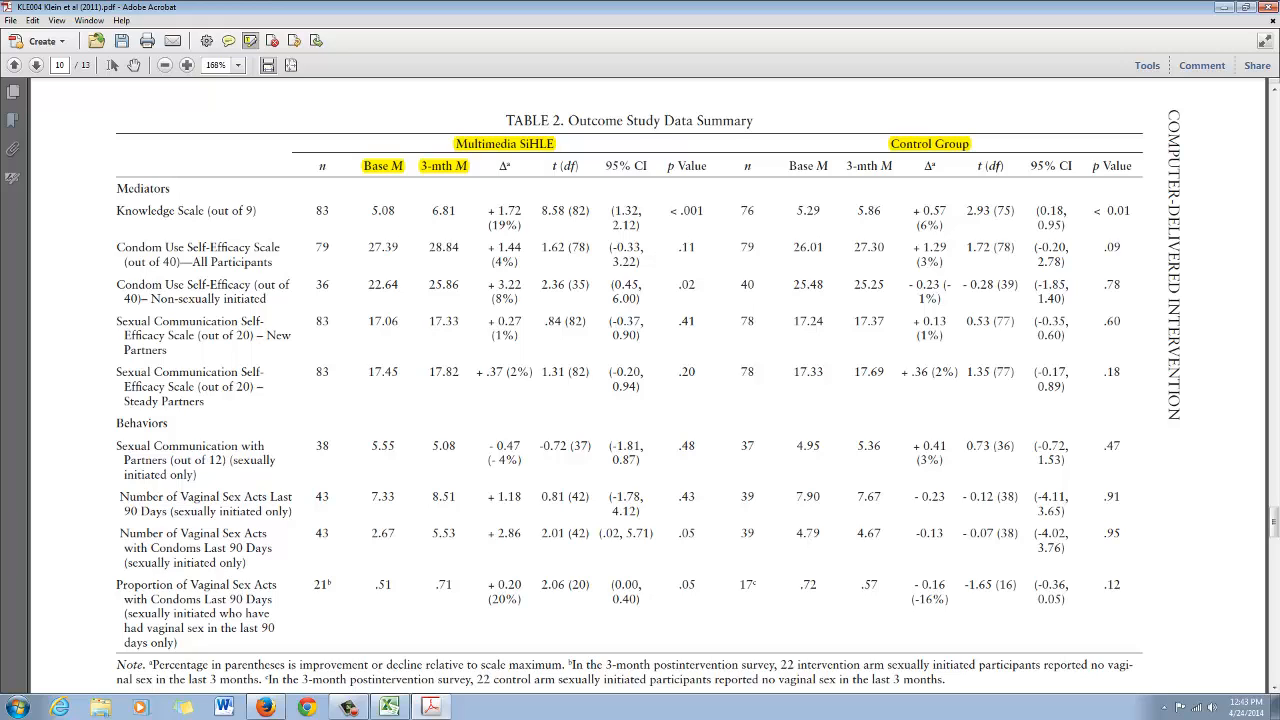
{"action": "left_click_drag", "start_coordinate": [789, 165], "coordinate": [893, 165]}
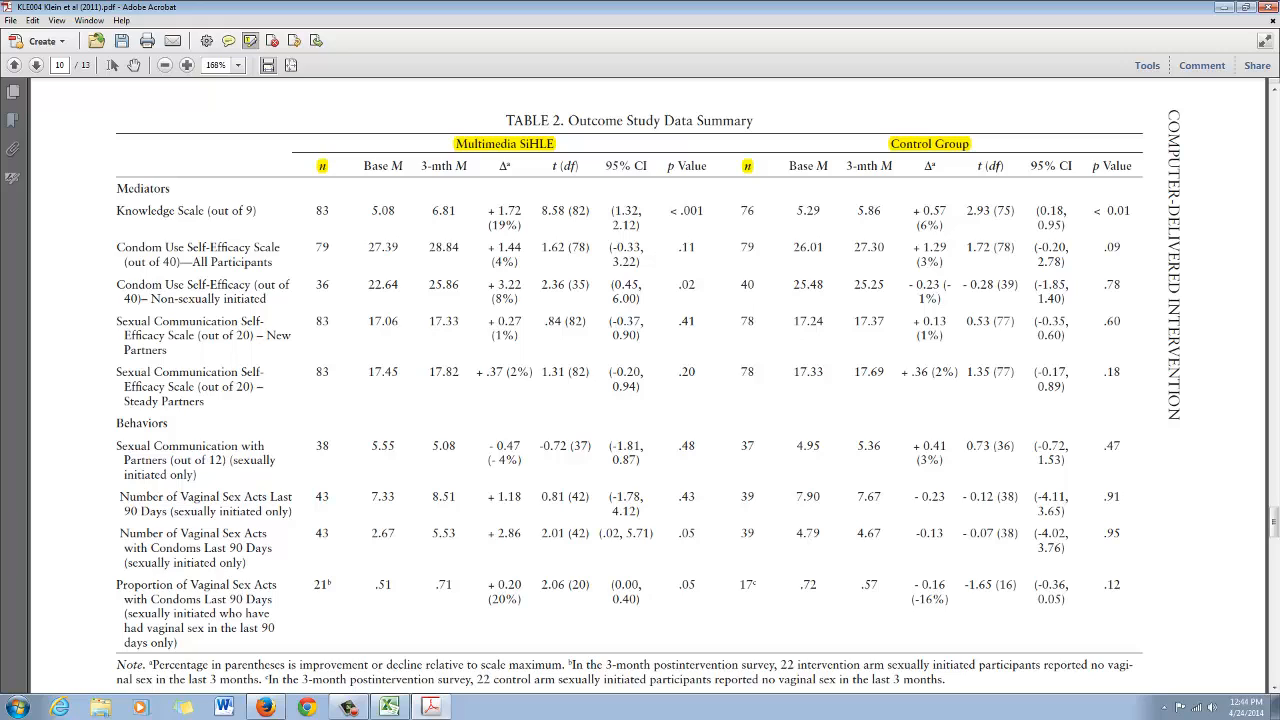
Highlight the t (df) column headings for both the Multimedia SiHLE and Control Group columns
{"action": "left_click_drag", "start_coordinate": [552, 166], "coordinate": [580, 166]}
{"action": "left_click_drag", "start_coordinate": [976, 166], "coordinate": [1004, 166]}
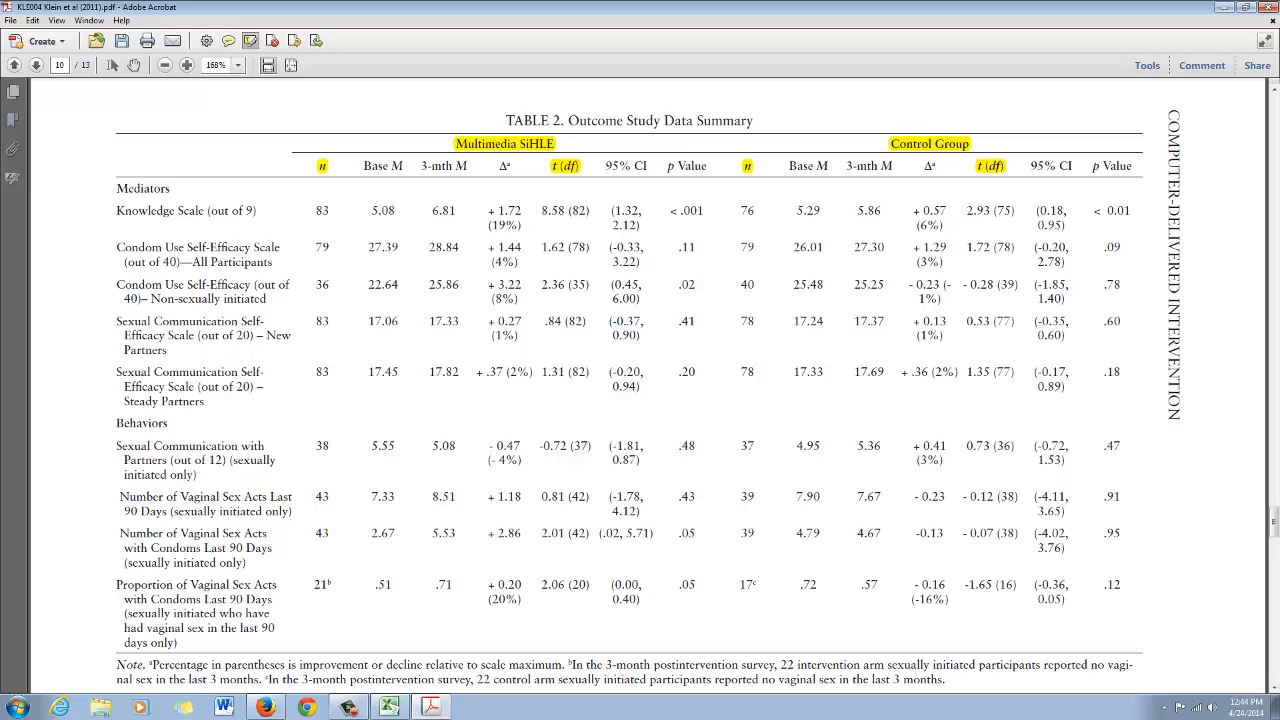
Highlight the Knowledge Scale row label and its n and t (df) values for both the Multimedia SiHLE and Control groups
{"action": "left_click_drag", "start_coordinate": [322, 210], "coordinate": [330, 210]}
{"action": "left_click_drag", "start_coordinate": [321, 211], "coordinate": [329, 211]}
{"action": "left_click", "coordinate": [325, 211]}
{"action": "left_click_drag", "start_coordinate": [541, 211], "coordinate": [591, 211]}
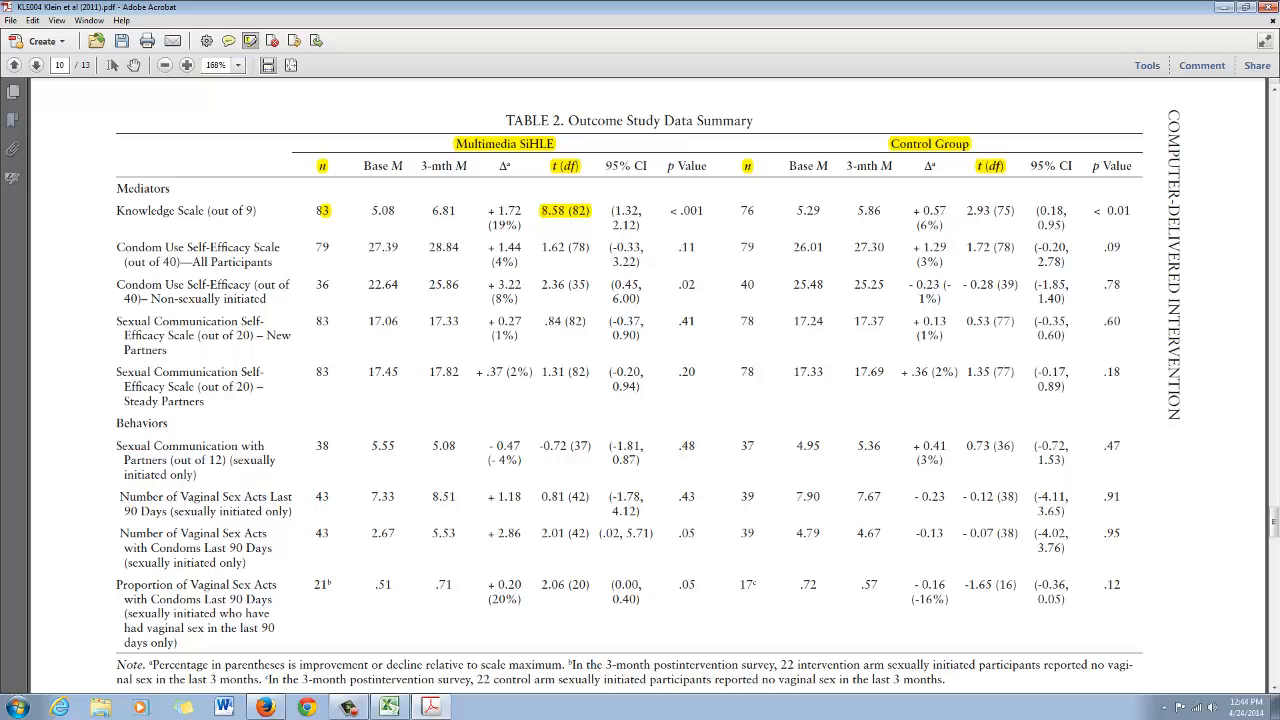
{"action": "left_click_drag", "start_coordinate": [740, 211], "coordinate": [756, 211]}
{"action": "left_click_drag", "start_coordinate": [966, 211], "coordinate": [1016, 211]}
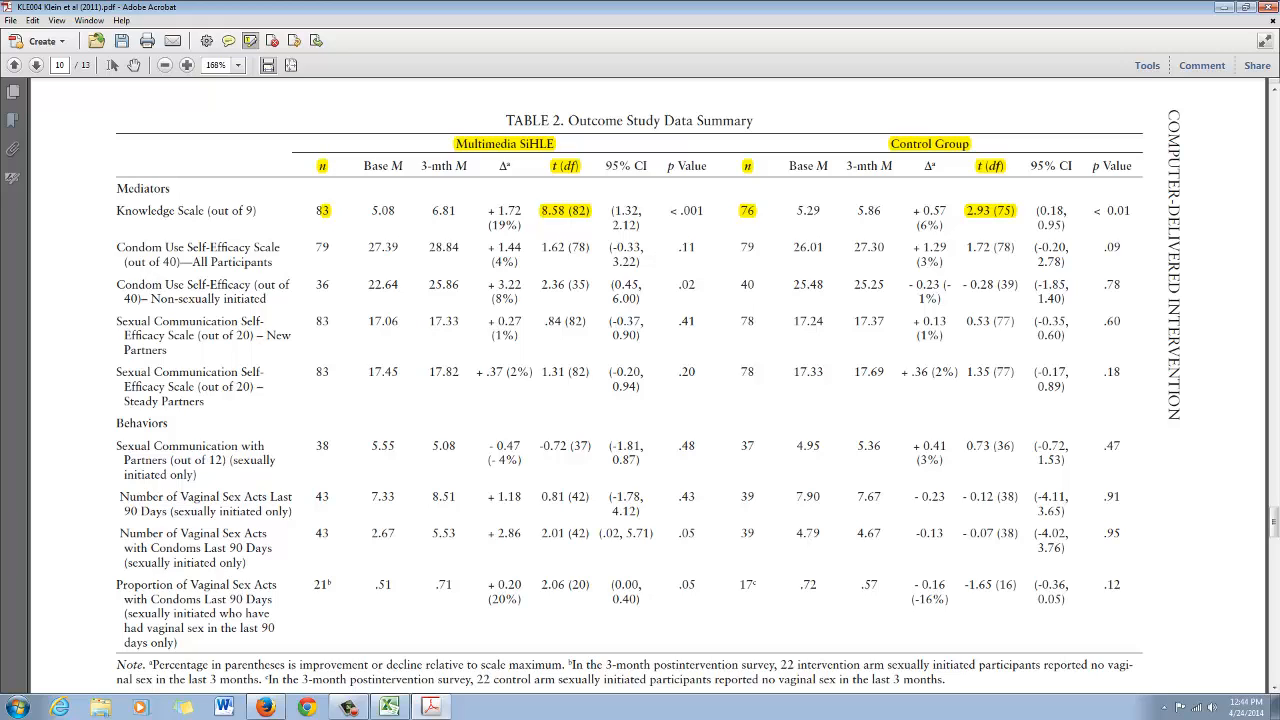
{"action": "left_click_drag", "start_coordinate": [116, 210], "coordinate": [257, 210]}
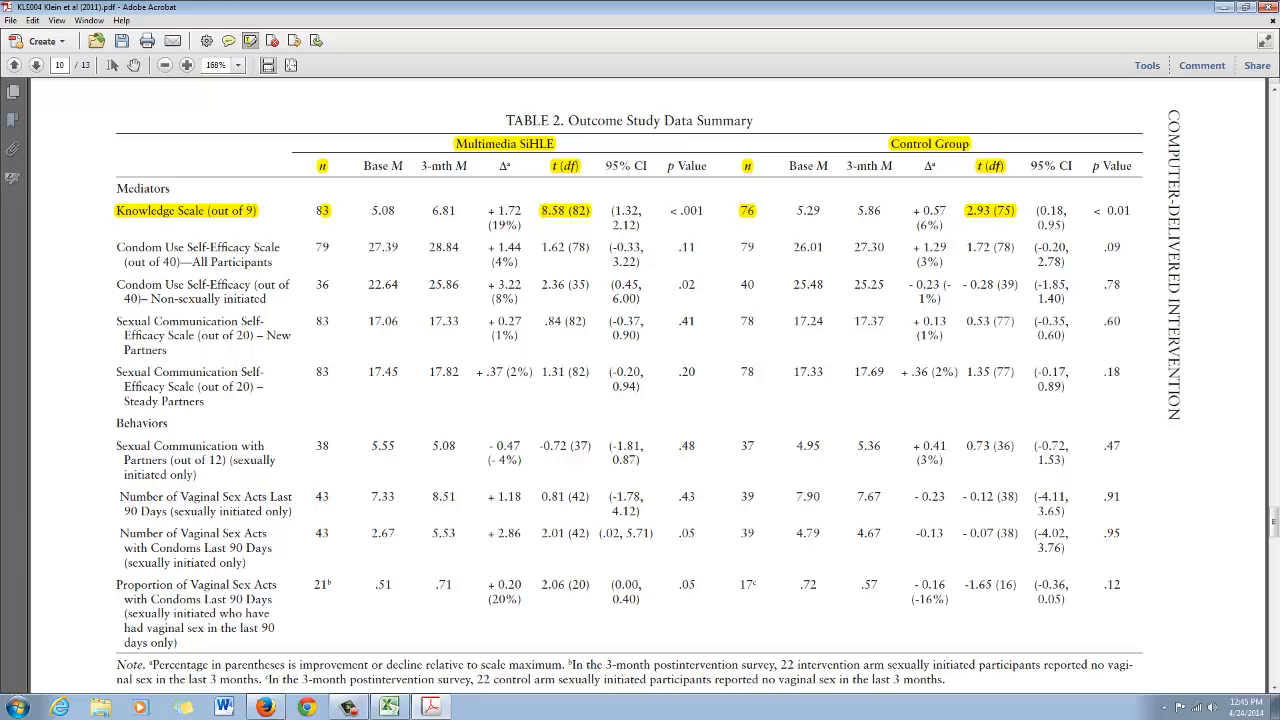
Highlight the Condom Use Self-Efficacy Scale row label and its n and t (df) values for both groups
{"action": "left_click_drag", "start_coordinate": [117, 247], "coordinate": [274, 262]}
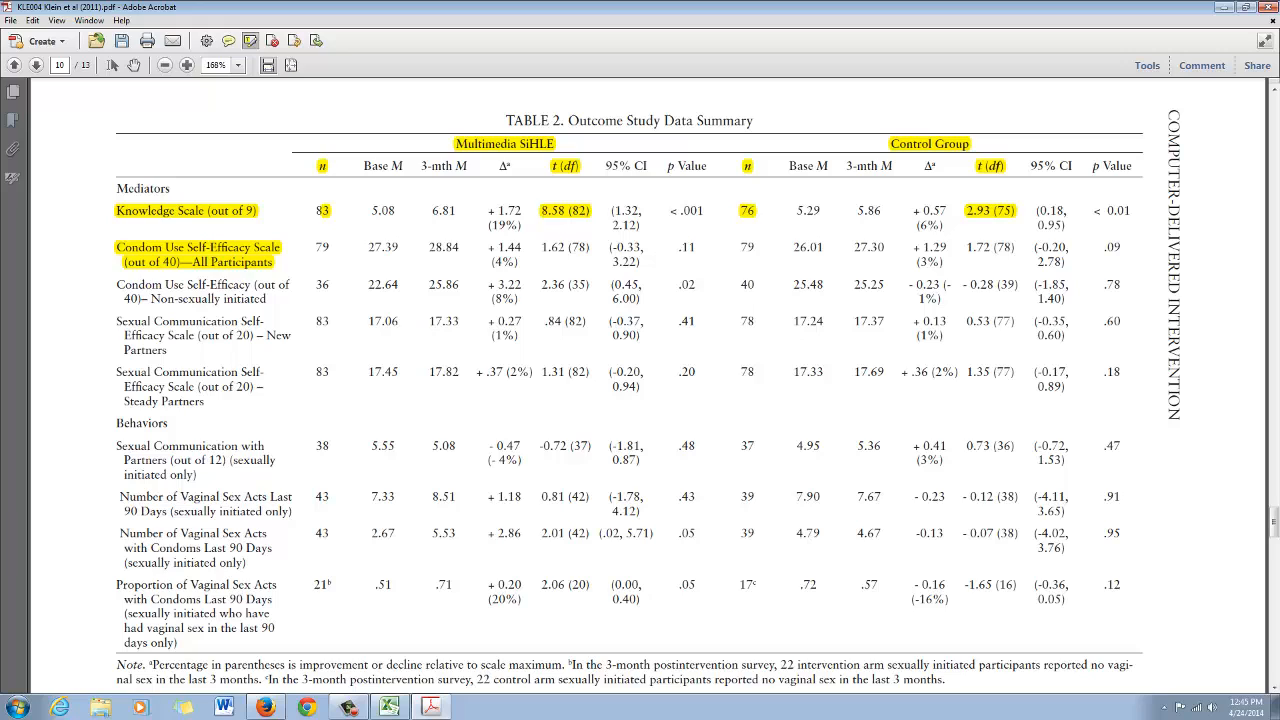
{"action": "left_click_drag", "start_coordinate": [315, 248], "coordinate": [330, 248]}
{"action": "left_click_drag", "start_coordinate": [541, 248], "coordinate": [590, 248]}
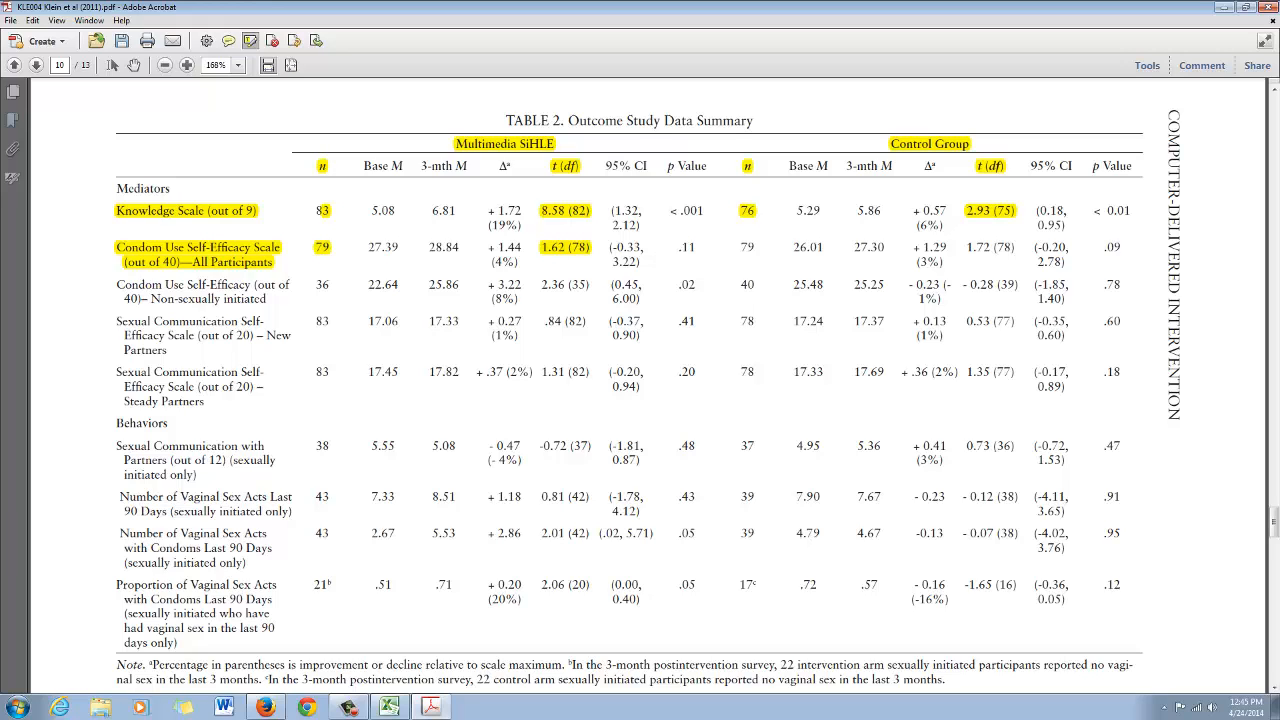
{"action": "left_click_drag", "start_coordinate": [966, 248], "coordinate": [1015, 248]}
{"action": "left_click_drag", "start_coordinate": [741, 248], "coordinate": [756, 248]}
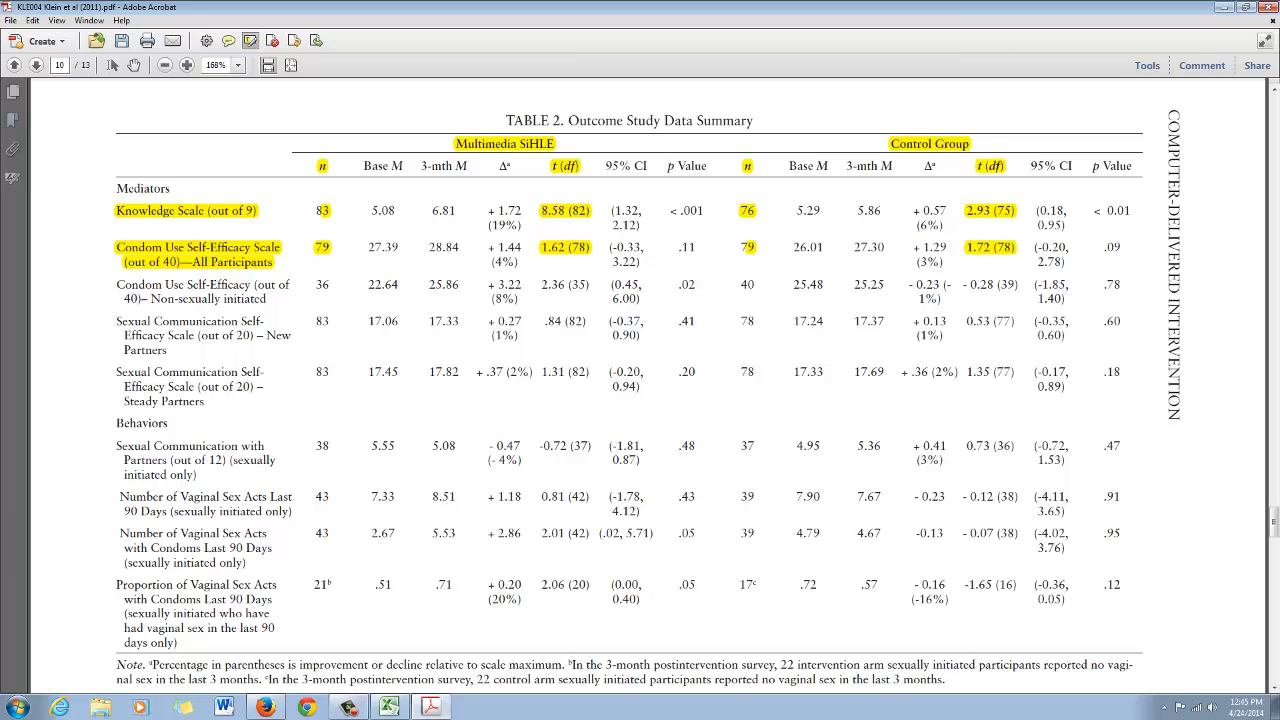
Copy the t-test row of the Calculator sheet into row 5 of the Effect Size Calculations sheet
{"action": "left_click", "coordinate": [389, 707]}
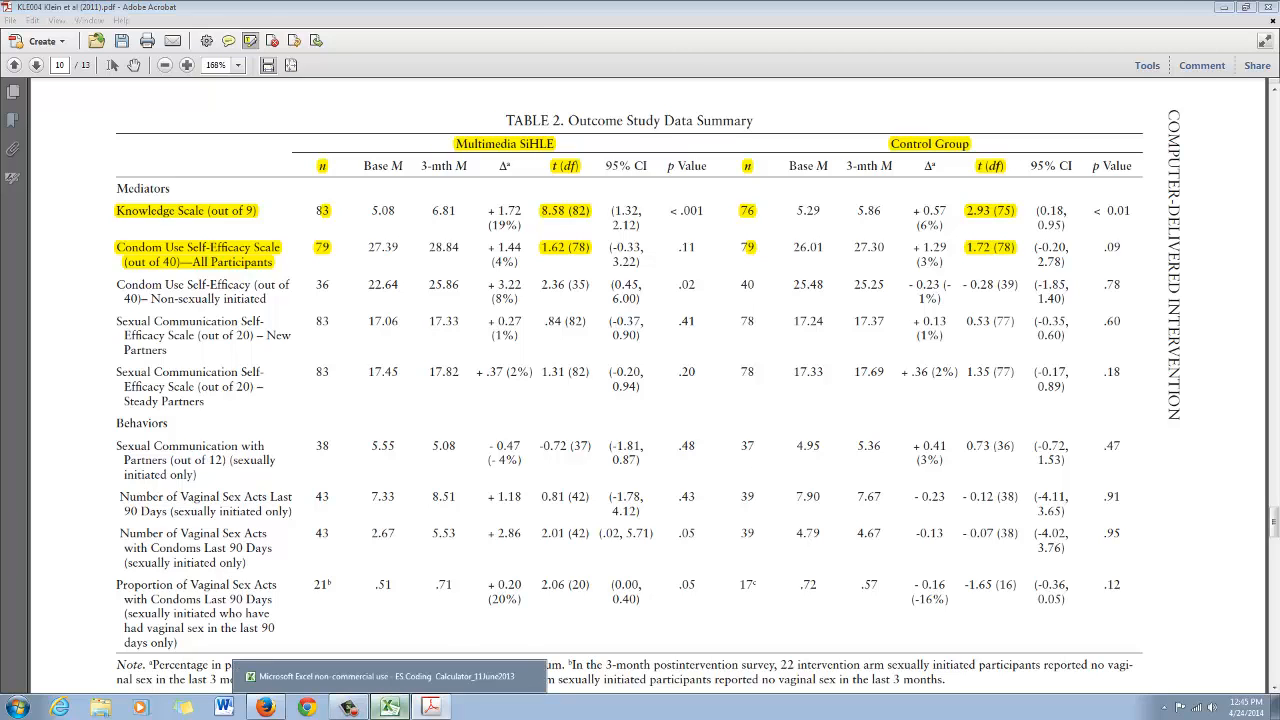
{"action": "left_click", "coordinate": [457, 493]}
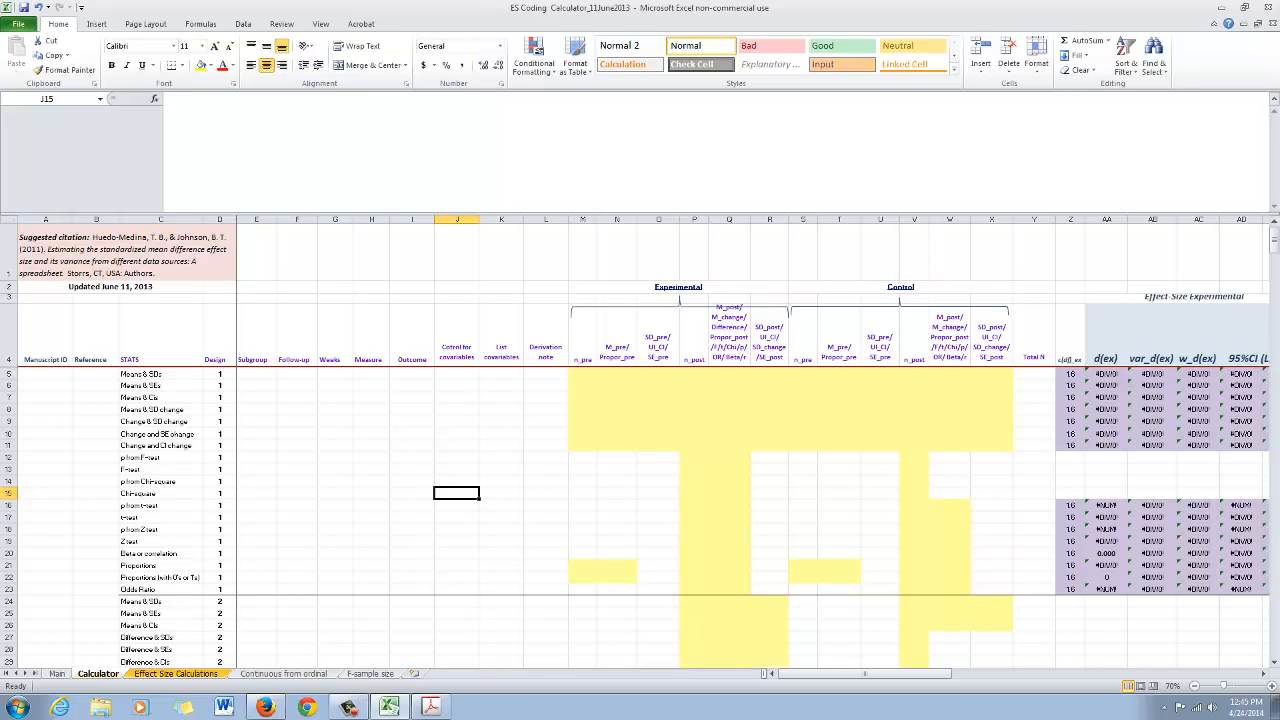
{"action": "left_click_drag", "start_coordinate": [8, 374], "coordinate": [8, 589]}
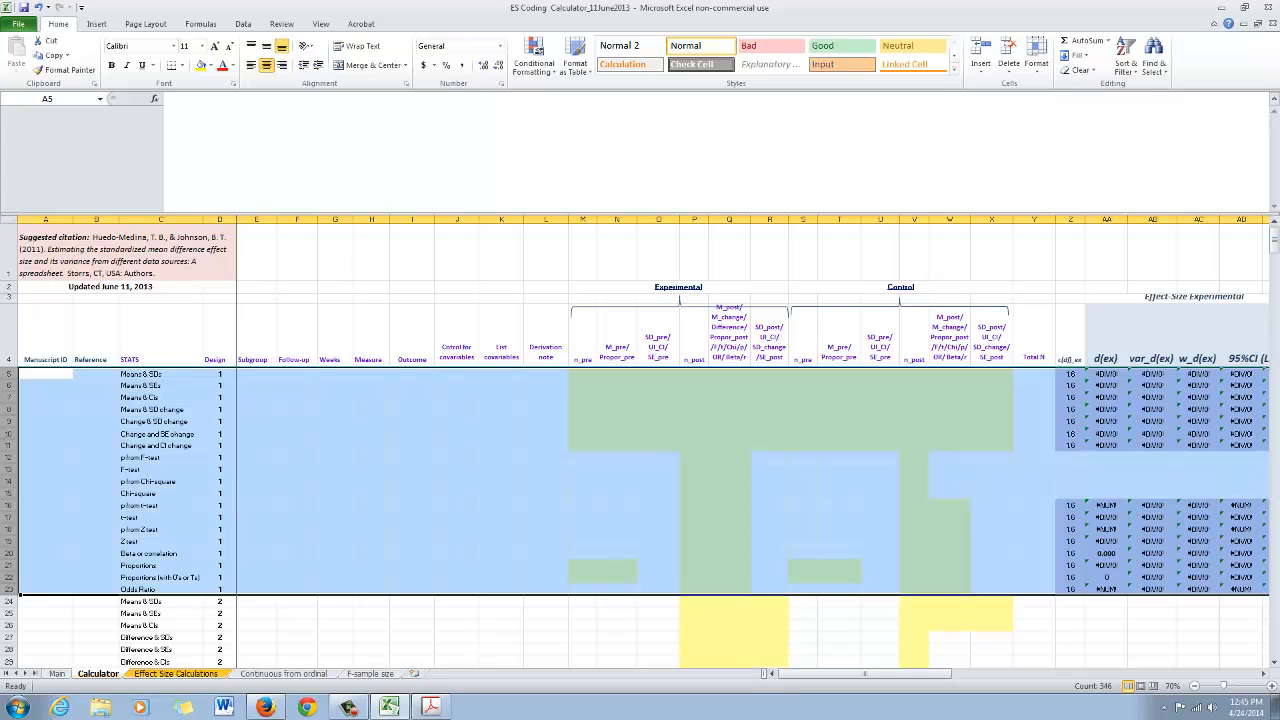
{"action": "left_click", "coordinate": [431, 707]}
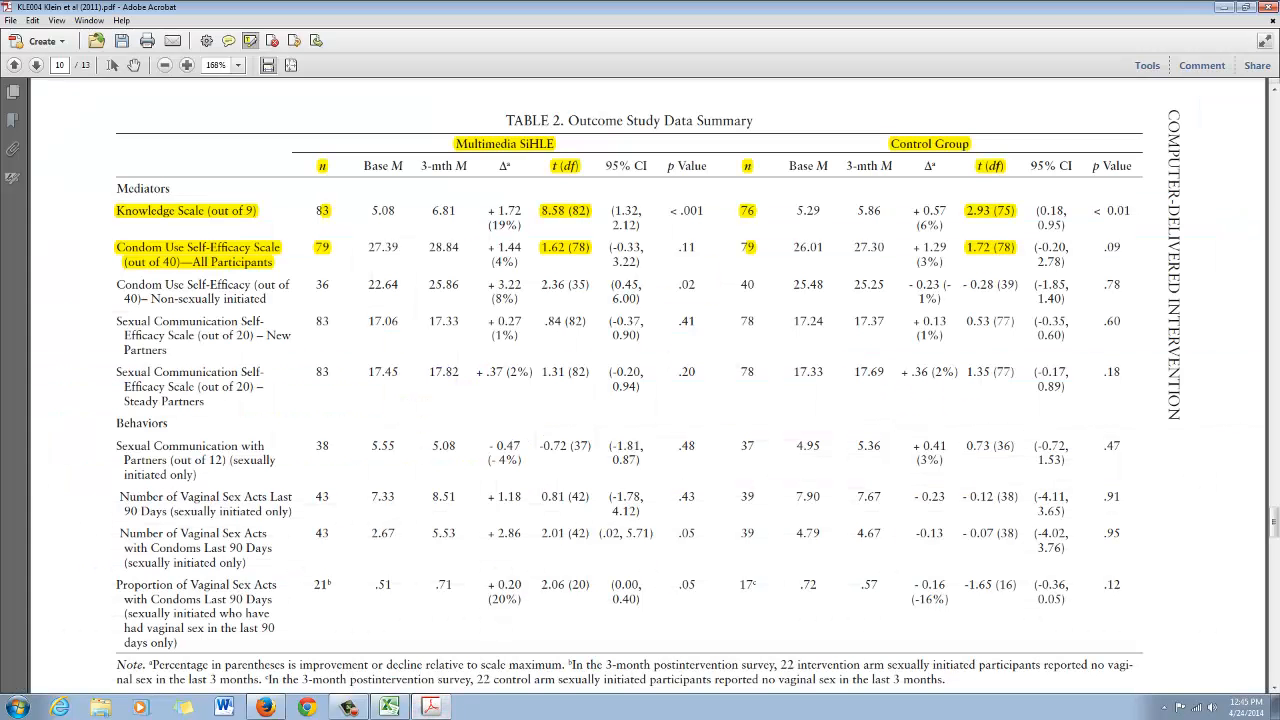
{"action": "left_click", "coordinate": [431, 707]}
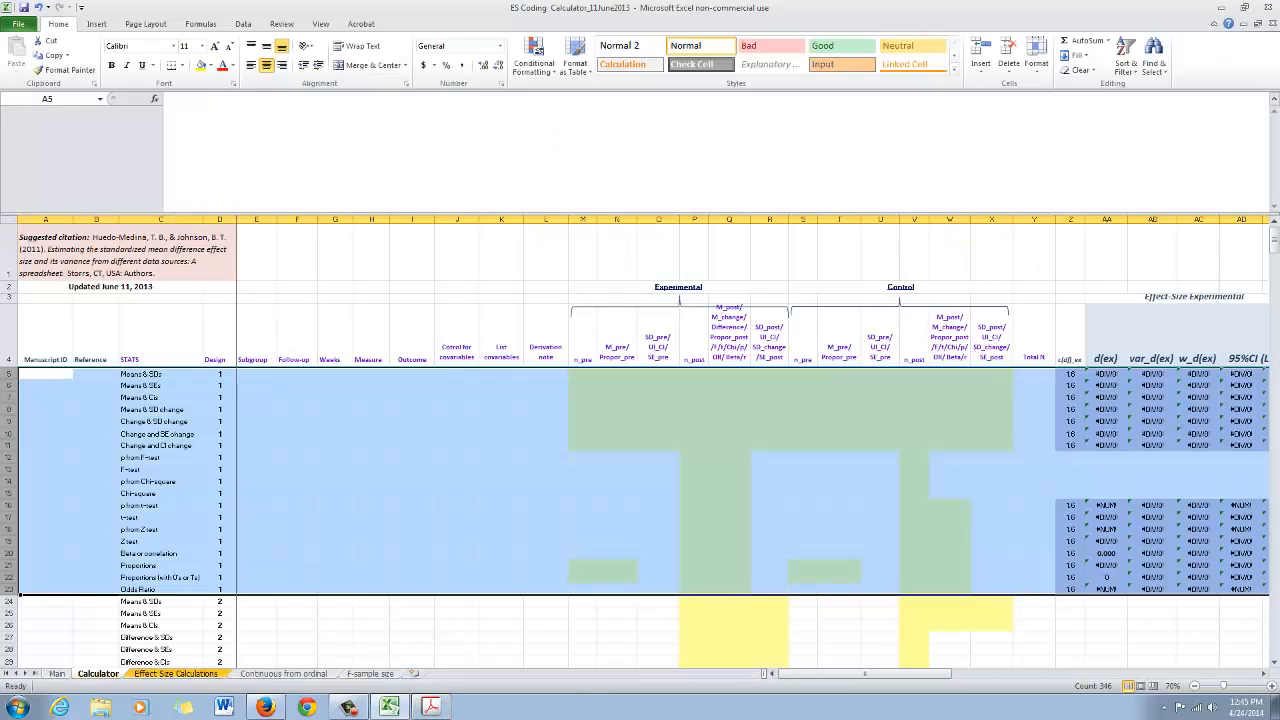
{"action": "left_click", "coordinate": [10, 517]}
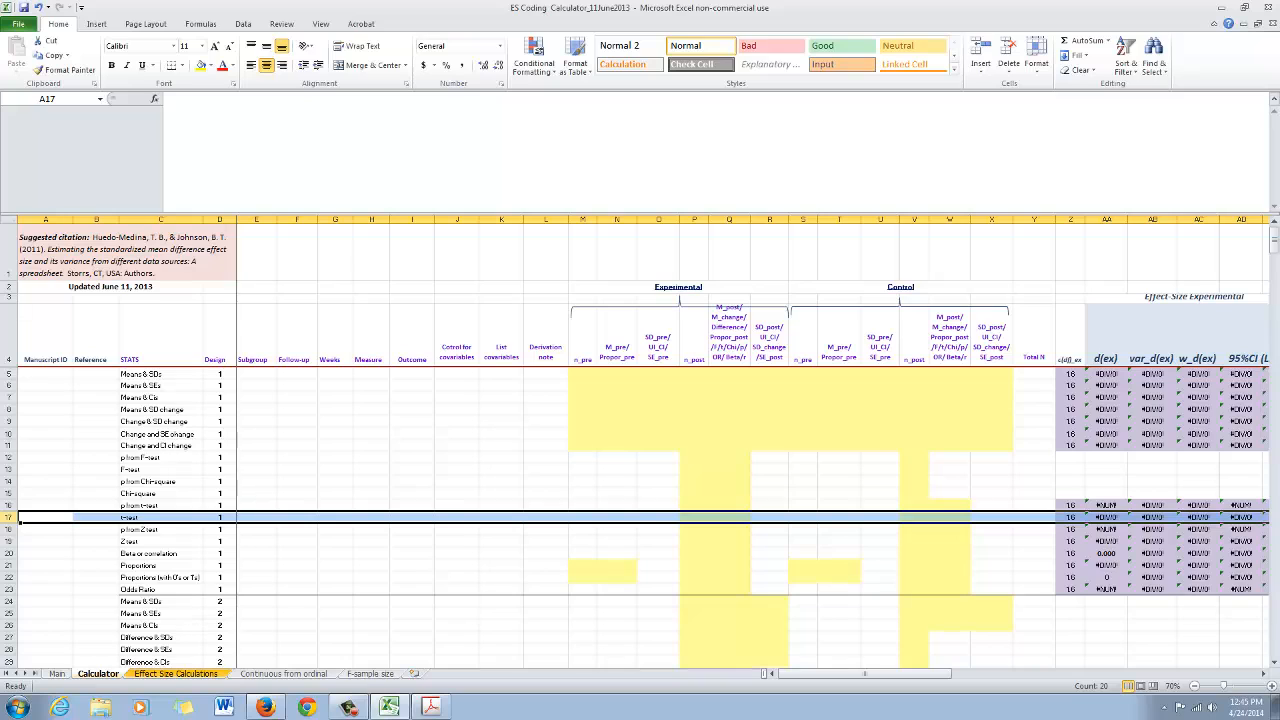
{"action": "key", "text": "ctrl+c"}
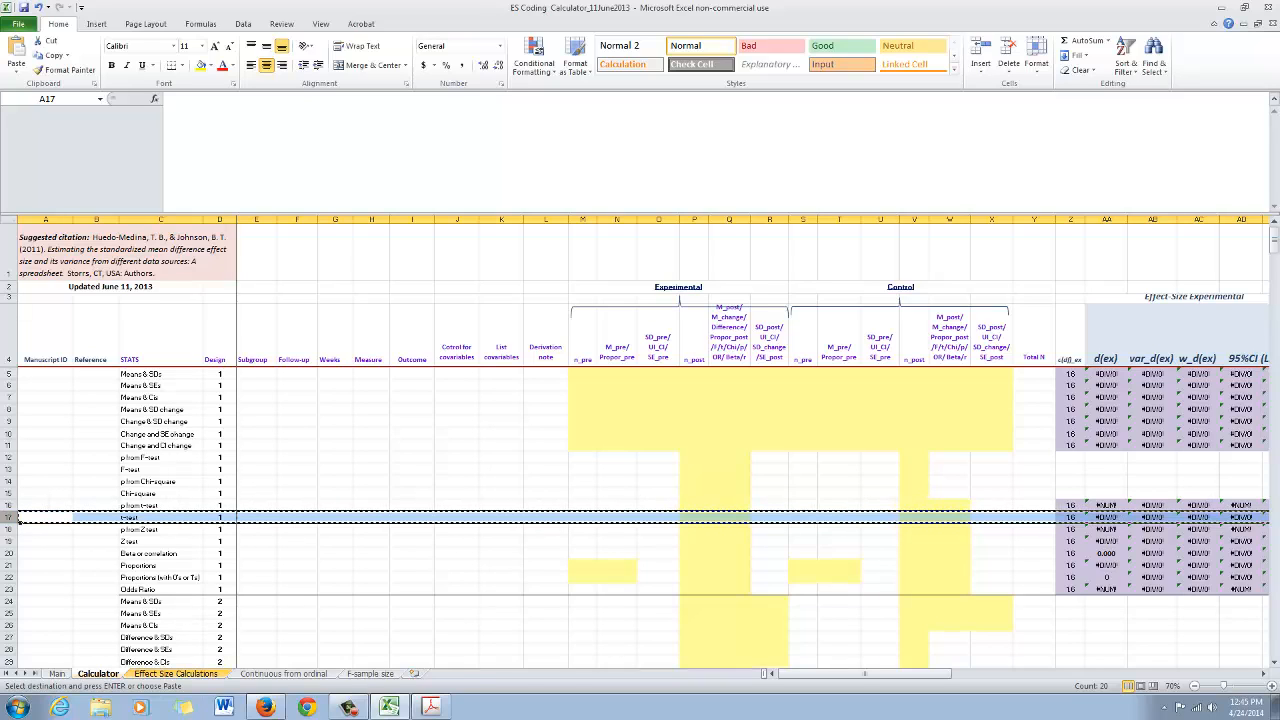
{"action": "key", "text": "ctrl+Page_Down"}
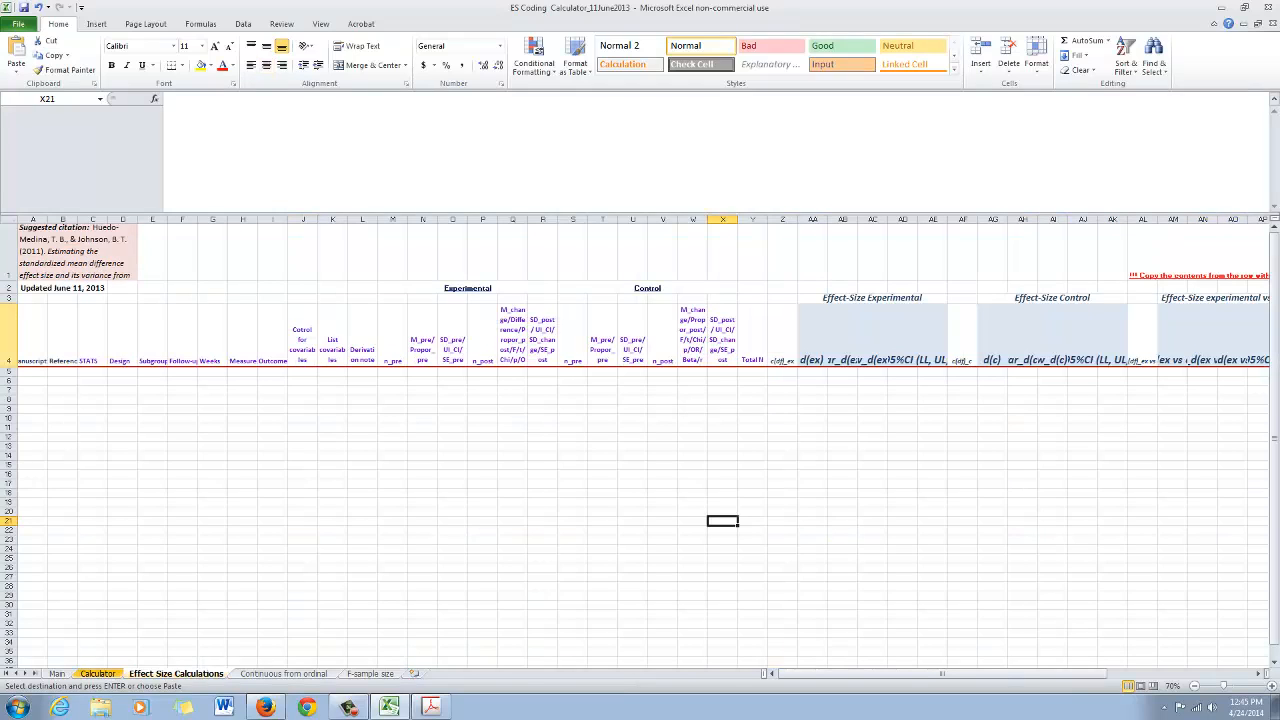
{"action": "left_click", "coordinate": [9, 371]}
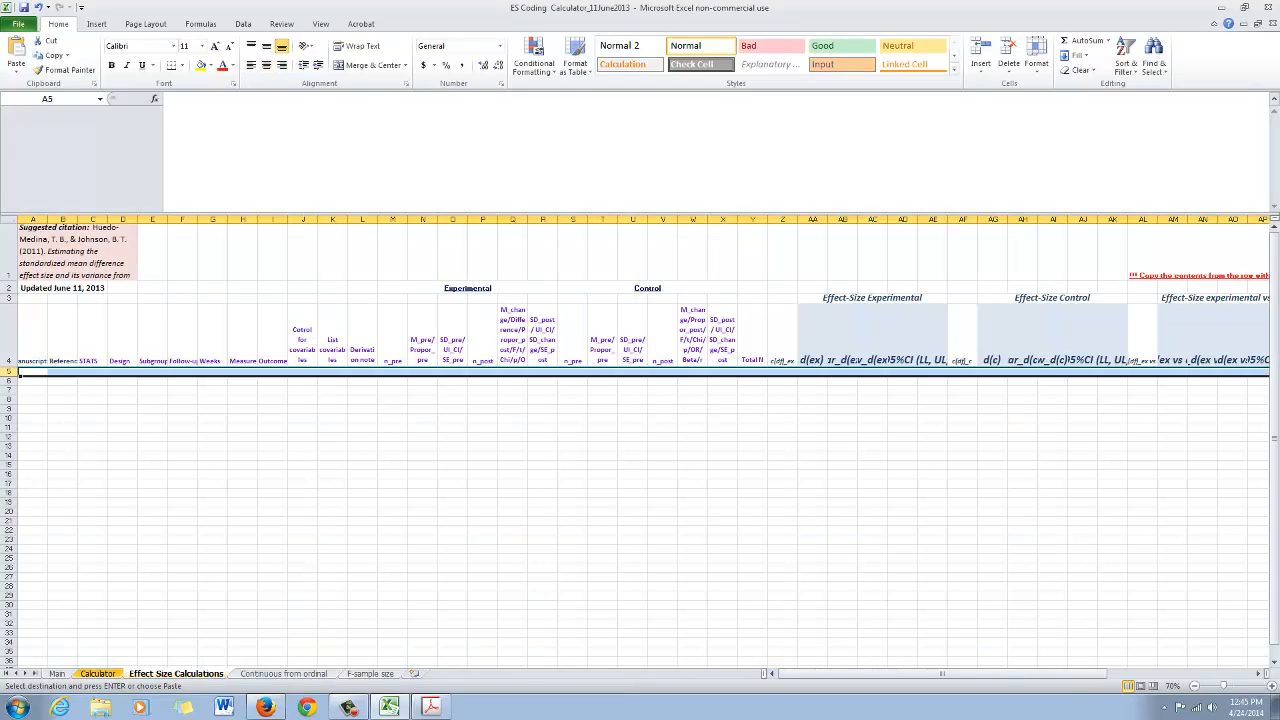
{"action": "key", "text": "ctrl+v"}
{"action": "left_click", "coordinate": [543, 458]}
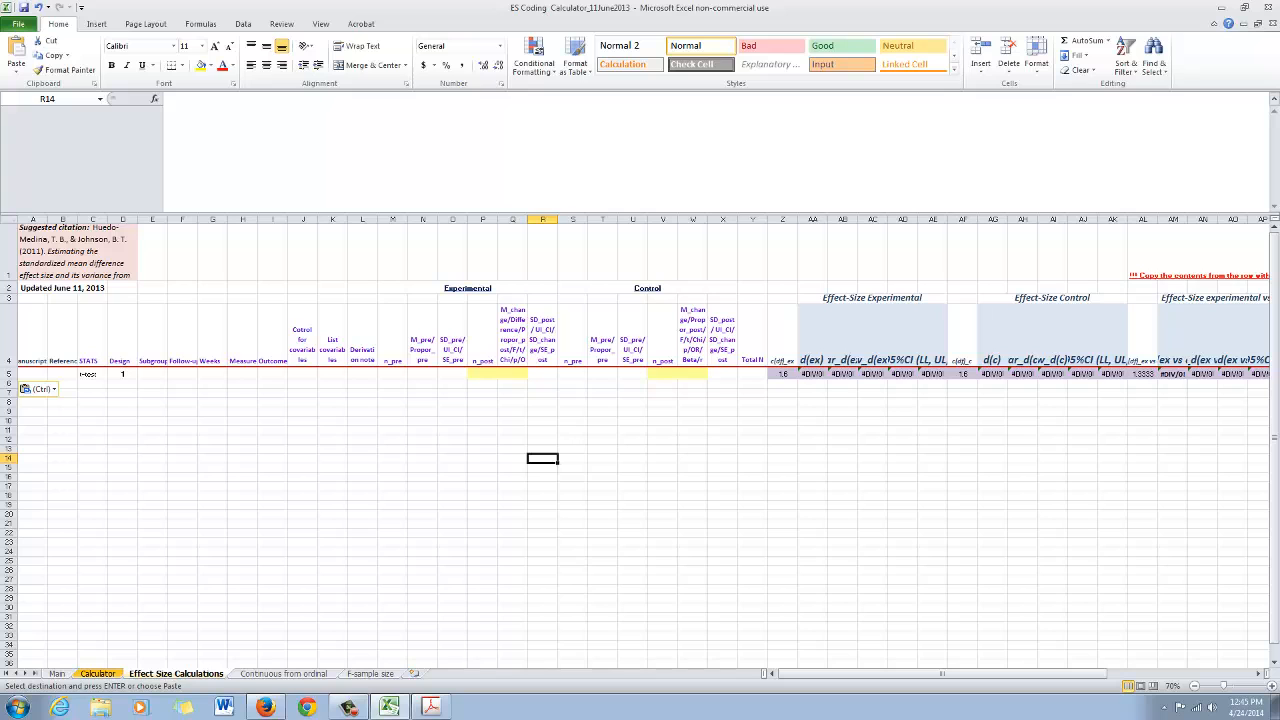
{"action": "left_click", "coordinate": [33, 374]}
{"action": "key", "text": "Escape"}
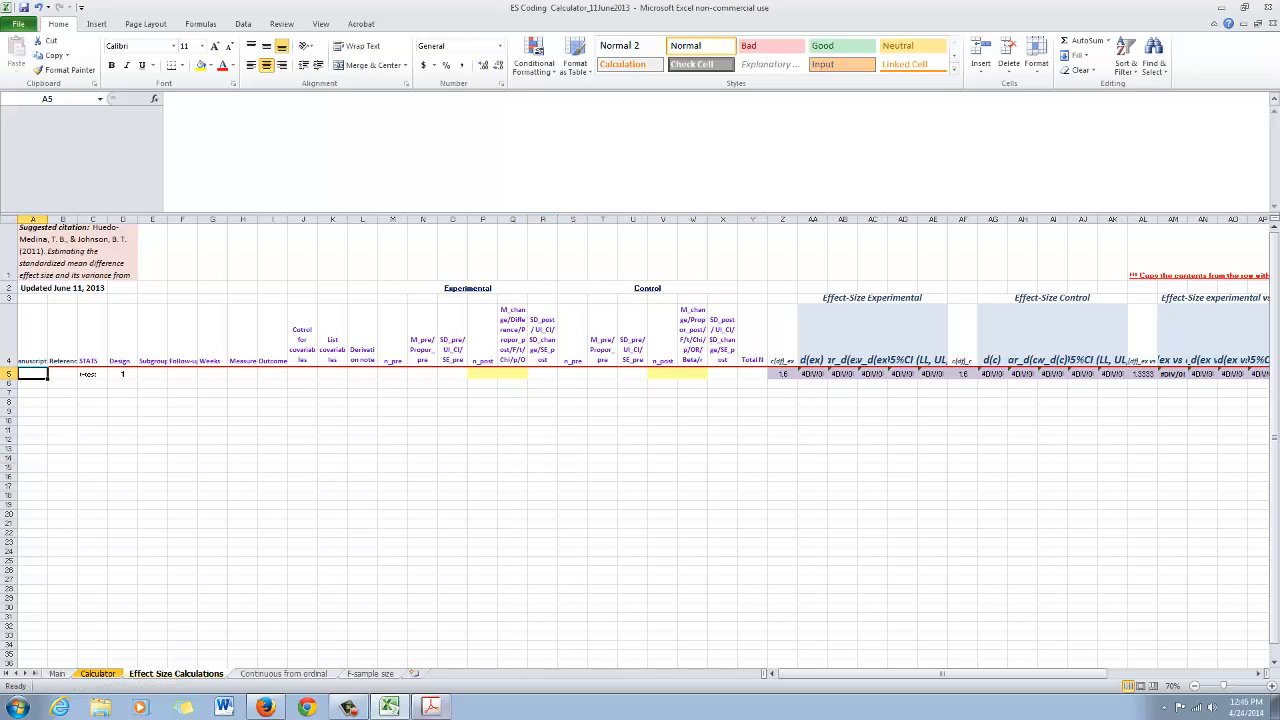
Arrange the PDF and the workbook side by side, with the PDF zoomed to 125% on Table 2
{"action": "left_click", "coordinate": [431, 707]}
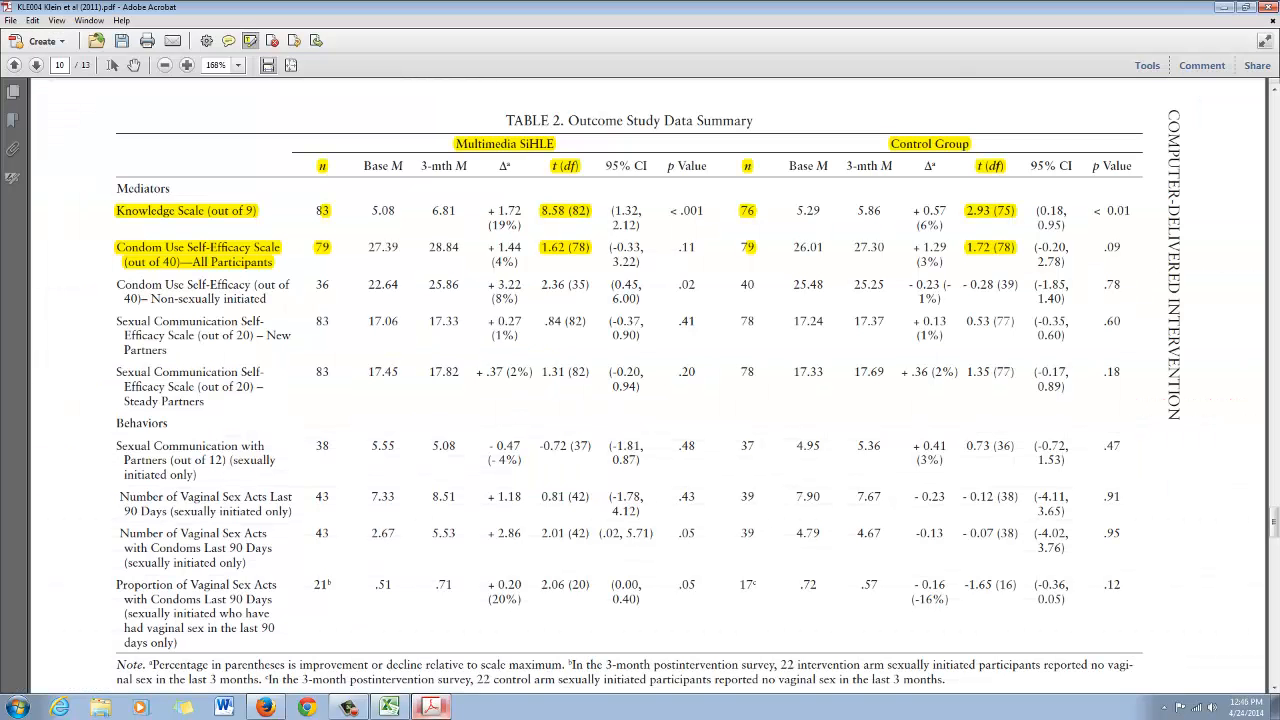
{"action": "key", "text": "super+Right"}
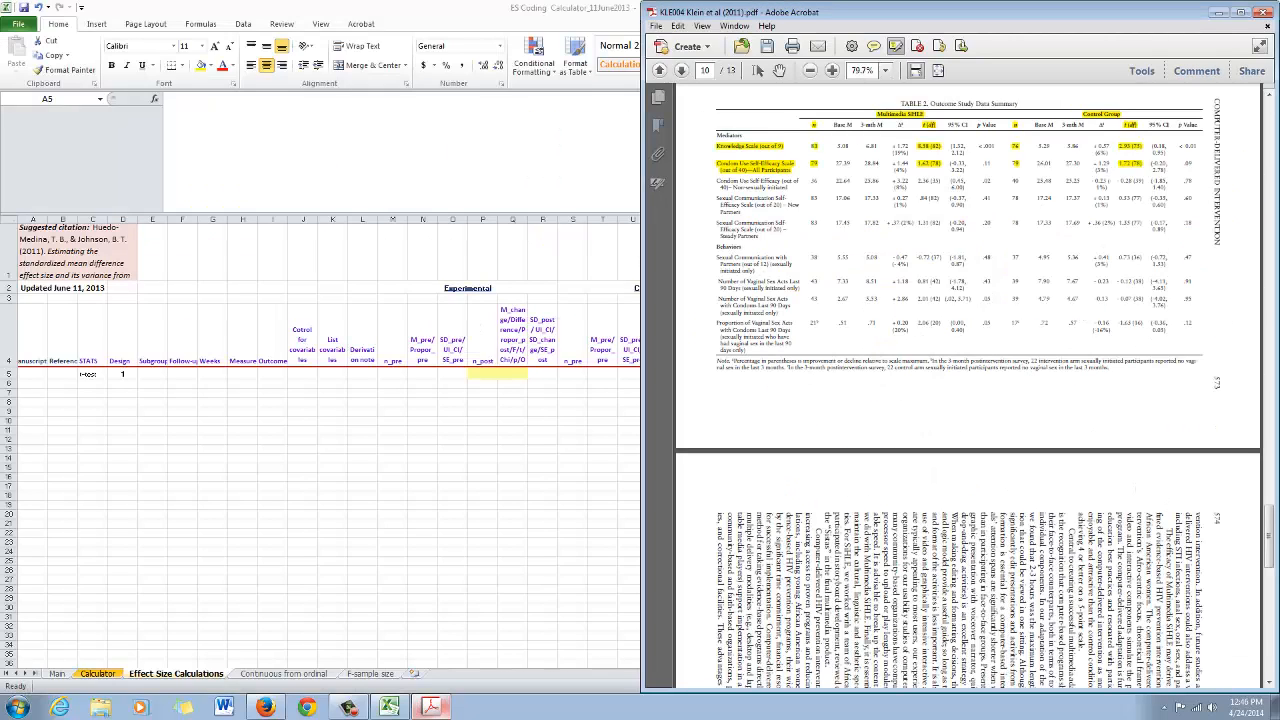
{"action": "scroll", "coordinate": [968, 385], "scroll_direction": "up", "scroll_amount": 4}
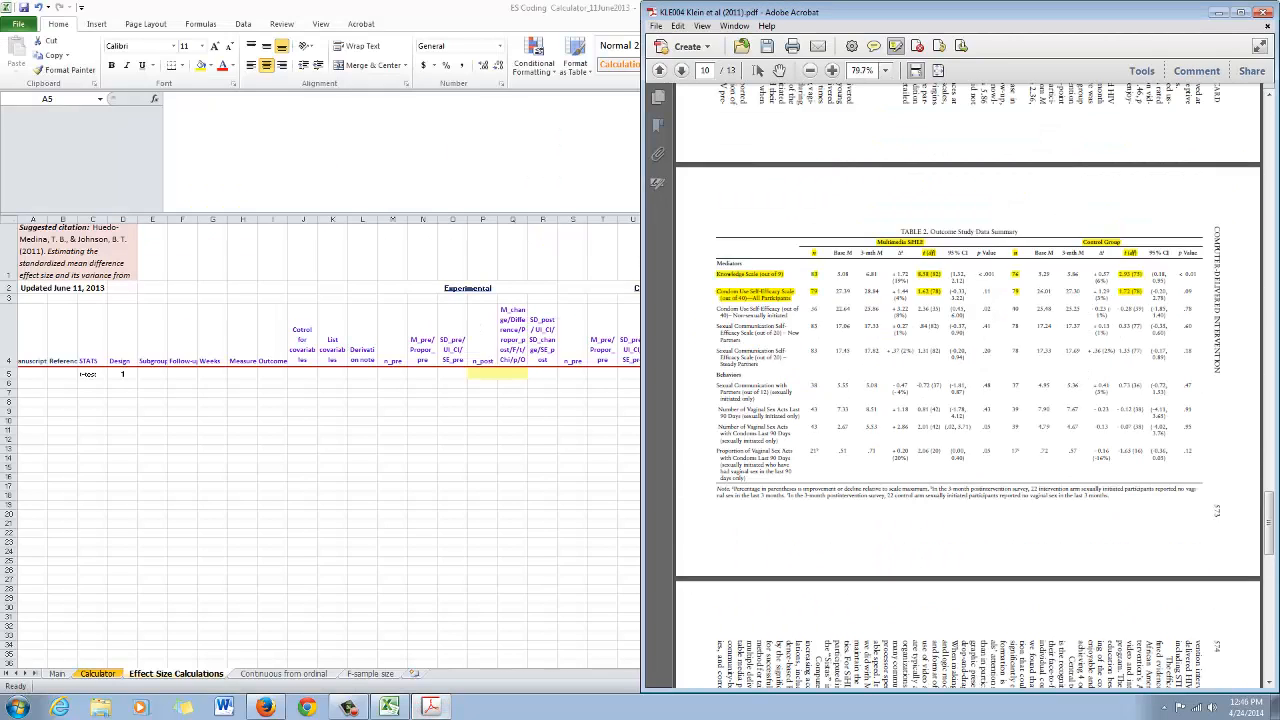
{"action": "left_click", "coordinate": [832, 70]}
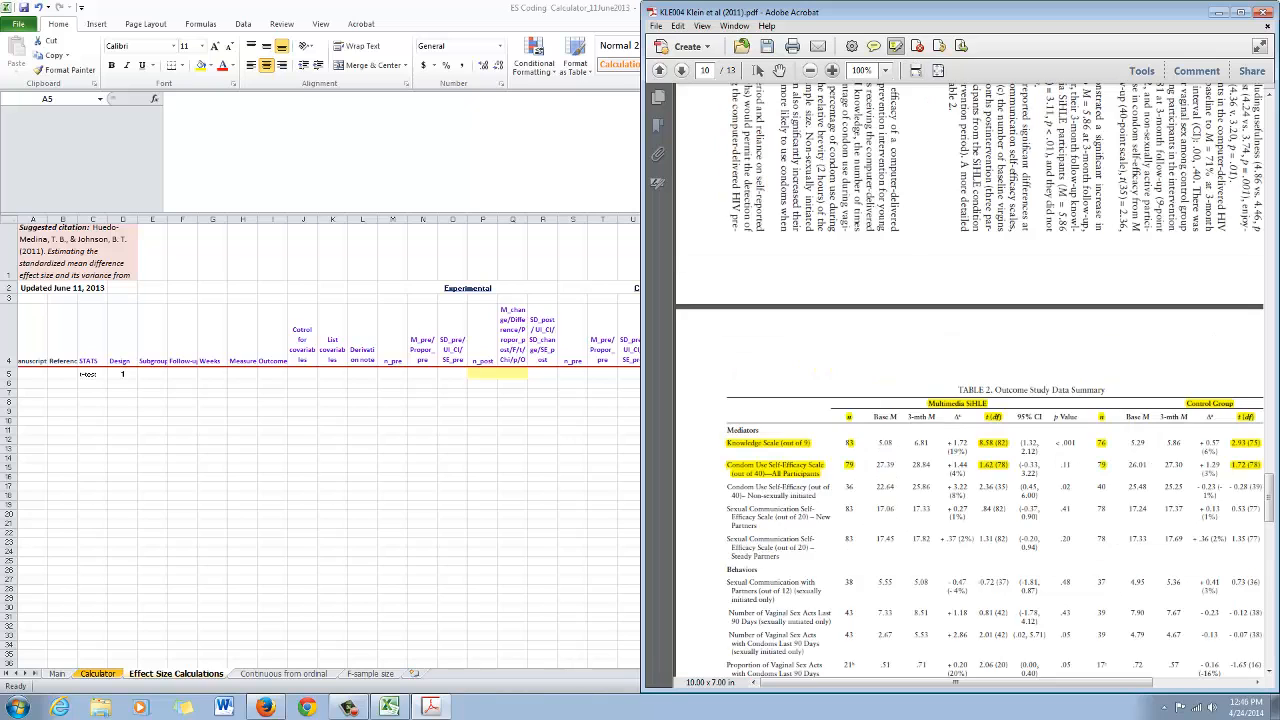
{"action": "left_click", "coordinate": [832, 70]}
{"action": "scroll", "coordinate": [968, 385], "scroll_direction": "down", "scroll_amount": 6}
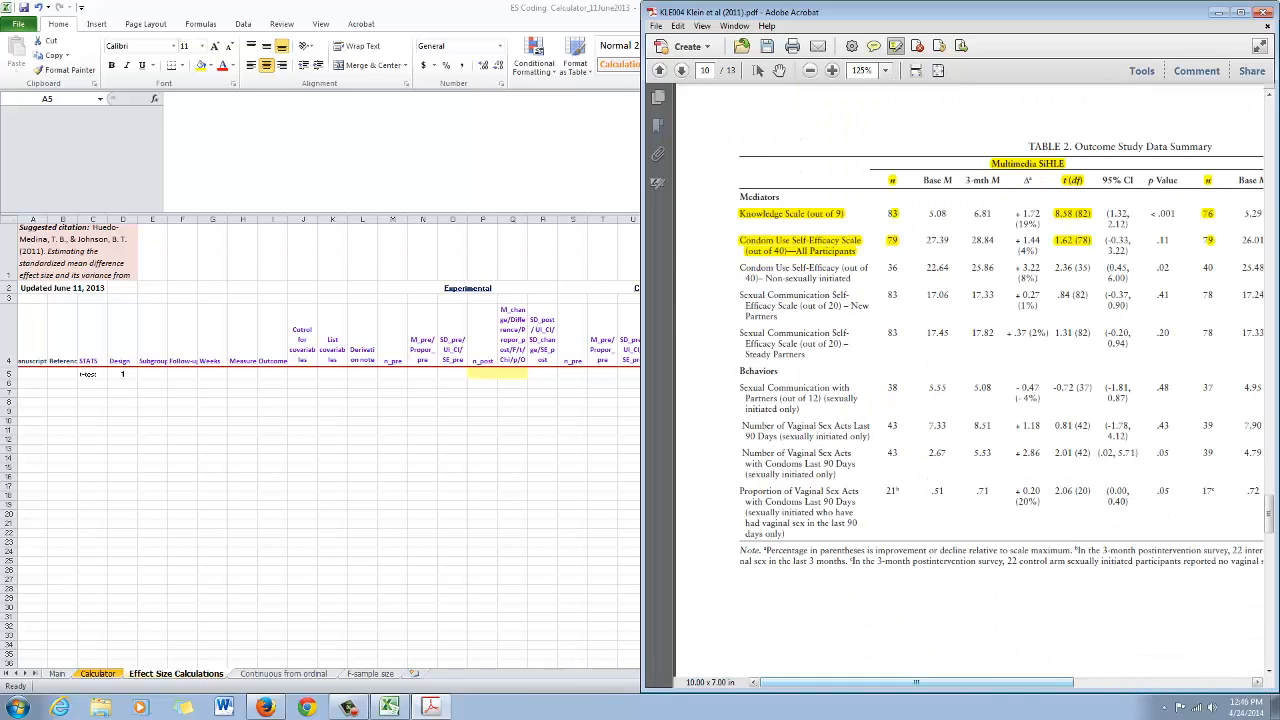
{"action": "left_click_drag", "start_coordinate": [916, 682], "coordinate": [934, 682]}
{"action": "left_click", "coordinate": [33, 374]}
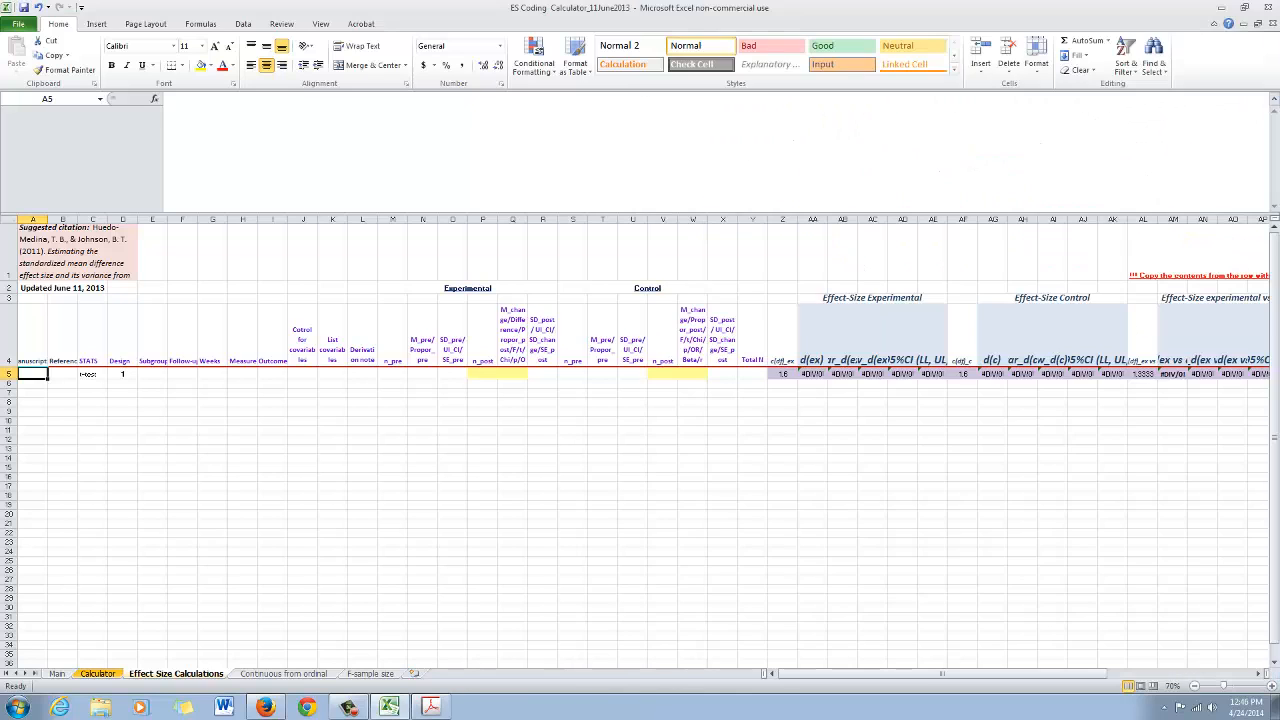
{"action": "left_click_drag", "start_coordinate": [620, 8], "coordinate": [565, 28]}
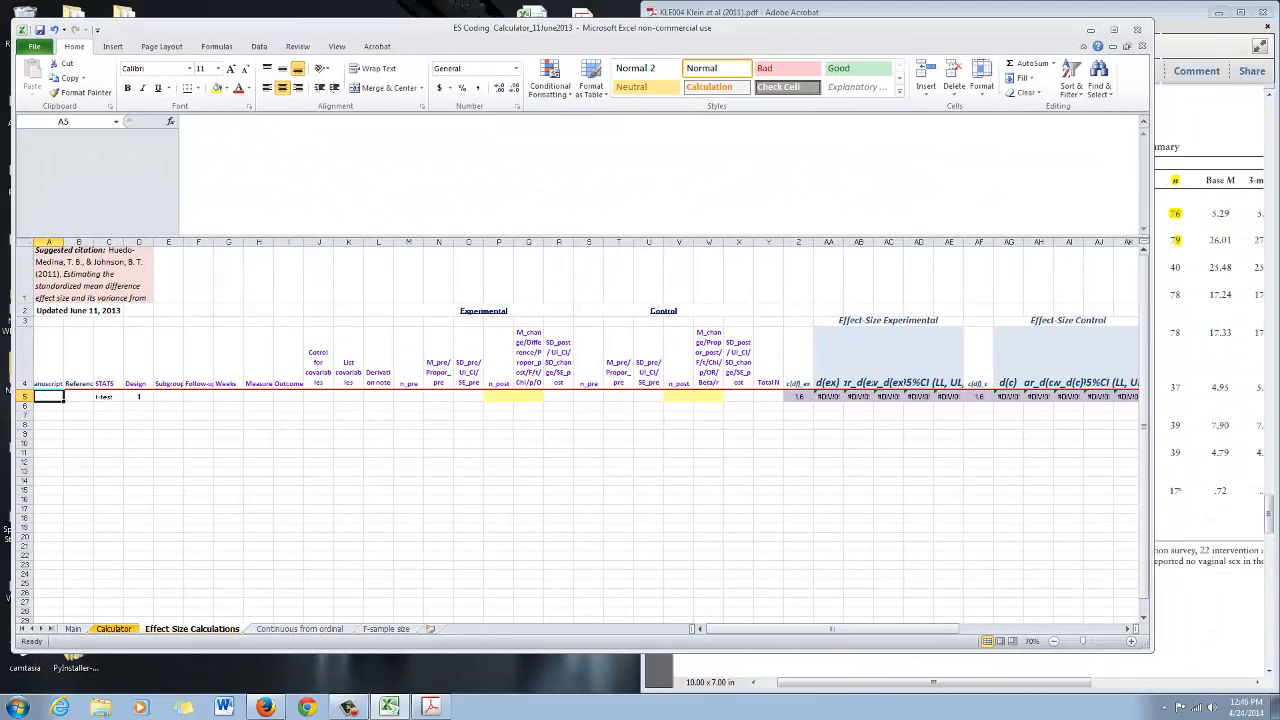
{"action": "left_click_drag", "start_coordinate": [1153, 653], "coordinate": [691, 680]}
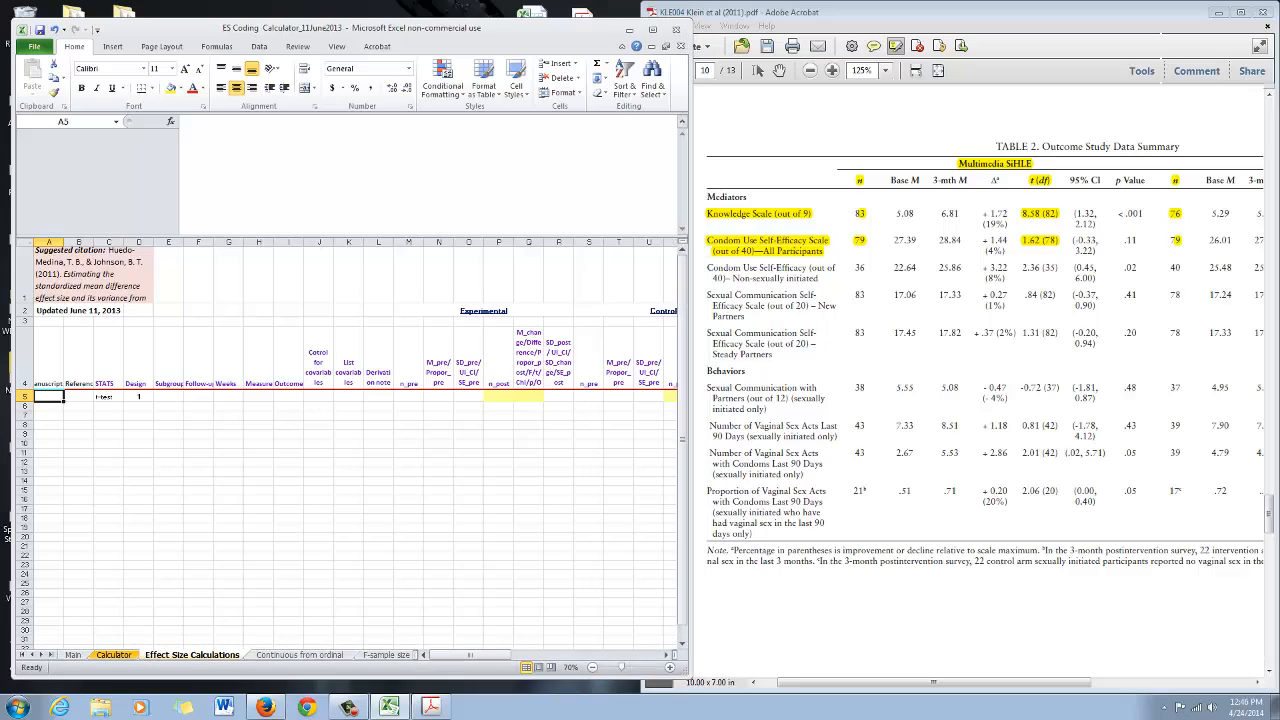
Enter KLE004 as the Manuscript ID in row 5
{"action": "left_click", "coordinate": [49, 360]}
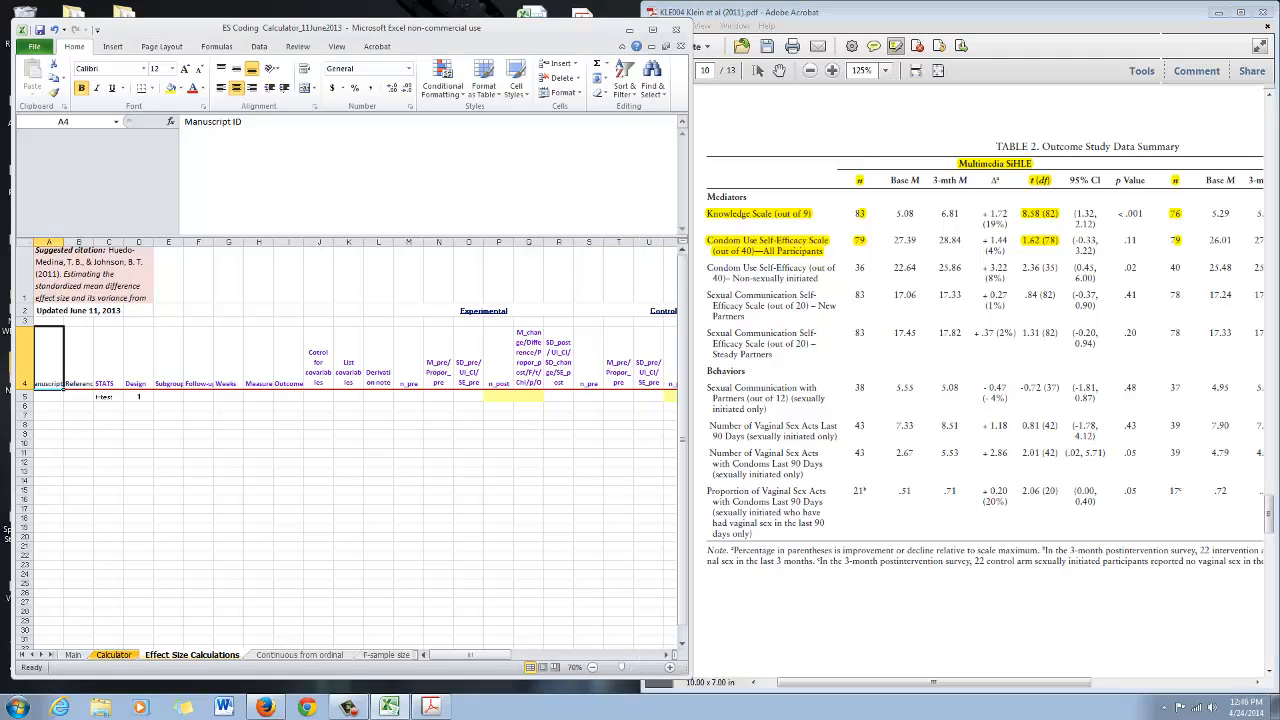
{"action": "left_click", "coordinate": [49, 397]}
{"action": "type", "text": "KLE"}
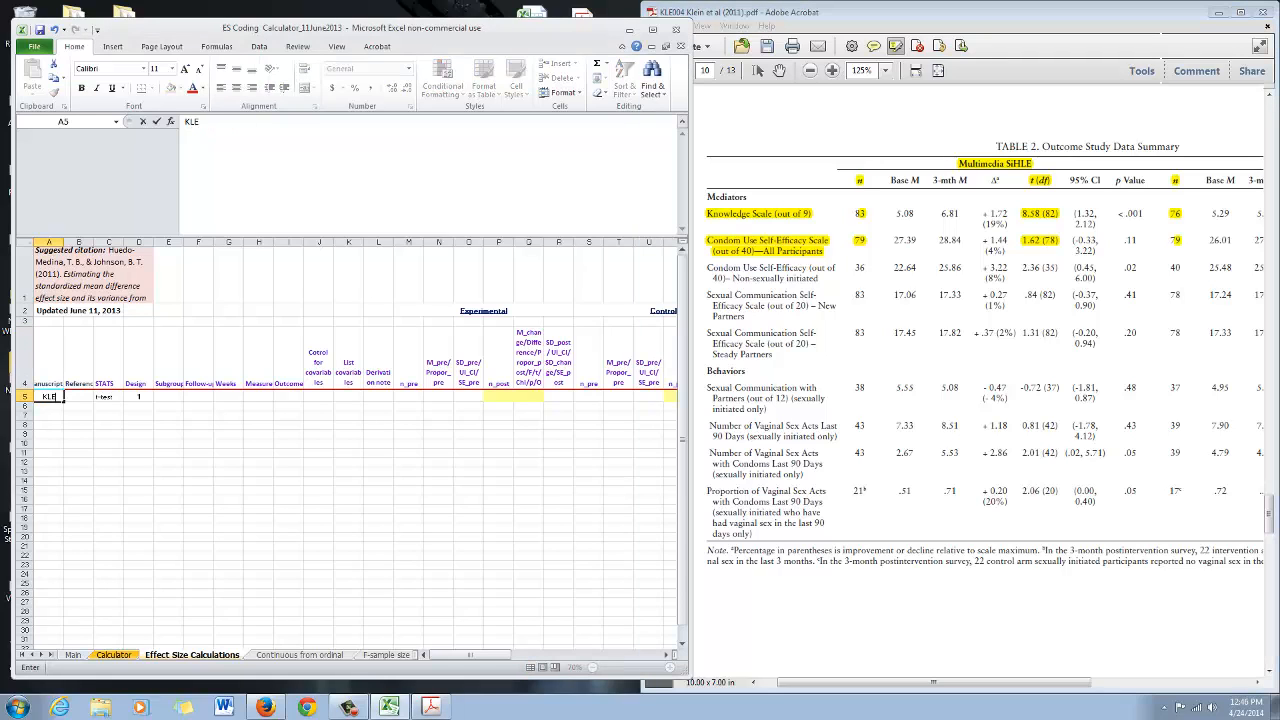
{"action": "type", "text": "004"}
{"action": "key", "text": "Tab"}
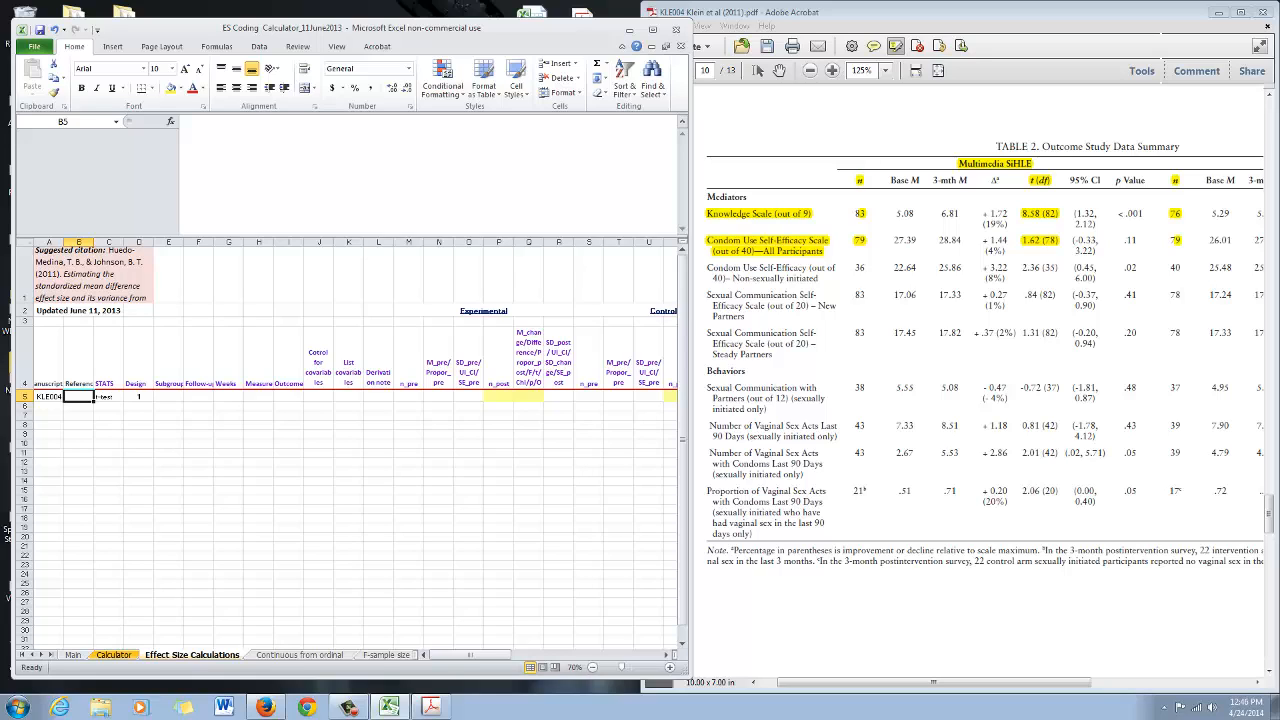
Enter Klein et al, 2011 as the Reference in row 5
{"action": "left_click", "coordinate": [1087, 148]}
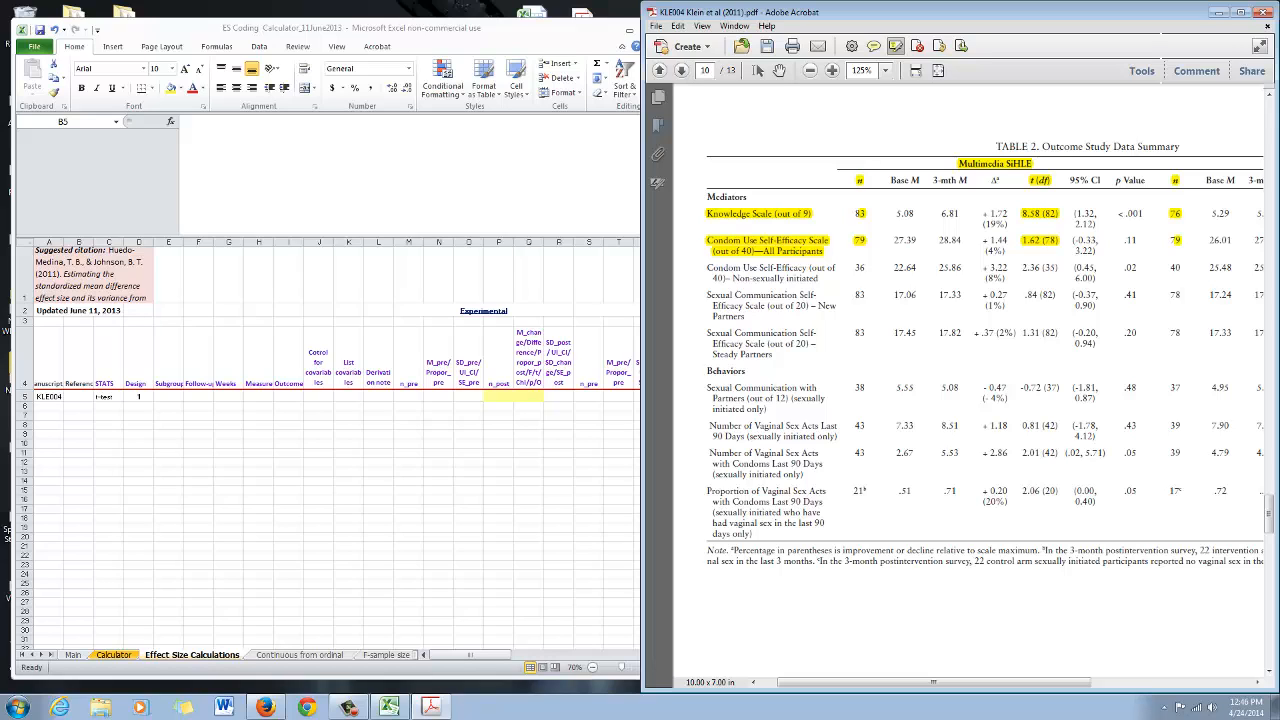
{"action": "left_click", "coordinate": [78, 397]}
{"action": "left_click", "coordinate": [78, 372]}
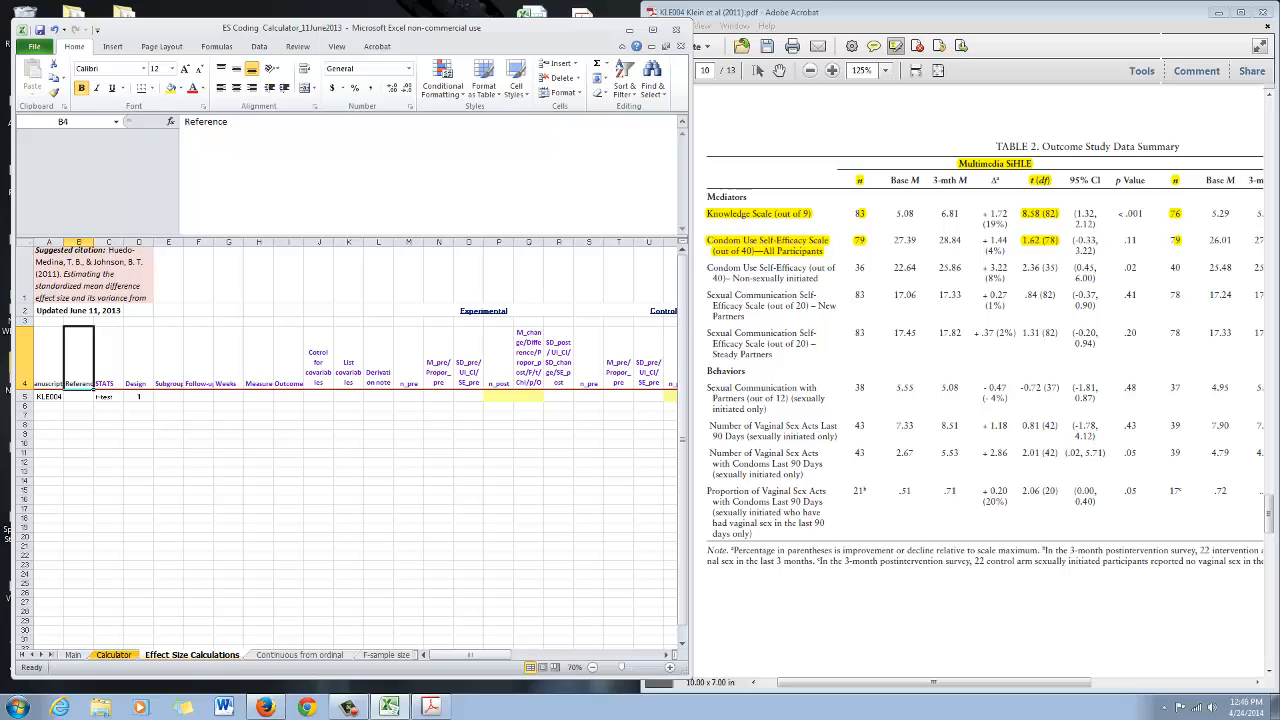
{"action": "left_click", "coordinate": [78, 397]}
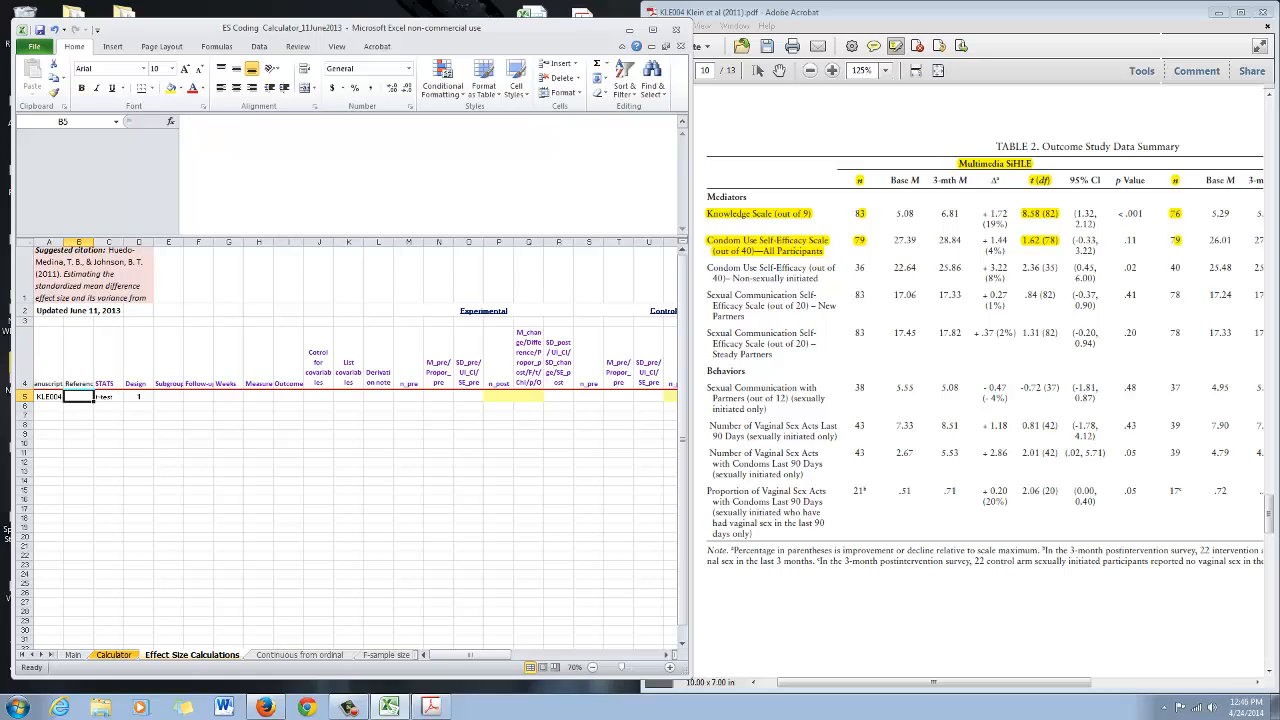
{"action": "type", "text": "Klein et al, 2"}
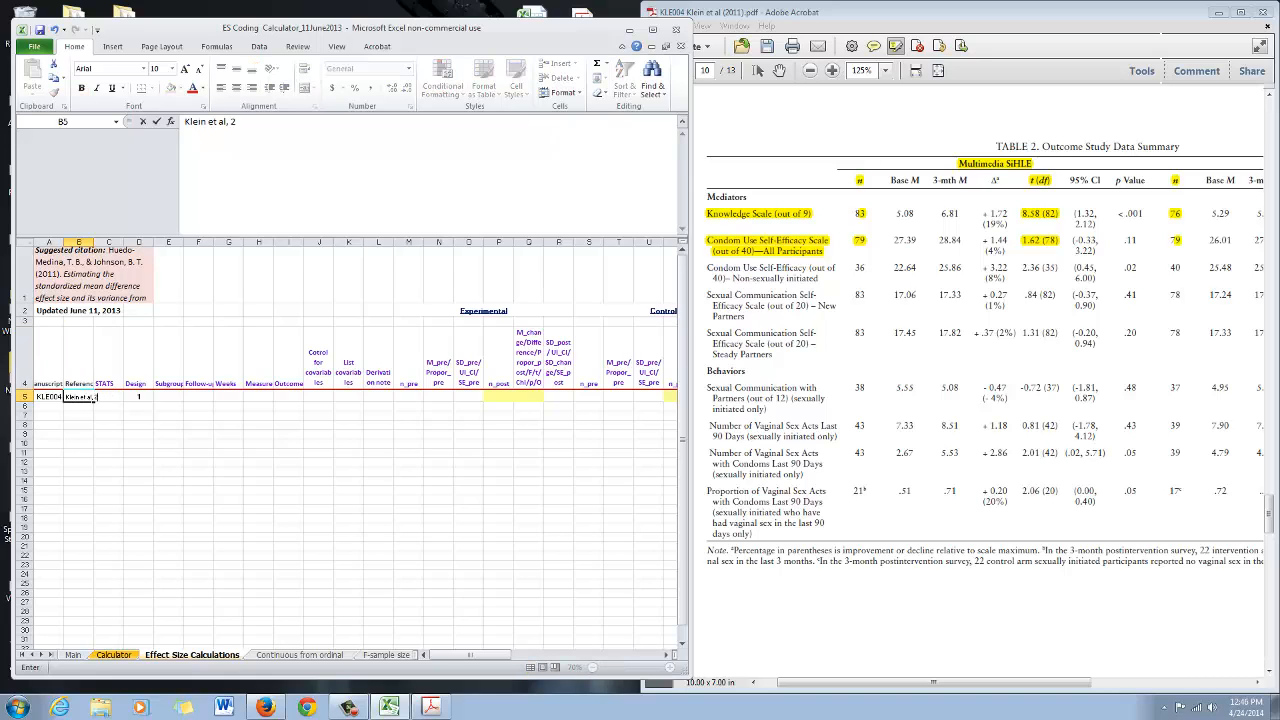
{"action": "type", "text": "011"}
{"action": "key", "text": "Return"}
{"action": "key", "text": "Up"}
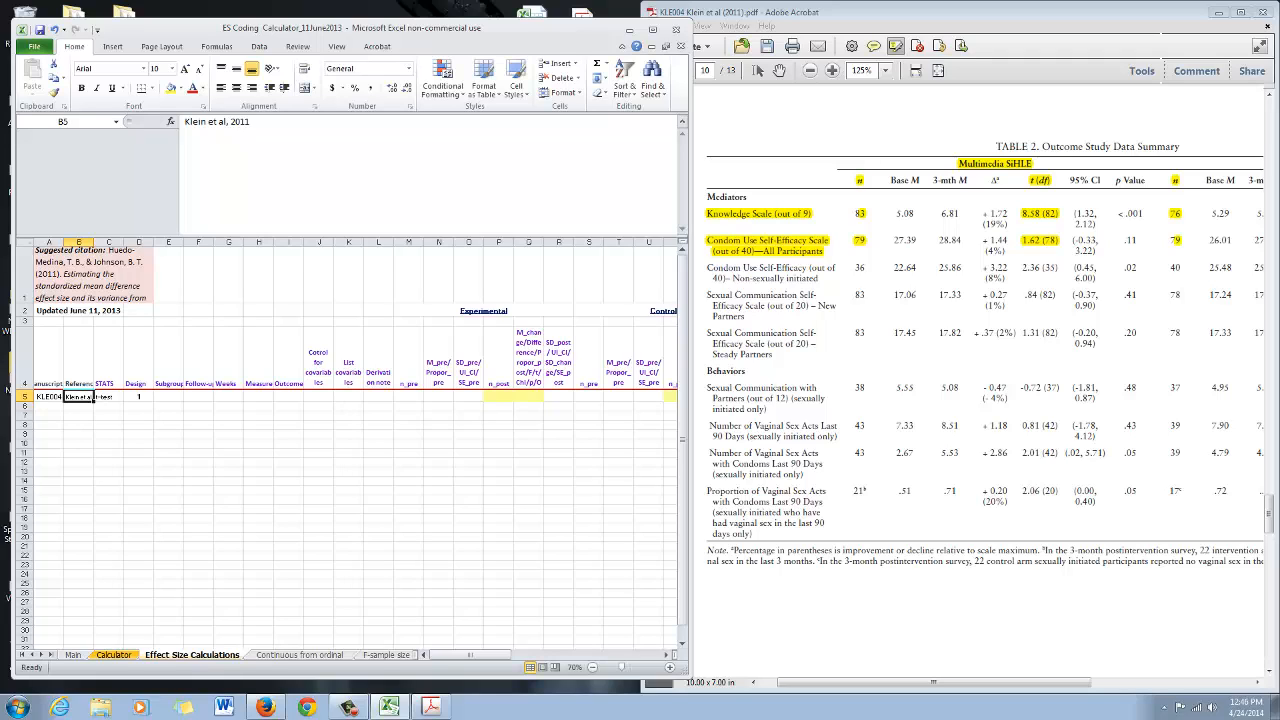
Check the STATS and Design cells of row 5
{"action": "key", "text": "Right"}
{"action": "key", "text": "Up"}
{"action": "key", "text": "Down"}
{"action": "key", "text": "Down"}
{"action": "key", "text": "Up"}
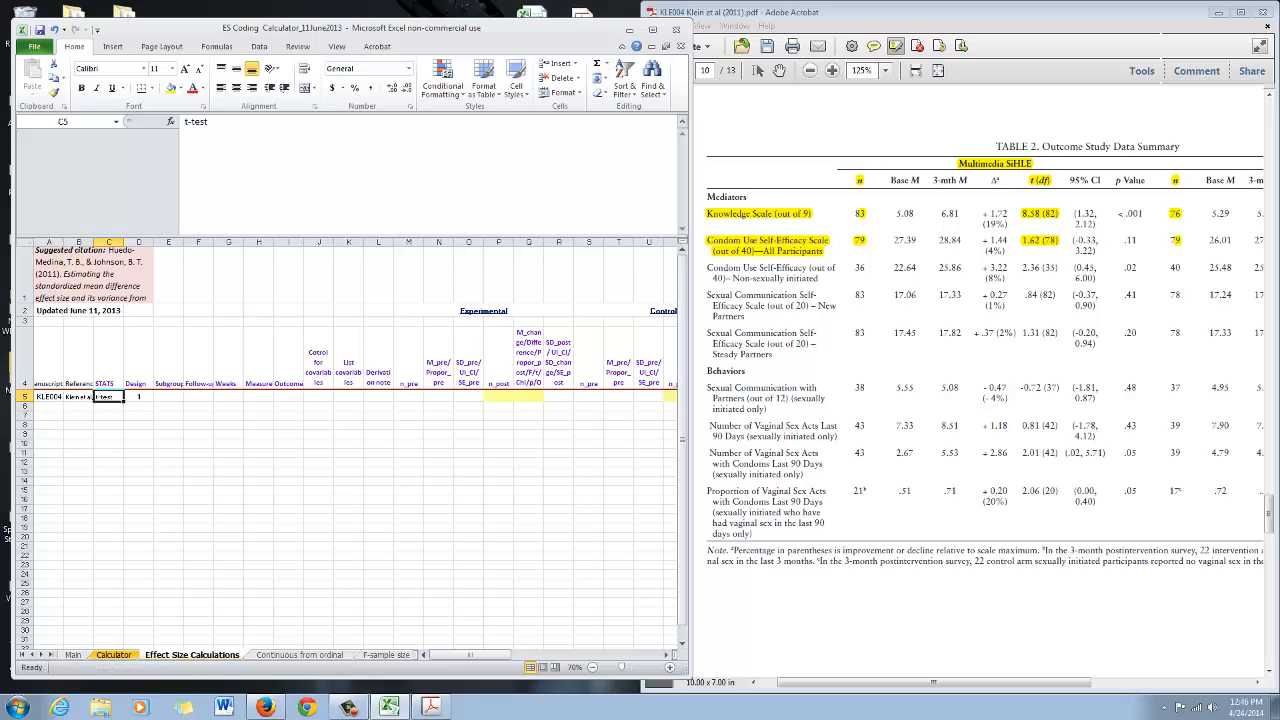
{"action": "key", "text": "Right"}
{"action": "key", "text": "Up"}
{"action": "key", "text": "Down"}
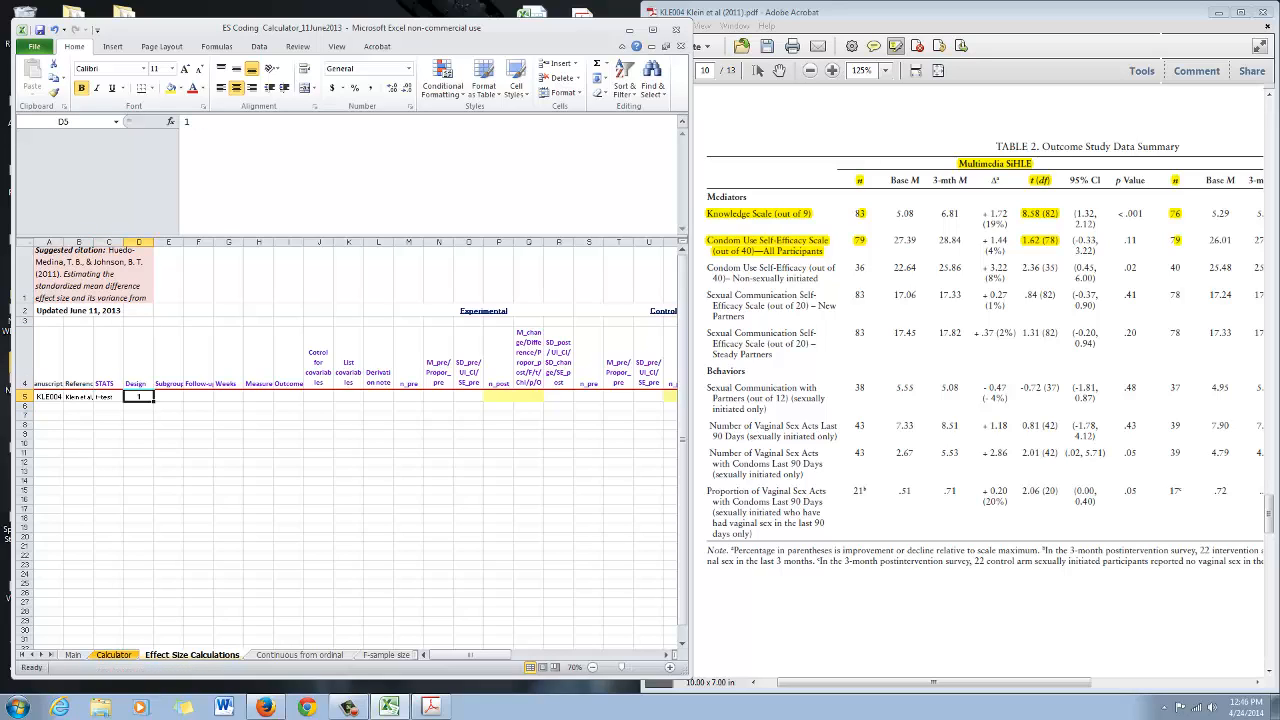
Enter Multimedia SiHLE vs Control as the Subgroup in row 5
{"action": "key", "text": "Right"}
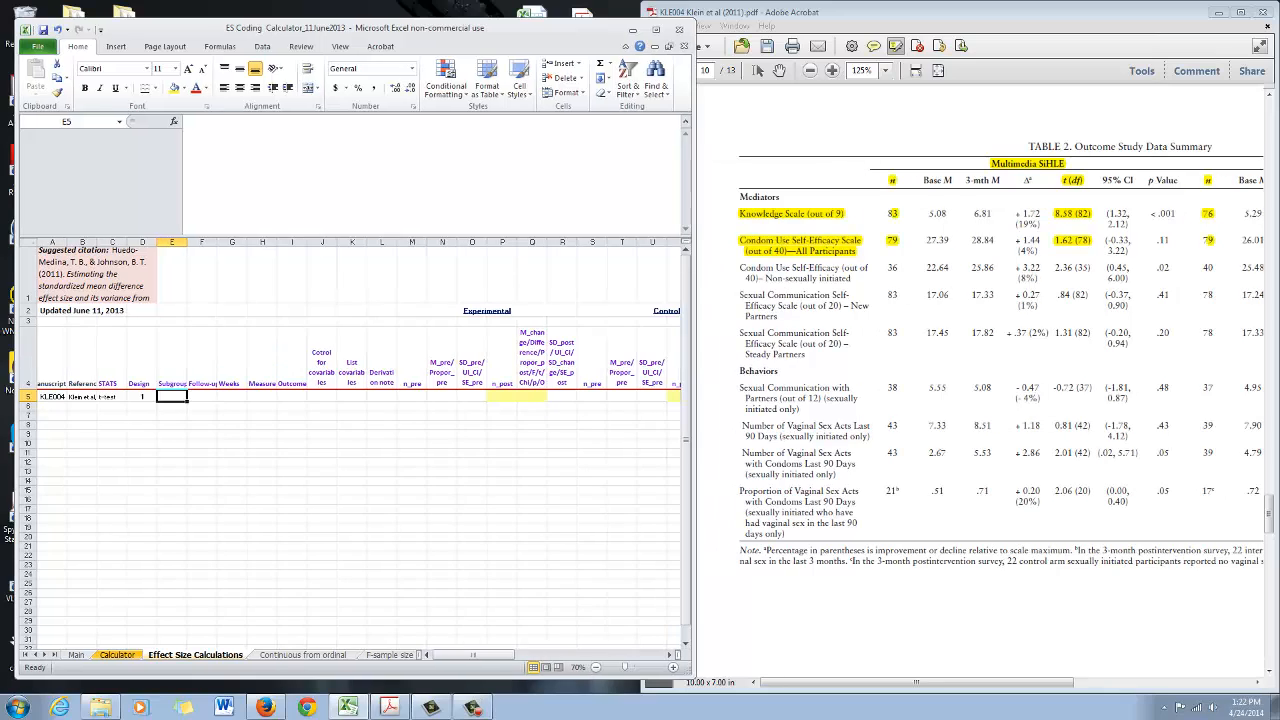
{"action": "type", "text": "Mu"}
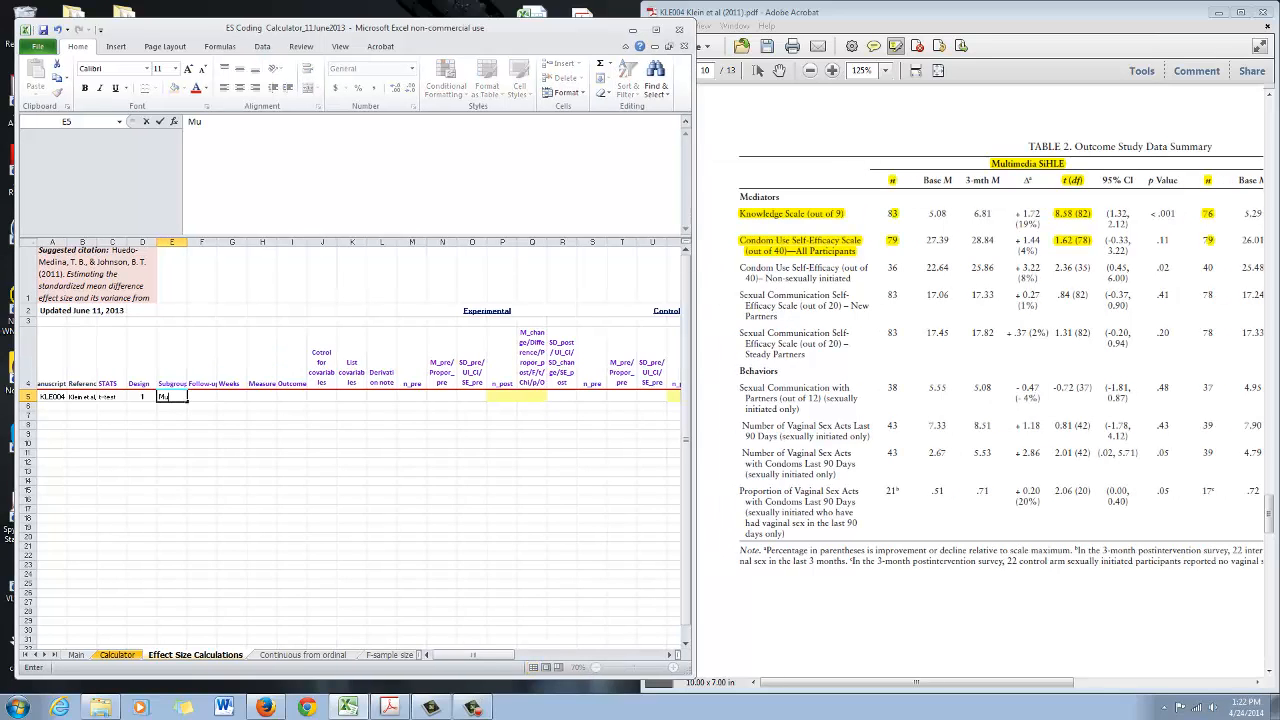
{"action": "type", "text": "ltimedia SiHLE vs Control"}
{"action": "key", "text": "Return"}
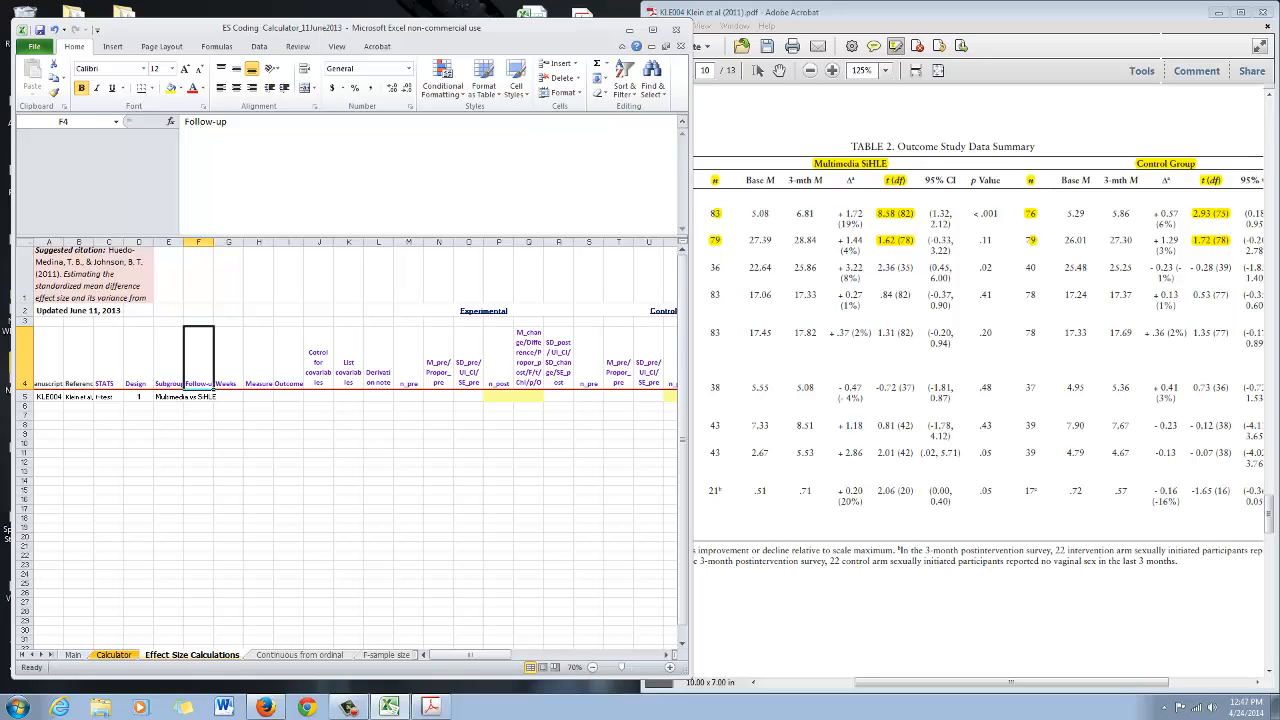
Enter 1 as the Follow-up and 12-Week FUP as the Weeks in row 5
{"action": "left_click", "coordinate": [199, 397]}
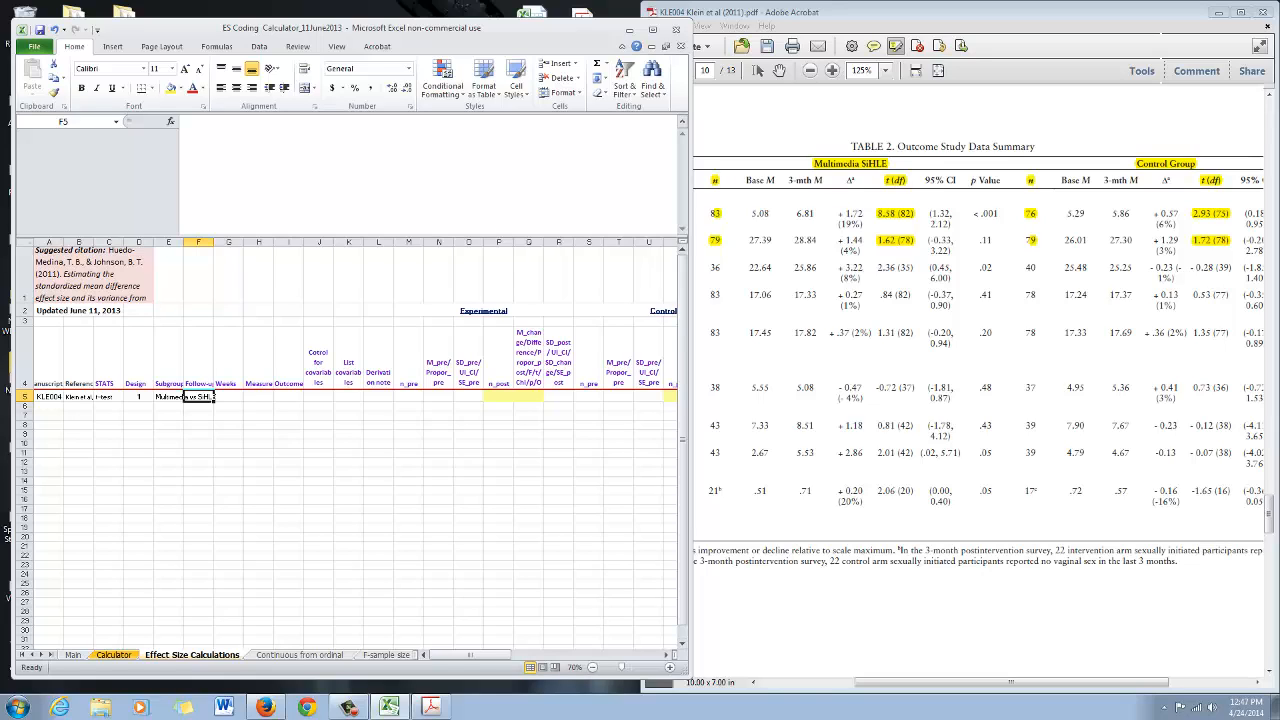
{"action": "type", "text": "1"}
{"action": "key", "text": "Tab"}
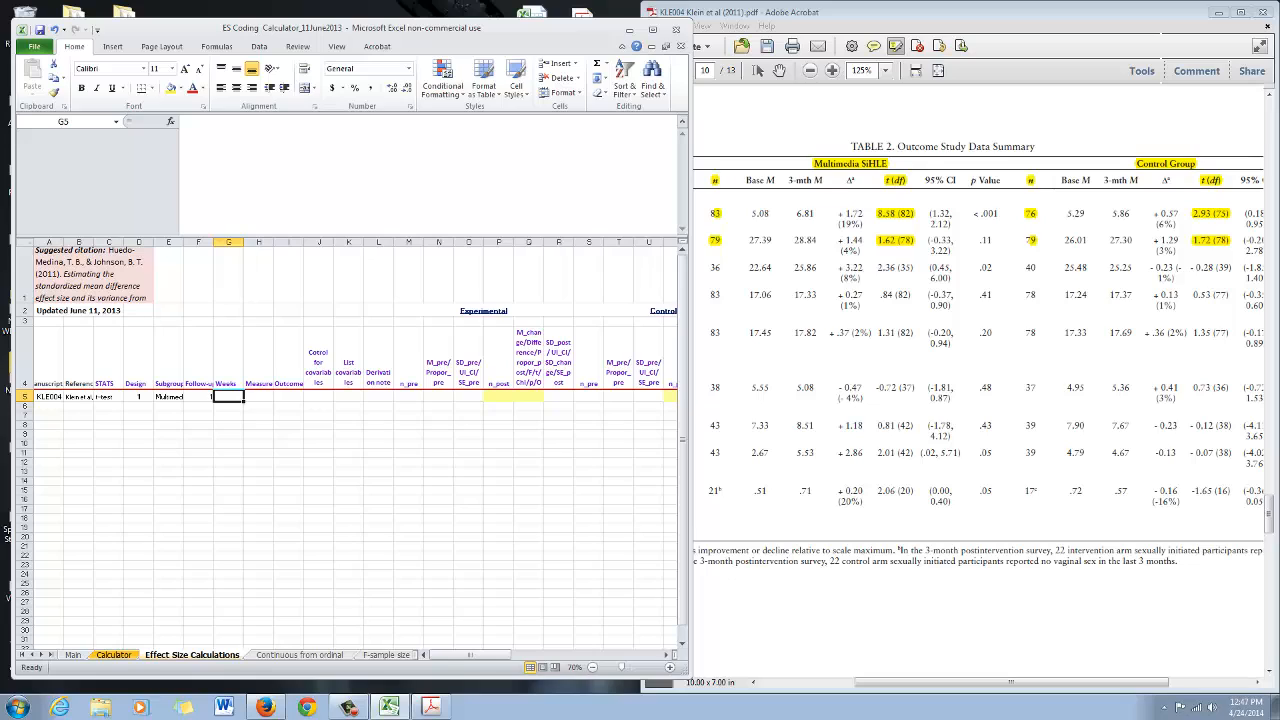
{"action": "type", "text": "12"}
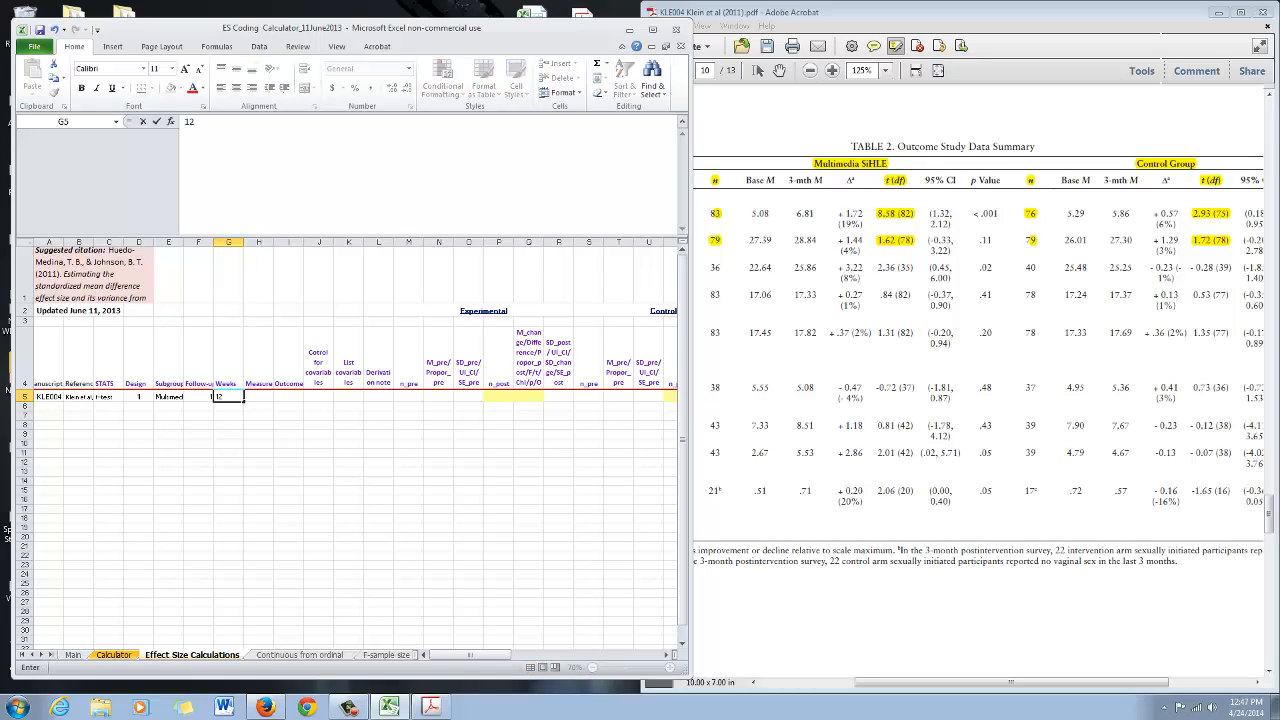
{"action": "type", "text": "-Week FUP"}
{"action": "key", "text": "Return"}
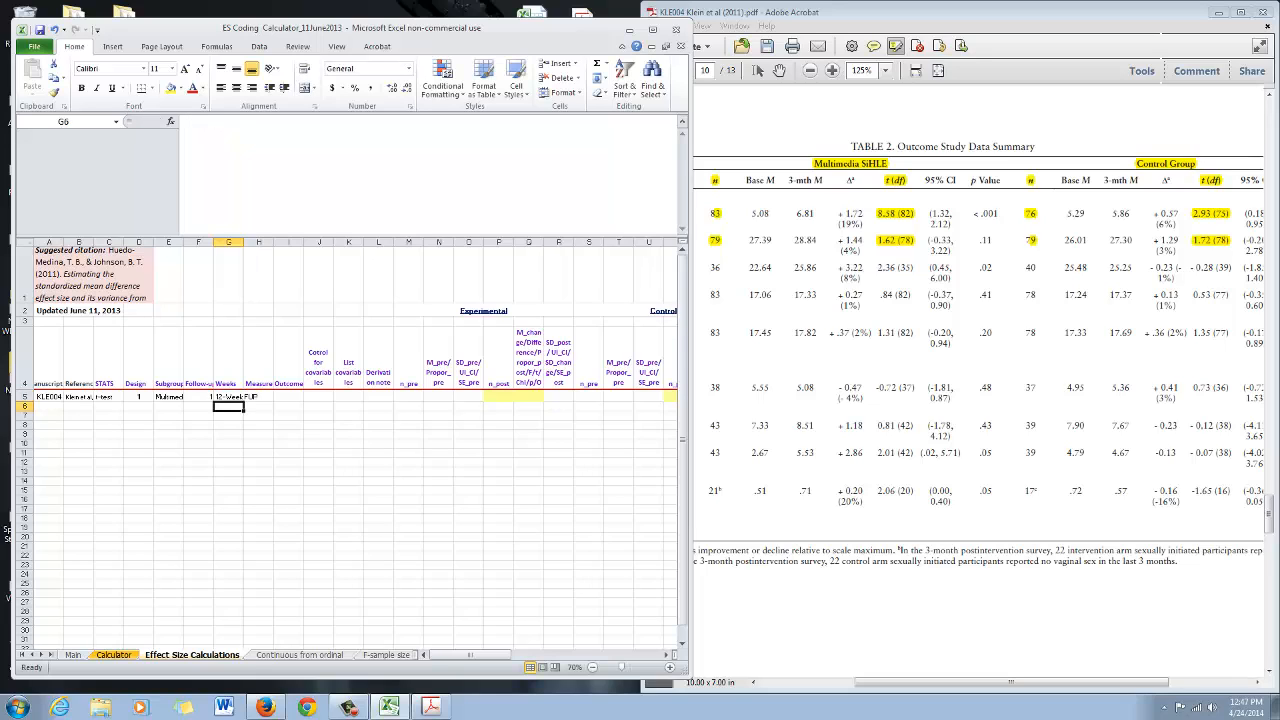
Enter Knowledge Scale (out of 9) as the Measure Outcome in row 5, checking the table row name in the PDF
{"action": "key", "text": "Up"}
{"action": "key", "text": "Up"}
{"action": "key", "text": "Down"}
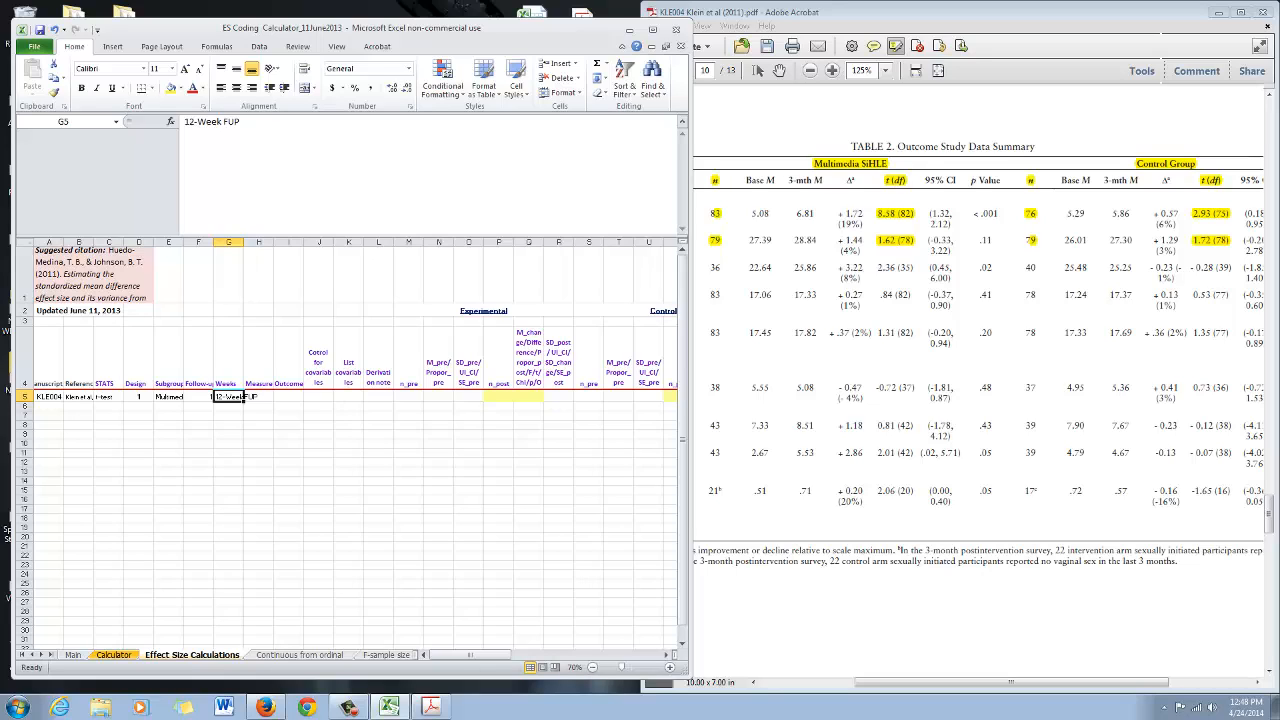
{"action": "key", "text": "Tab"}
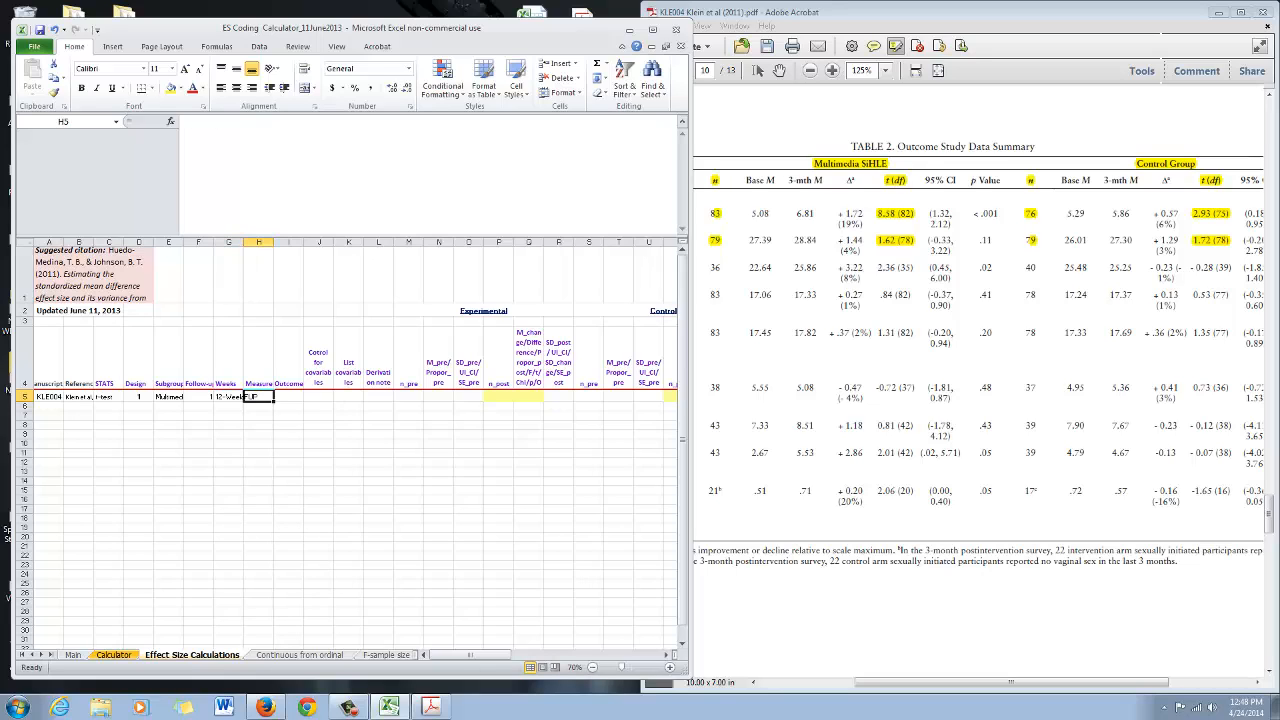
{"action": "key", "text": "alt+Tab"}
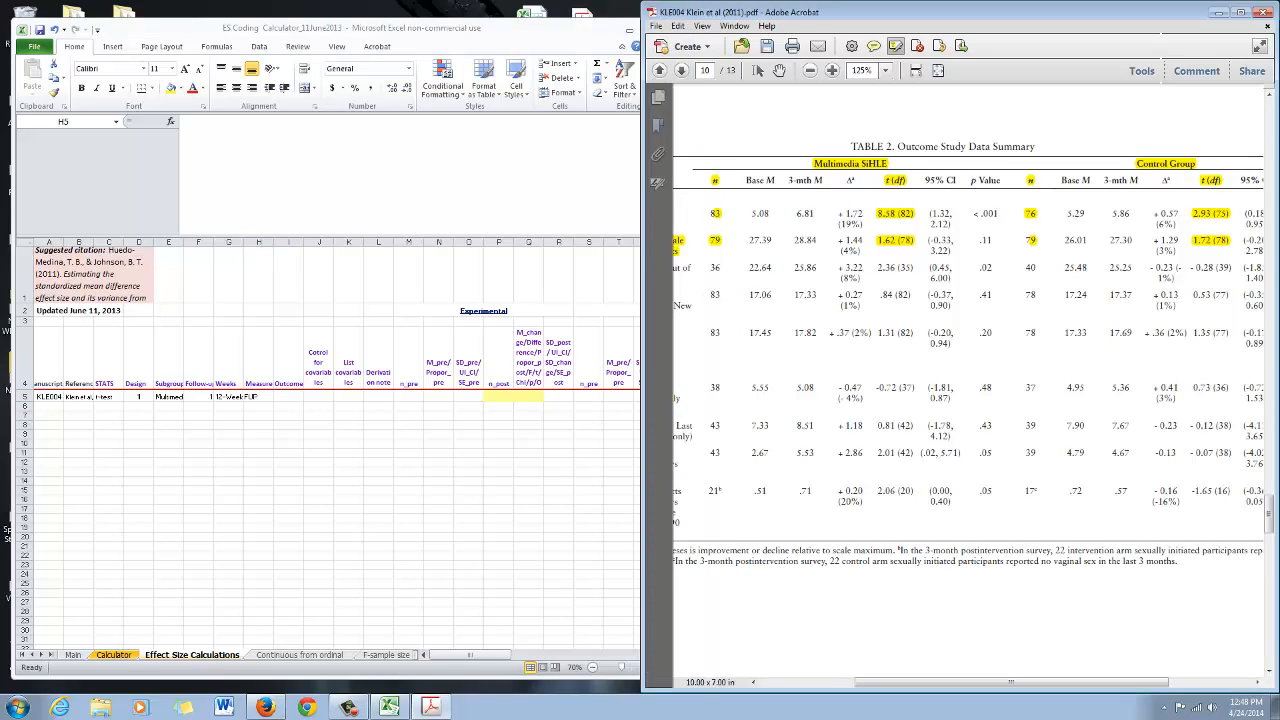
{"action": "left_click_drag", "start_coordinate": [1011, 682], "coordinate": [916, 682]}
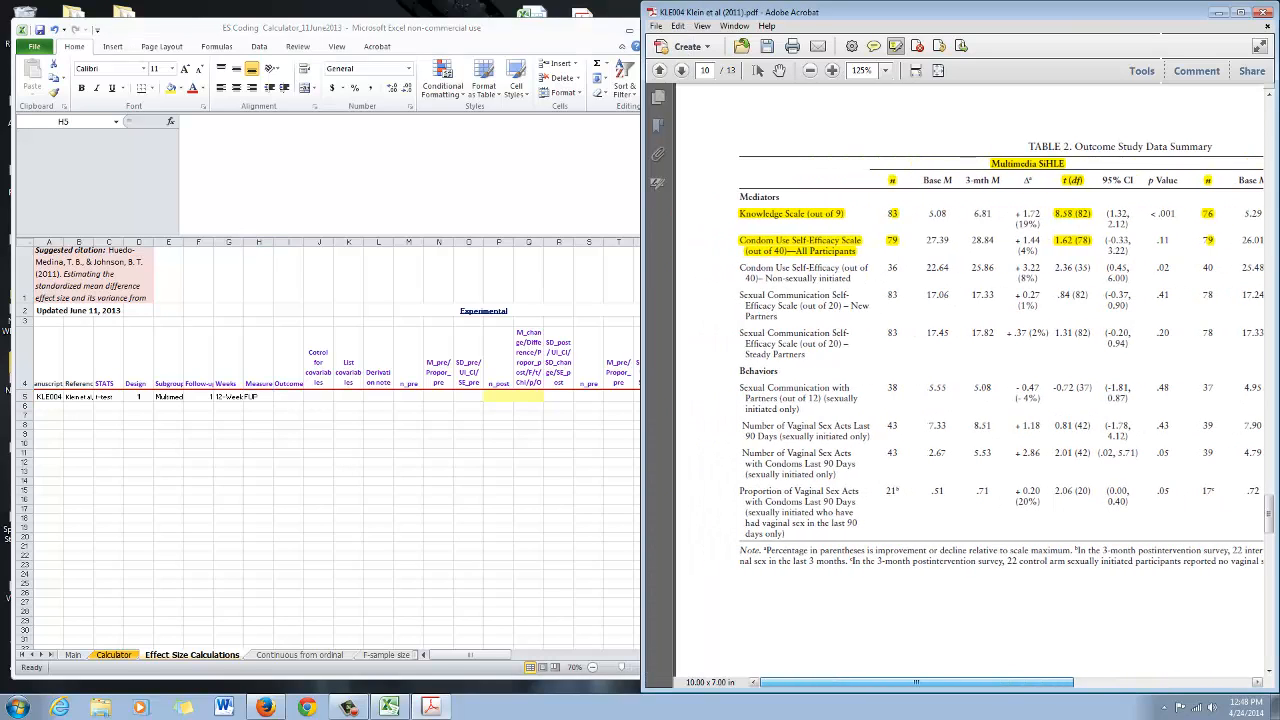
{"action": "key", "text": "alt+Tab"}
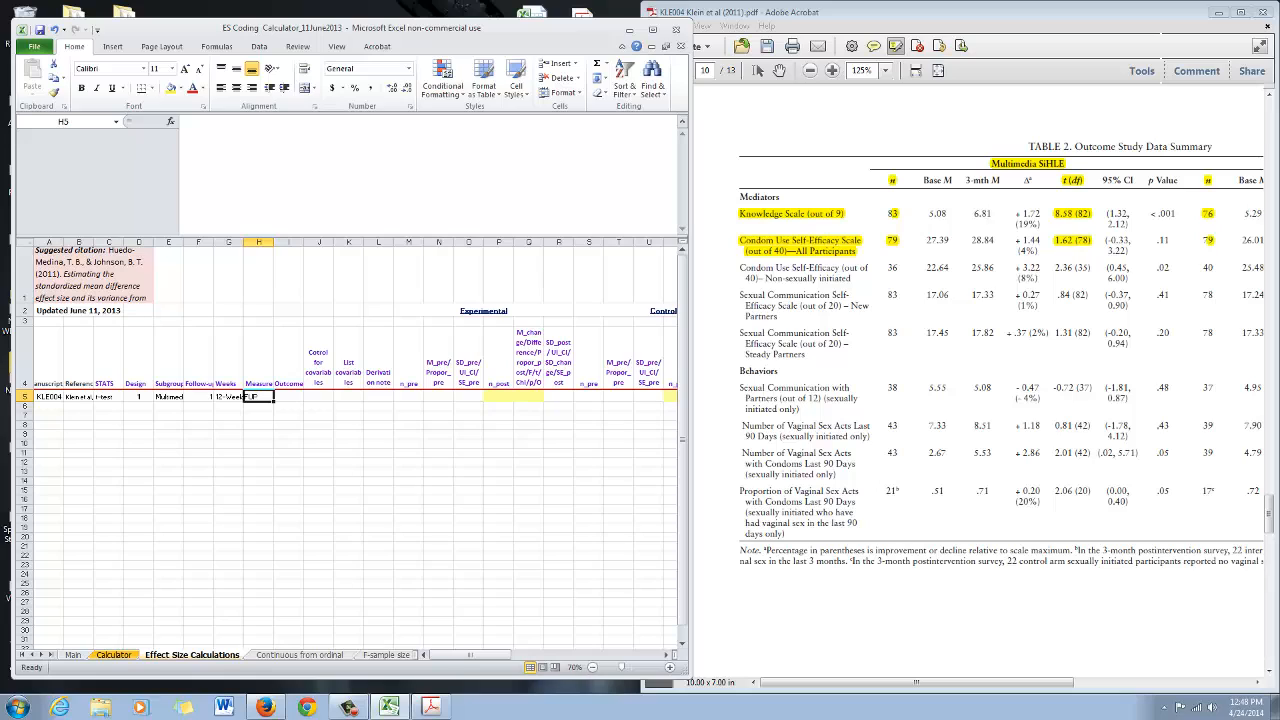
{"action": "type", "text": "Kn"}
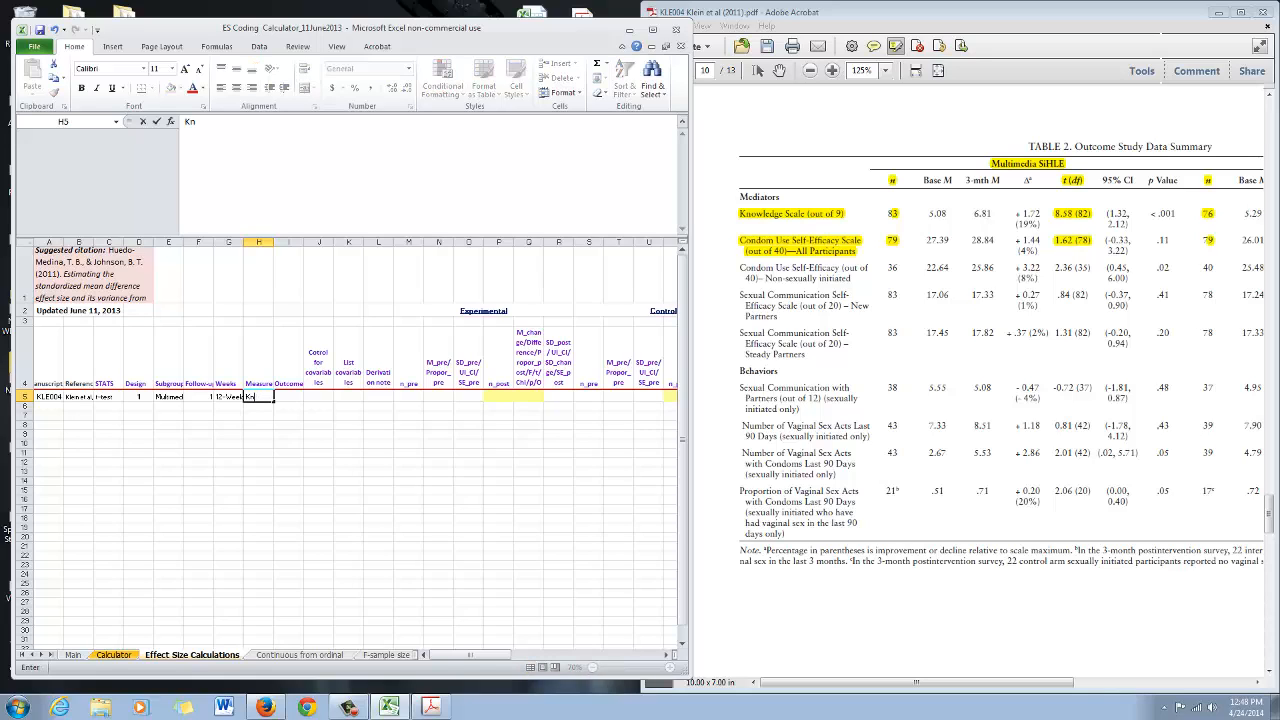
{"action": "type", "text": "owledge Scale (out of 9"}
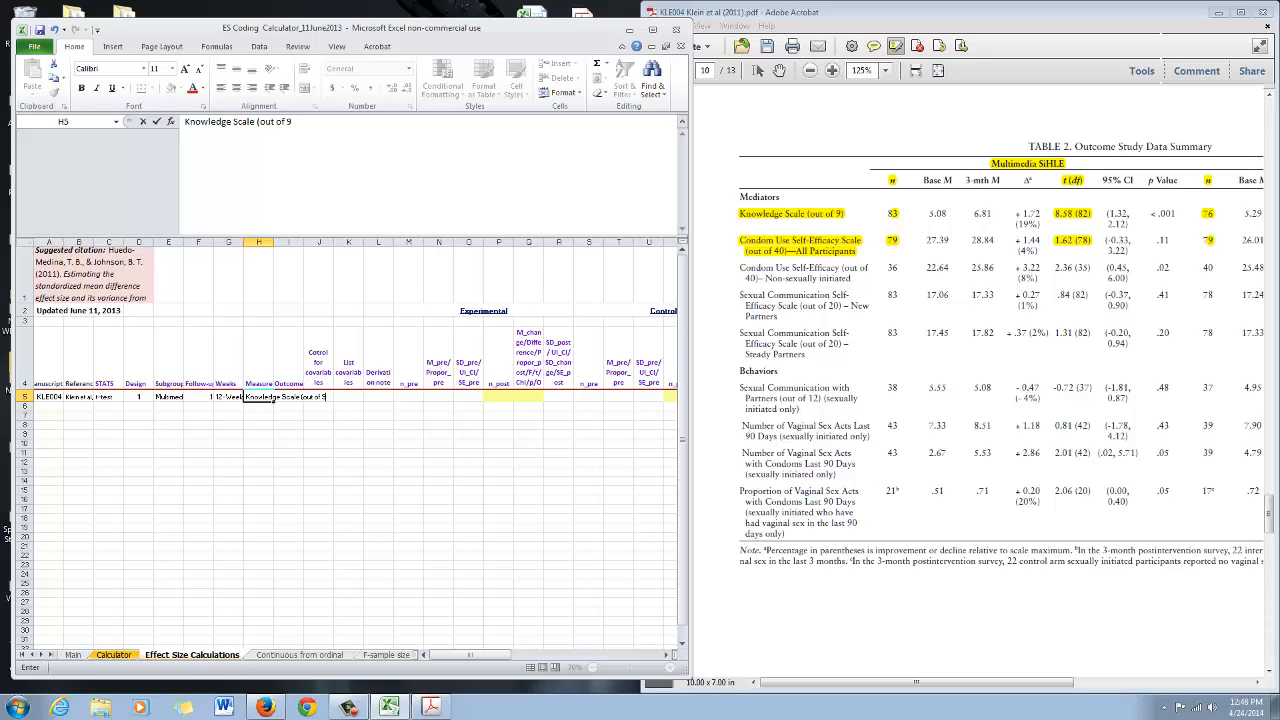
{"action": "type", "text": ")"}
{"action": "key", "text": "Return"}
Enter p573, Table 2 as the Derivation note in row 5
{"action": "key", "text": "Up"}
{"action": "key", "text": "Right"}
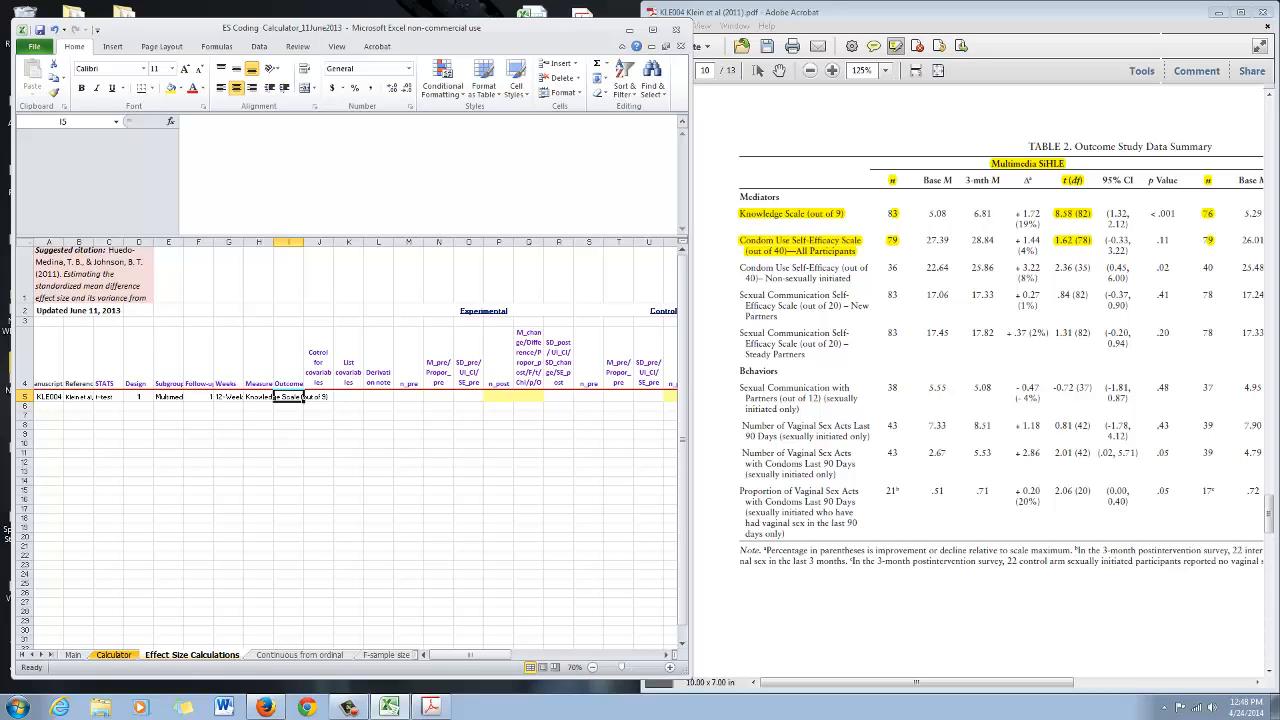
{"action": "key", "text": "Up"}
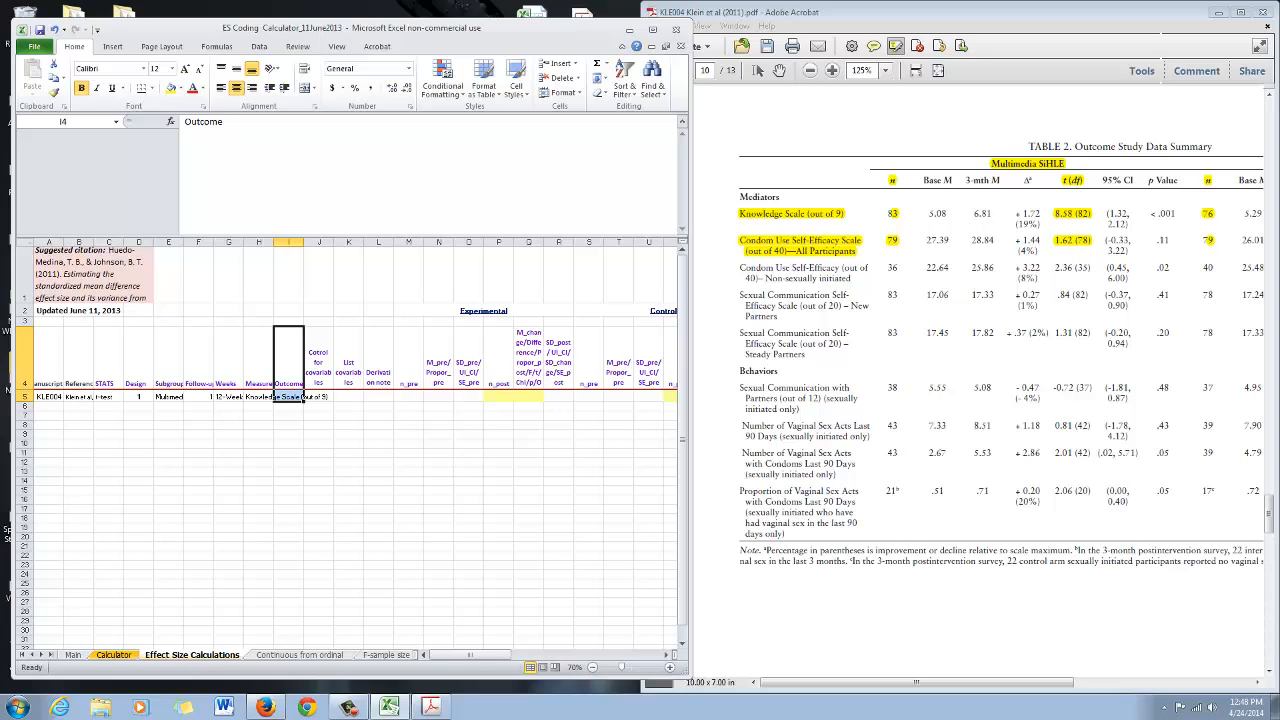
{"action": "left_click_drag", "start_coordinate": [318, 372], "coordinate": [348, 397]}
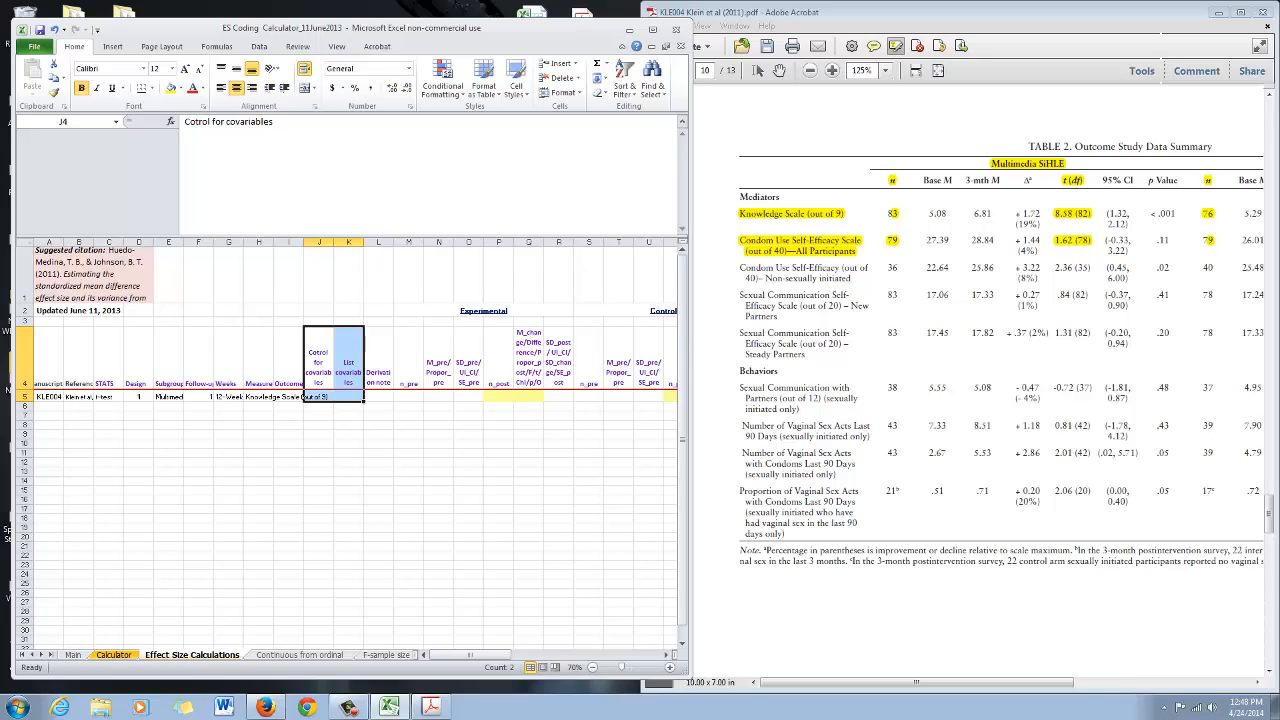
{"action": "left_click", "coordinate": [379, 361]}
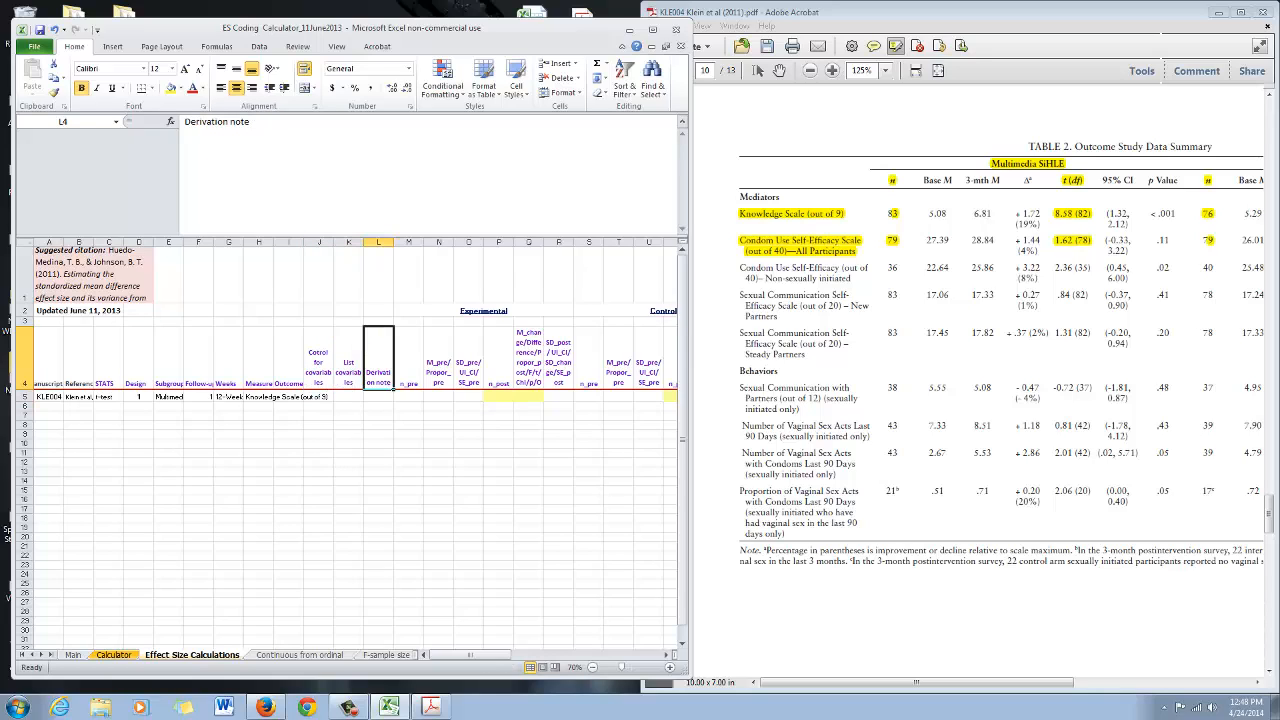
{"action": "left_click_drag", "start_coordinate": [916, 682], "coordinate": [1093, 682]}
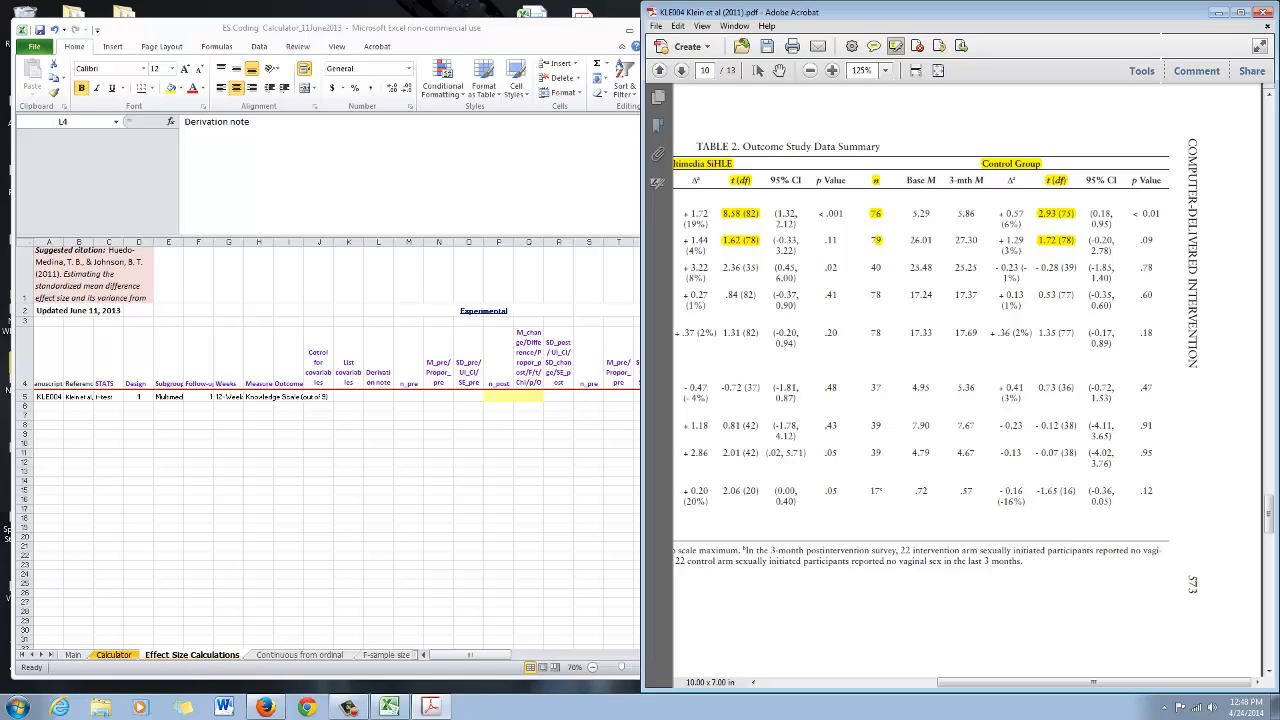
{"action": "left_click_drag", "start_coordinate": [1093, 682], "coordinate": [1076, 682]}
{"action": "left_click", "coordinate": [378, 358]}
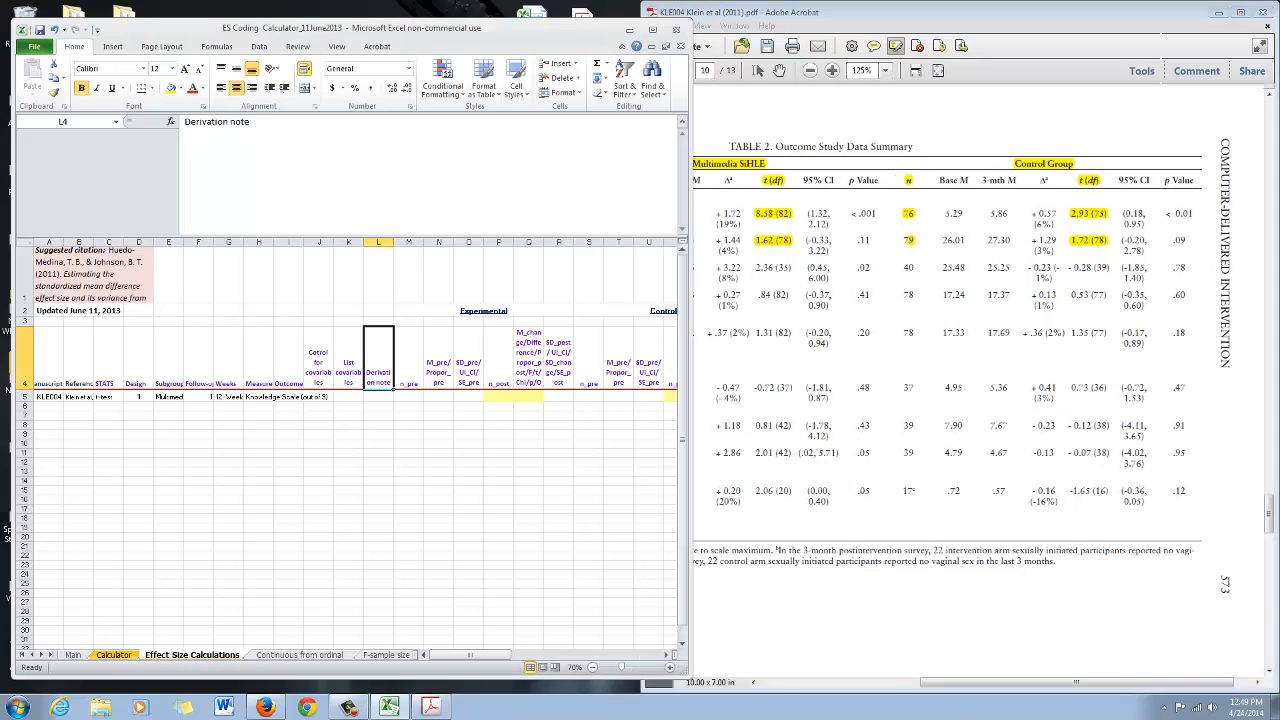
{"action": "left_click", "coordinate": [378, 397]}
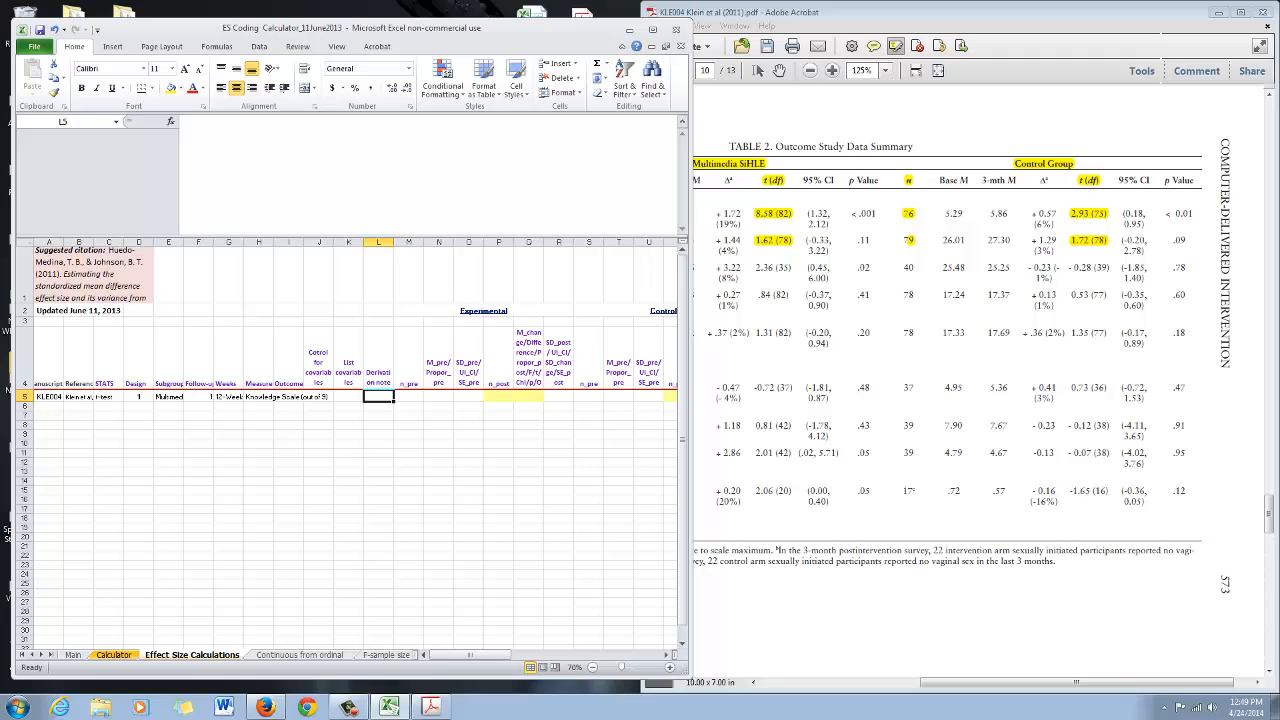
{"action": "type", "text": "p573, Table 2"}
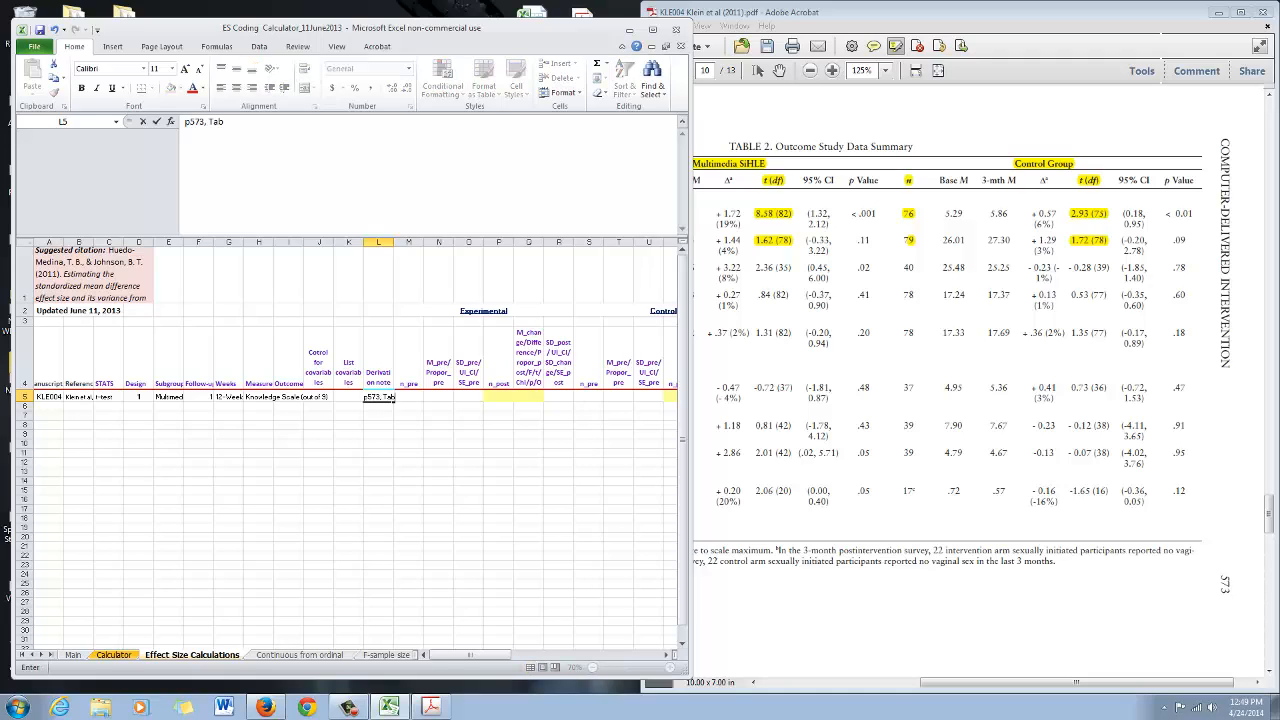
{"action": "key", "text": "Return"}
Examine the Experimental and Control column groups of the workbook
{"action": "key", "text": "Up"}
{"action": "key", "text": "Right"}
{"action": "key", "text": "Right"}
{"action": "key", "text": "Right"}
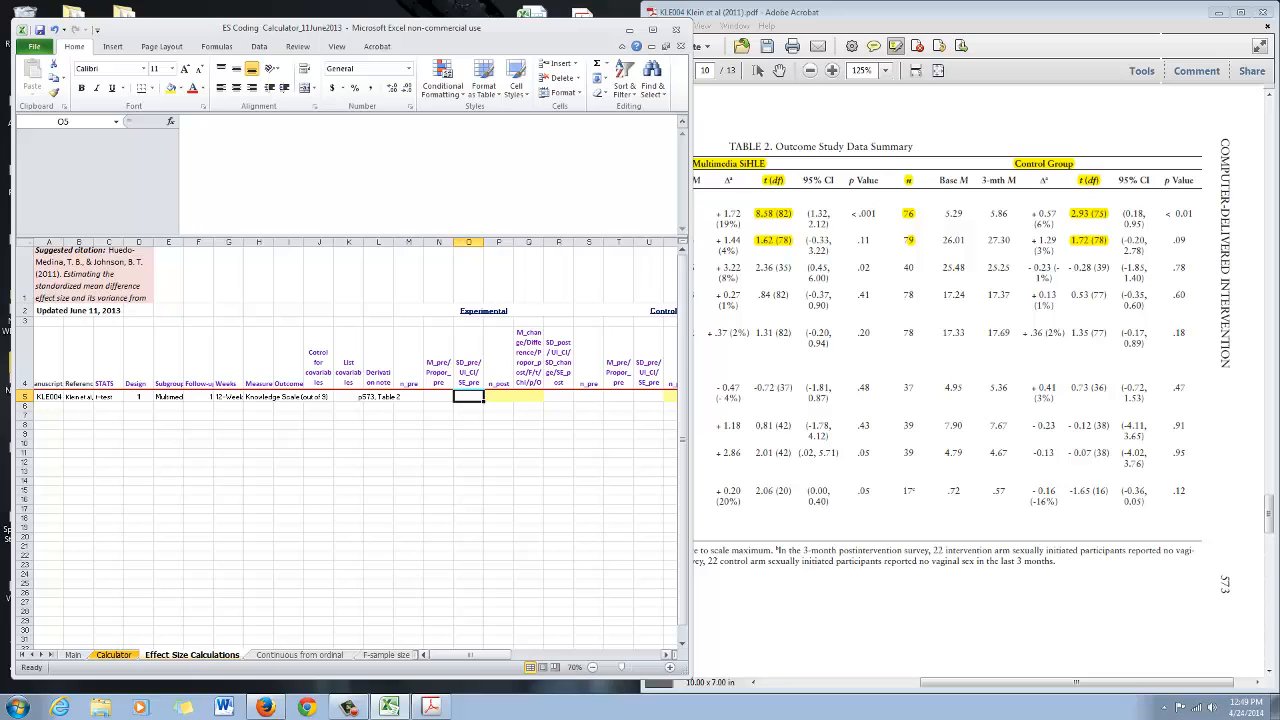
{"action": "left_click_drag", "start_coordinate": [470, 654], "coordinate": [492, 654]}
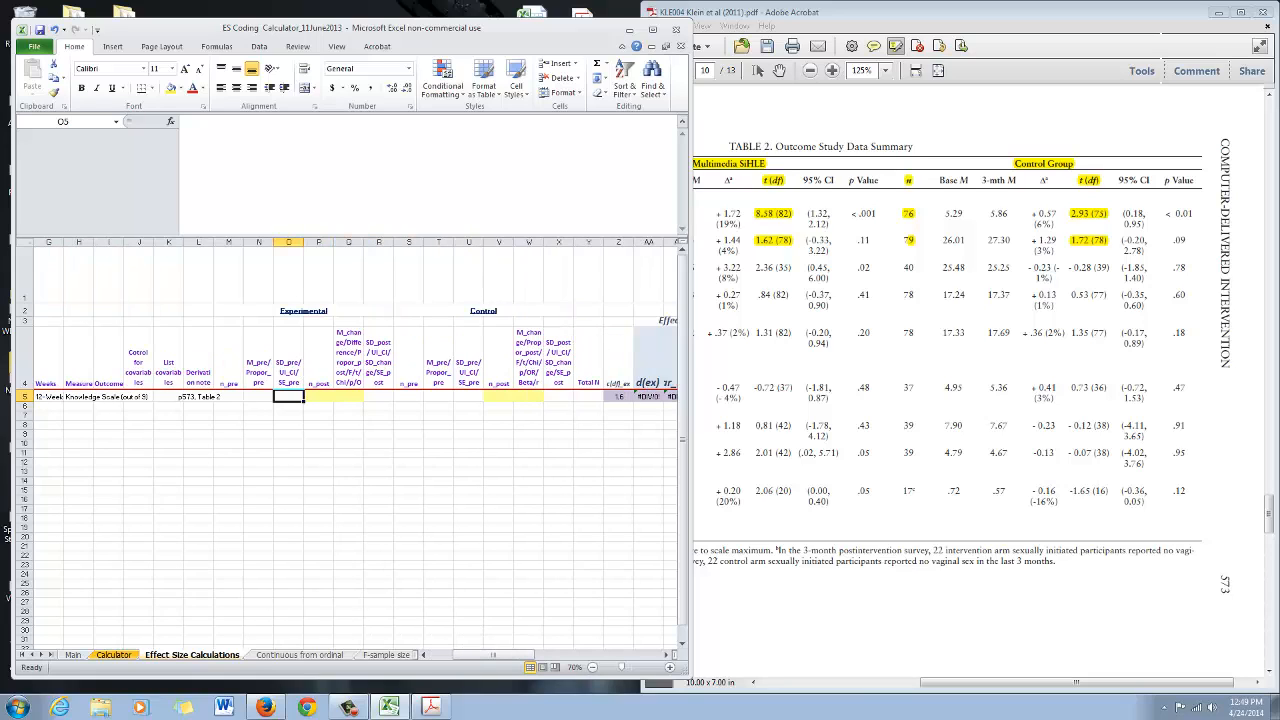
{"action": "left_click_drag", "start_coordinate": [228, 242], "coordinate": [380, 242]}
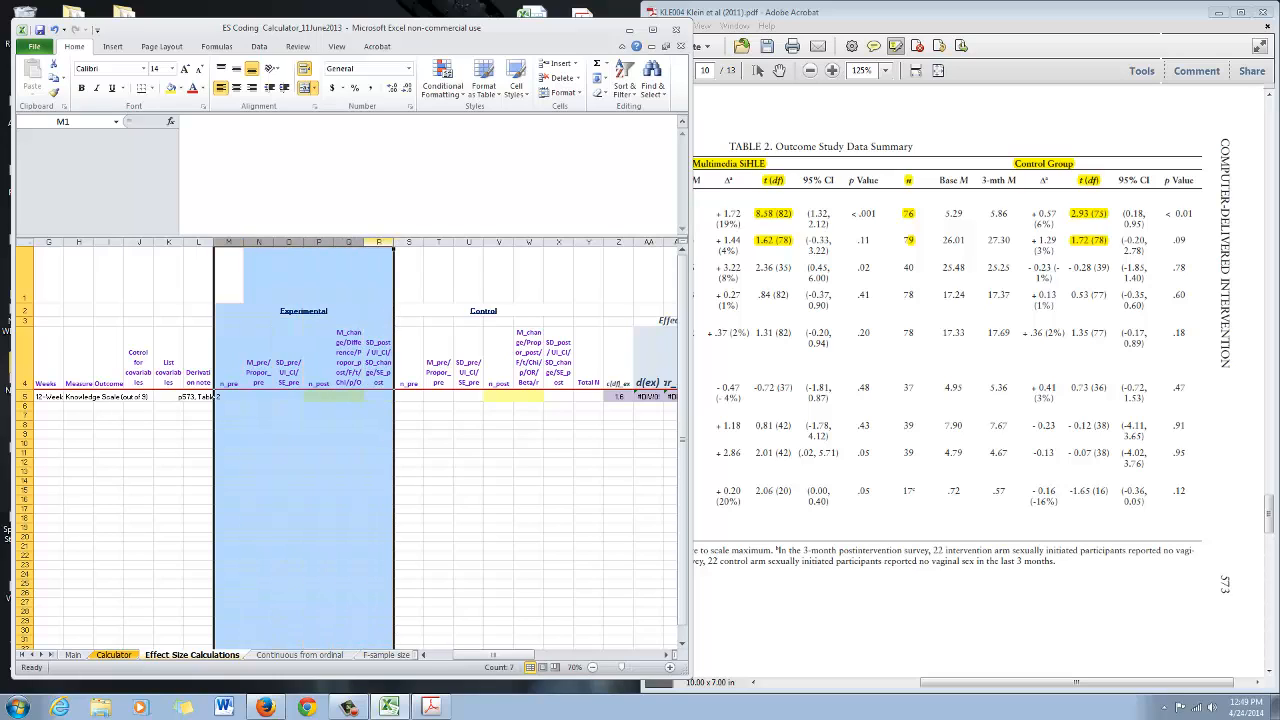
{"action": "left_click", "coordinate": [303, 311]}
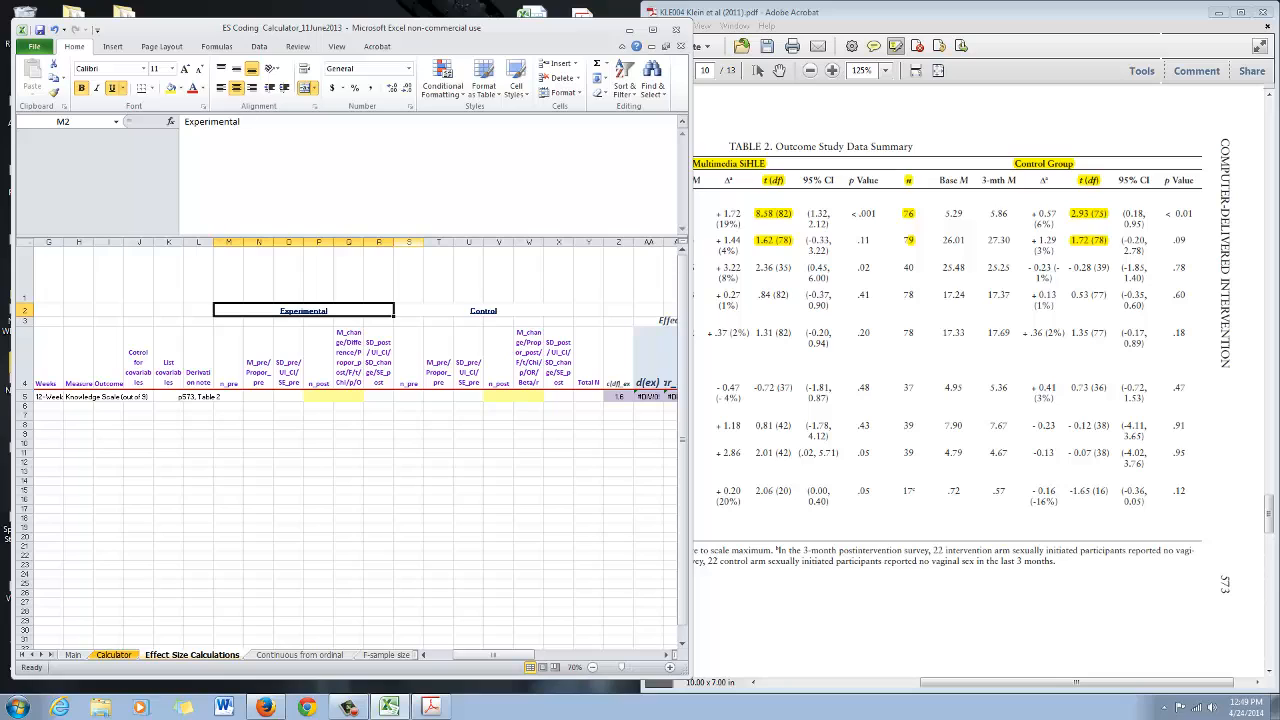
{"action": "left_click_drag", "start_coordinate": [409, 242], "coordinate": [574, 242]}
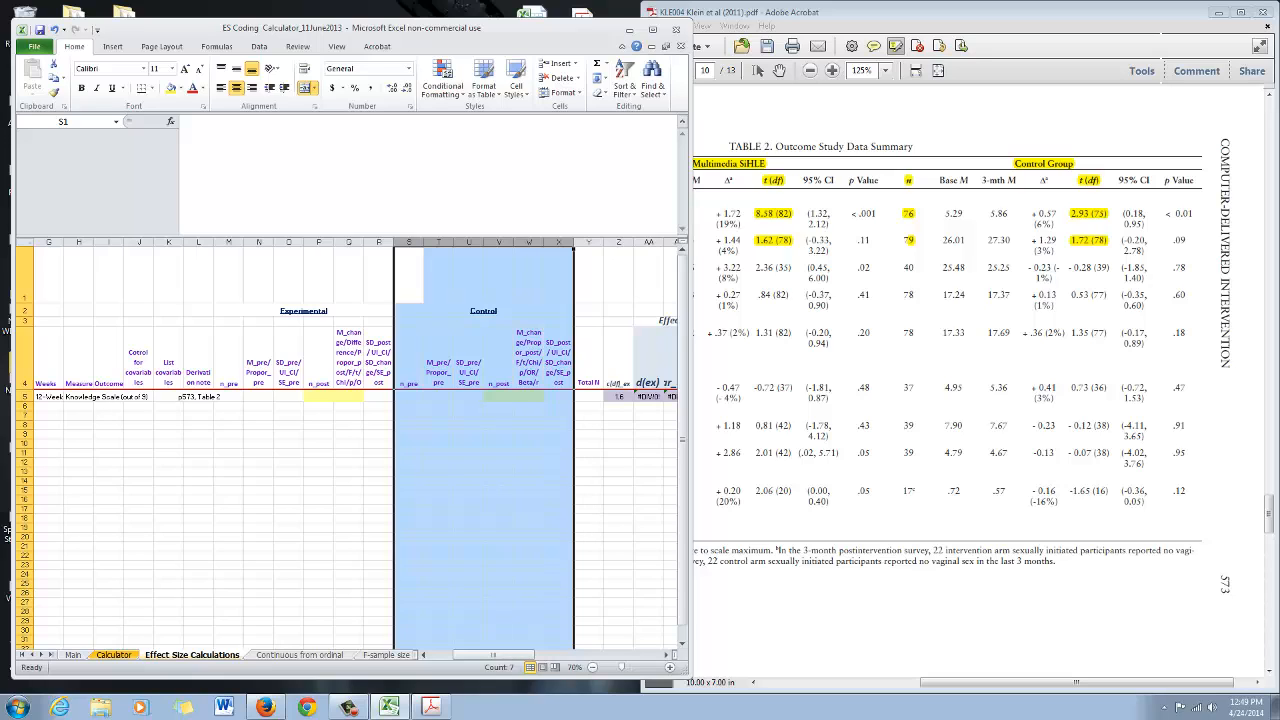
Compare the pre, change and post column blocks and input cells within the Experimental and Control groups
{"action": "left_click_drag", "start_coordinate": [229, 242], "coordinate": [304, 242]}
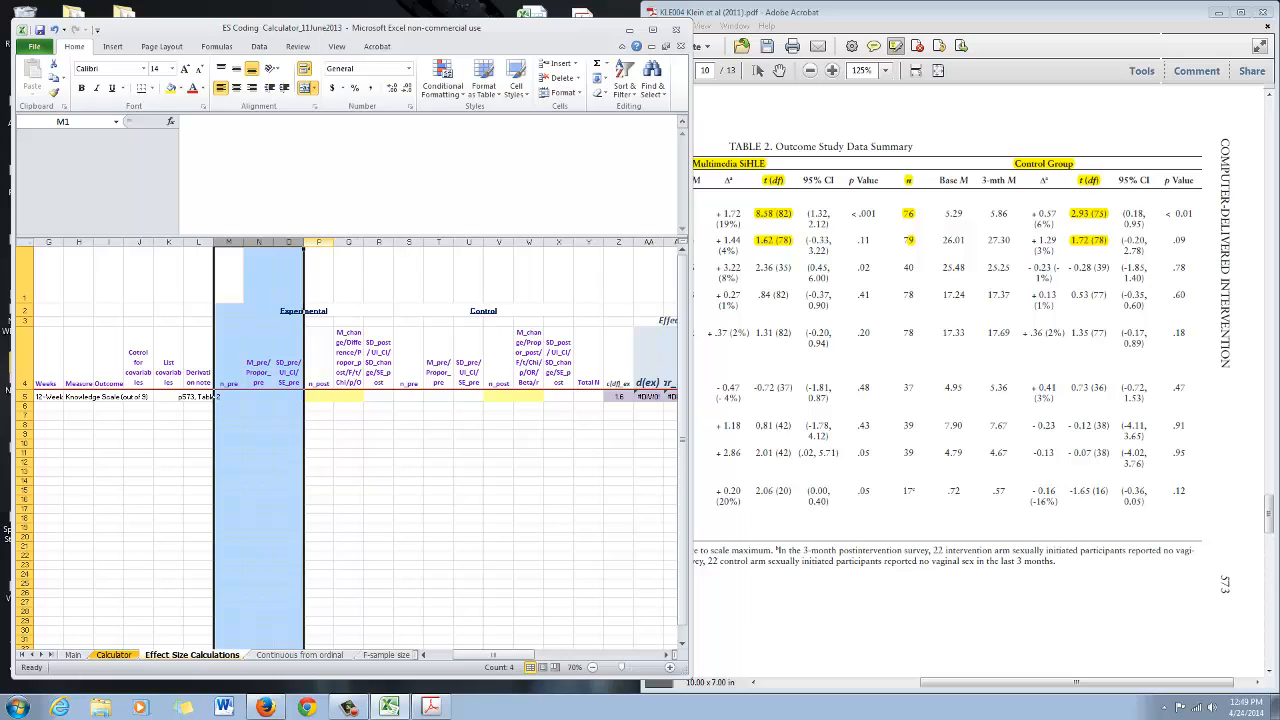
{"action": "left_click", "coordinate": [318, 242]}
{"action": "left_click_drag", "start_coordinate": [318, 242], "coordinate": [394, 244]}
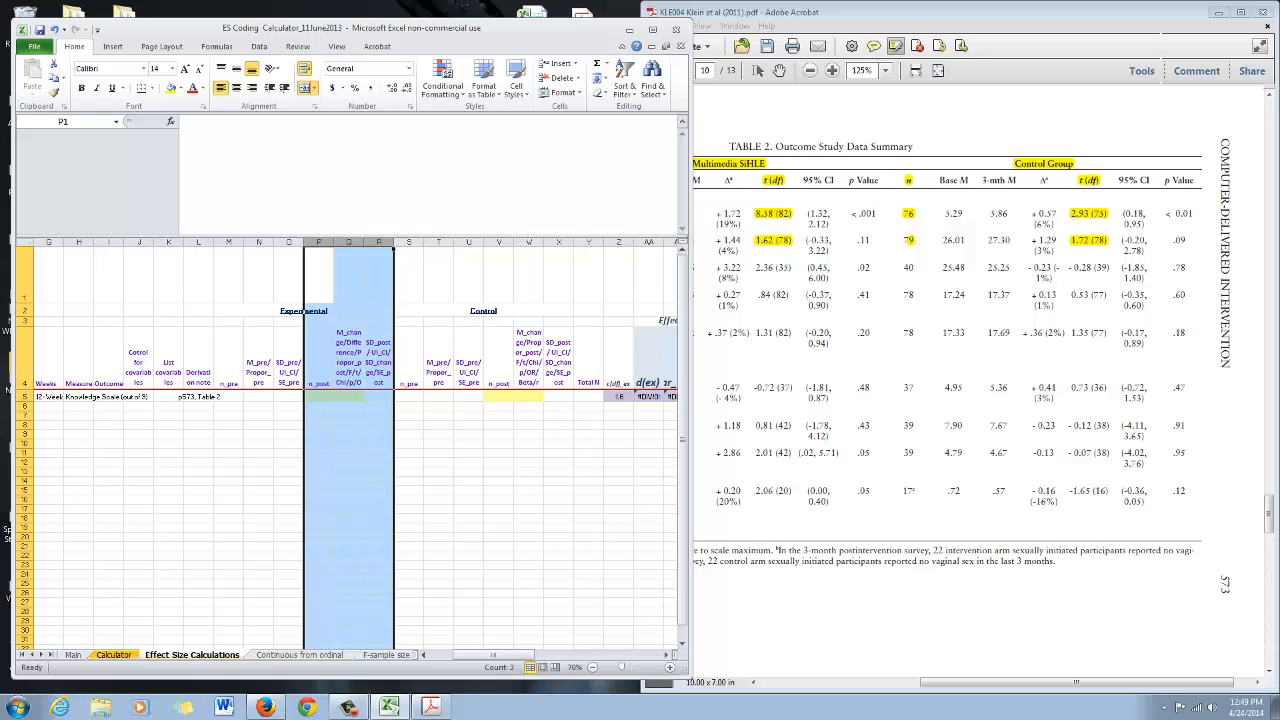
{"action": "left_click_drag", "start_coordinate": [409, 242], "coordinate": [491, 240]}
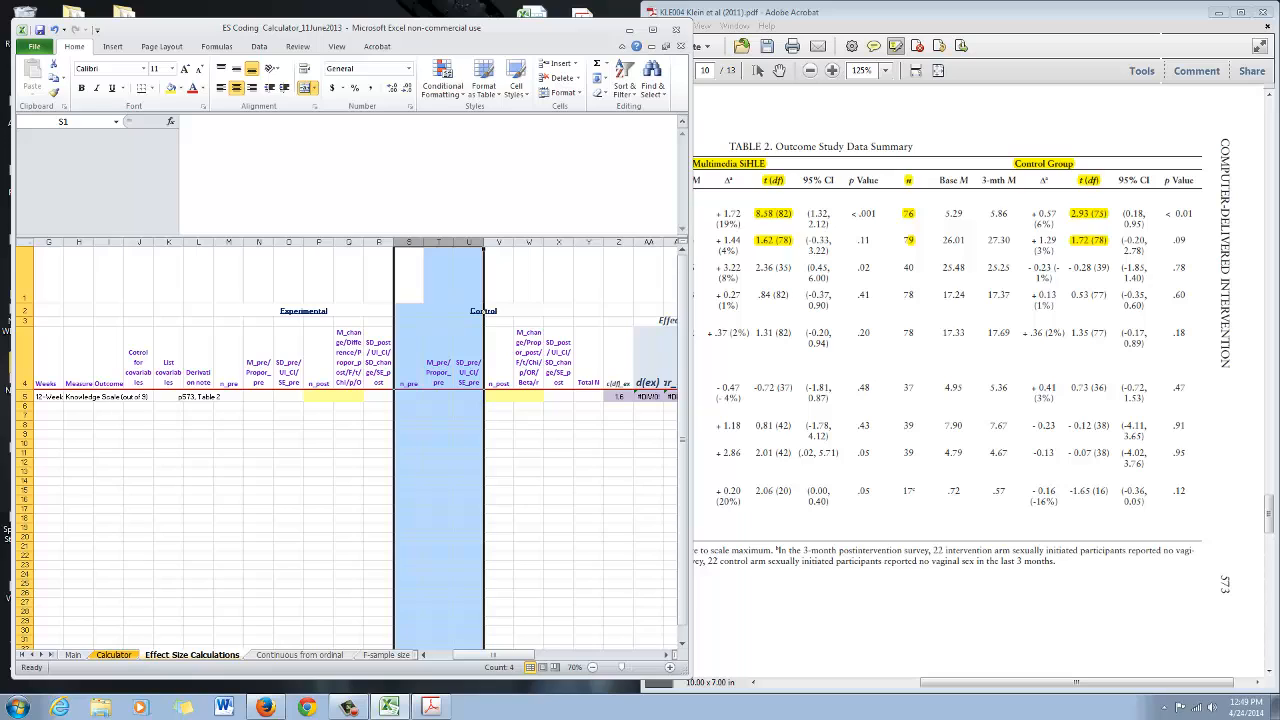
{"action": "left_click_drag", "start_coordinate": [490, 242], "coordinate": [565, 243]}
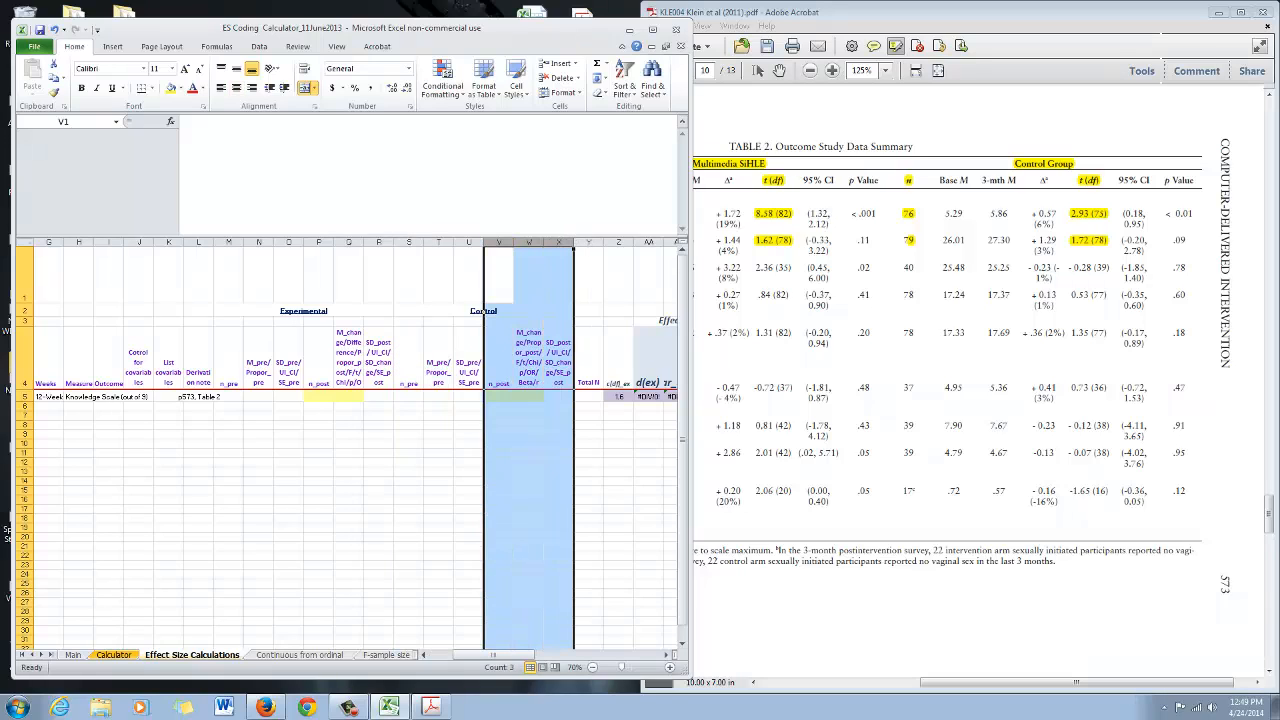
{"action": "left_click_drag", "start_coordinate": [319, 397], "coordinate": [348, 397]}
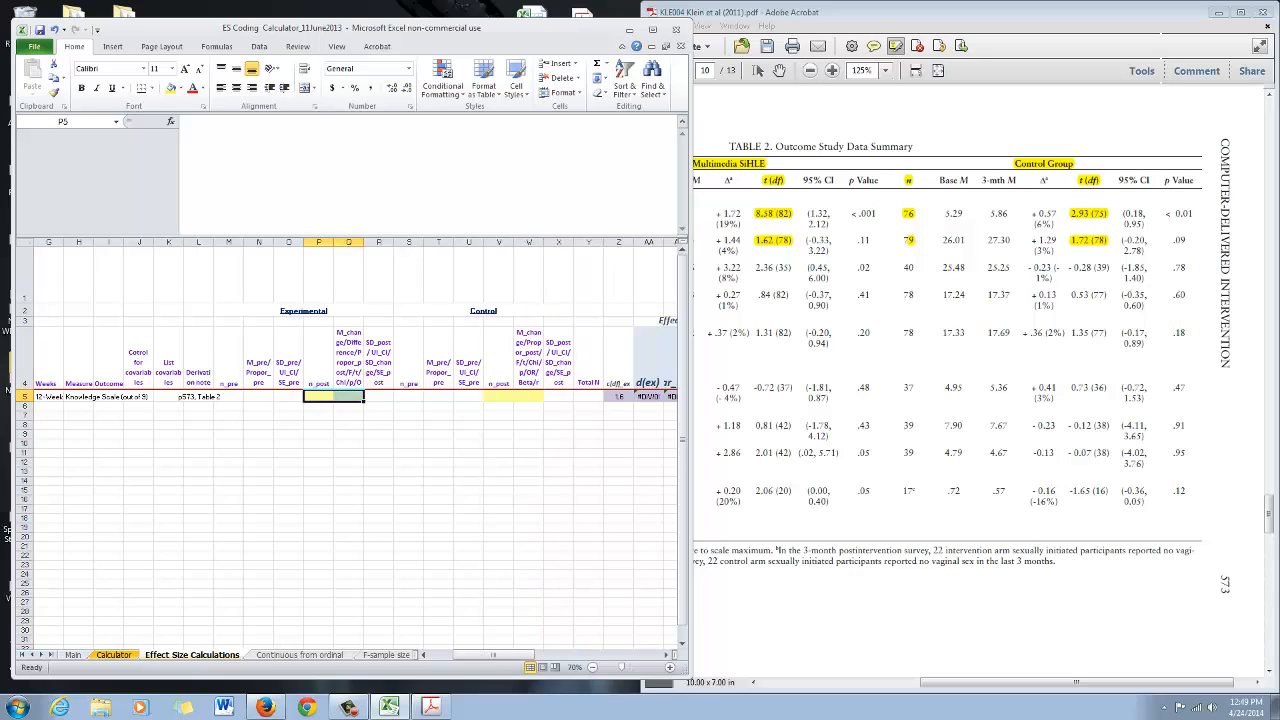
{"action": "left_click_drag", "start_coordinate": [499, 397], "coordinate": [529, 397]}
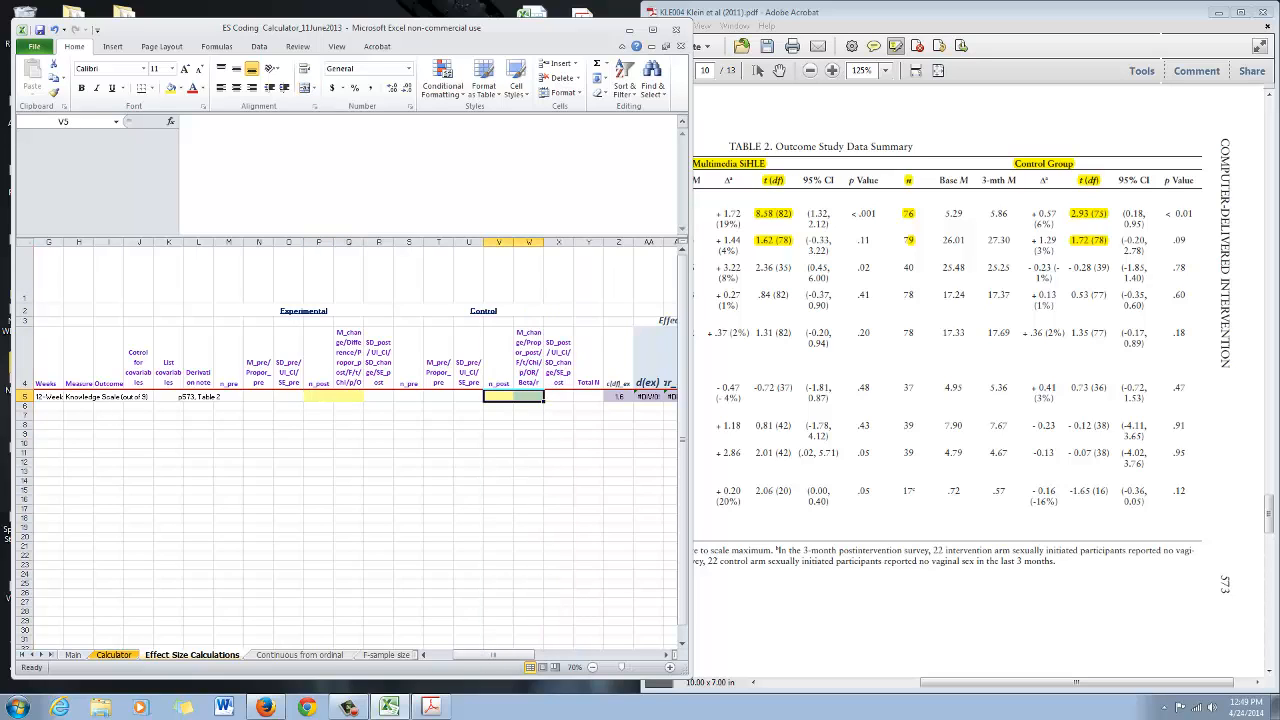
{"action": "left_click_drag", "start_coordinate": [319, 397], "coordinate": [348, 397]}
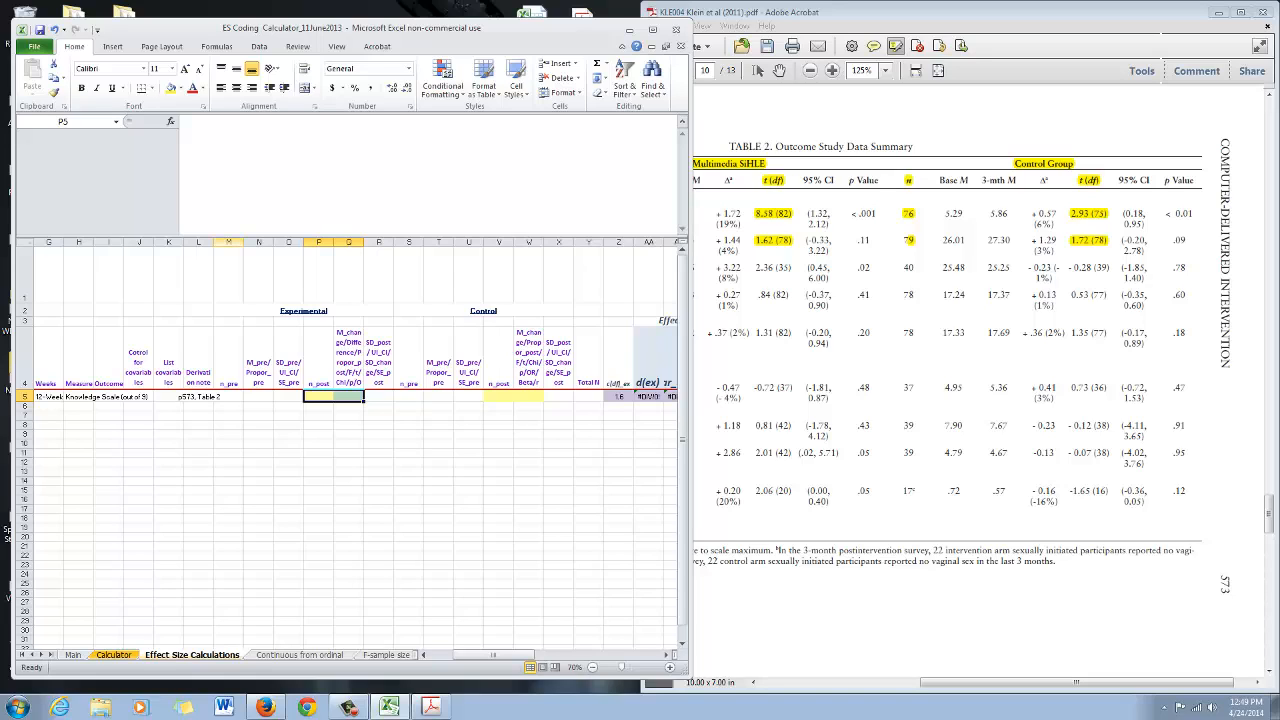
{"action": "left_click_drag", "start_coordinate": [228, 242], "coordinate": [289, 242]}
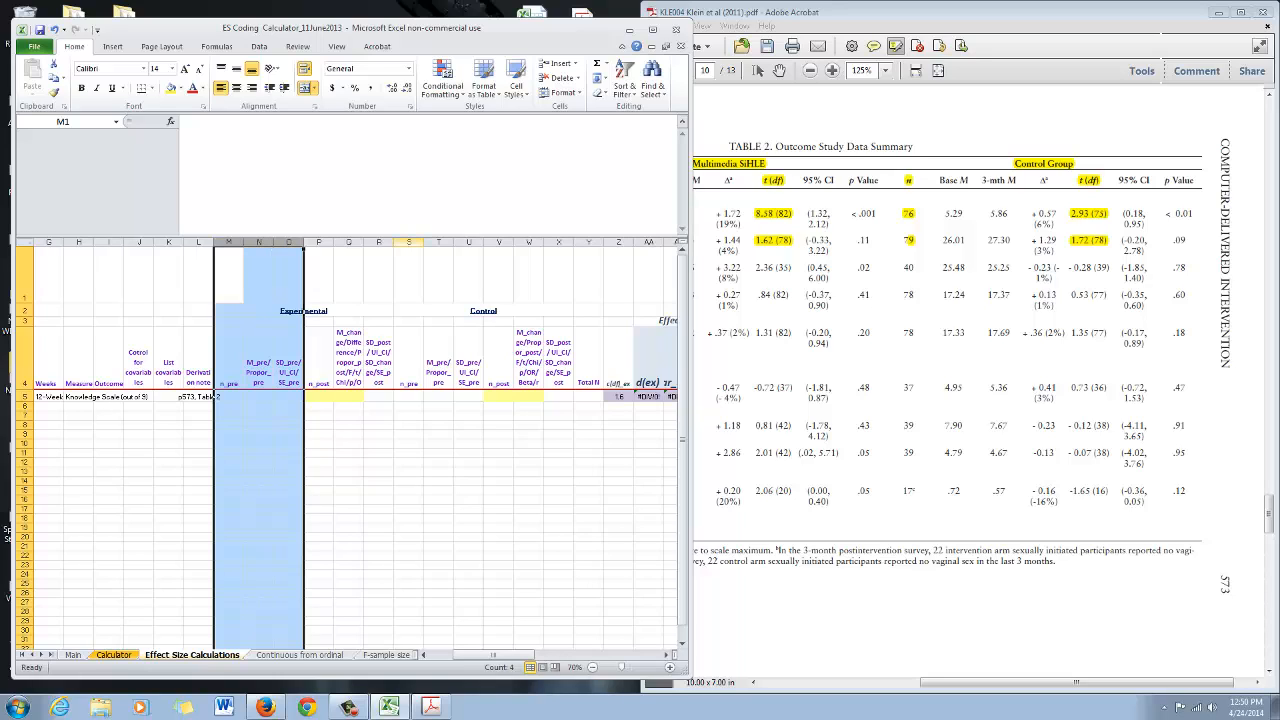
Examine the n_post and post-score header cells of the Experimental and Control groups, including their full header text
{"action": "left_click_drag", "start_coordinate": [408, 242], "coordinate": [468, 242]}
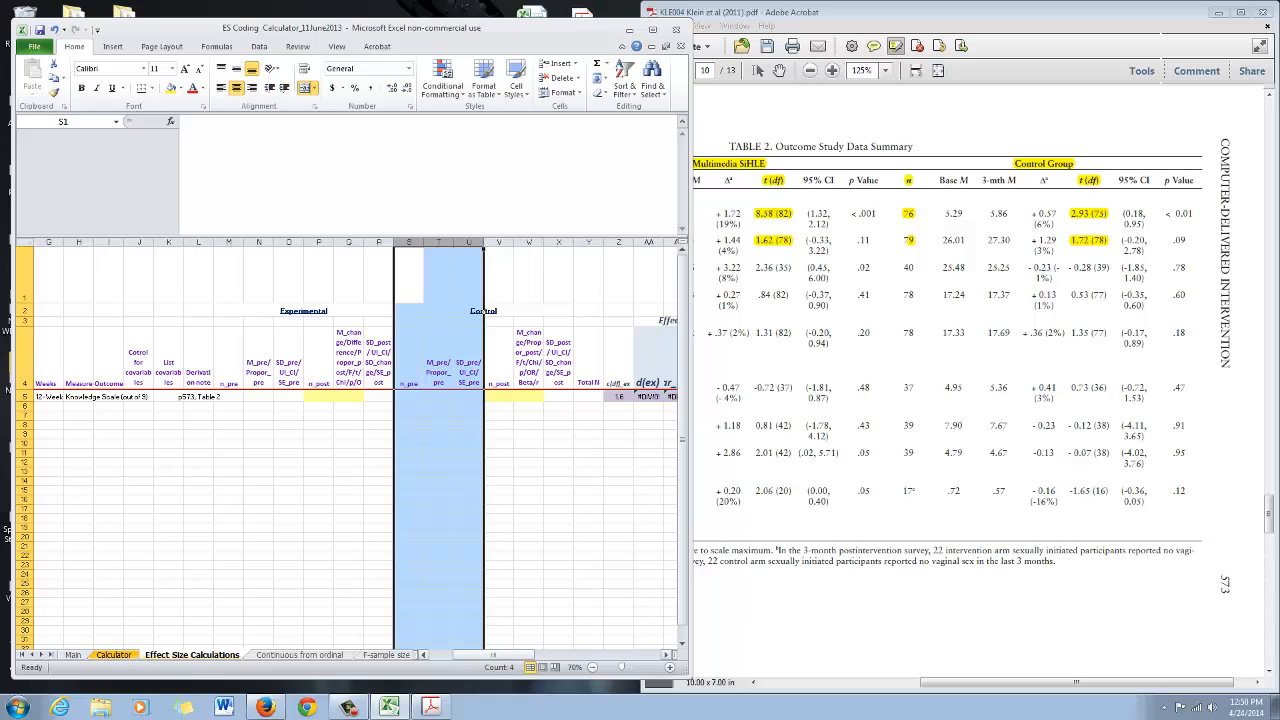
{"action": "left_click_drag", "start_coordinate": [498, 655], "coordinate": [493, 655]}
{"action": "left_click", "coordinate": [318, 396]}
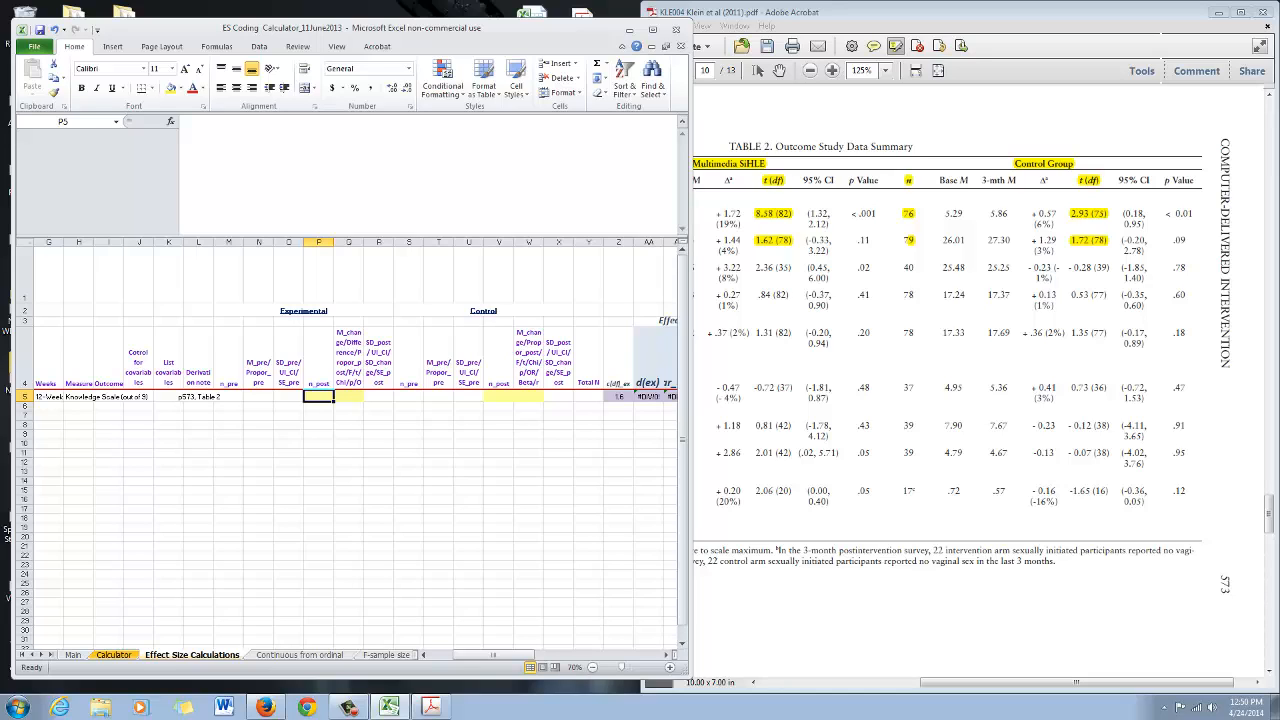
{"action": "left_click", "coordinate": [318, 367]}
{"action": "left_click", "coordinate": [318, 396]}
{"action": "left_click", "coordinate": [498, 367]}
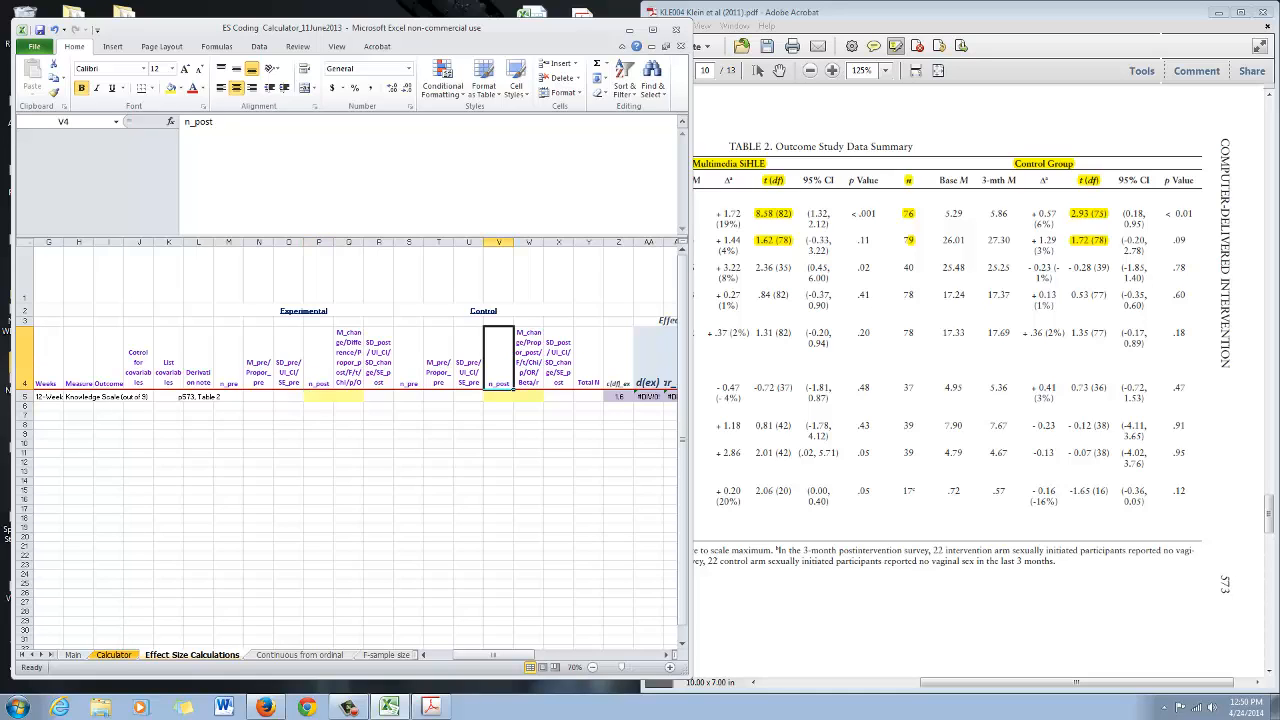
{"action": "left_click", "coordinate": [498, 396]}
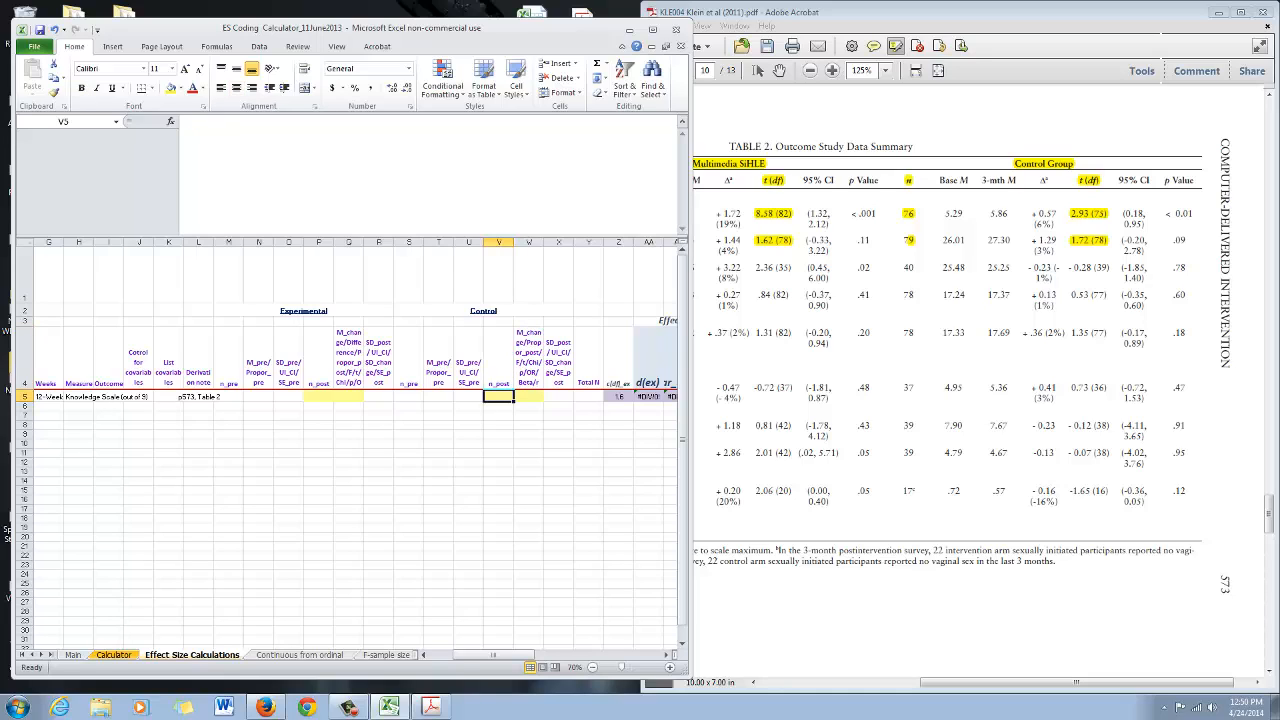
{"action": "left_click", "coordinate": [349, 358]}
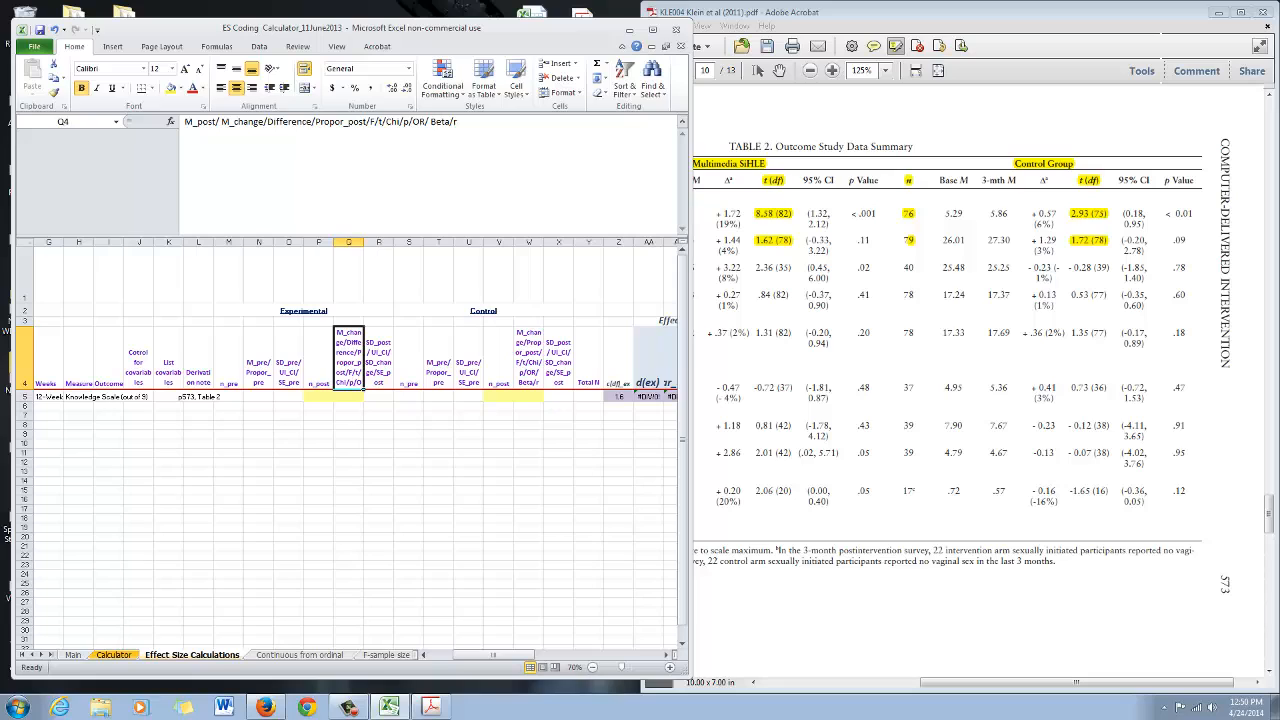
{"action": "left_click", "coordinate": [379, 121]}
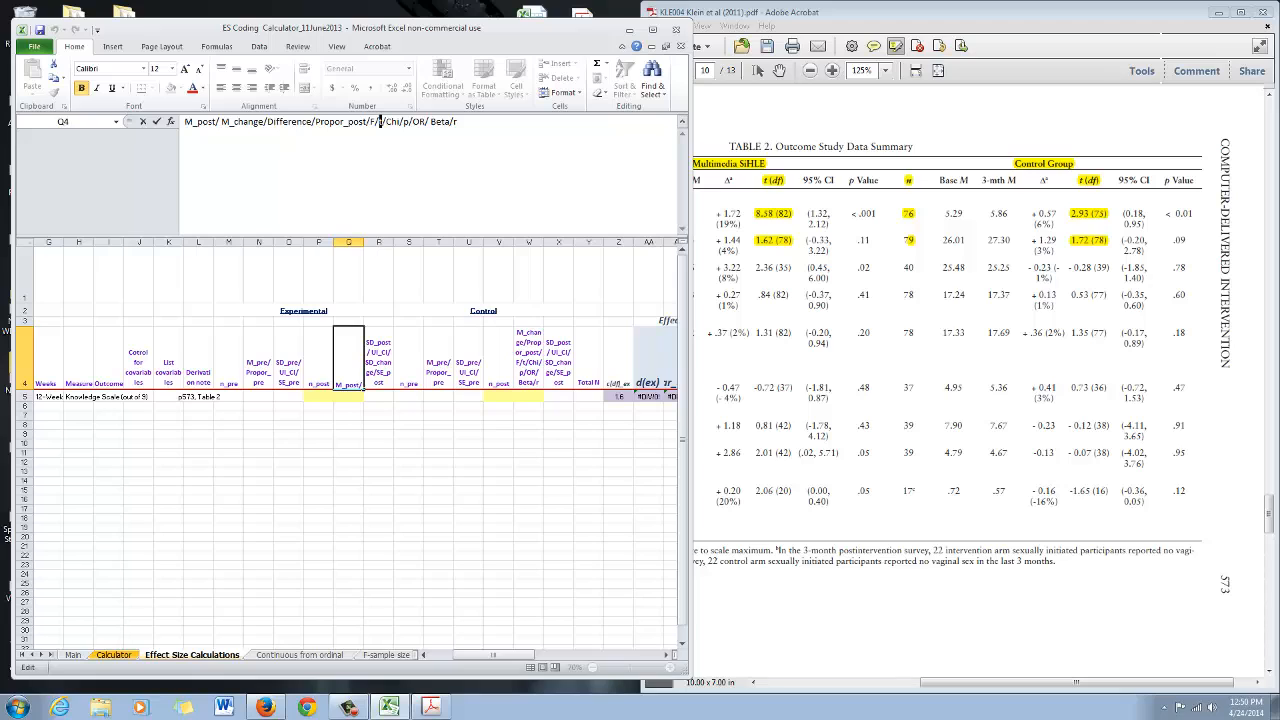
{"action": "key", "text": "Escape"}
{"action": "left_click", "coordinate": [529, 358]}
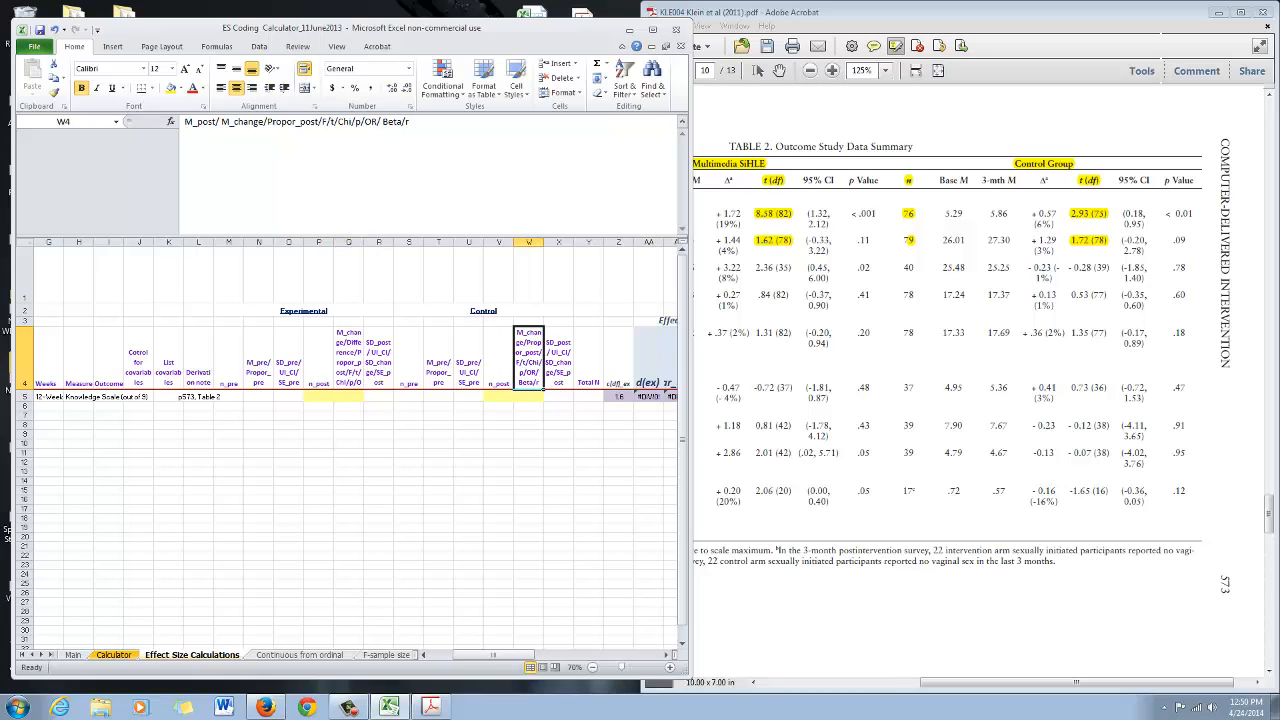
{"action": "left_click", "coordinate": [332, 121]}
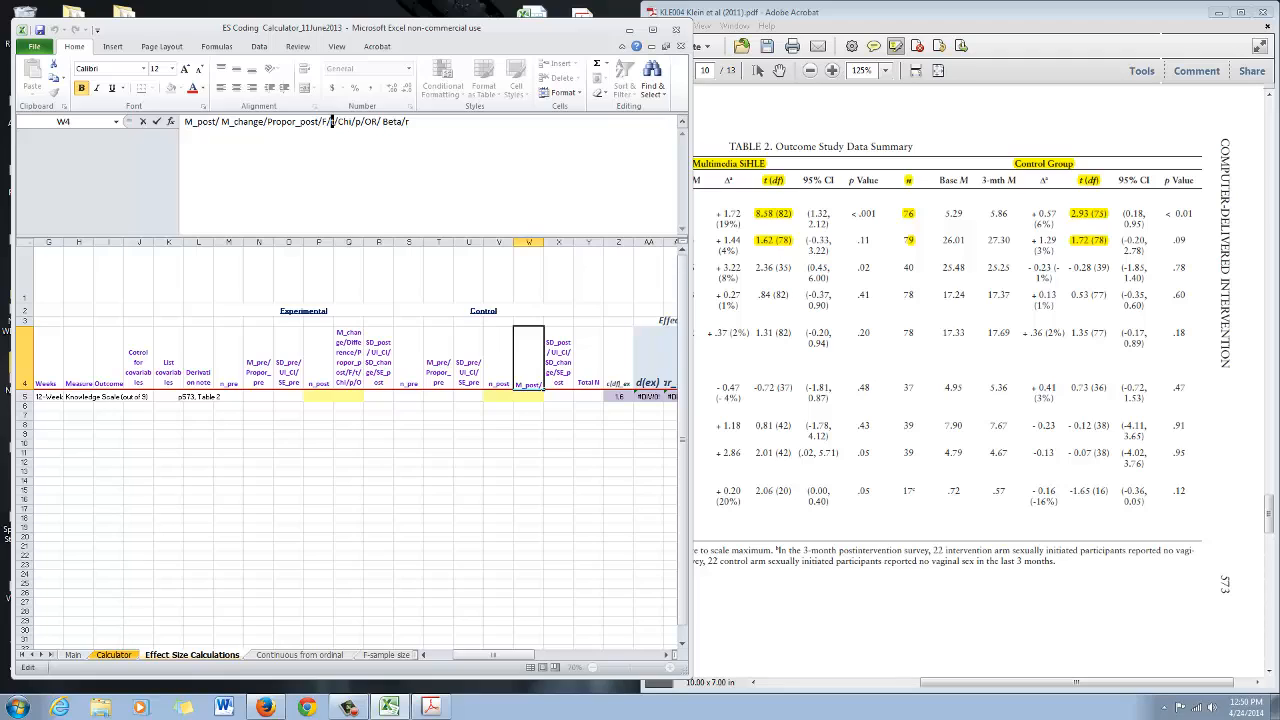
{"action": "key", "text": "Escape"}
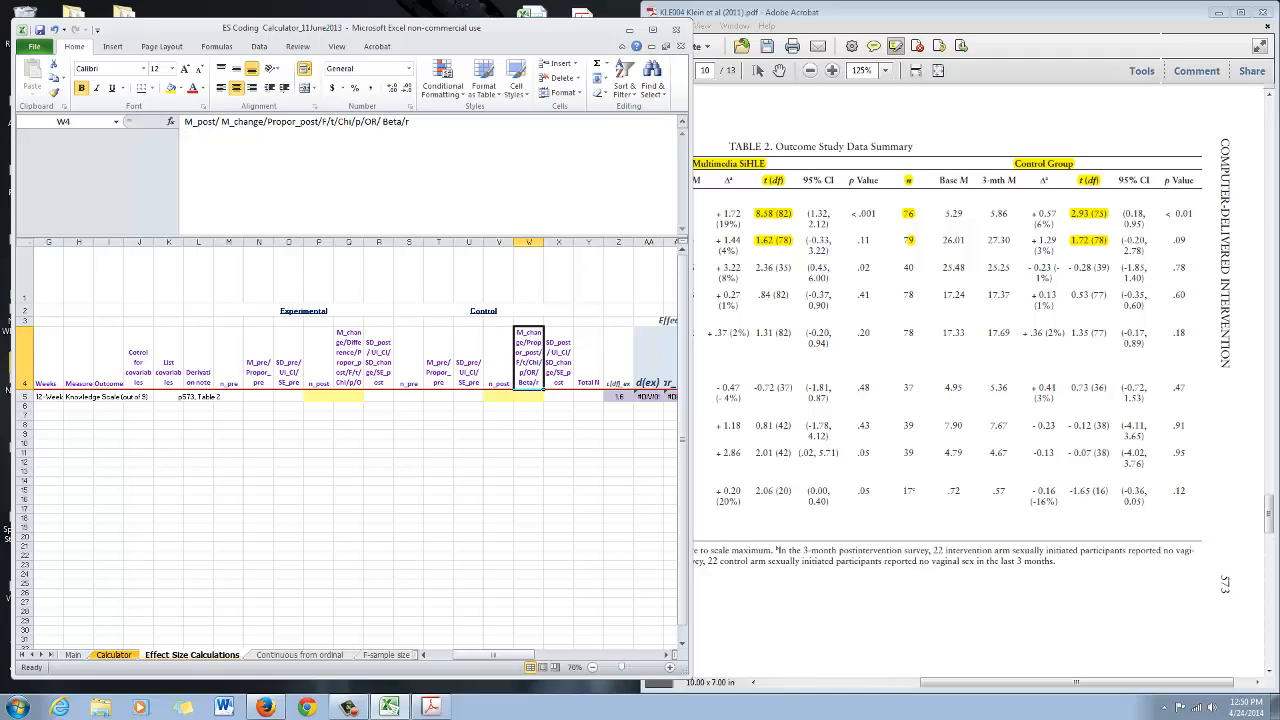
Compare the row 5 input cells for n_post and post statistics in both groups against the PDF's Table 2
{"action": "left_click_drag", "start_coordinate": [349, 397], "coordinate": [379, 397]}
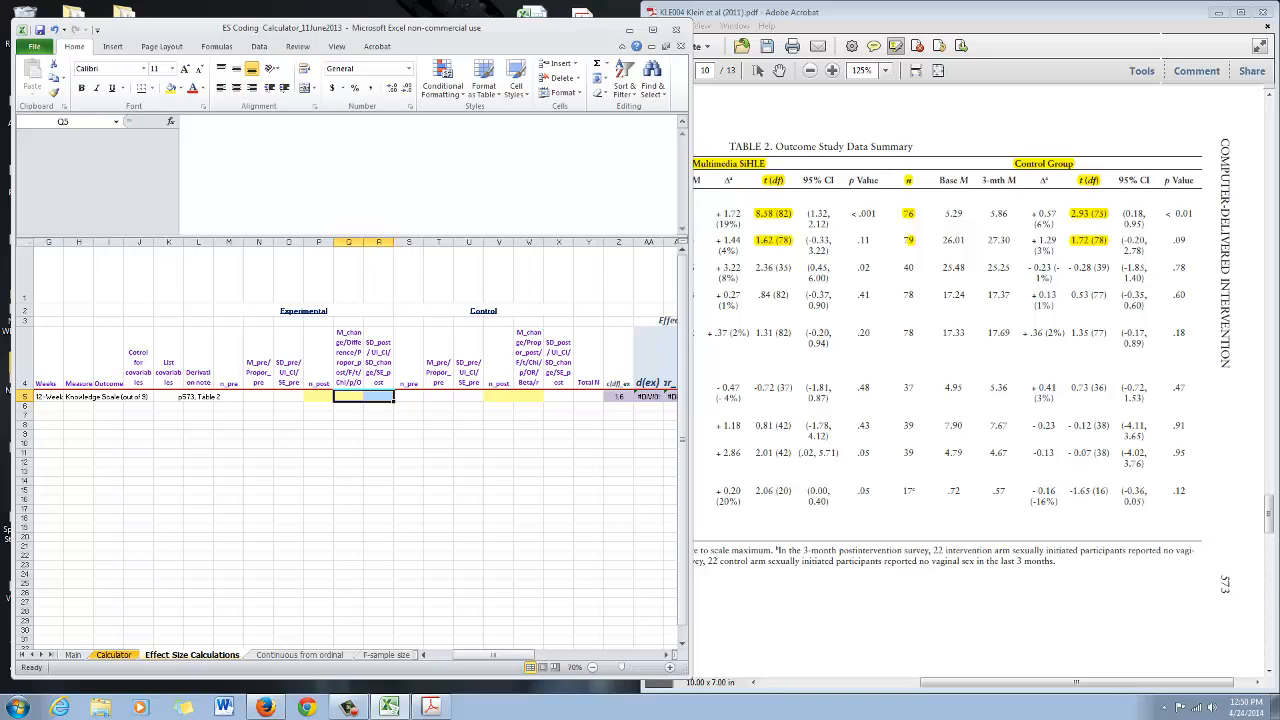
{"action": "left_click_drag", "start_coordinate": [529, 397], "coordinate": [559, 397]}
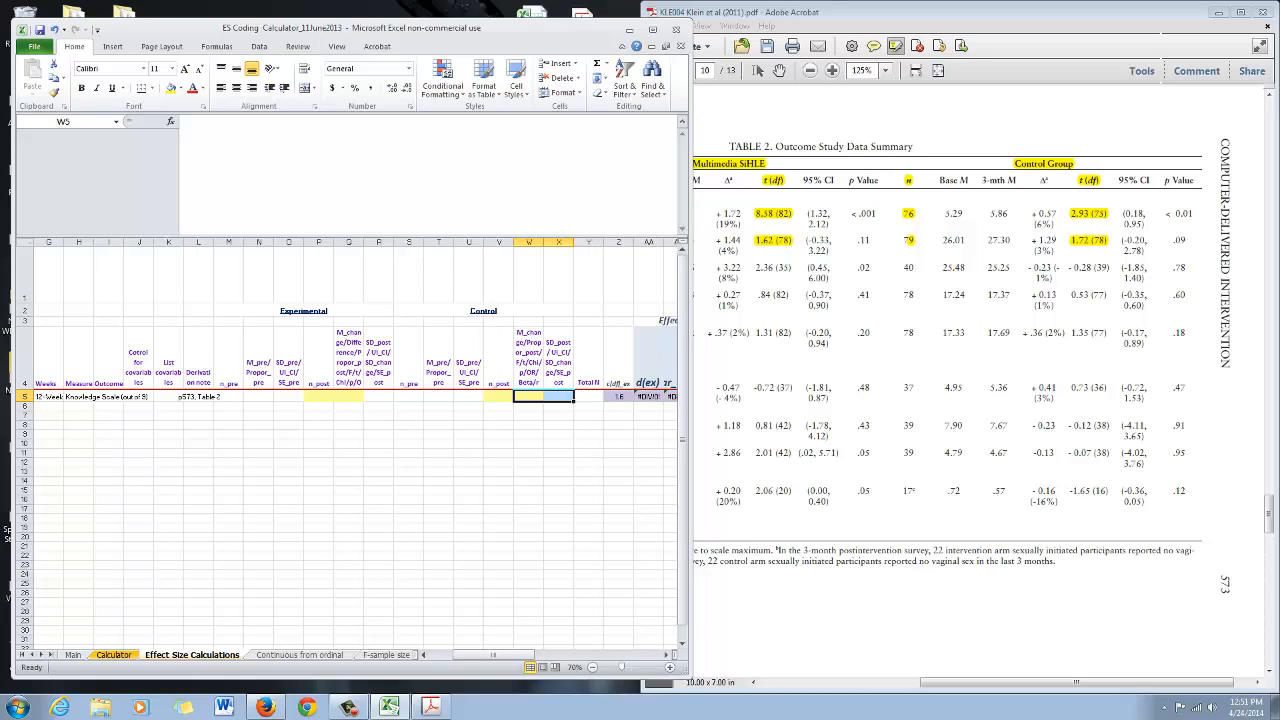
{"action": "left_click", "coordinate": [349, 397]}
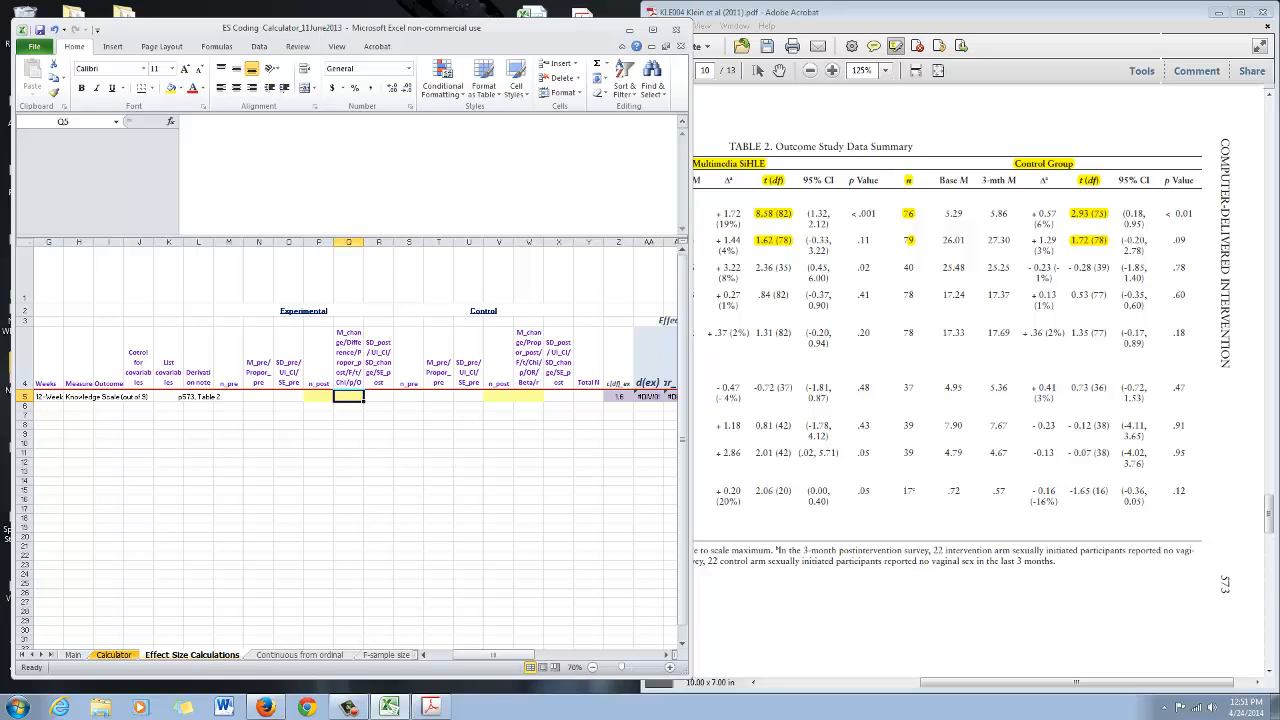
{"action": "left_click", "coordinate": [379, 397]}
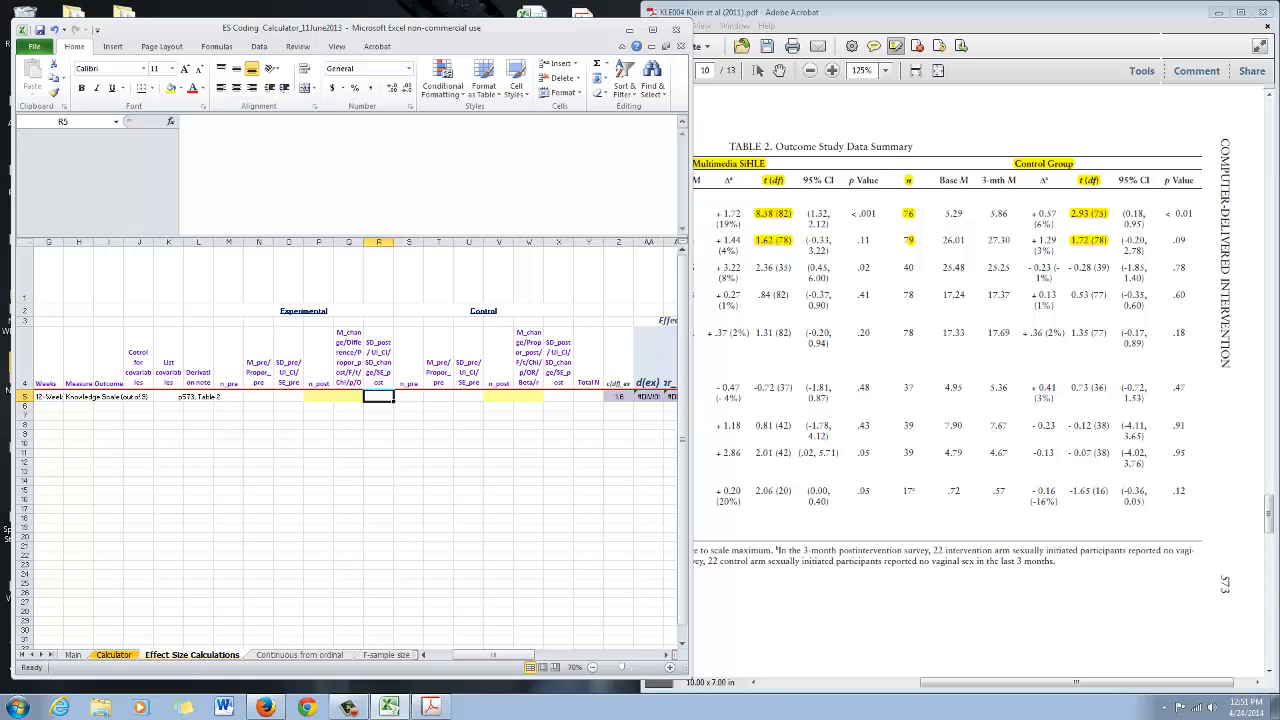
{"action": "left_click", "coordinate": [529, 397]}
{"action": "left_click", "coordinate": [559, 397]}
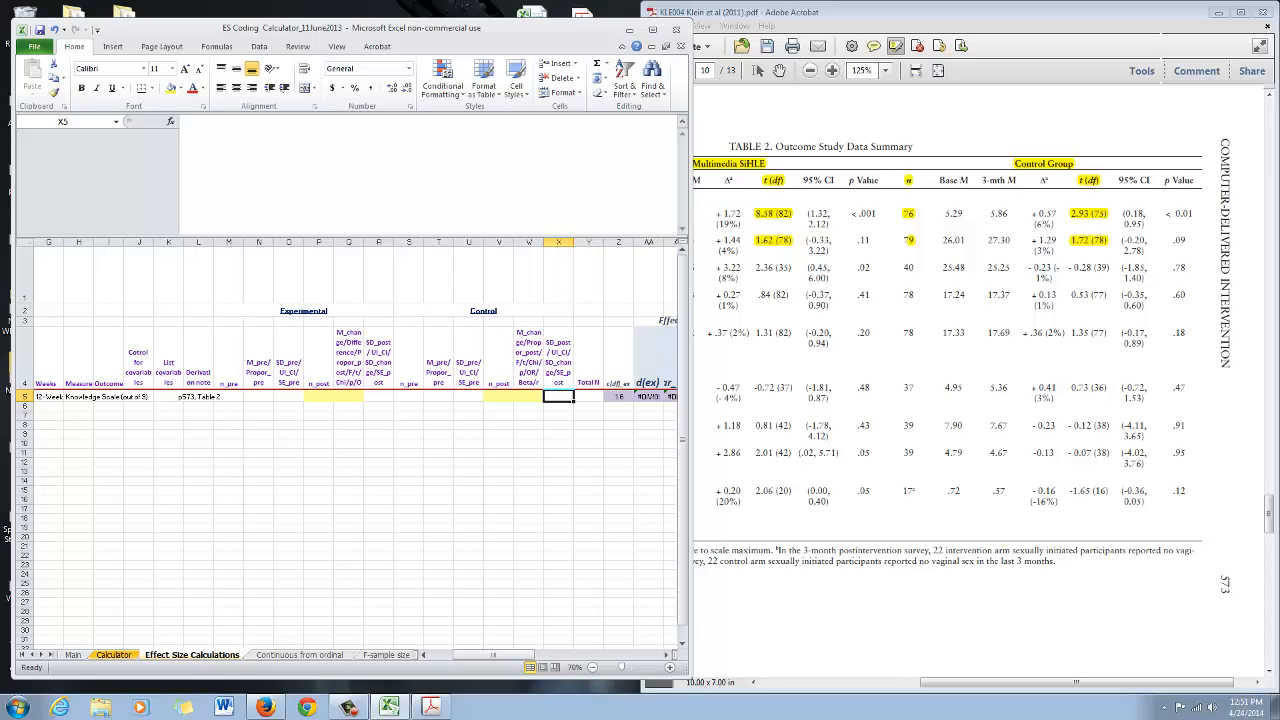
{"action": "left_click", "coordinate": [349, 397]}
{"action": "left_click", "coordinate": [529, 397]}
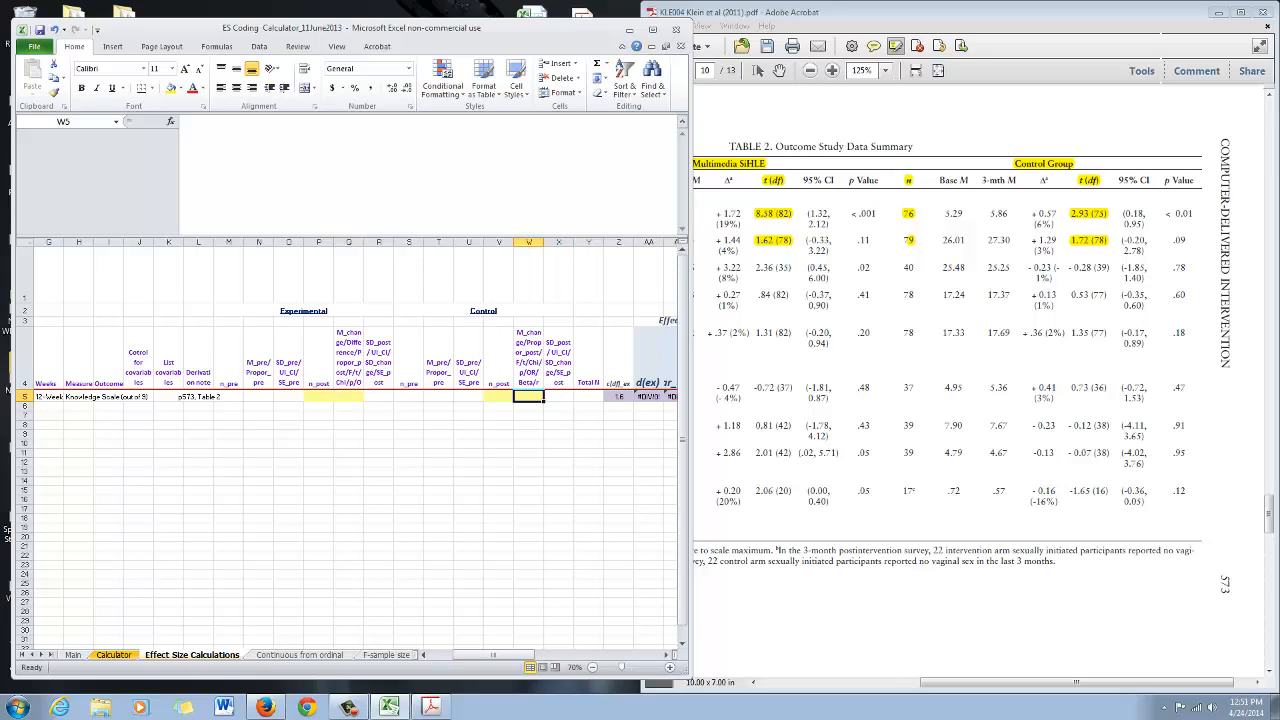
{"action": "left_click", "coordinate": [349, 397]}
{"action": "left_click", "coordinate": [529, 397]}
{"action": "left_click", "coordinate": [319, 397]}
{"action": "left_click", "coordinate": [499, 397]}
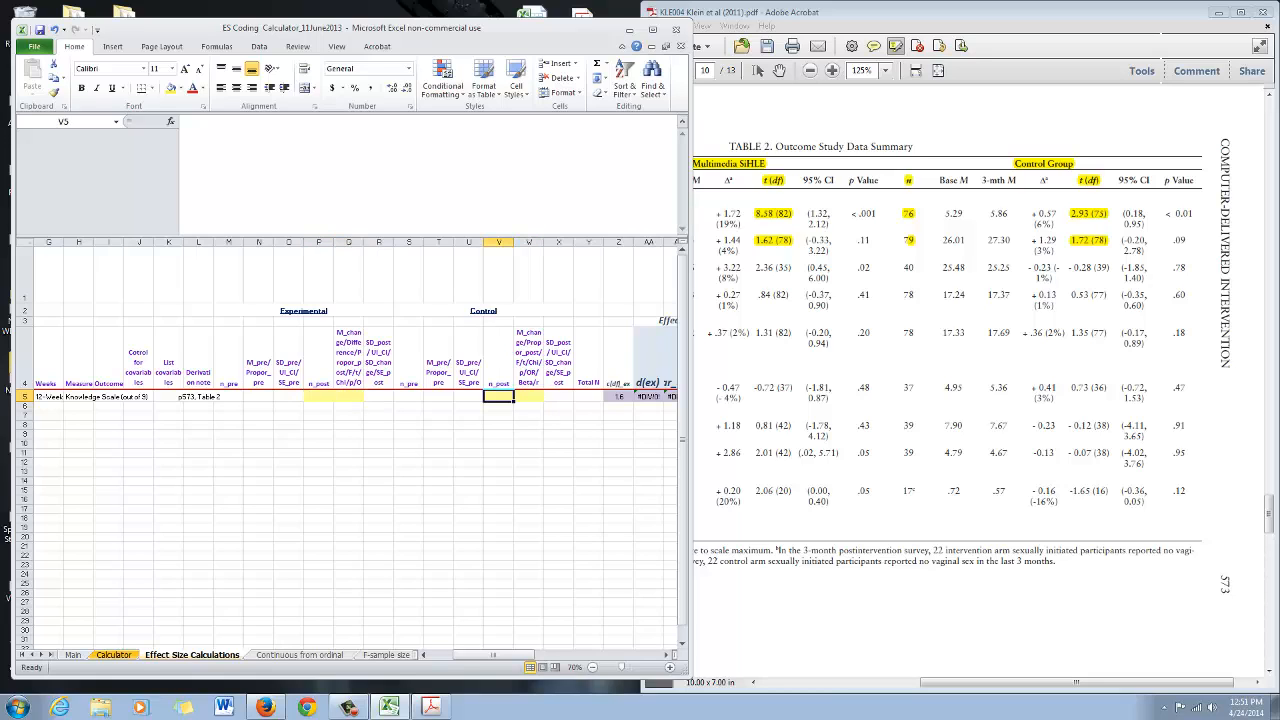
{"action": "key", "text": "alt+Tab"}
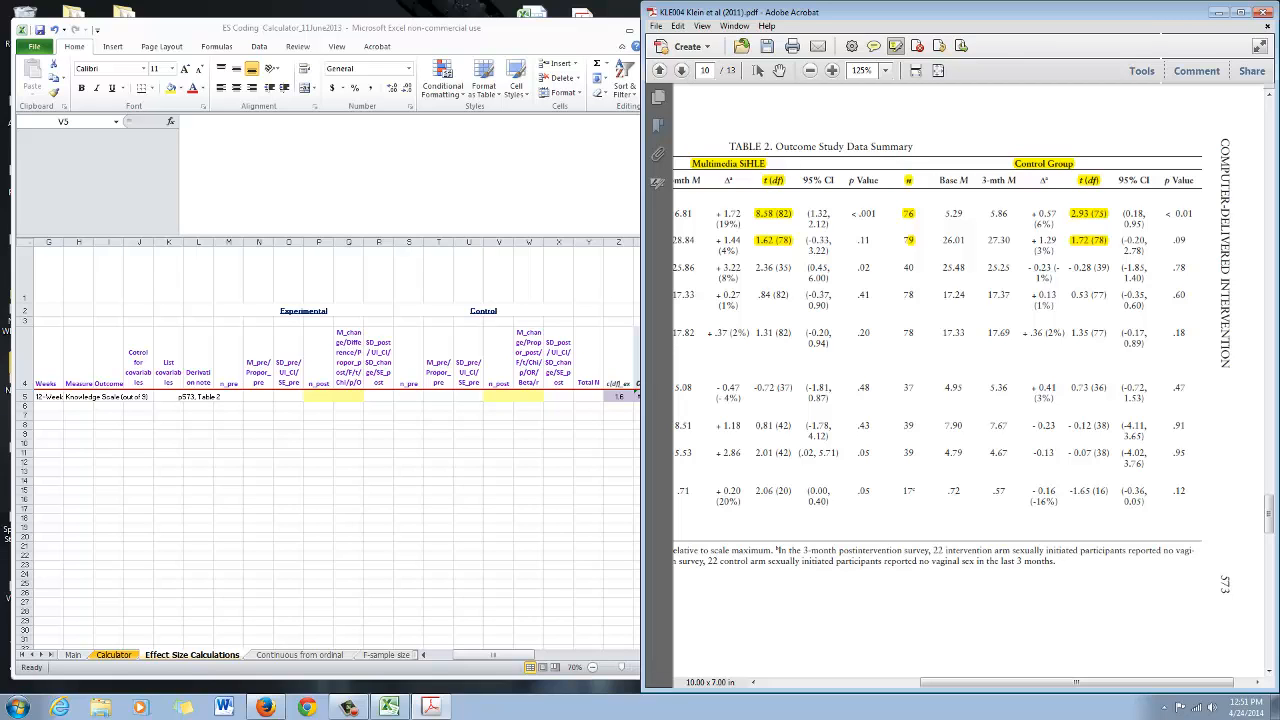
{"action": "left_click_drag", "start_coordinate": [1077, 682], "coordinate": [929, 682]}
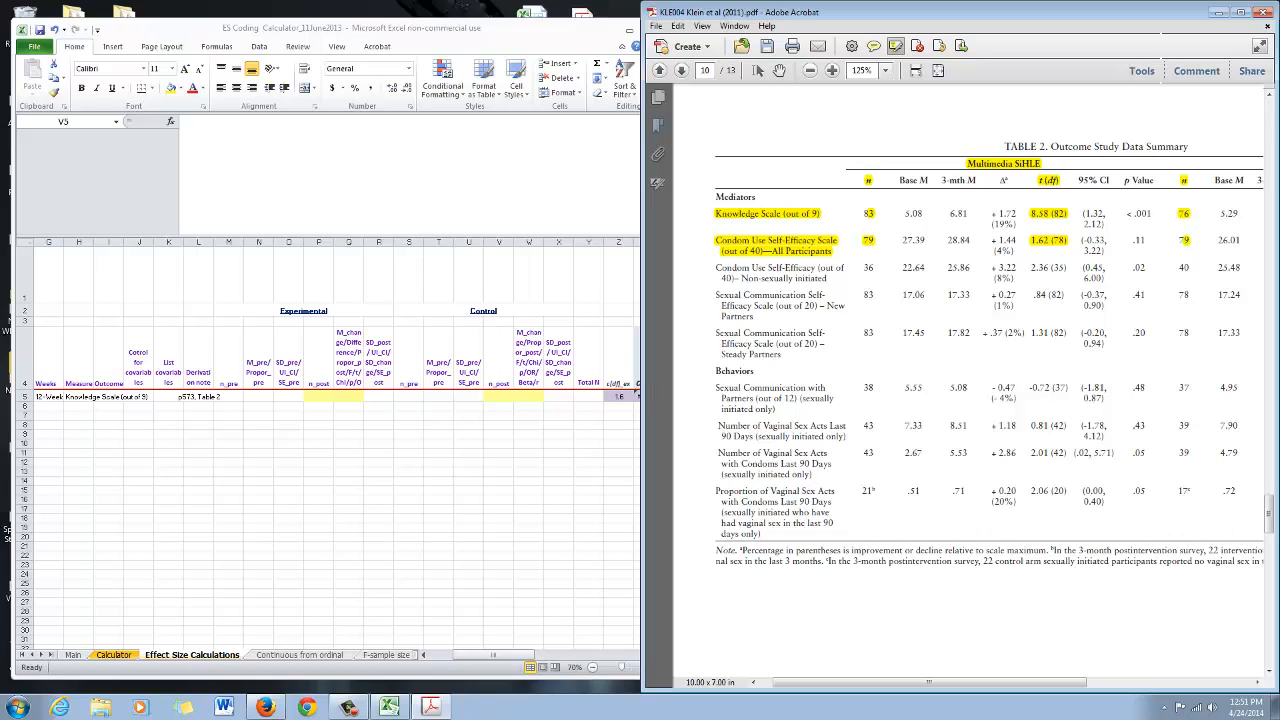
Enter the Experimental n_post as 83 and its t value as 8.58 in row 5
{"action": "left_click", "coordinate": [318, 396]}
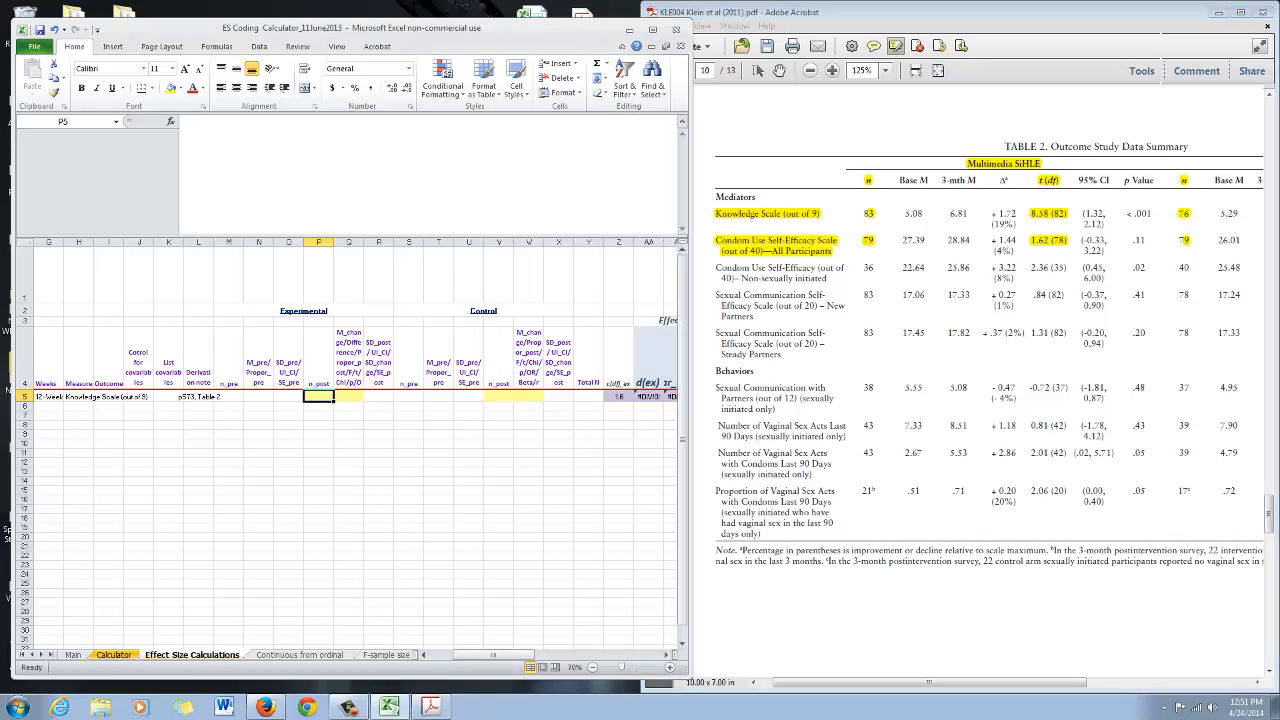
{"action": "type", "text": "83"}
{"action": "key", "text": "Tab"}
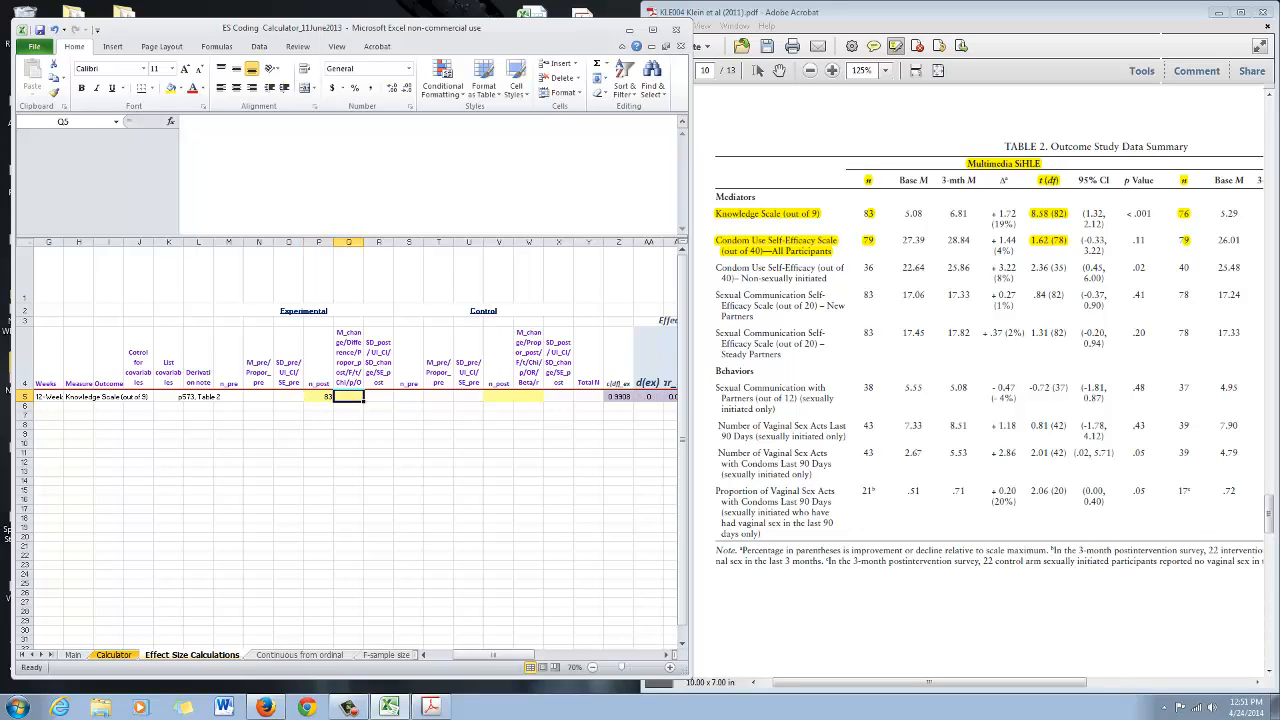
{"action": "type", "text": "8.25"}
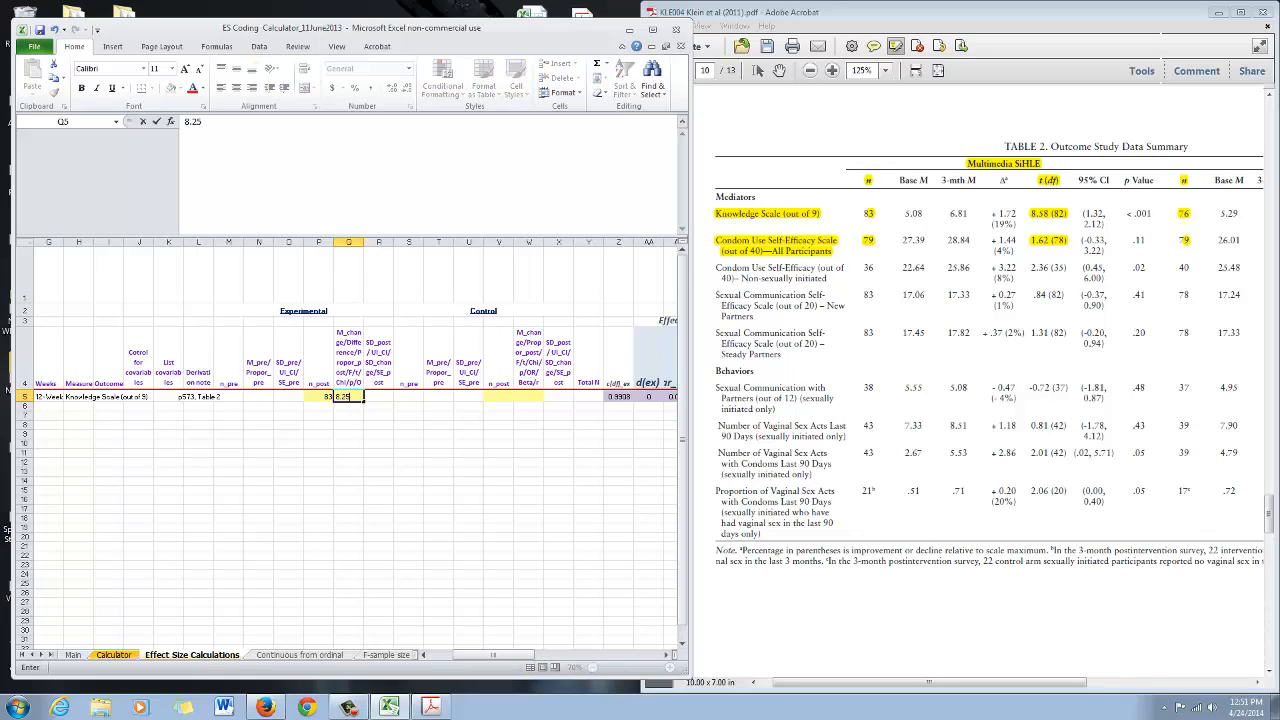
{"action": "key", "text": "BackSpace"}
{"action": "key", "text": "BackSpace"}
{"action": "type", "text": "58"}
{"action": "key", "text": "Tab"}
{"action": "key", "text": "Tab"}
{"action": "key", "text": "Tab"}
{"action": "key", "text": "Tab"}
{"action": "key", "text": "Tab"}
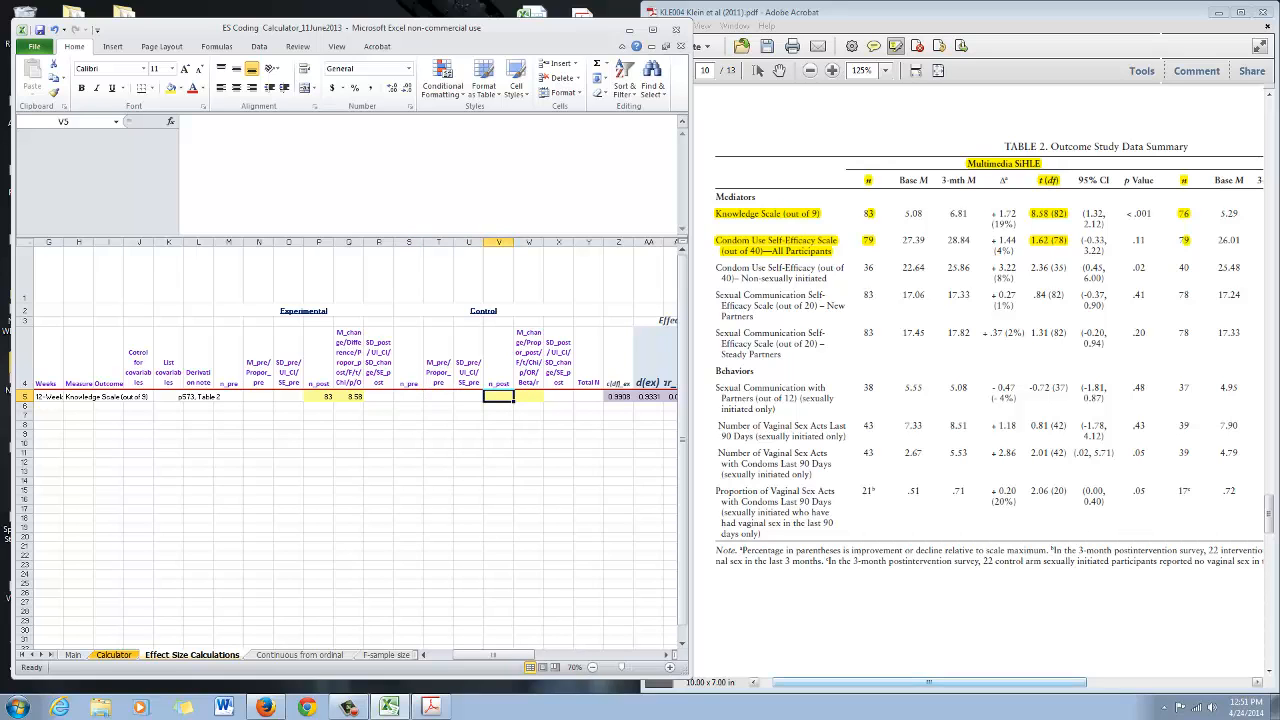
Enter the Control n_post as 76 and its t value as 2.93 in row 5, reading them from Table 2
{"action": "left_click_drag", "start_coordinate": [930, 682], "coordinate": [1092, 682]}
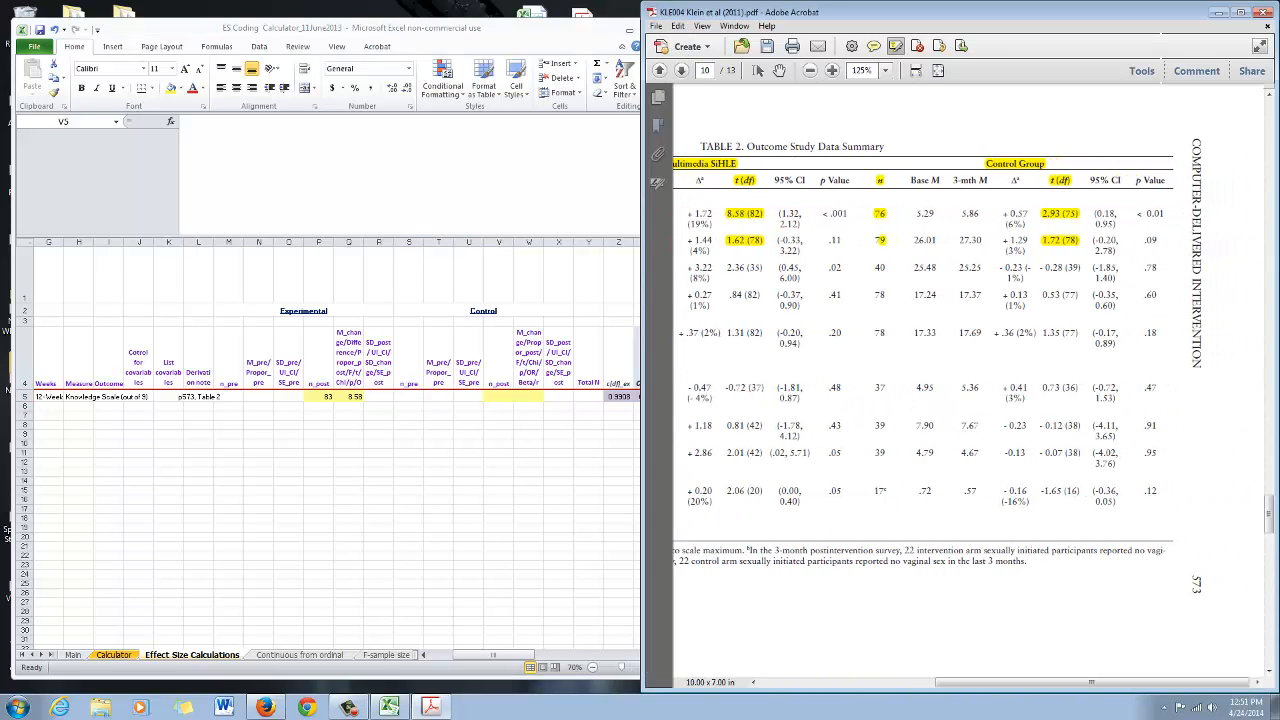
{"action": "key", "text": "alt+Tab"}
{"action": "type", "text": "76"}
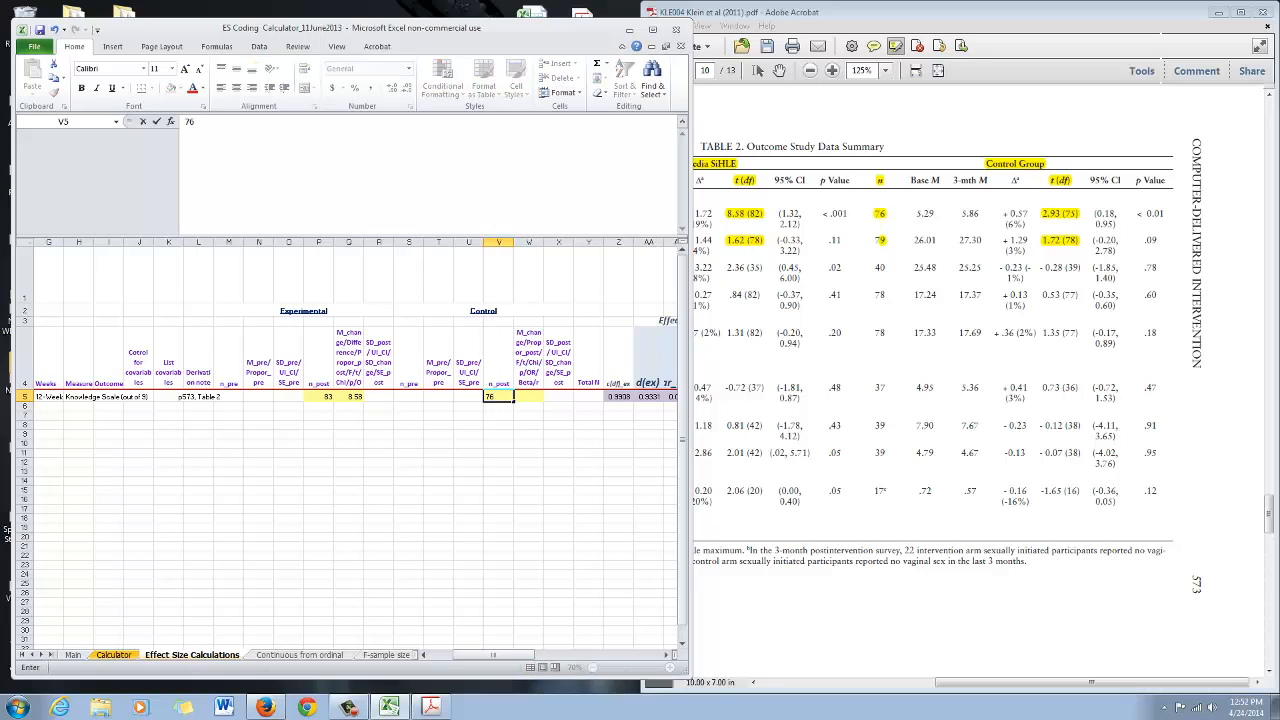
{"action": "key", "text": "Tab"}
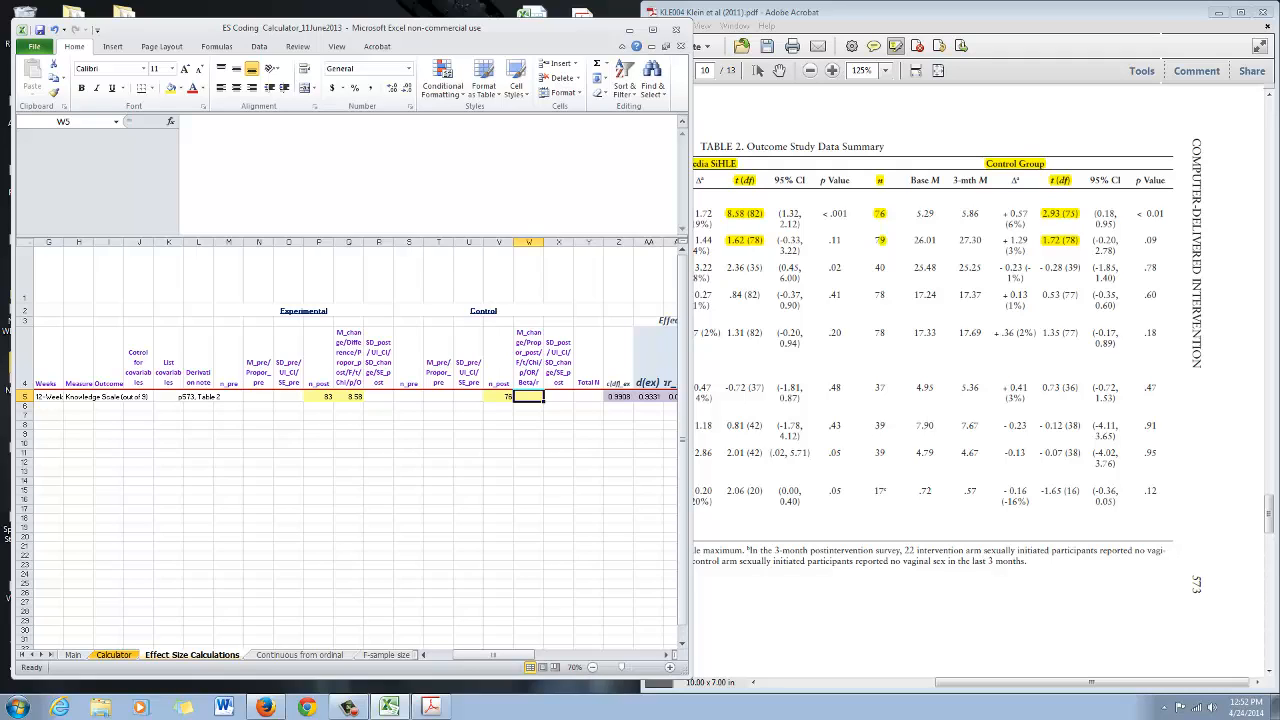
{"action": "type", "text": "2.93"}
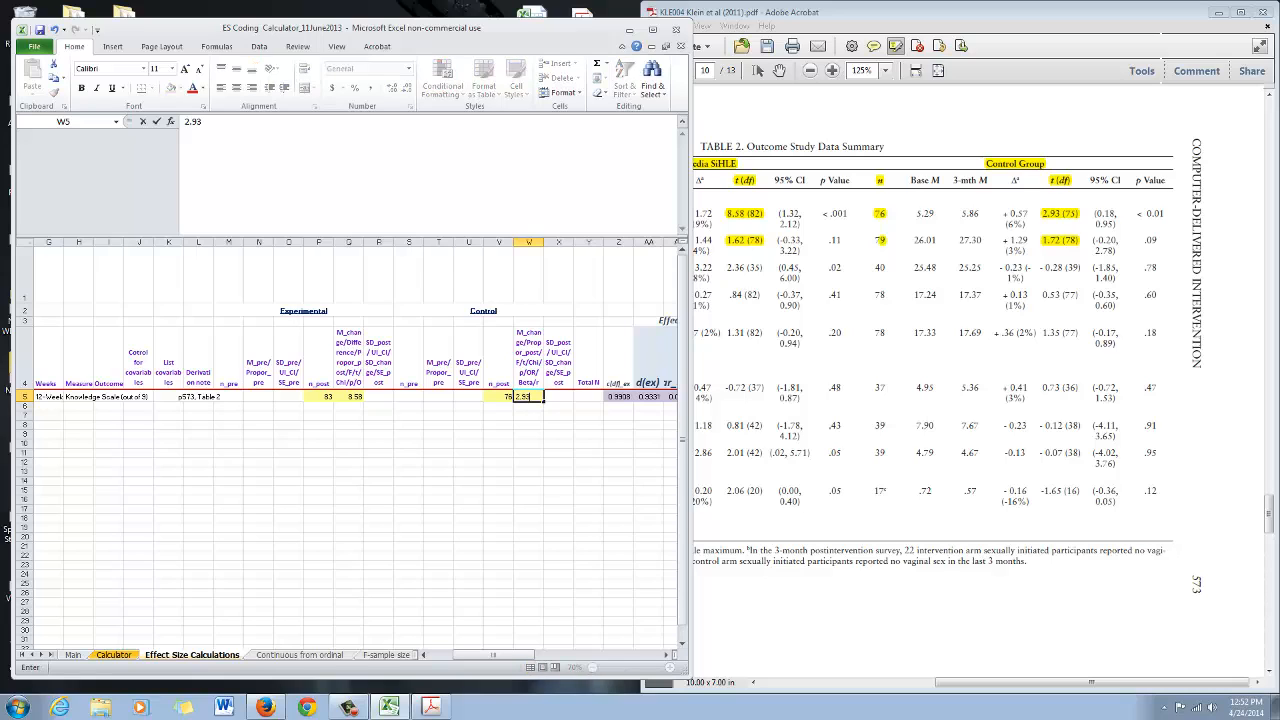
{"action": "key", "text": "Tab"}
Examine the calculated effect size columns for Experimental, Control and Experimental vs Control in row 5
{"action": "key", "text": "Right"}
{"action": "key", "text": "Right"}
{"action": "key", "text": "Right"}
{"action": "key", "text": "Right"}
{"action": "key", "text": "Right"}
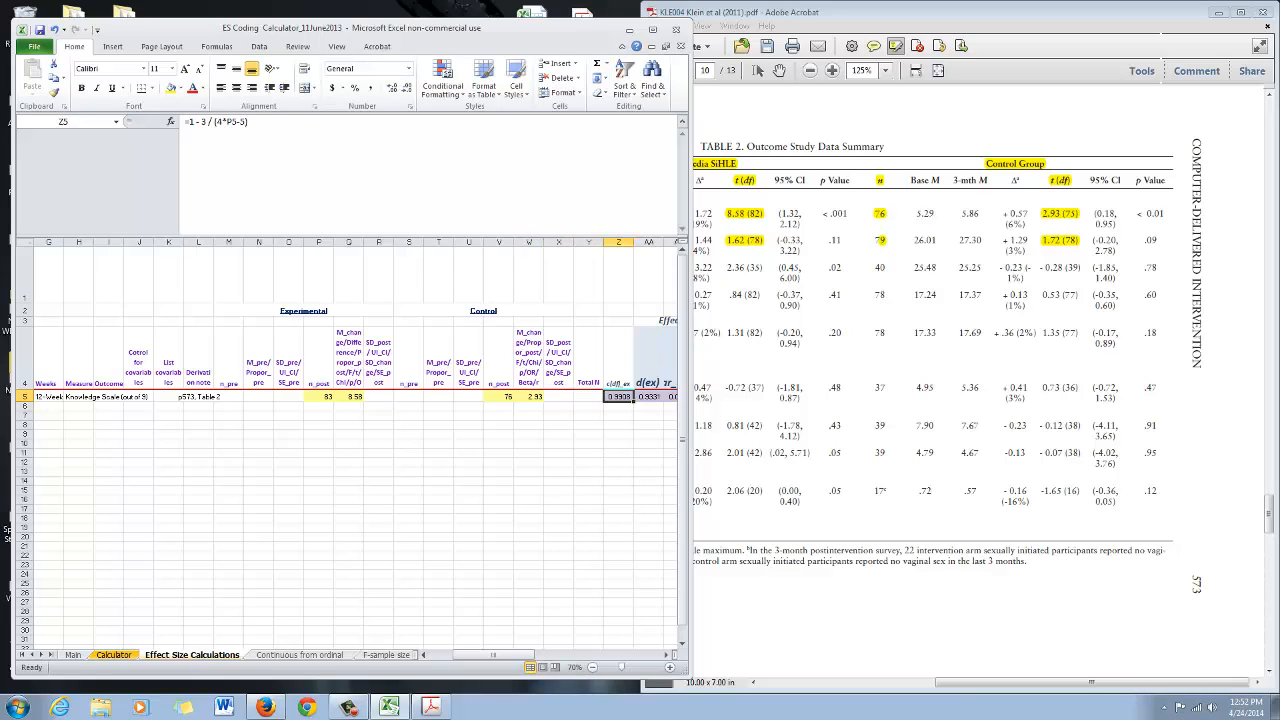
{"action": "key", "text": "Left"}
{"action": "key", "text": "Left"}
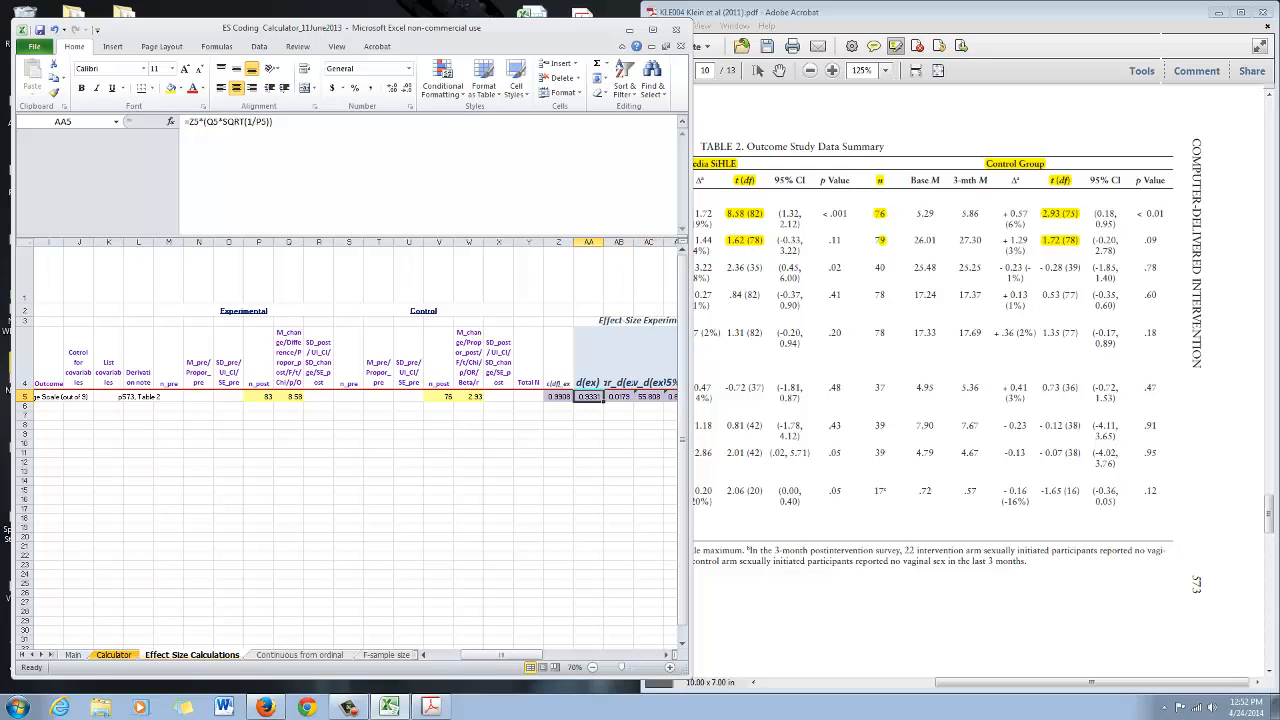
{"action": "left_click_drag", "start_coordinate": [485, 655], "coordinate": [525, 655]}
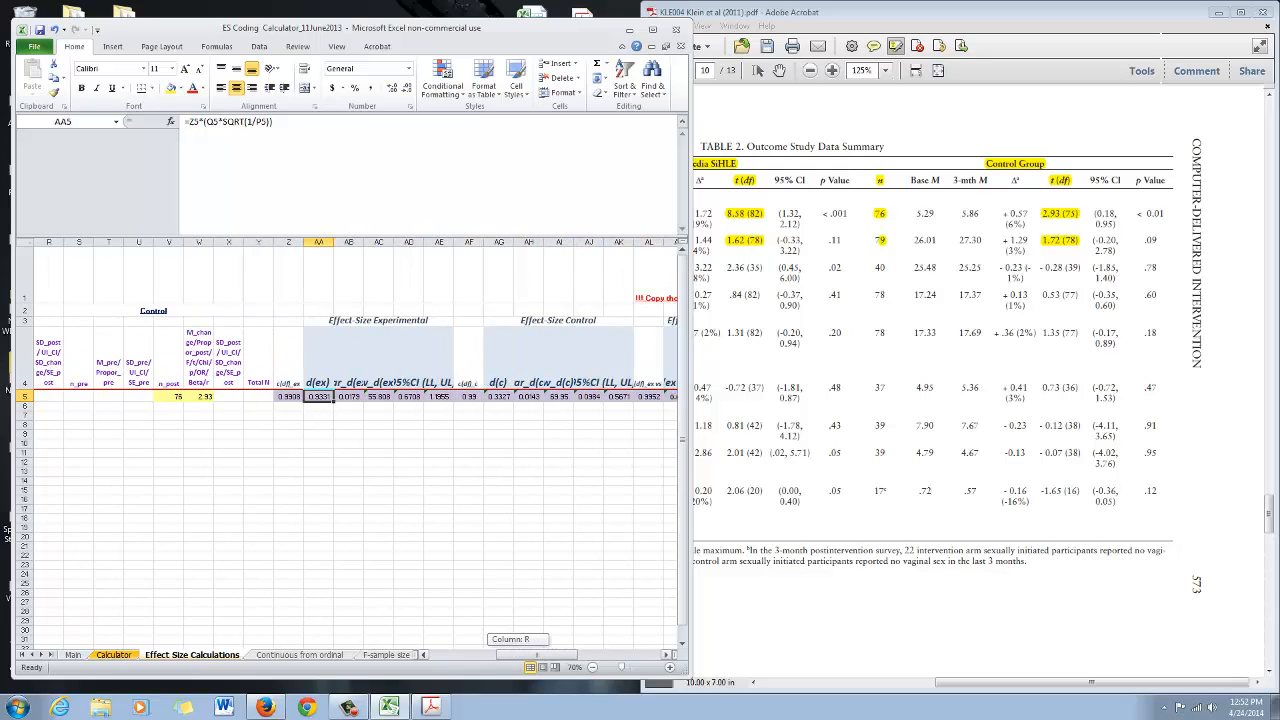
{"action": "left_click_drag", "start_coordinate": [318, 242], "coordinate": [440, 242]}
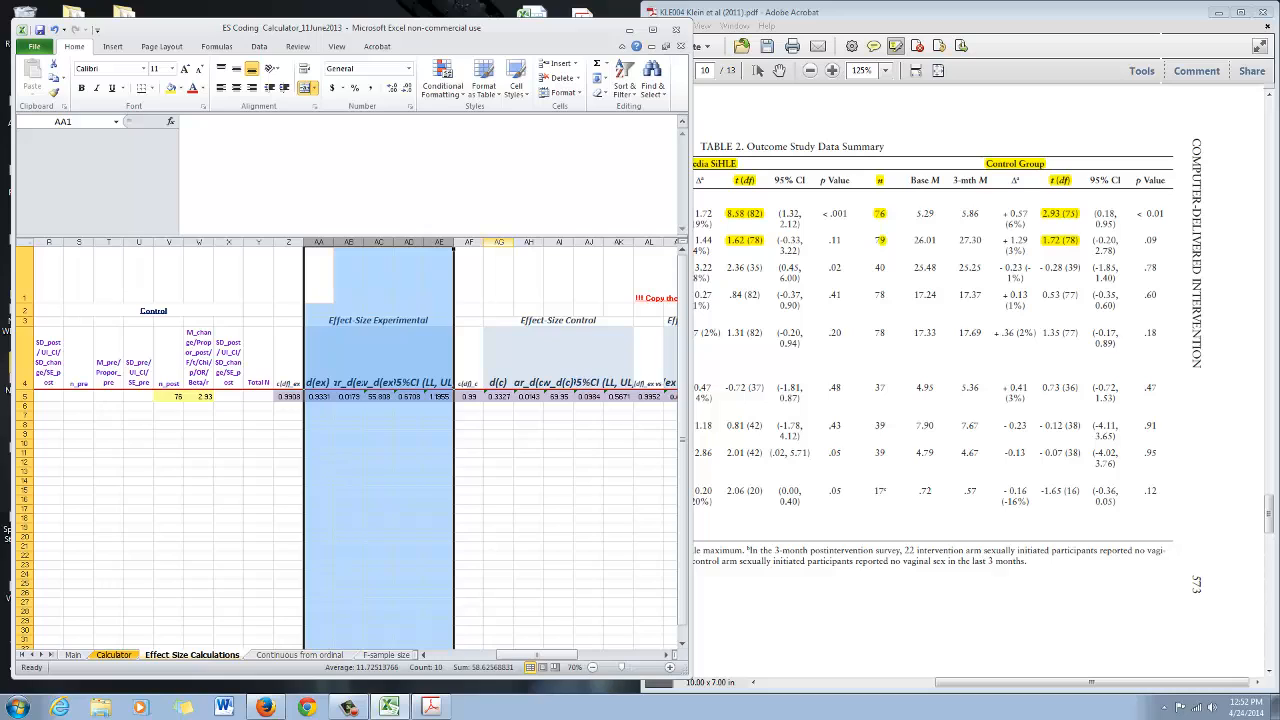
{"action": "left_click_drag", "start_coordinate": [499, 242], "coordinate": [618, 242]}
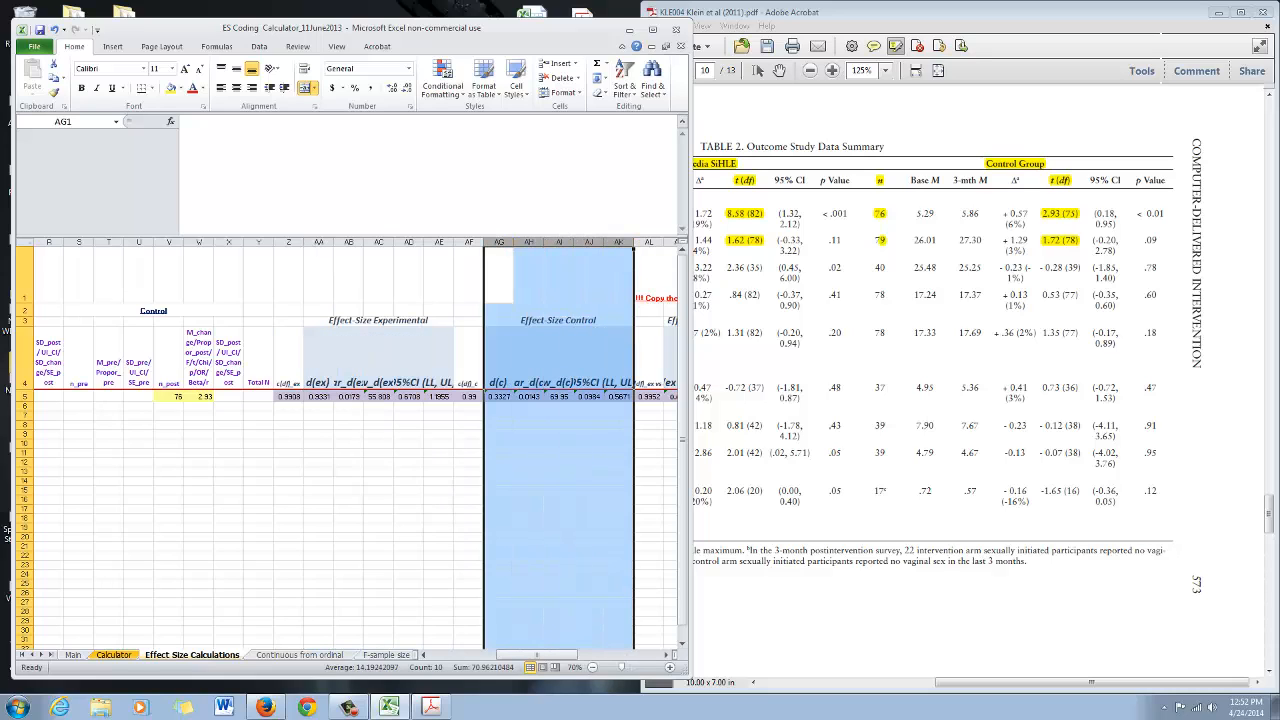
{"action": "left_click_drag", "start_coordinate": [549, 655], "coordinate": [588, 655]}
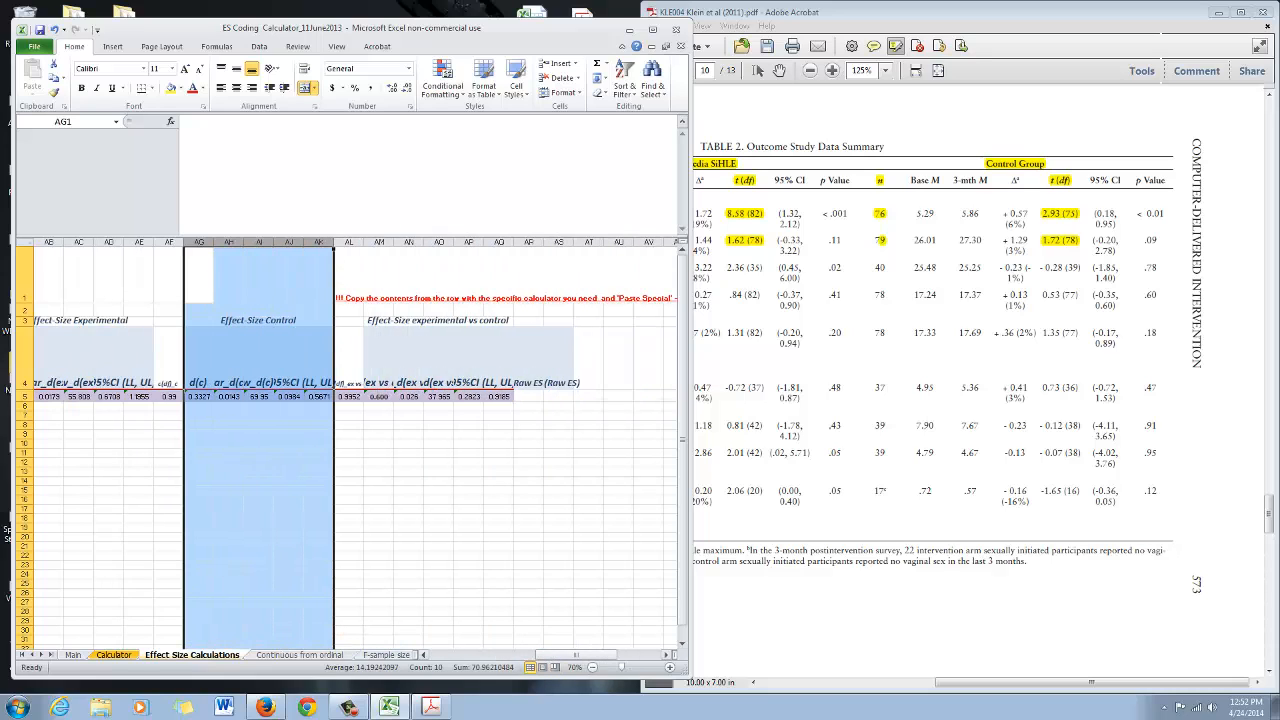
{"action": "left_click_drag", "start_coordinate": [379, 242], "coordinate": [521, 240]}
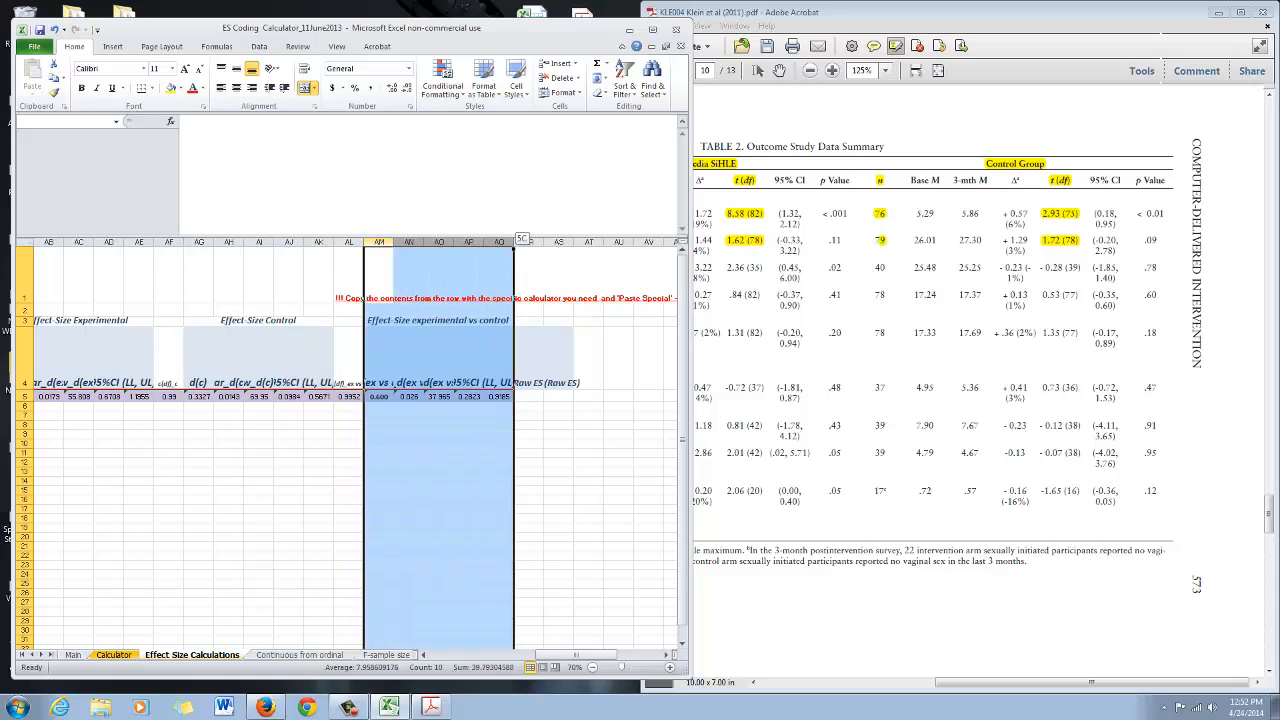
{"action": "left_click_drag", "start_coordinate": [600, 655], "coordinate": [526, 655]}
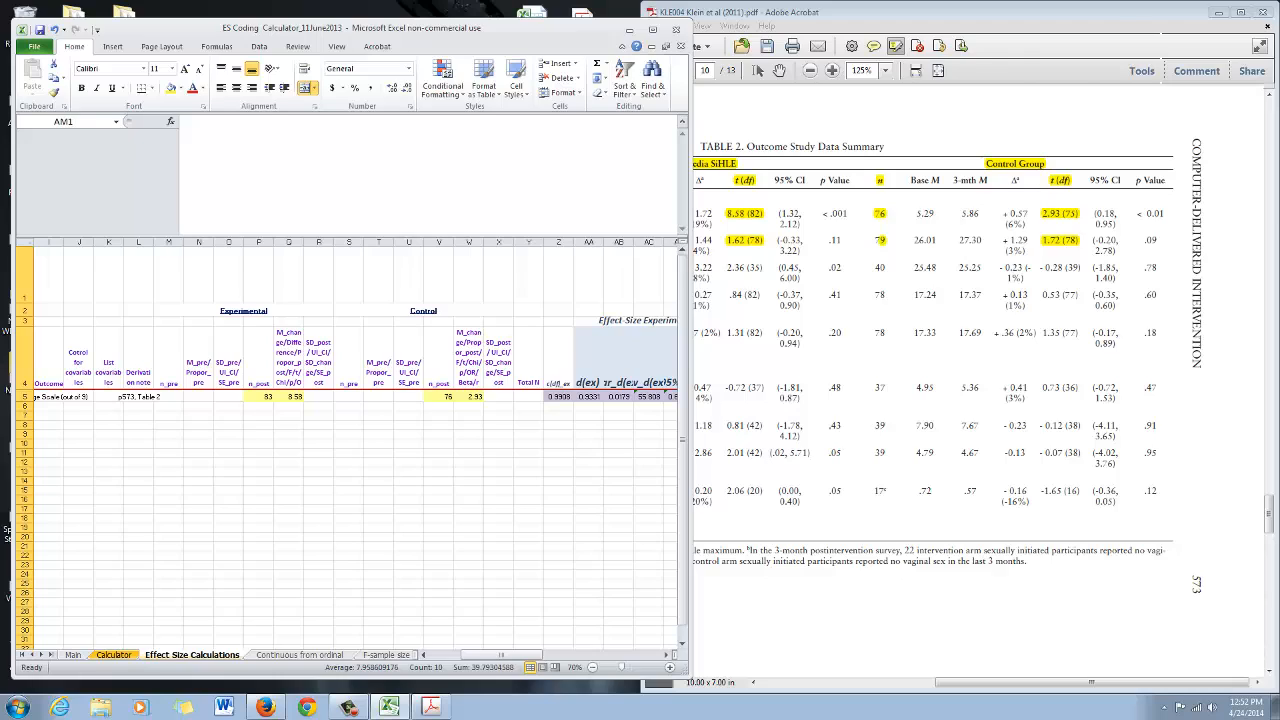
Inspect the formulas behind the Experimental, Control and Experimental vs Control effect size cells in row 5
{"action": "left_click", "coordinate": [653, 30]}
{"action": "left_click", "coordinate": [573, 374]}
{"action": "double_click", "coordinate": [573, 374]}
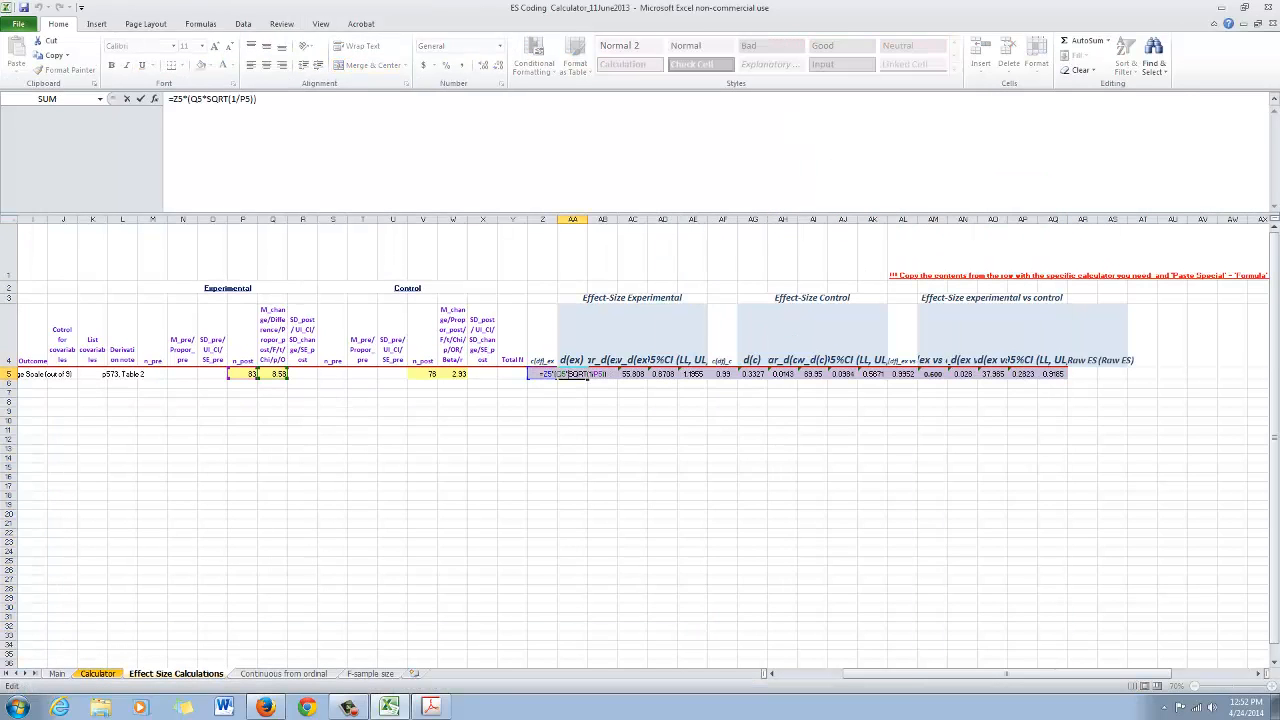
{"action": "left_click", "coordinate": [584, 220]}
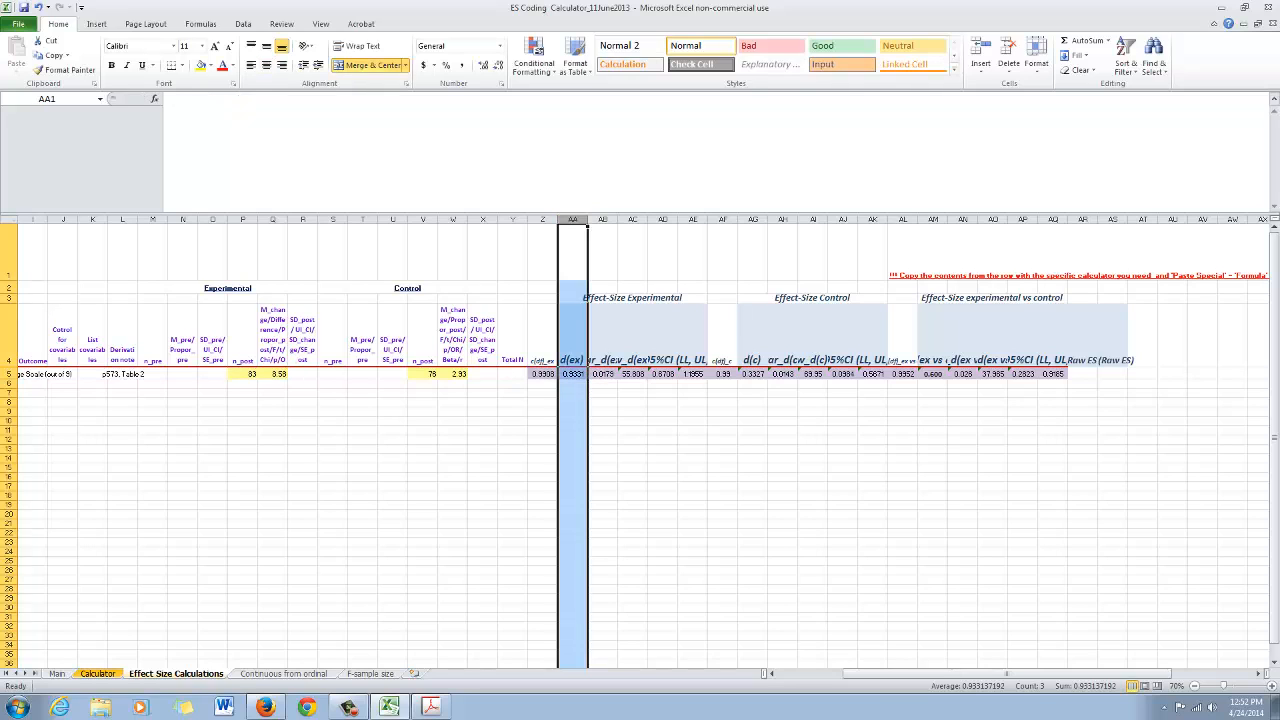
{"action": "left_click", "coordinate": [573, 374]}
{"action": "double_click", "coordinate": [573, 374]}
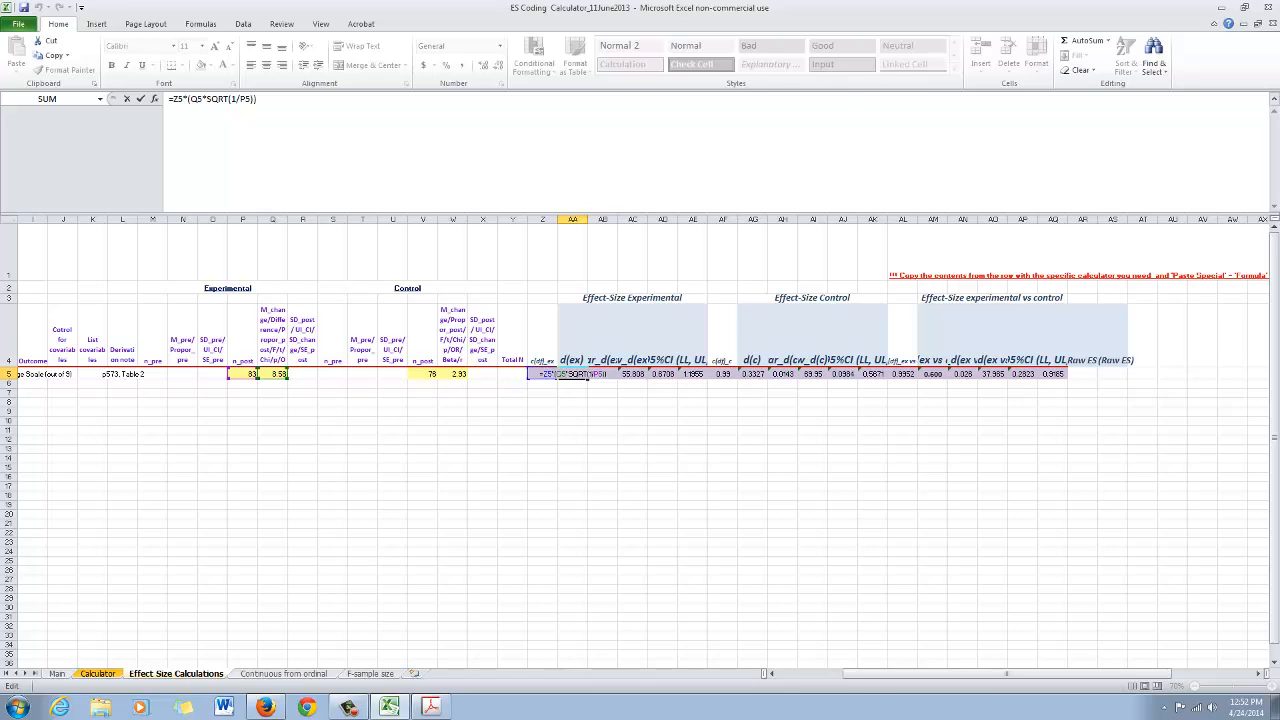
{"action": "key", "text": "Escape"}
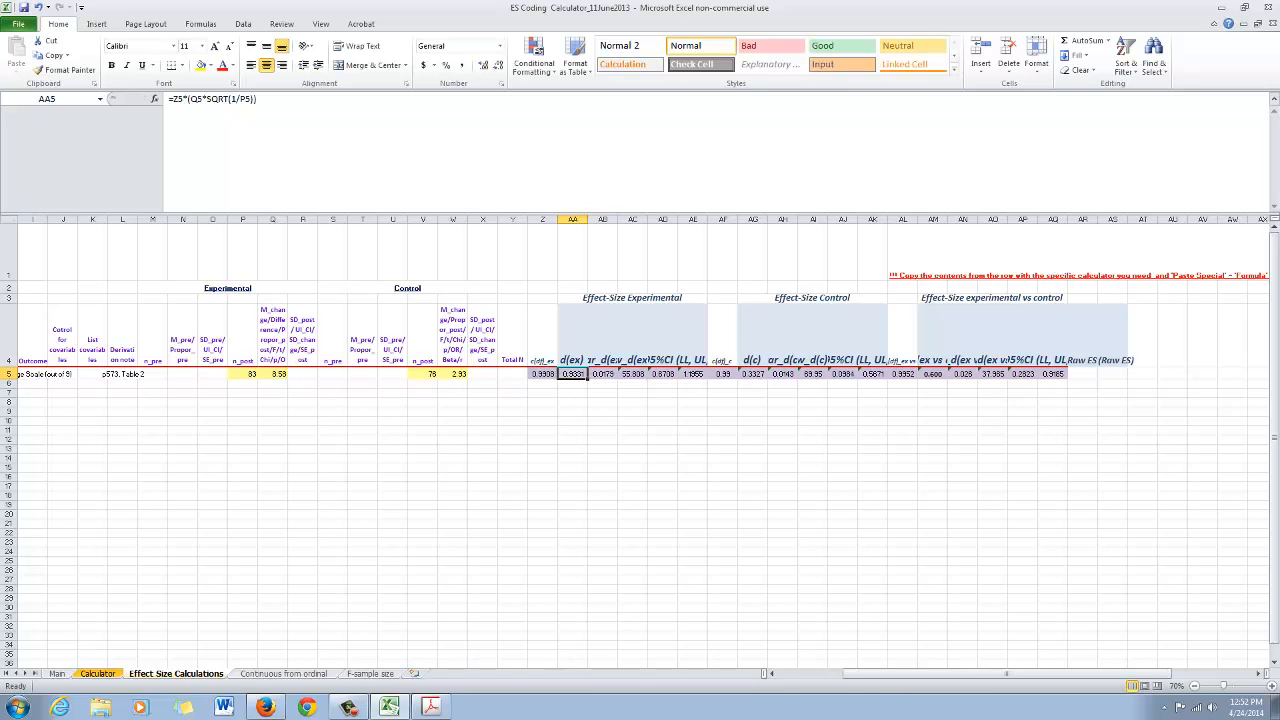
{"action": "double_click", "coordinate": [765, 374]}
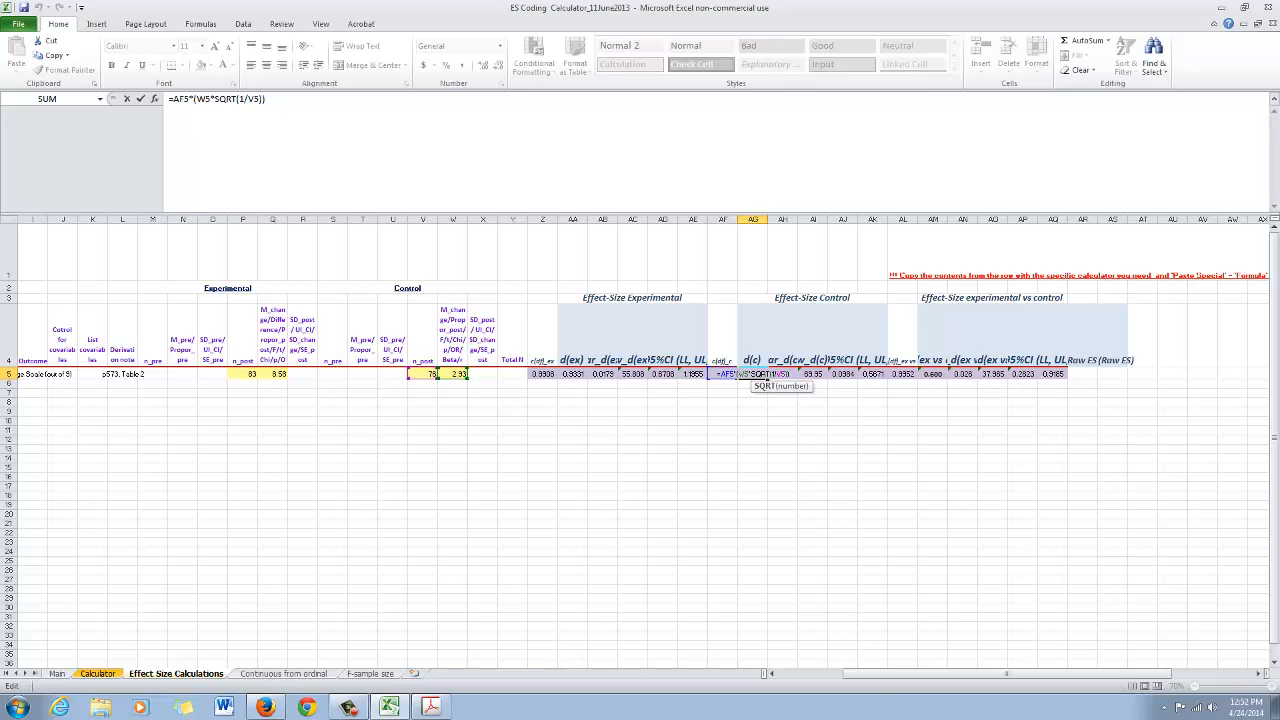
{"action": "key", "text": "Escape"}
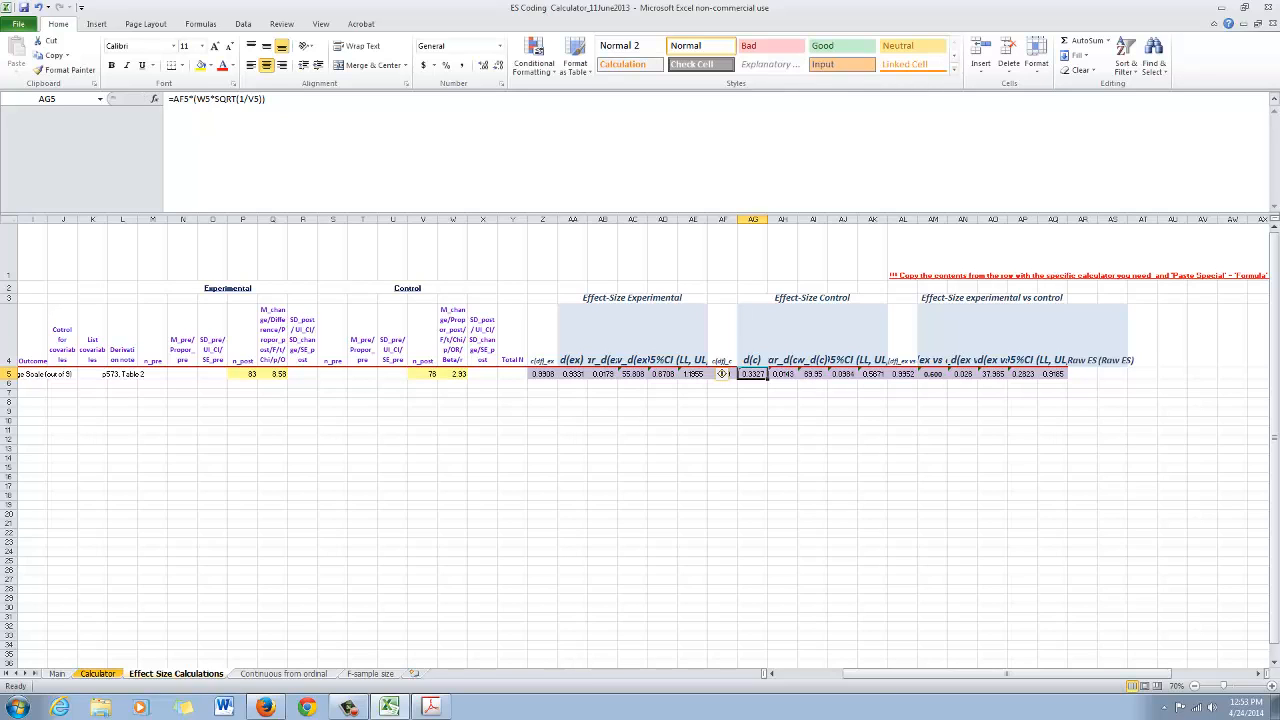
{"action": "left_click", "coordinate": [933, 373]}
{"action": "double_click", "coordinate": [935, 374]}
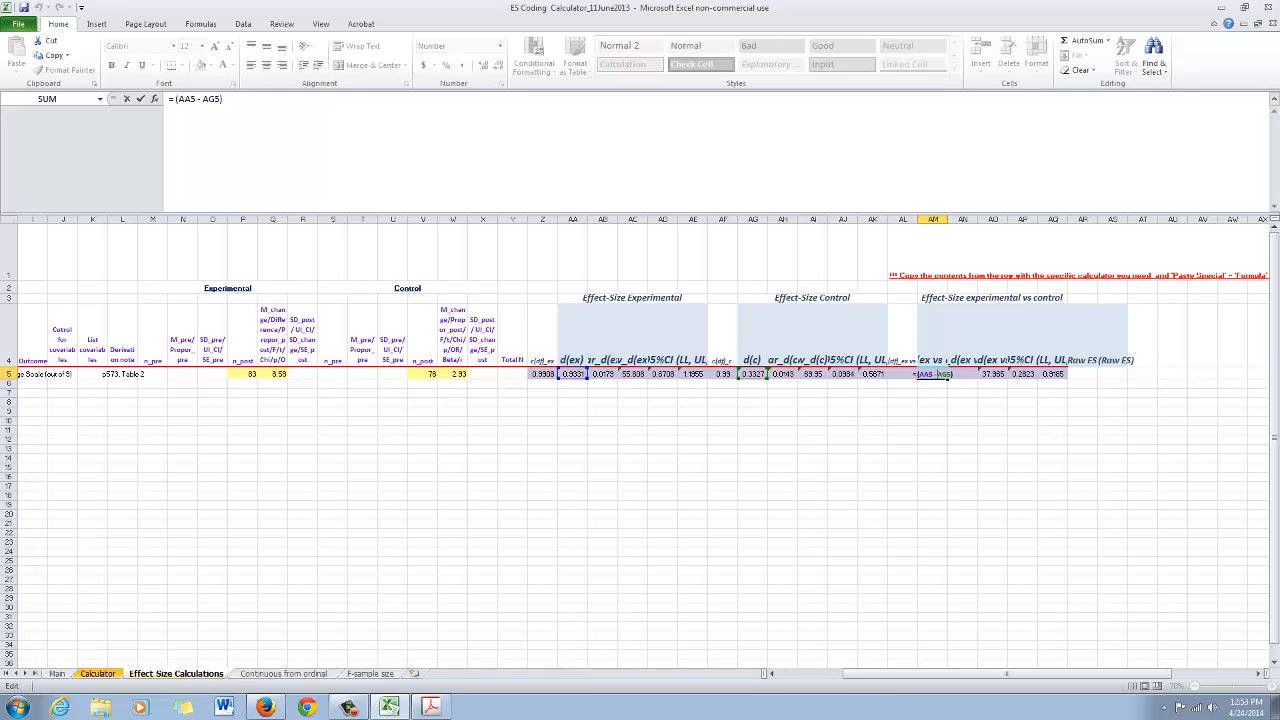
{"action": "key", "text": "ctrl+Return"}
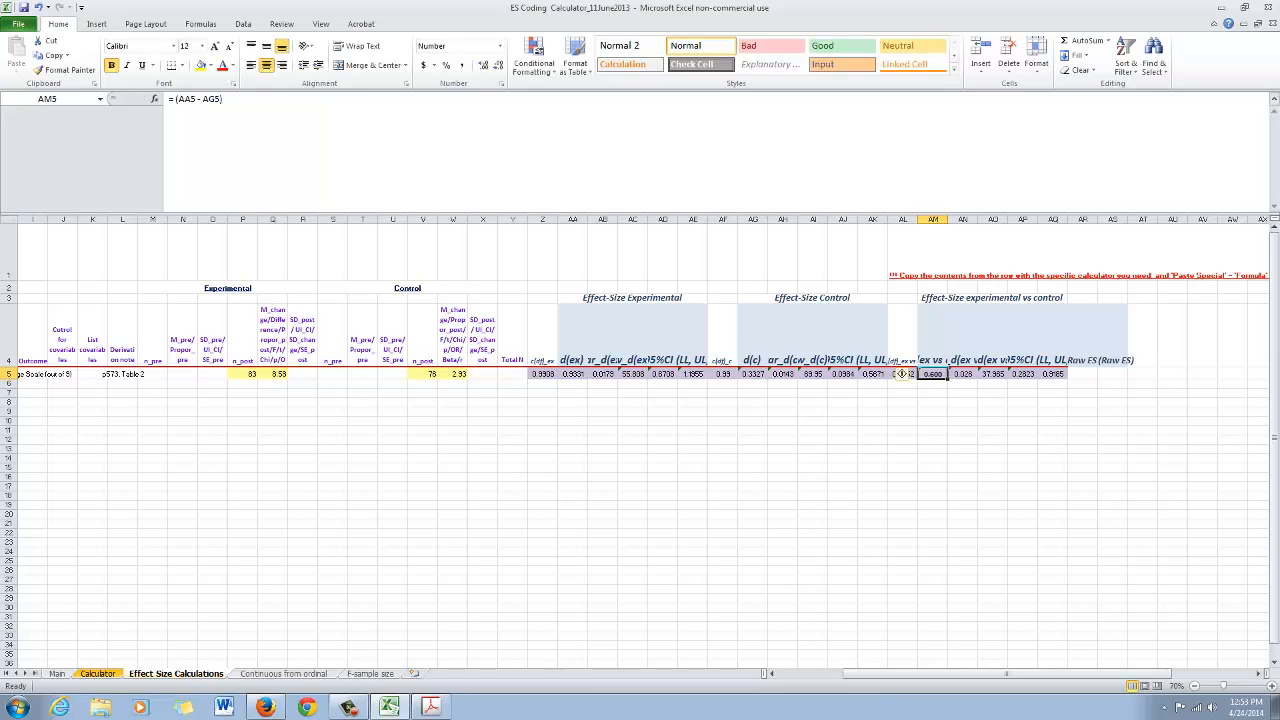
{"action": "left_click", "coordinate": [572, 373]}
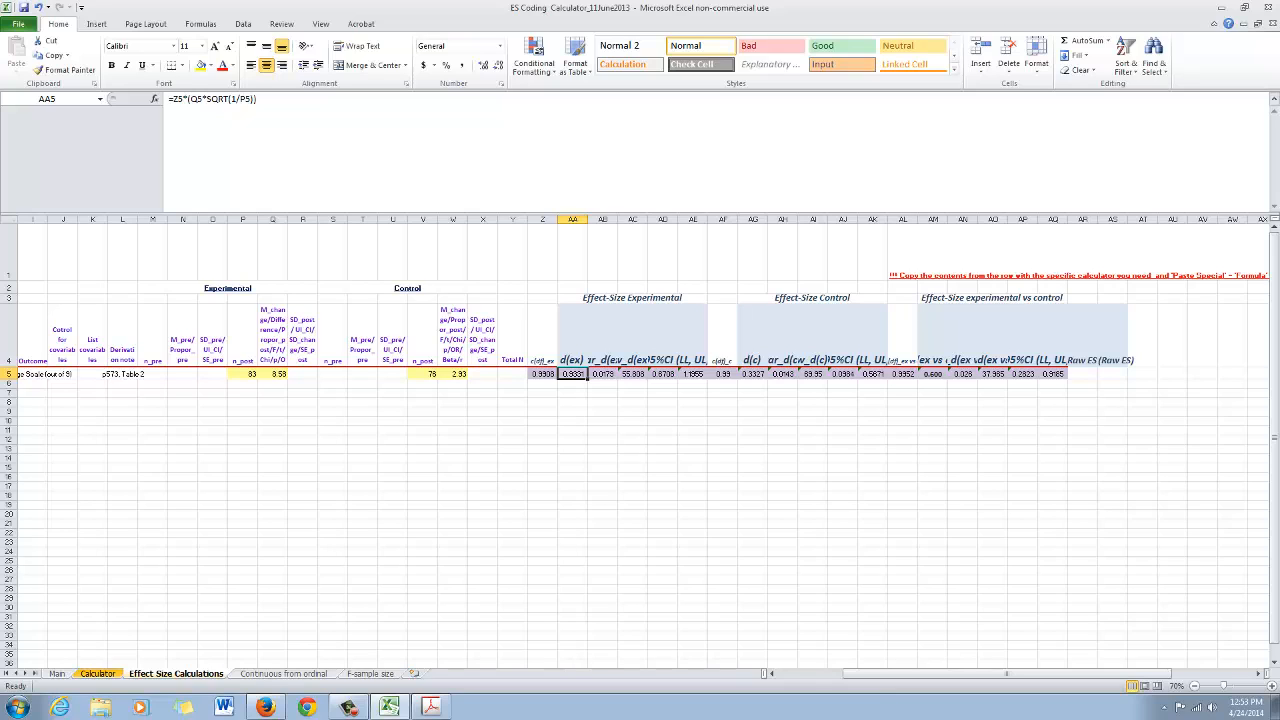
{"action": "left_click", "coordinate": [752, 373]}
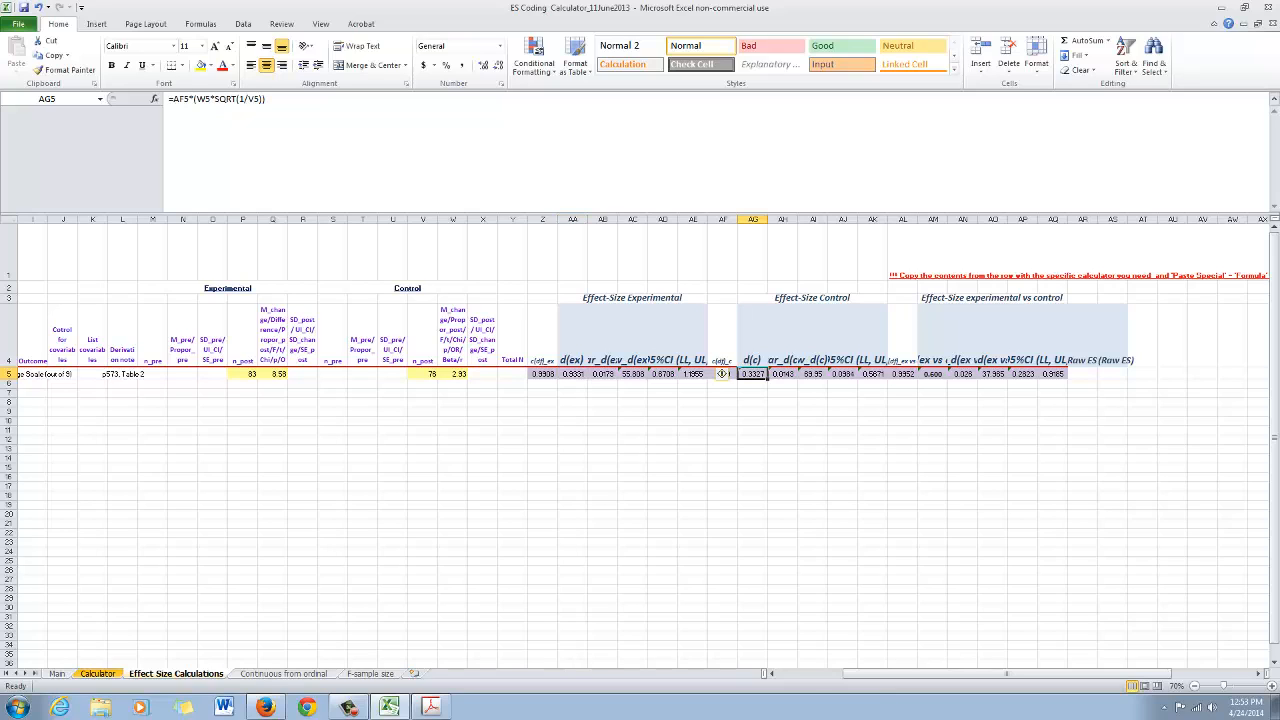
{"action": "left_click", "coordinate": [932, 373]}
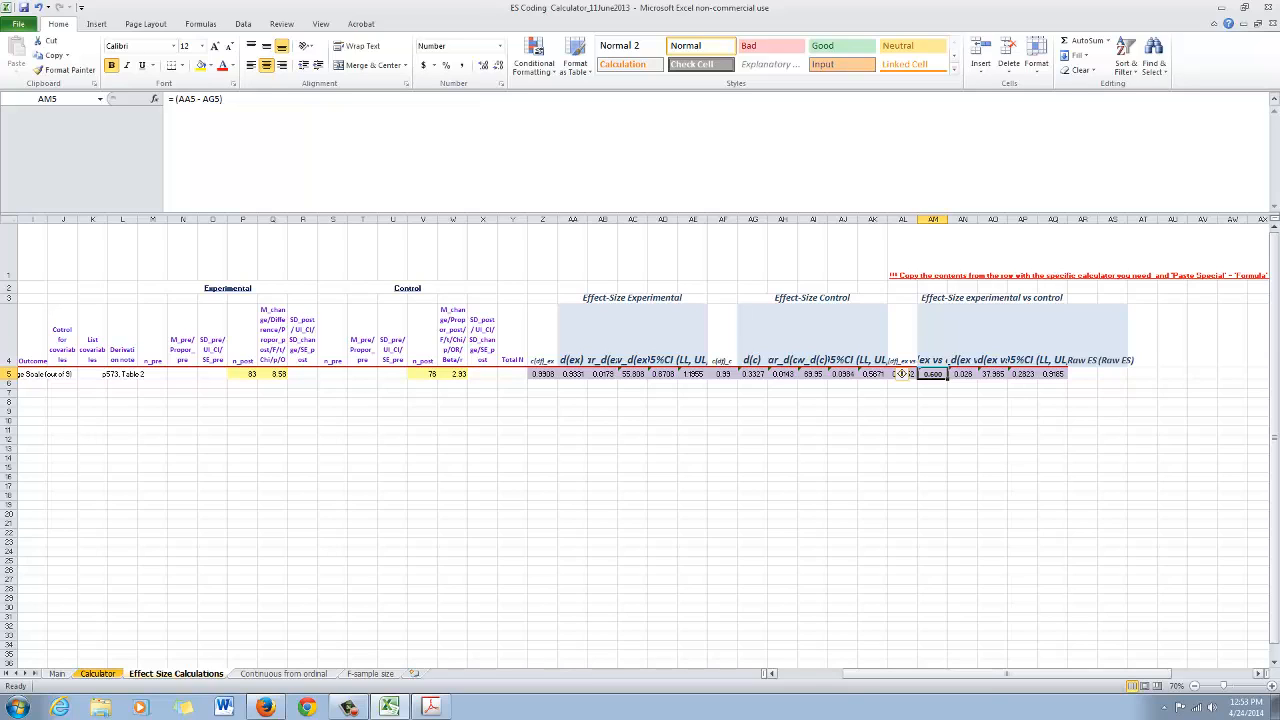
Examine the row 4 headers of the variance, weight and 95% CI columns for each effect size group
{"action": "mouse_move", "coordinate": [1006, 673]}
{"action": "left_mouse_down"}
{"action": "mouse_move", "coordinate": [941, 673]}
{"action": "mouse_move", "coordinate": [990, 673]}
{"action": "left_mouse_up"}
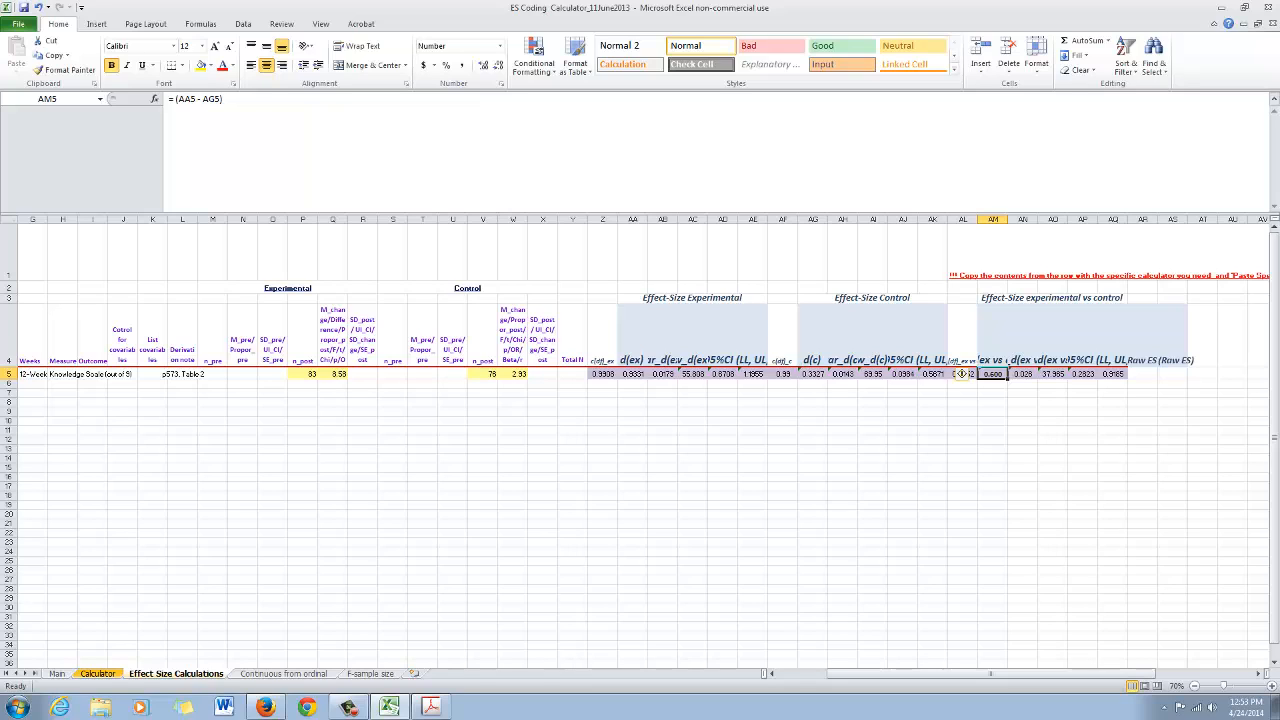
{"action": "left_click", "coordinate": [670, 360]}
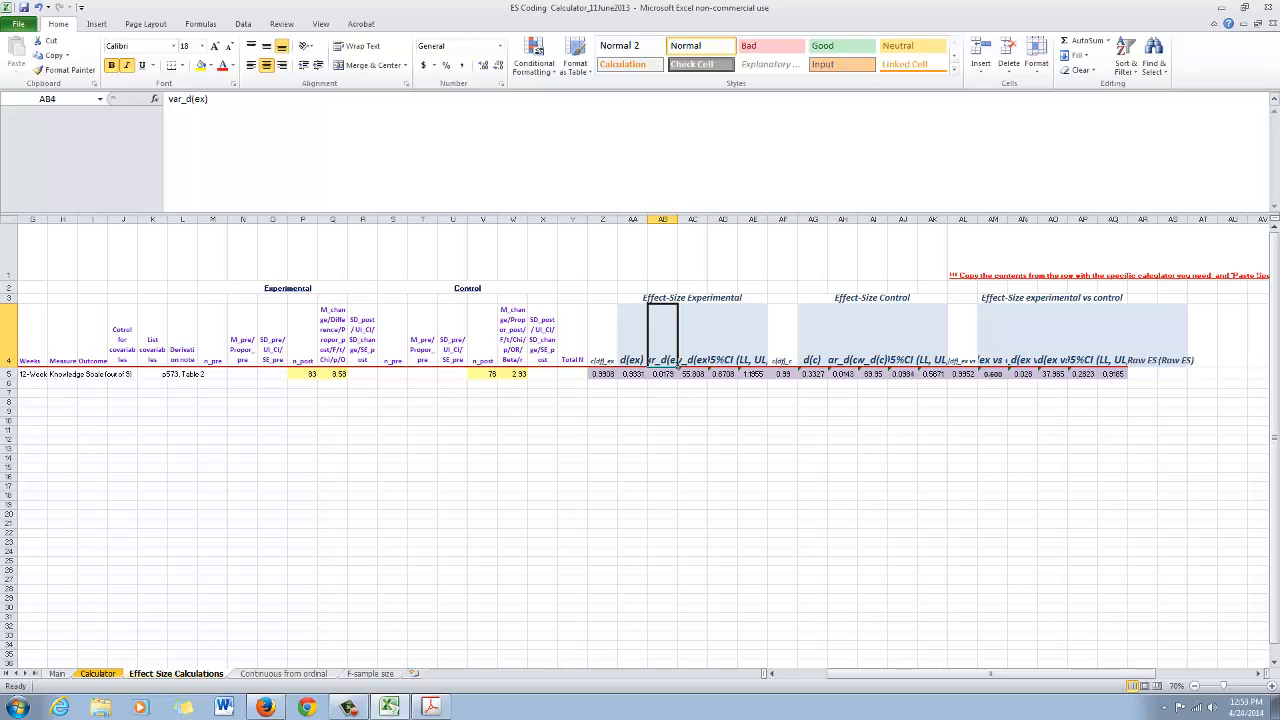
{"action": "left_click", "coordinate": [708, 364]}
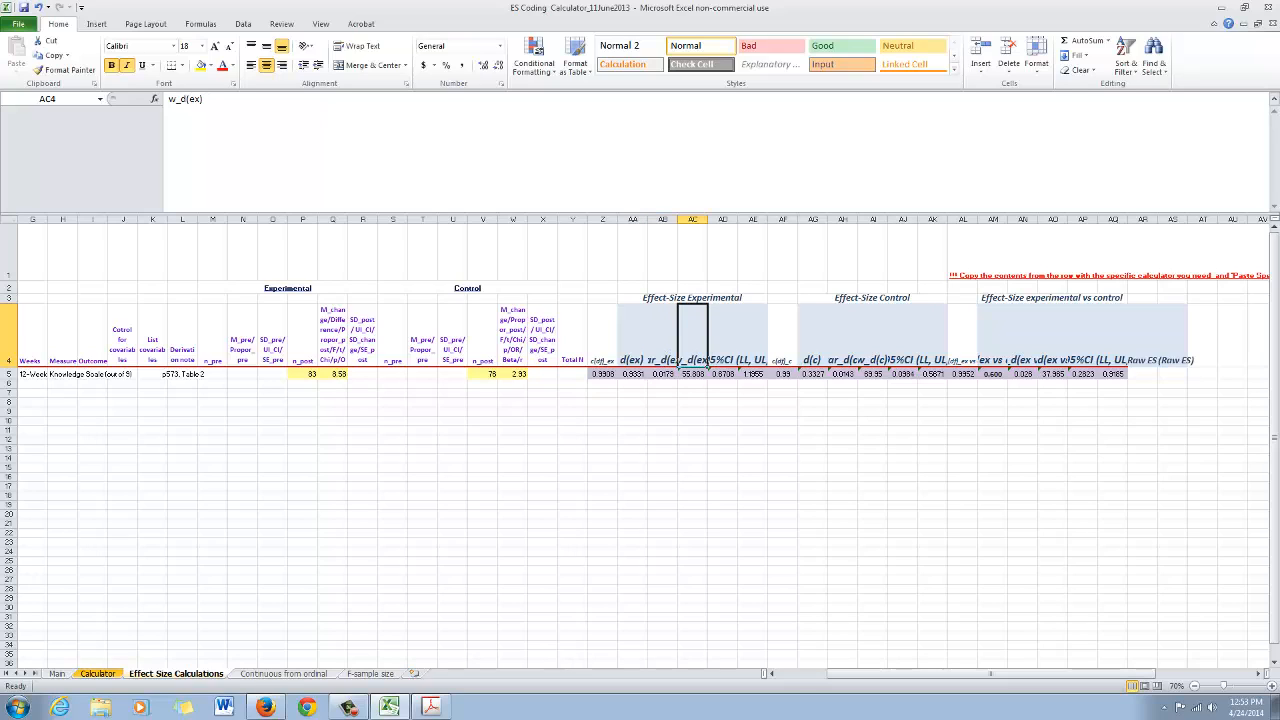
{"action": "left_click", "coordinate": [738, 336]}
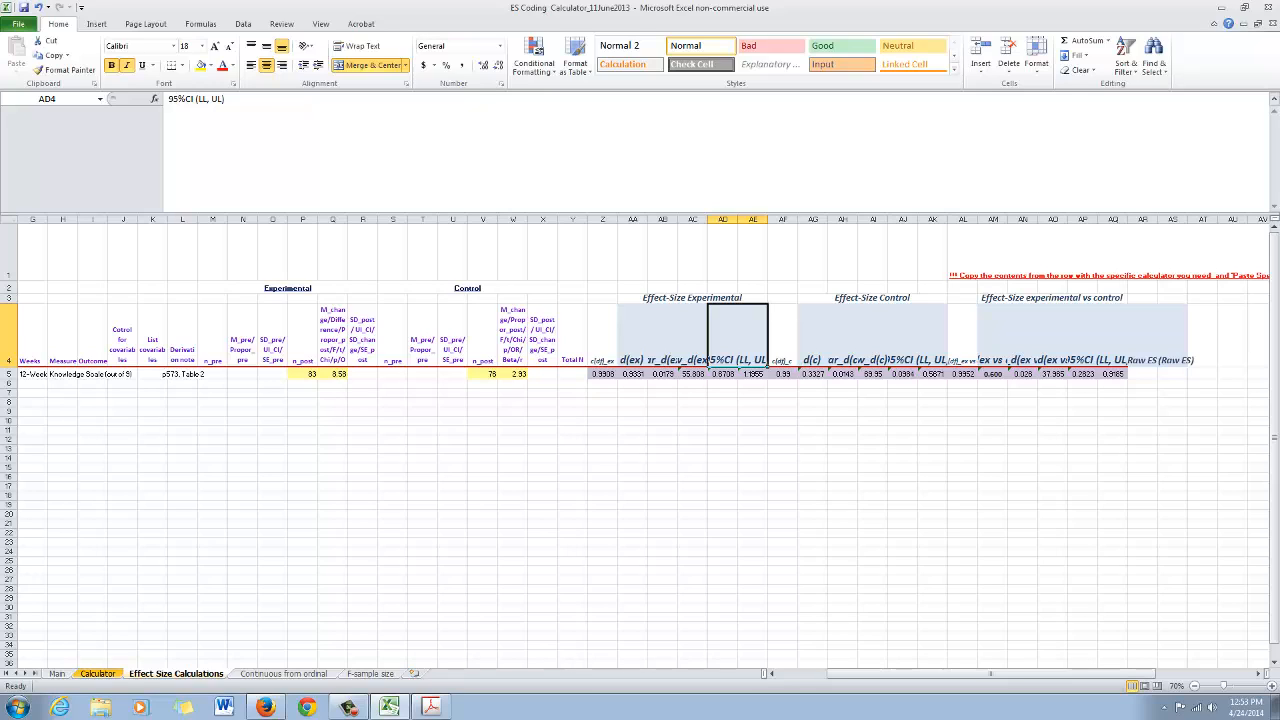
{"action": "left_click", "coordinate": [843, 345]}
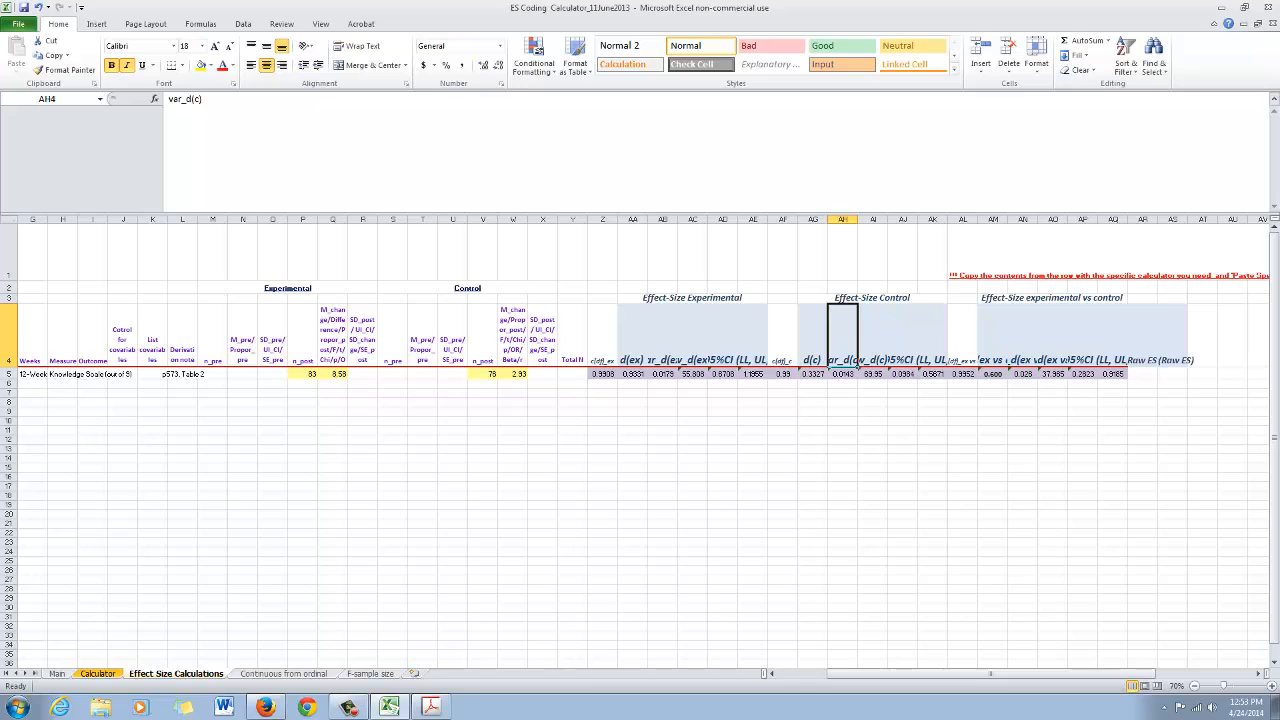
{"action": "left_click", "coordinate": [873, 343]}
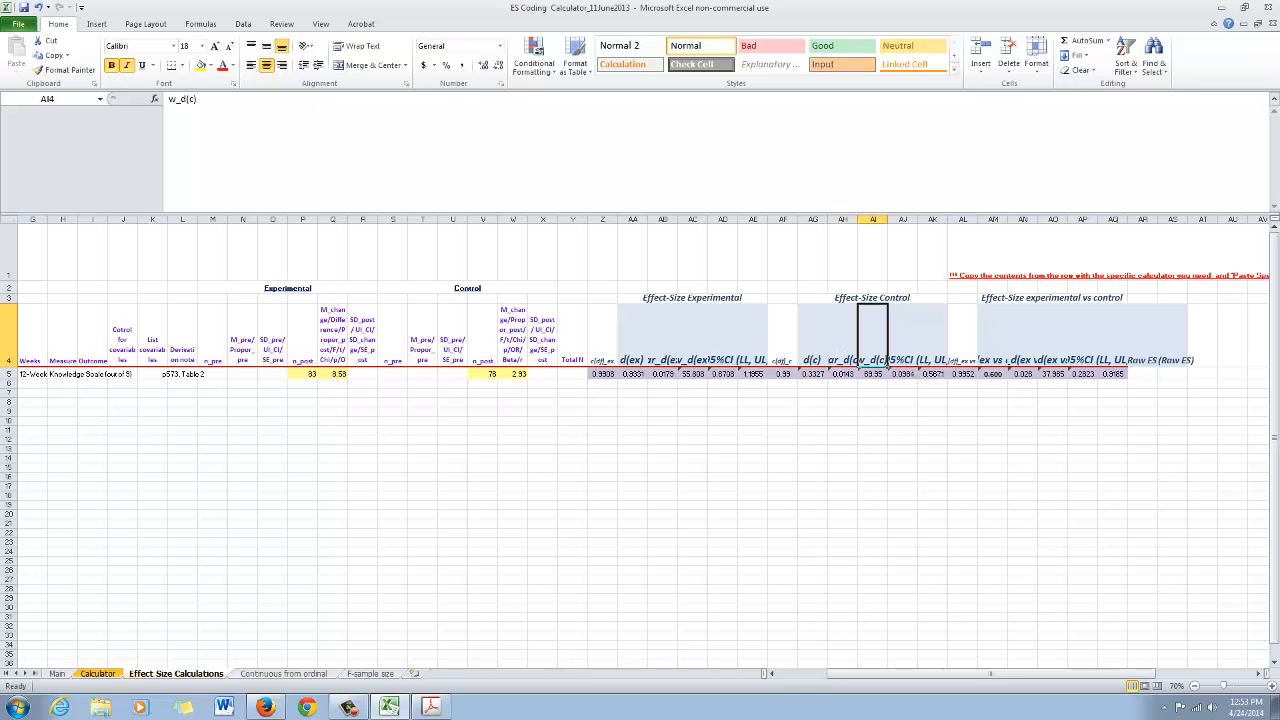
{"action": "left_click", "coordinate": [912, 343]}
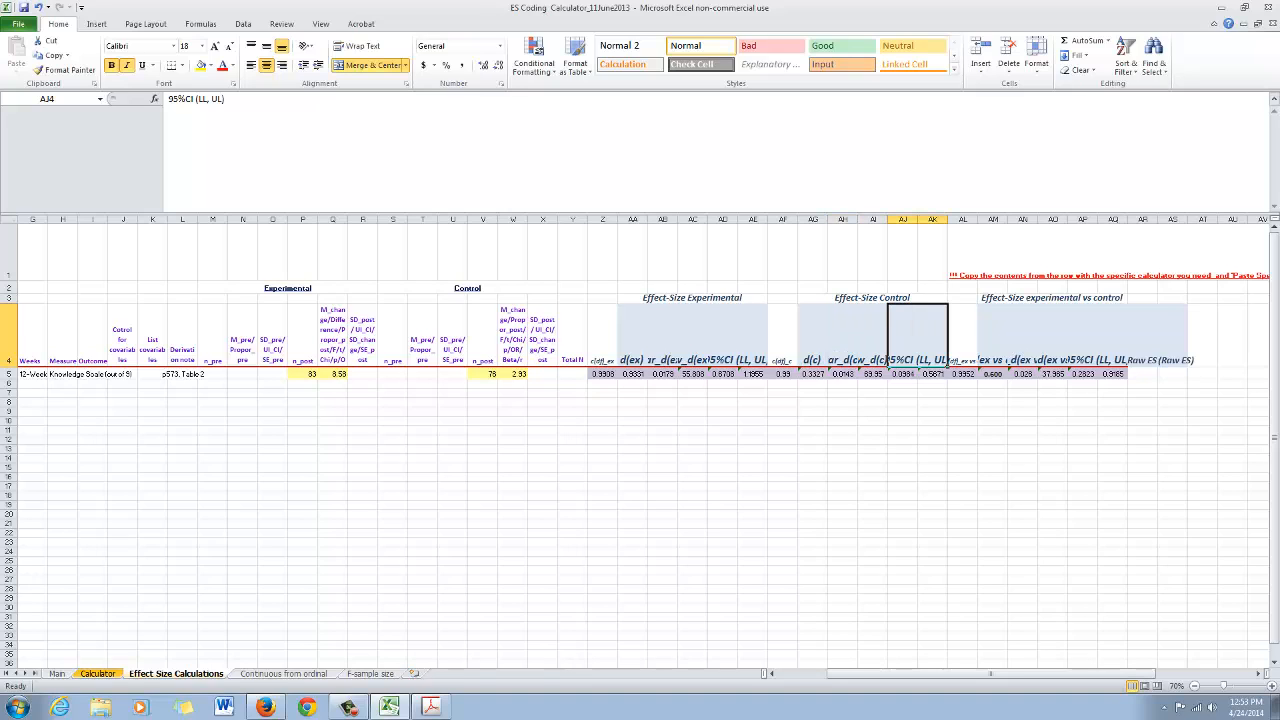
{"action": "left_click", "coordinate": [1022, 343]}
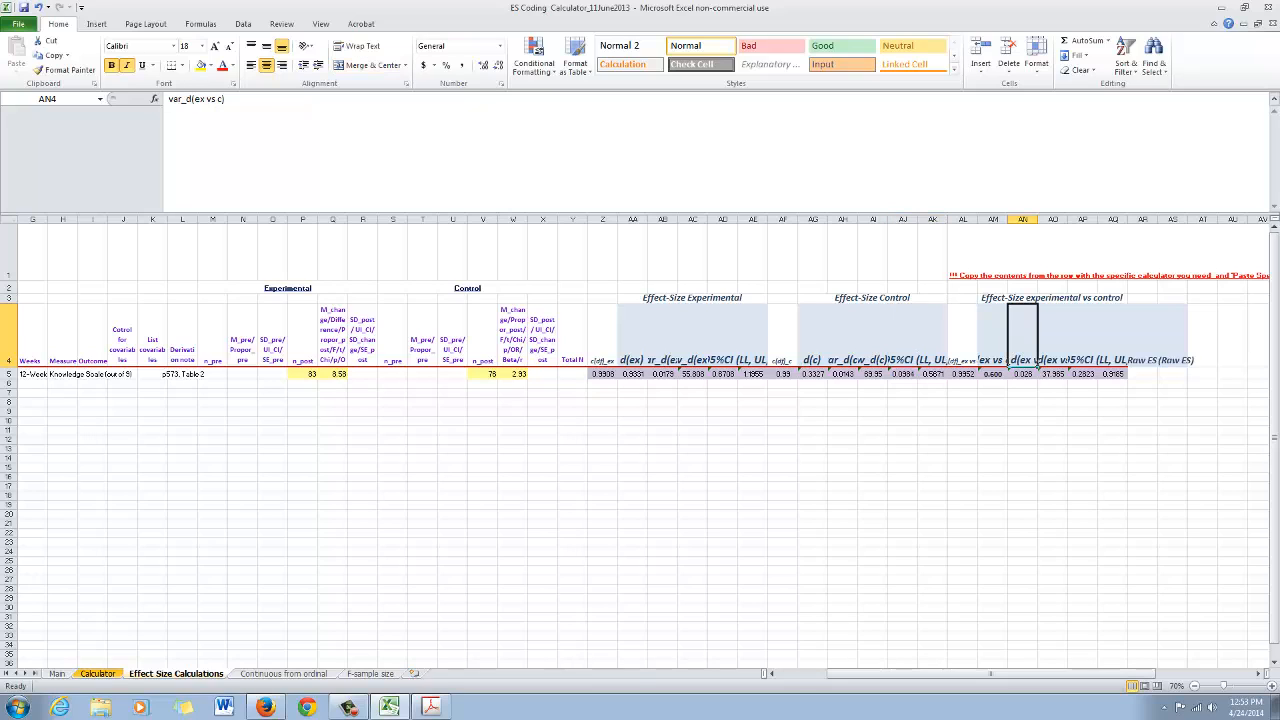
{"action": "left_click", "coordinate": [1052, 343]}
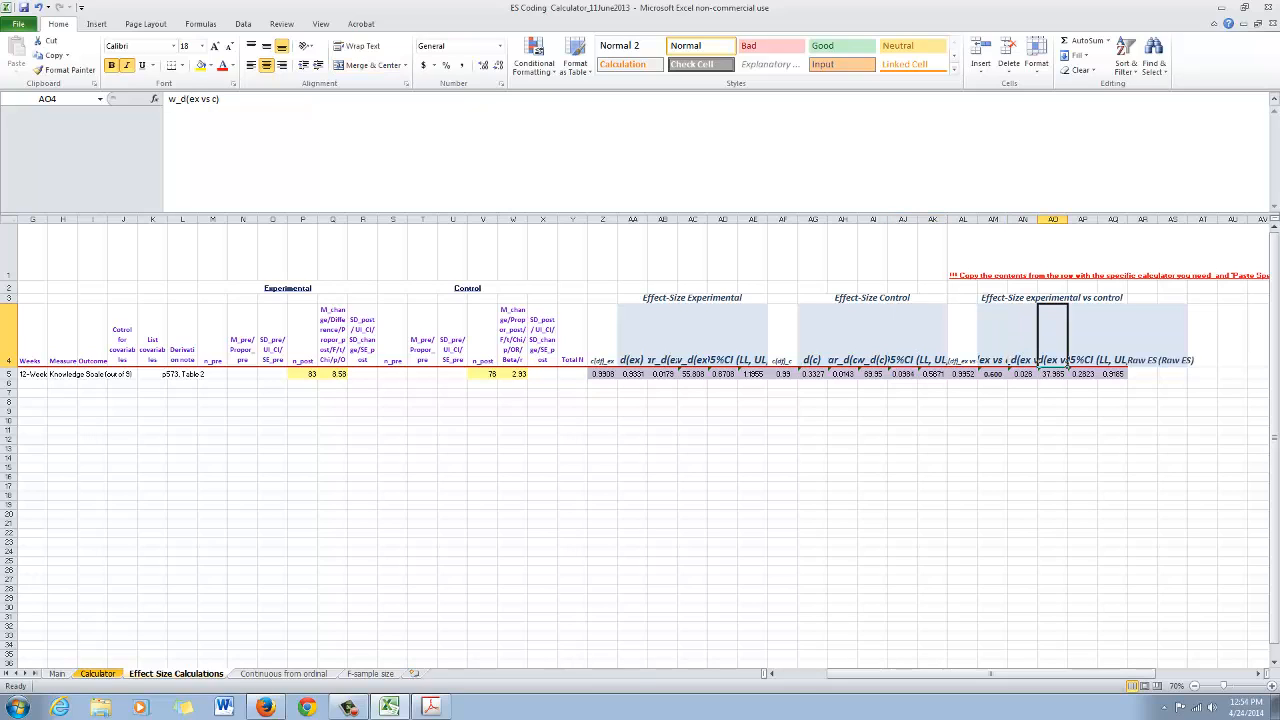
{"action": "left_click", "coordinate": [1097, 343]}
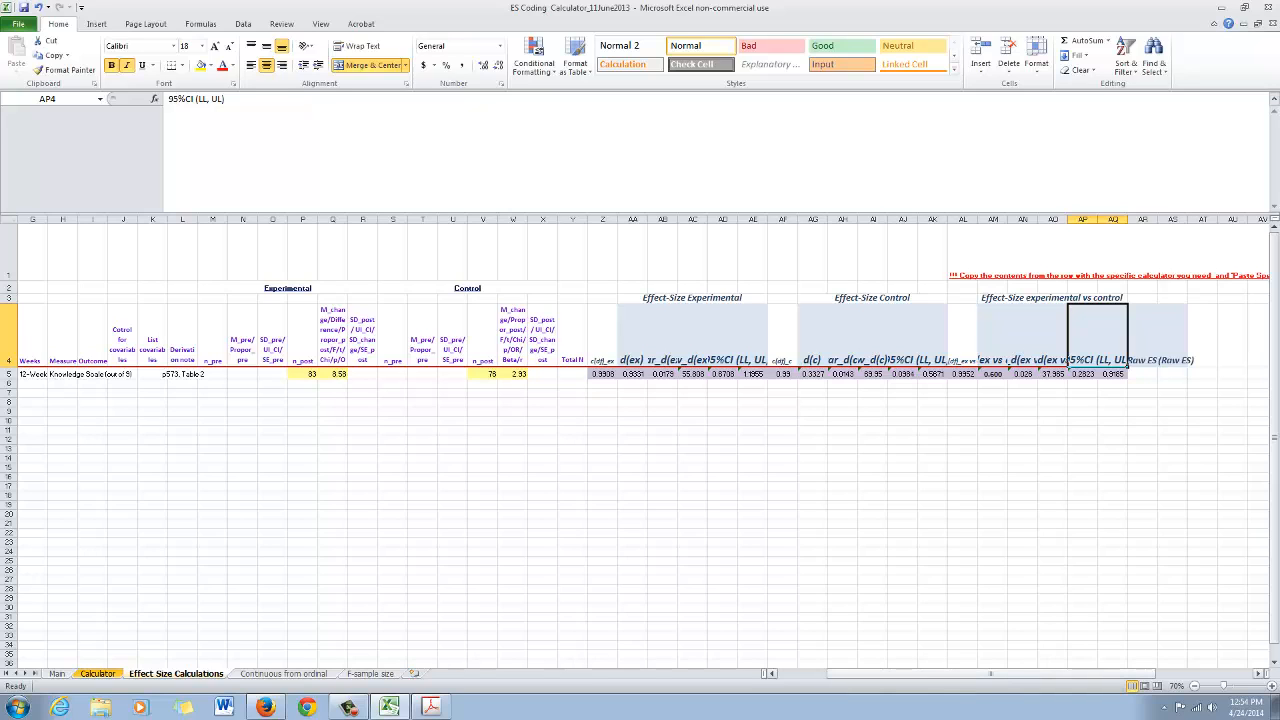
{"action": "scroll", "coordinate": [640, 440], "scroll_direction": "left", "scroll_amount": 2}
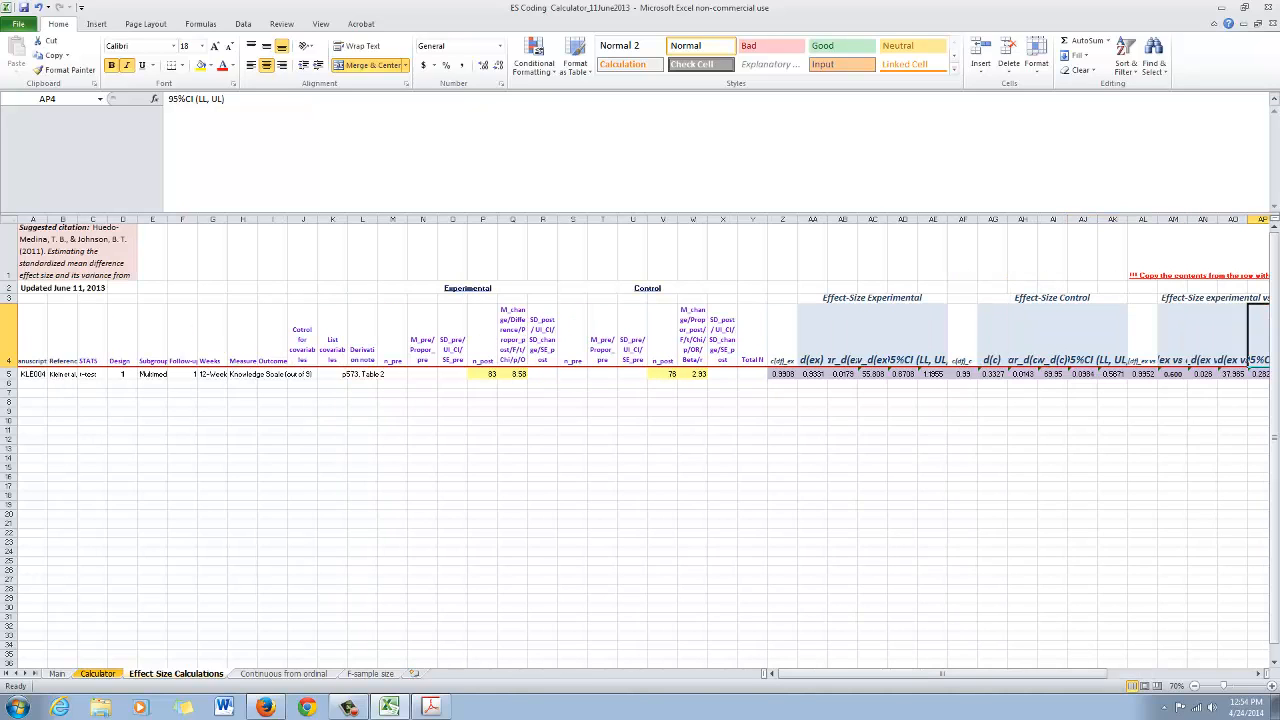
Arrange the workbook and the Klein et al. (2011) PDF windows side by side
{"action": "left_click", "coordinate": [431, 707]}
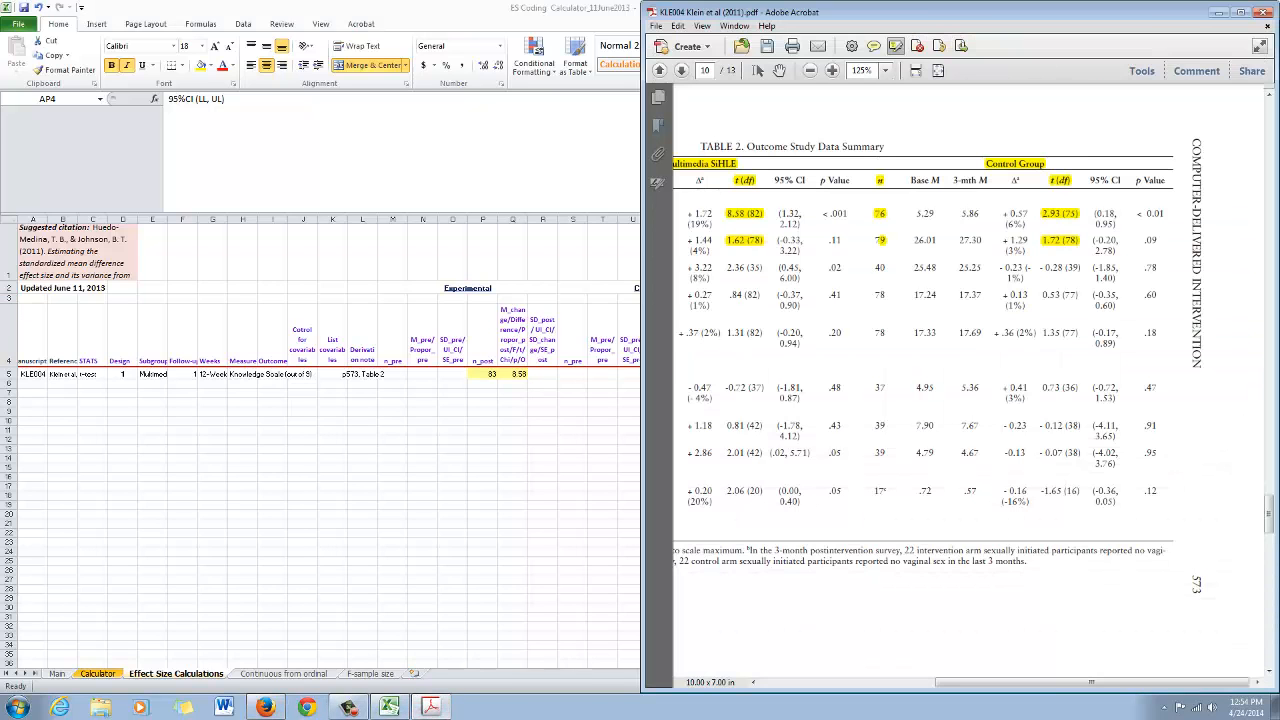
{"action": "left_click_drag", "start_coordinate": [930, 12], "coordinate": [1279, 42]}
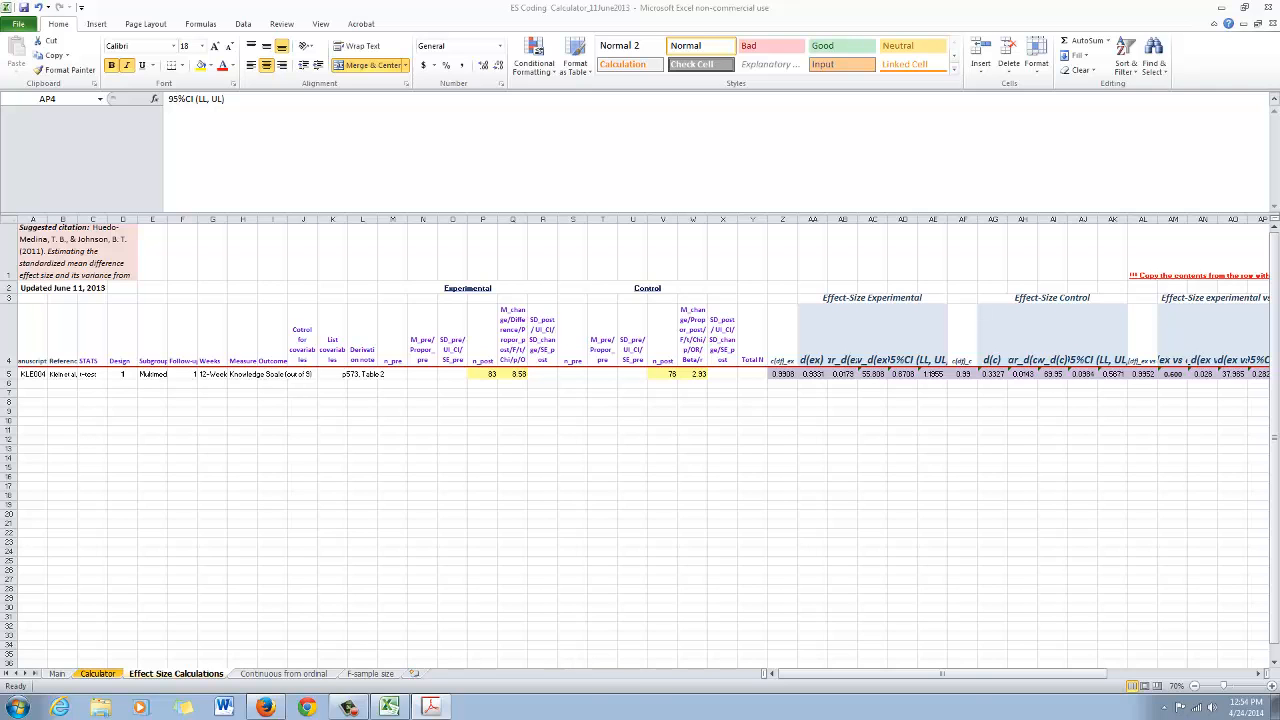
{"action": "left_click_drag", "start_coordinate": [1279, 42], "coordinate": [930, 25]}
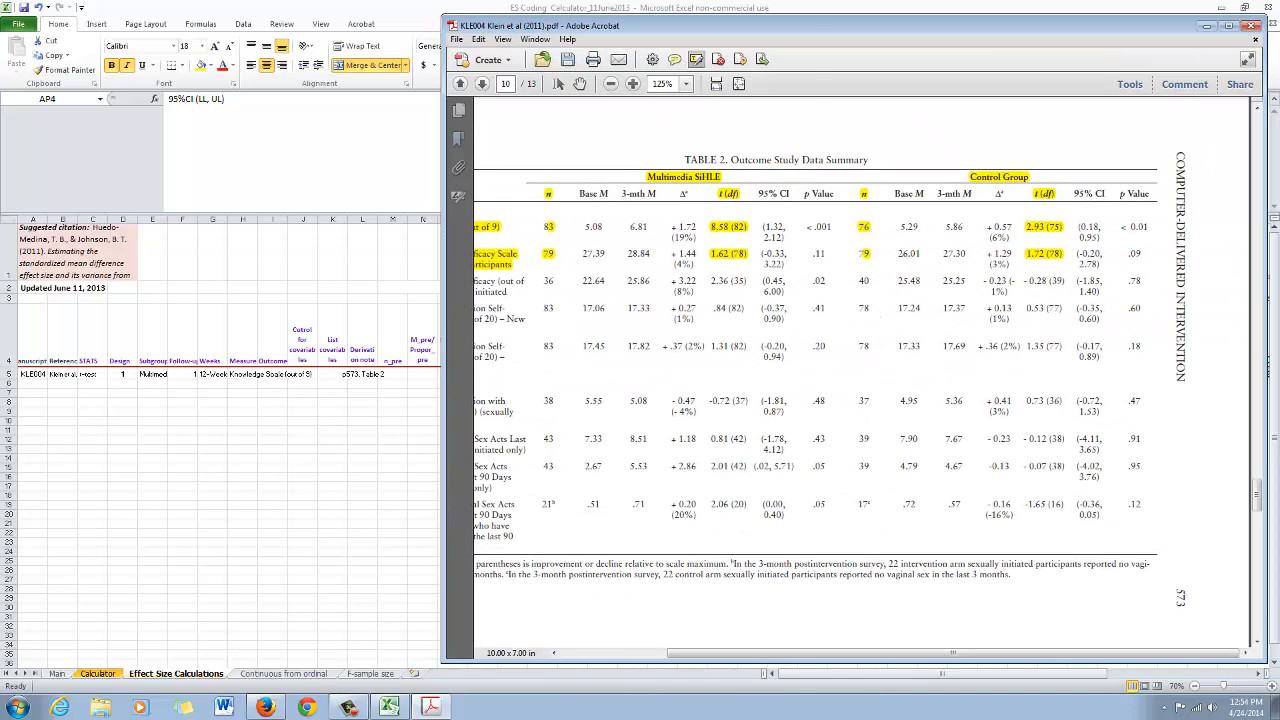
{"action": "left_click", "coordinate": [1229, 26]}
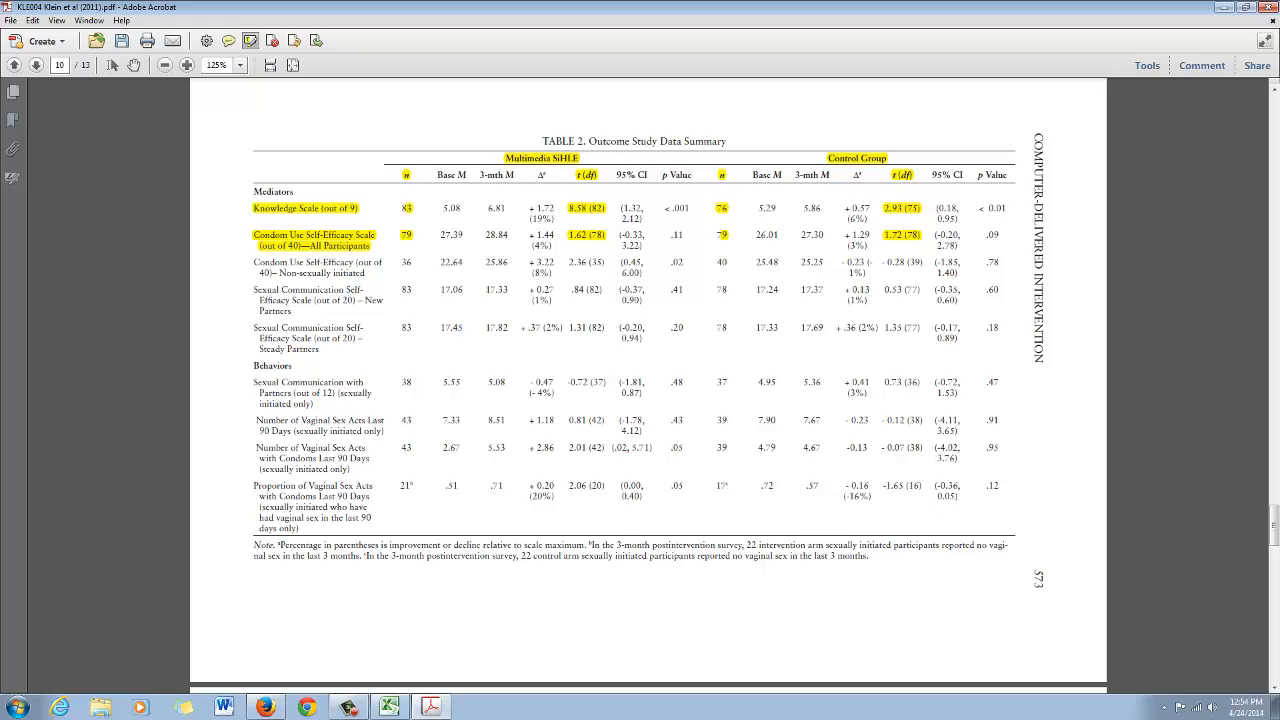
{"action": "mouse_move", "coordinate": [450, 7]}
{"action": "left_mouse_down"}
{"action": "mouse_move", "coordinate": [597, 40]}
{"action": "mouse_move", "coordinate": [671, 19]}
{"action": "mouse_move", "coordinate": [647, 8]}
{"action": "mouse_move", "coordinate": [434, 25]}
{"action": "left_mouse_up"}
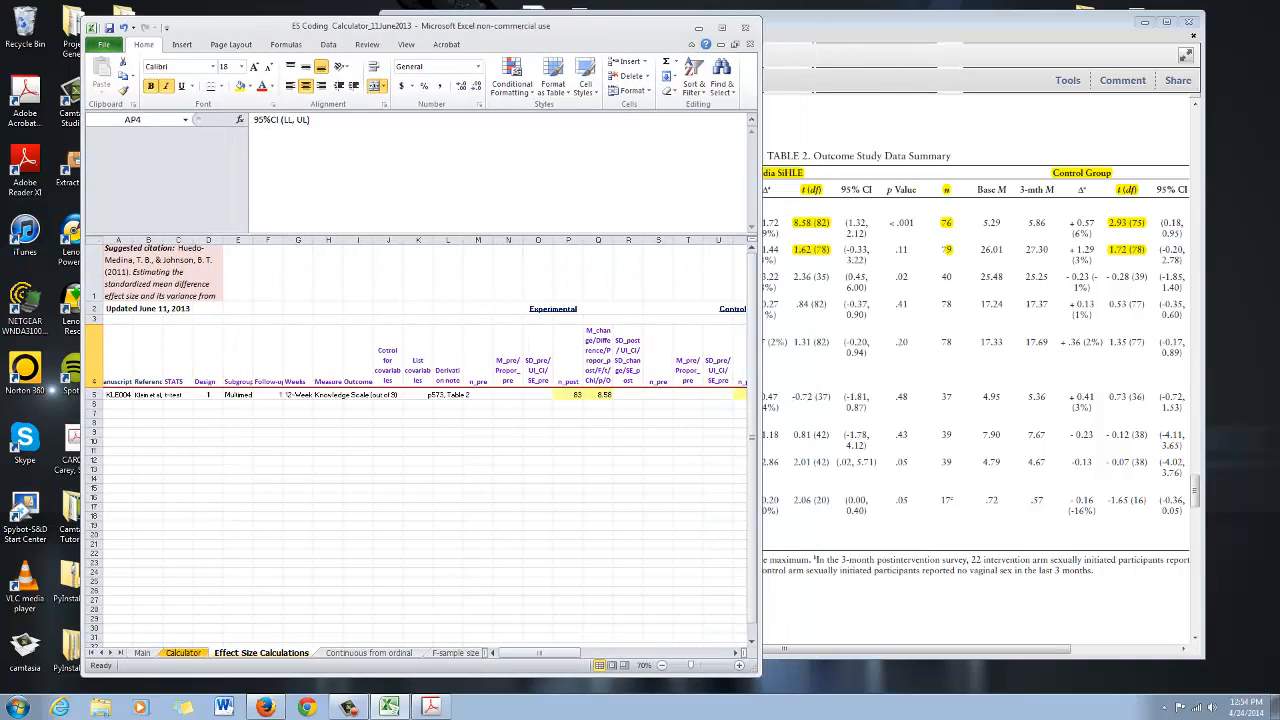
Copy the t-test row from the Calculator sheet and paste it into row 6 of Effect Size Calculations
{"action": "left_click", "coordinate": [183, 653]}
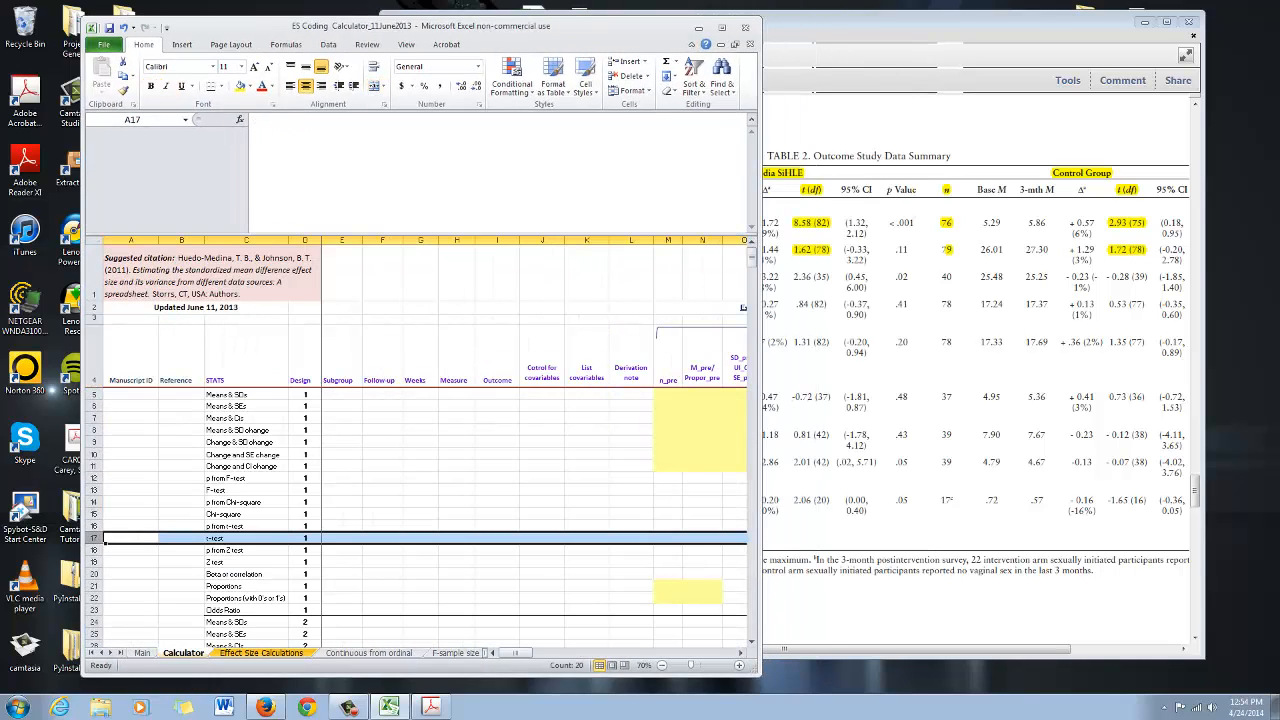
{"action": "left_click", "coordinate": [342, 478]}
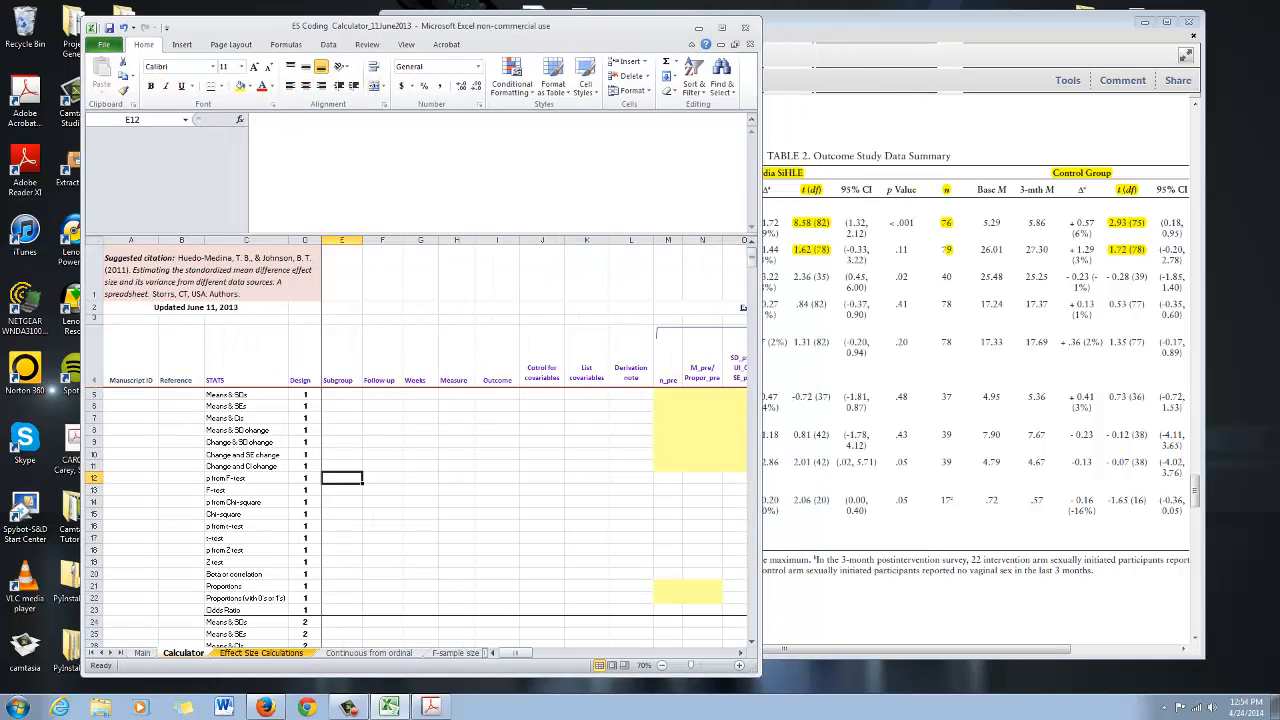
{"action": "left_click", "coordinate": [246, 538]}
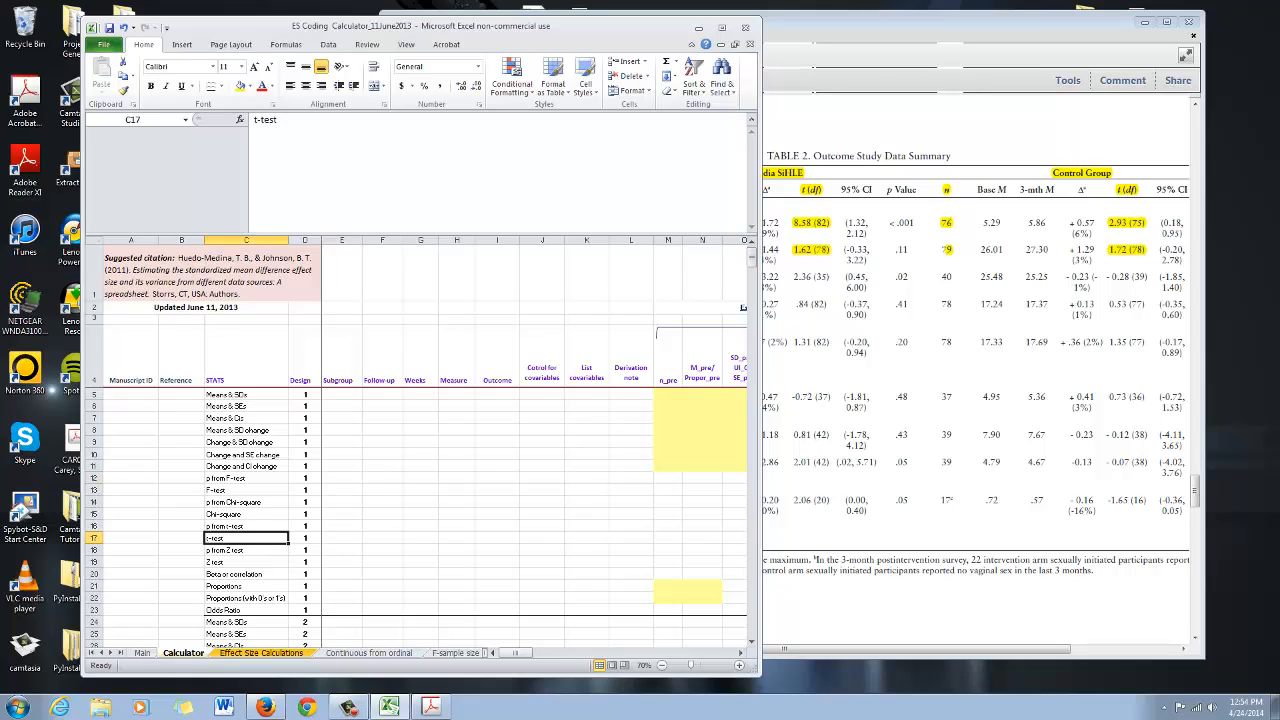
{"action": "left_click", "coordinate": [94, 538]}
{"action": "key", "text": "ctrl+c"}
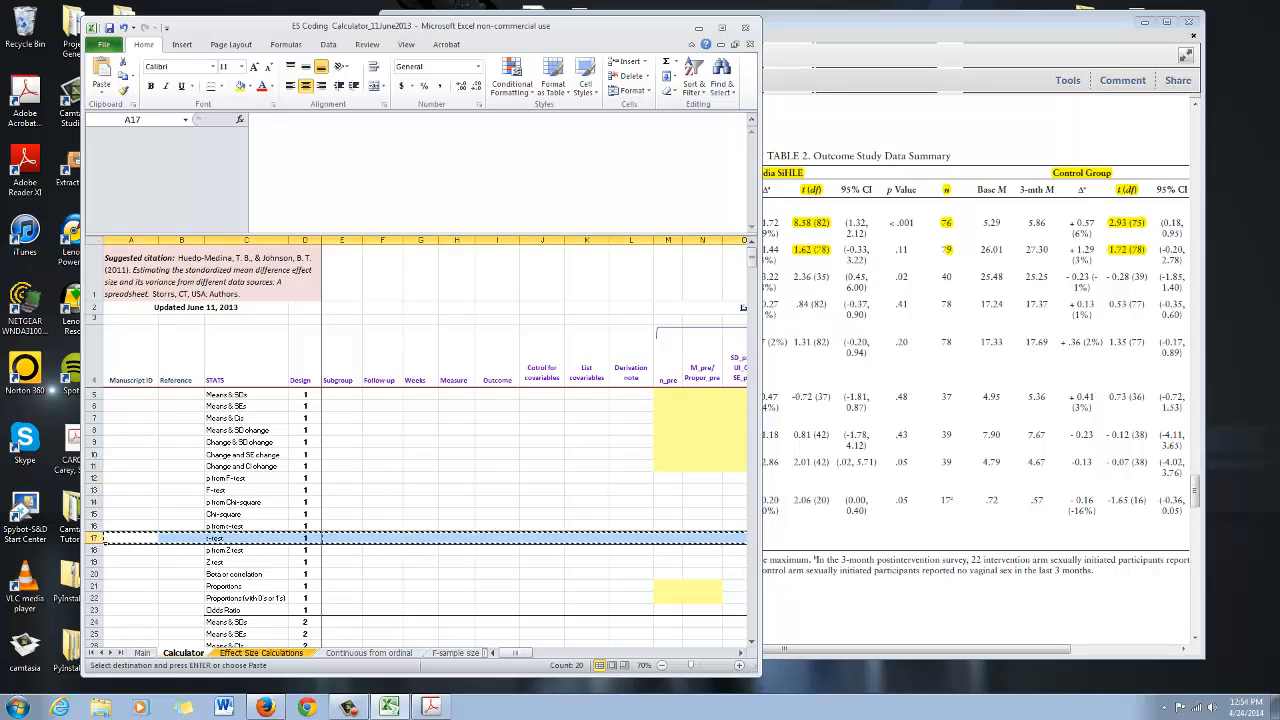
{"action": "key", "text": "ctrl+Page_Down"}
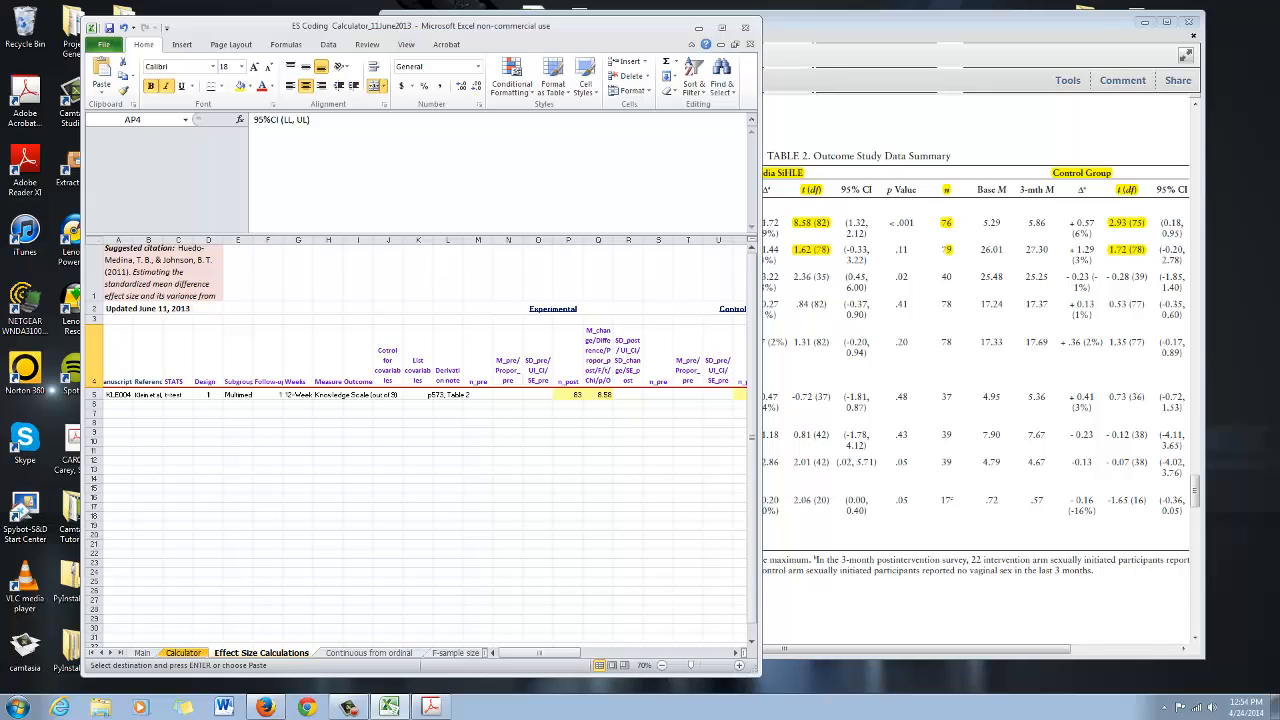
{"action": "left_click", "coordinate": [94, 404]}
{"action": "key", "text": "ctrl+v"}
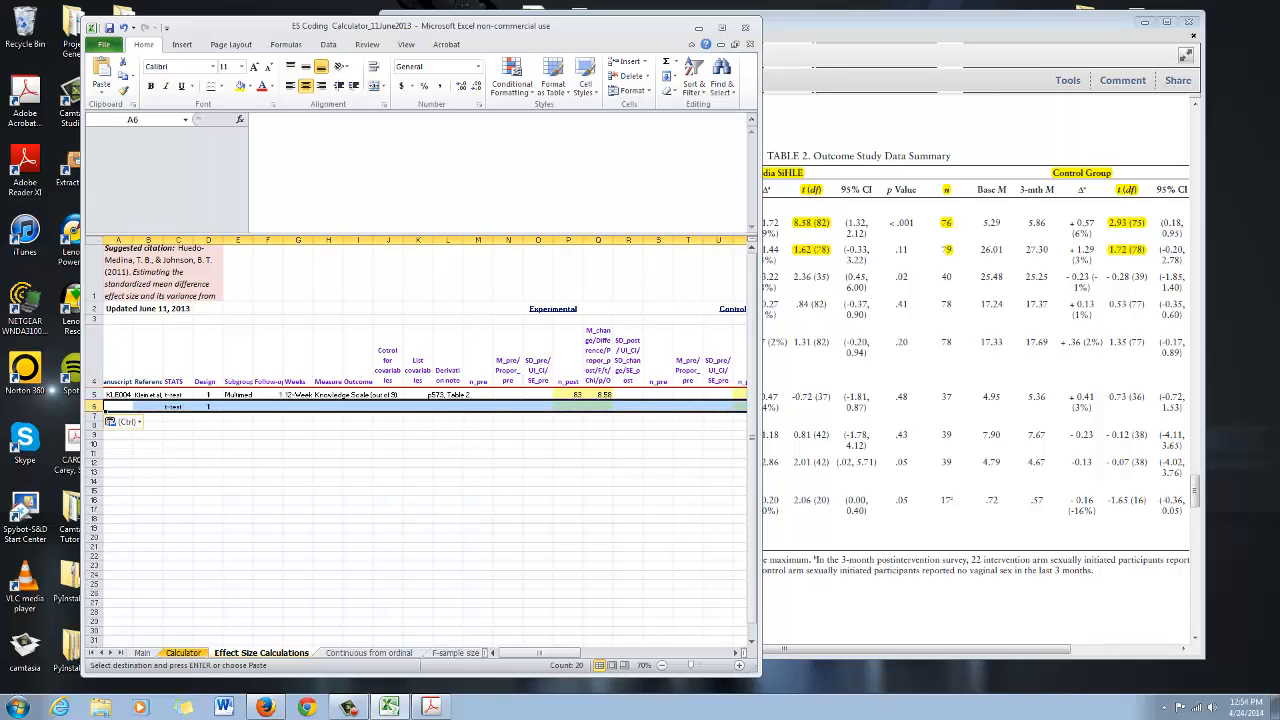
{"action": "key", "text": "Escape"}
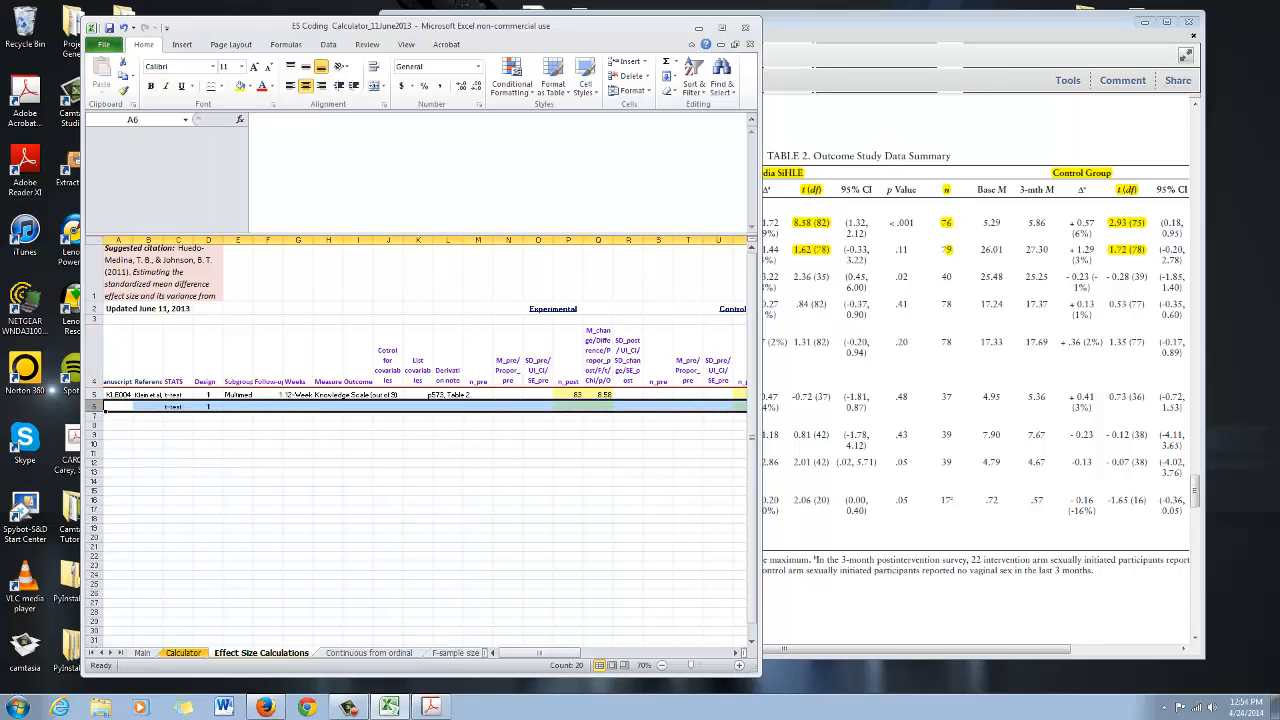
{"action": "left_click", "coordinate": [208, 454]}
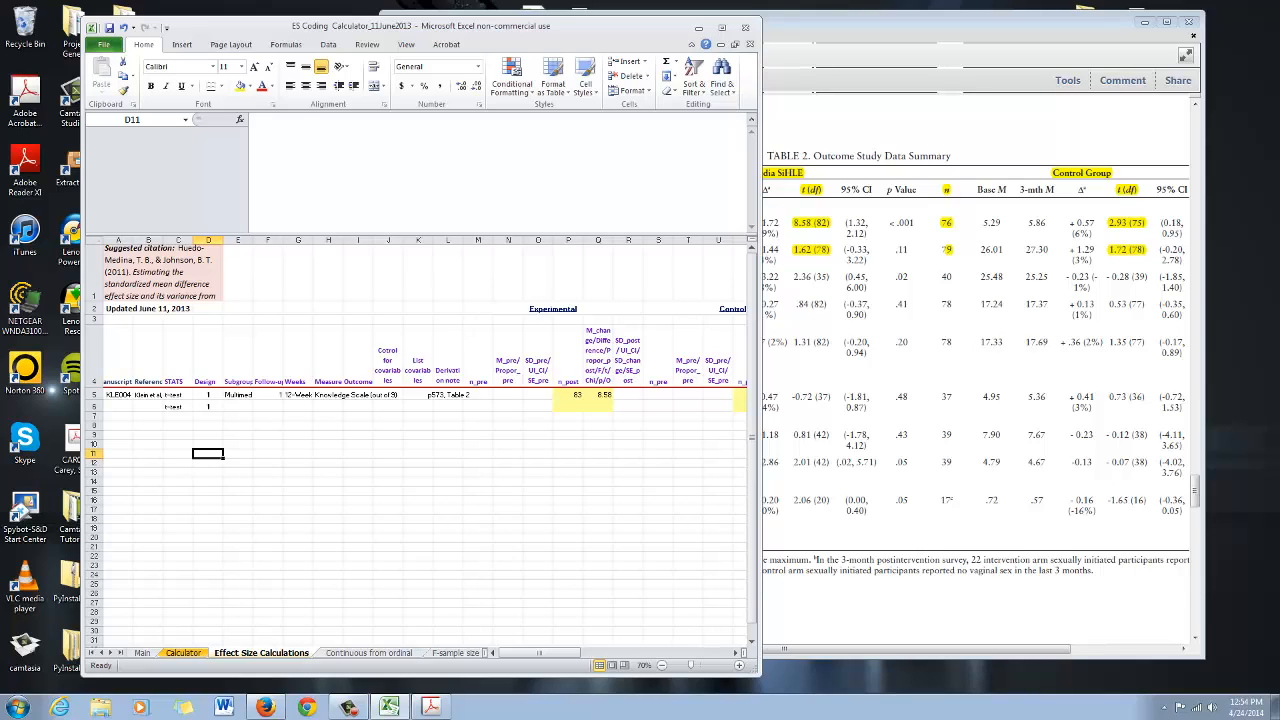
Copy the manuscript ID and reference from row 5 into row 6
{"action": "left_click", "coordinate": [118, 370]}
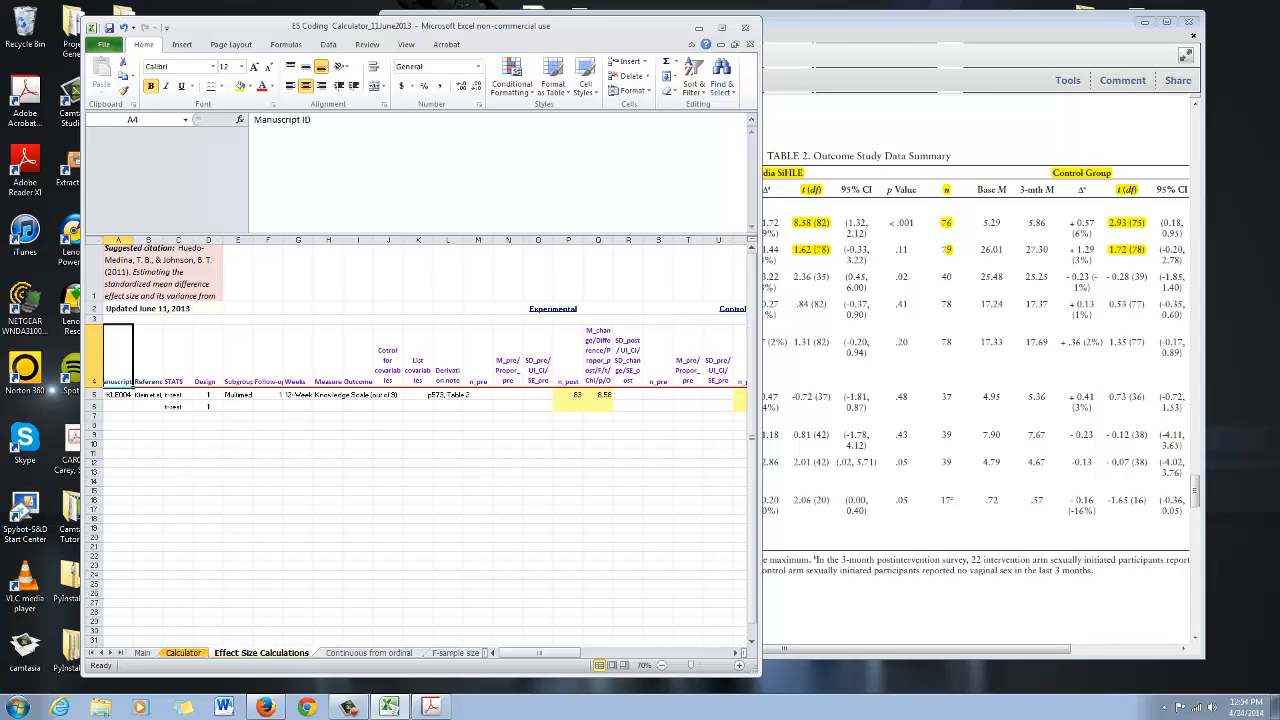
{"action": "left_click", "coordinate": [148, 362]}
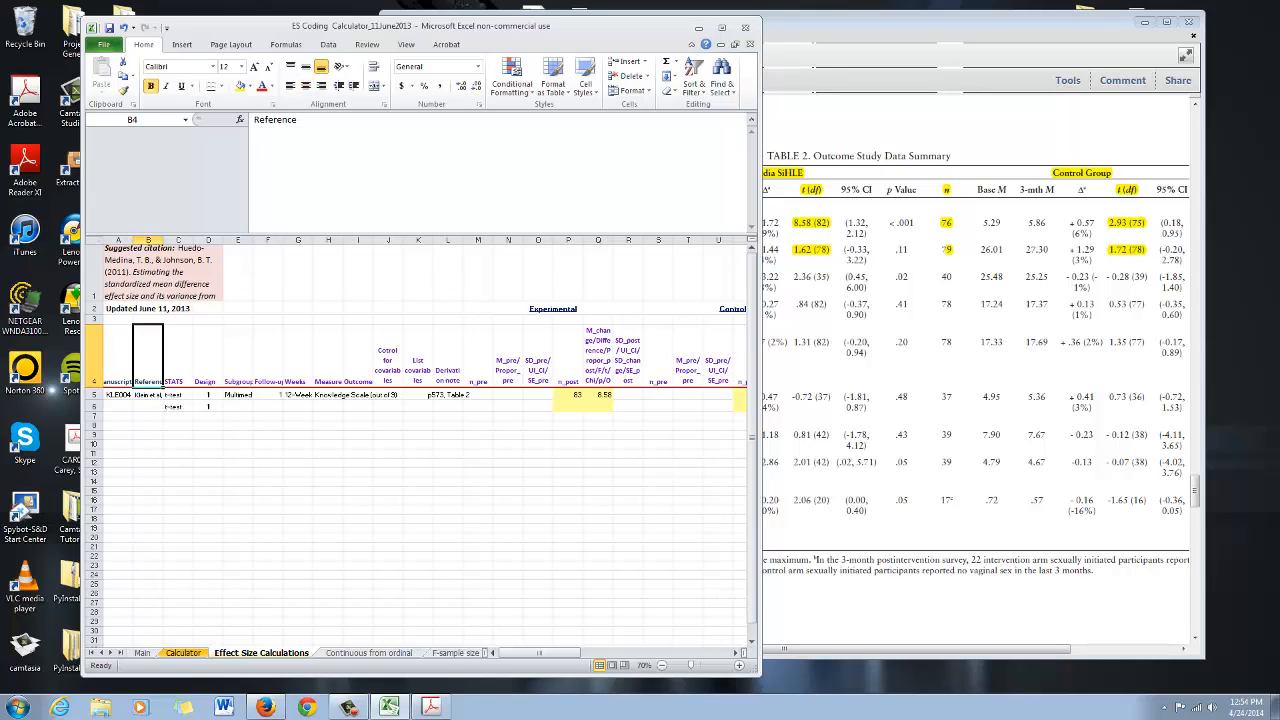
{"action": "left_click_drag", "start_coordinate": [118, 395], "coordinate": [148, 395]}
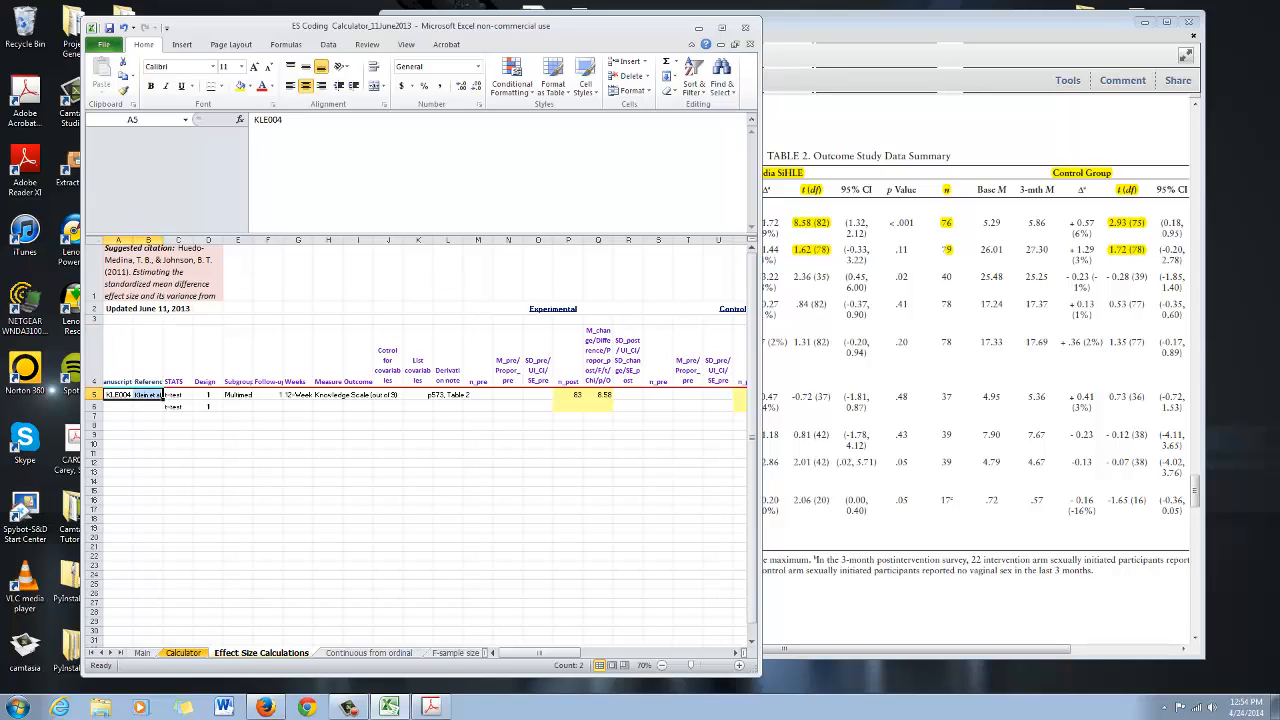
{"action": "key", "text": "ctrl+c"}
{"action": "left_click", "coordinate": [118, 407]}
{"action": "key", "text": "ctrl+v"}
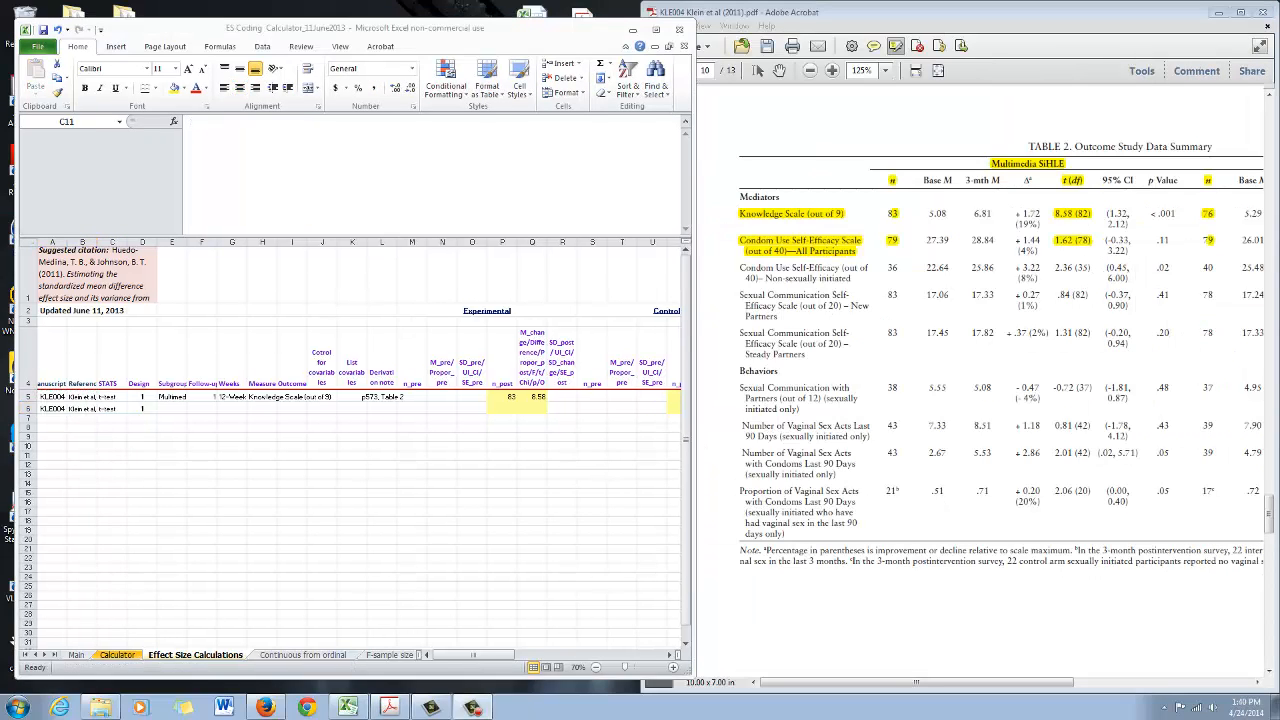
Copy the subgroup entry from row 5 into row 6
{"action": "left_click", "coordinate": [172, 397]}
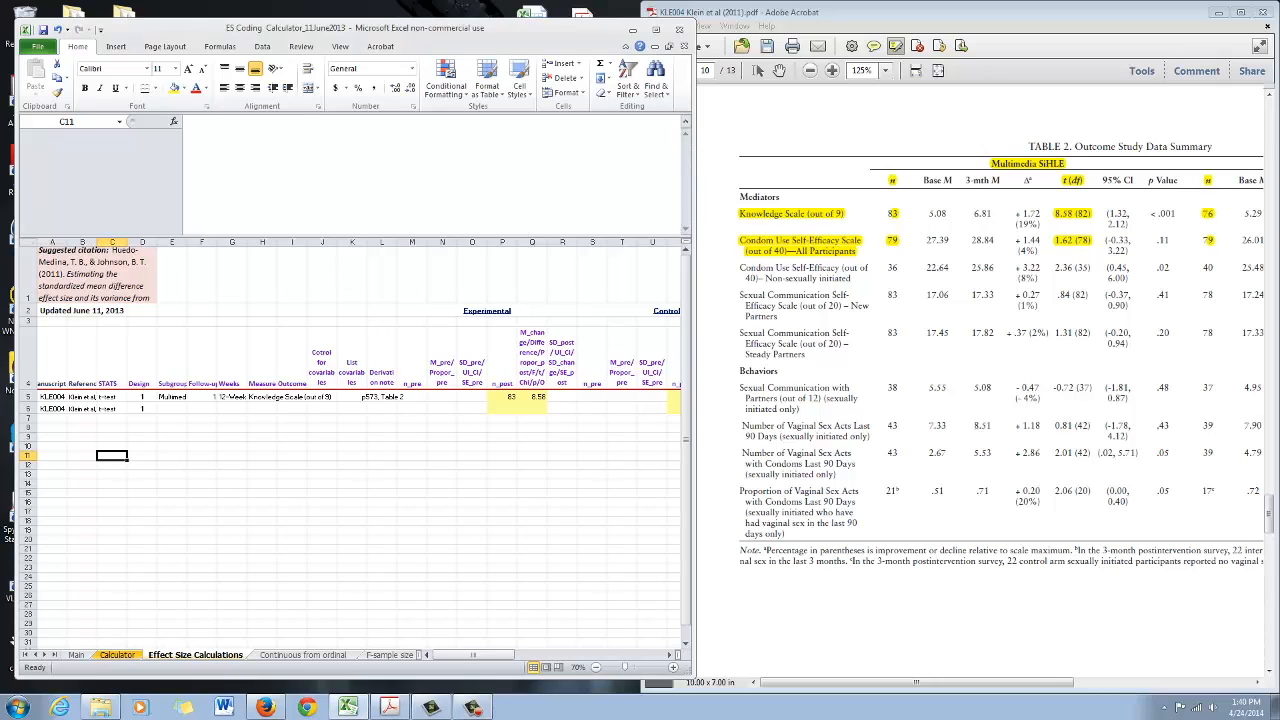
{"action": "left_click", "coordinate": [172, 397]}
{"action": "key", "text": "ctrl+c"}
{"action": "key", "text": "Down"}
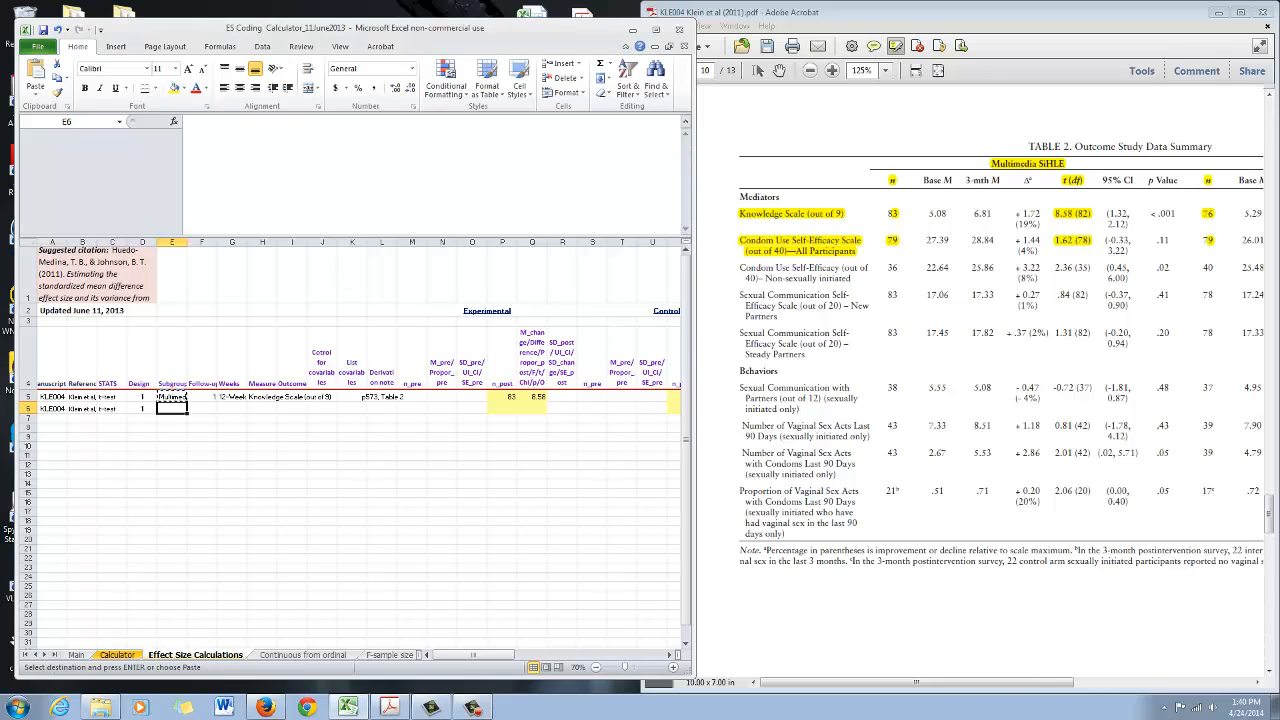
{"action": "key", "text": "ctrl+v"}
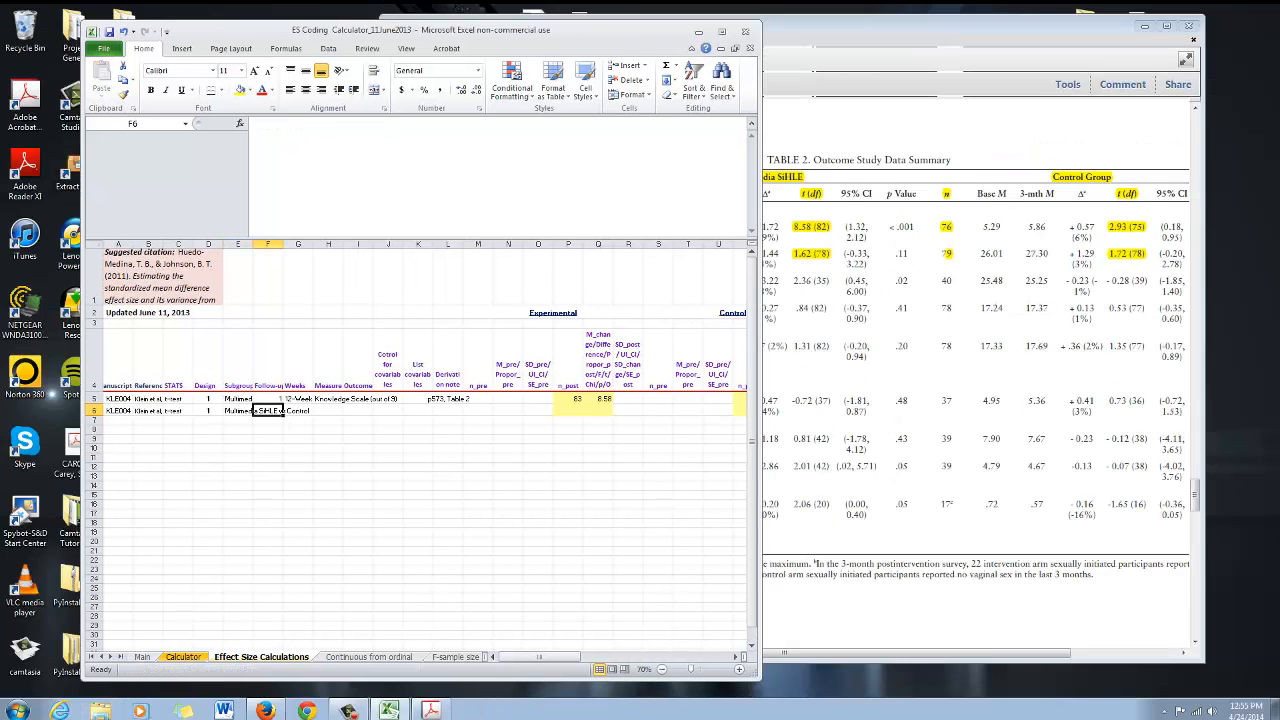
Copy the follow-up and weeks entries from row 5 into row 6, checking them against the PDF
{"action": "key", "text": "Up"}
{"action": "key", "text": "shift+Right"}
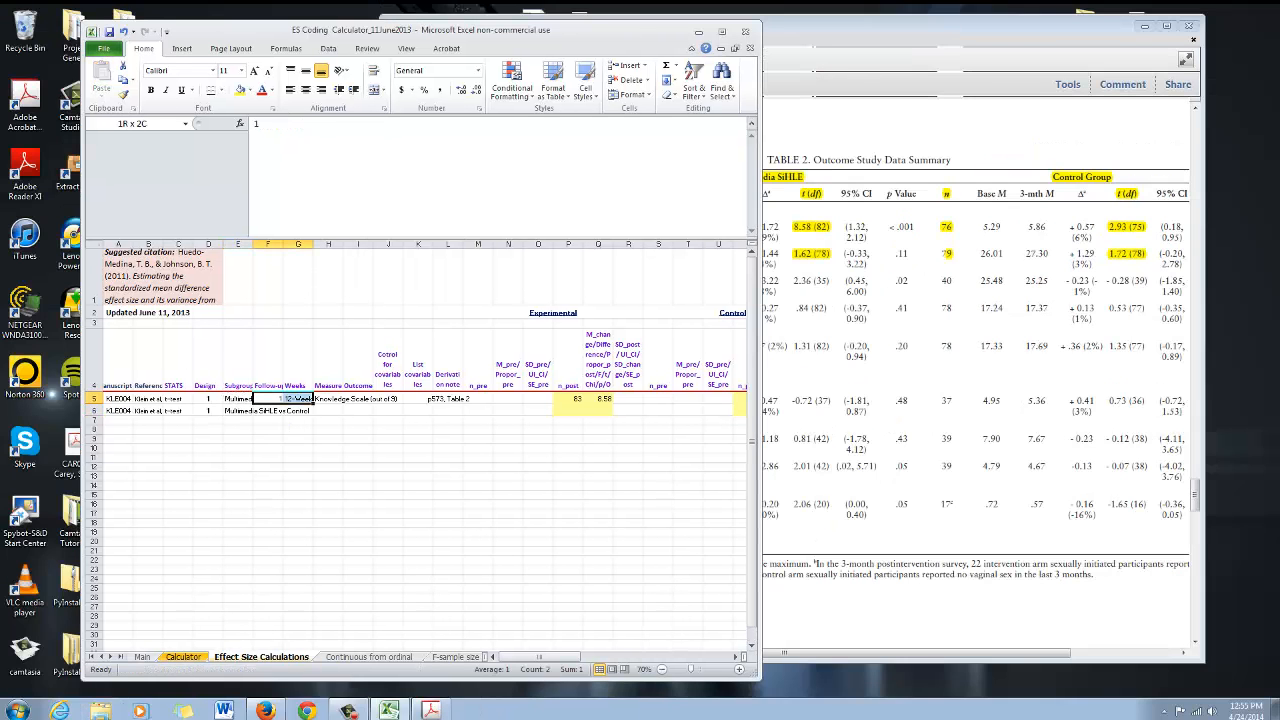
{"action": "key", "text": "alt+Tab"}
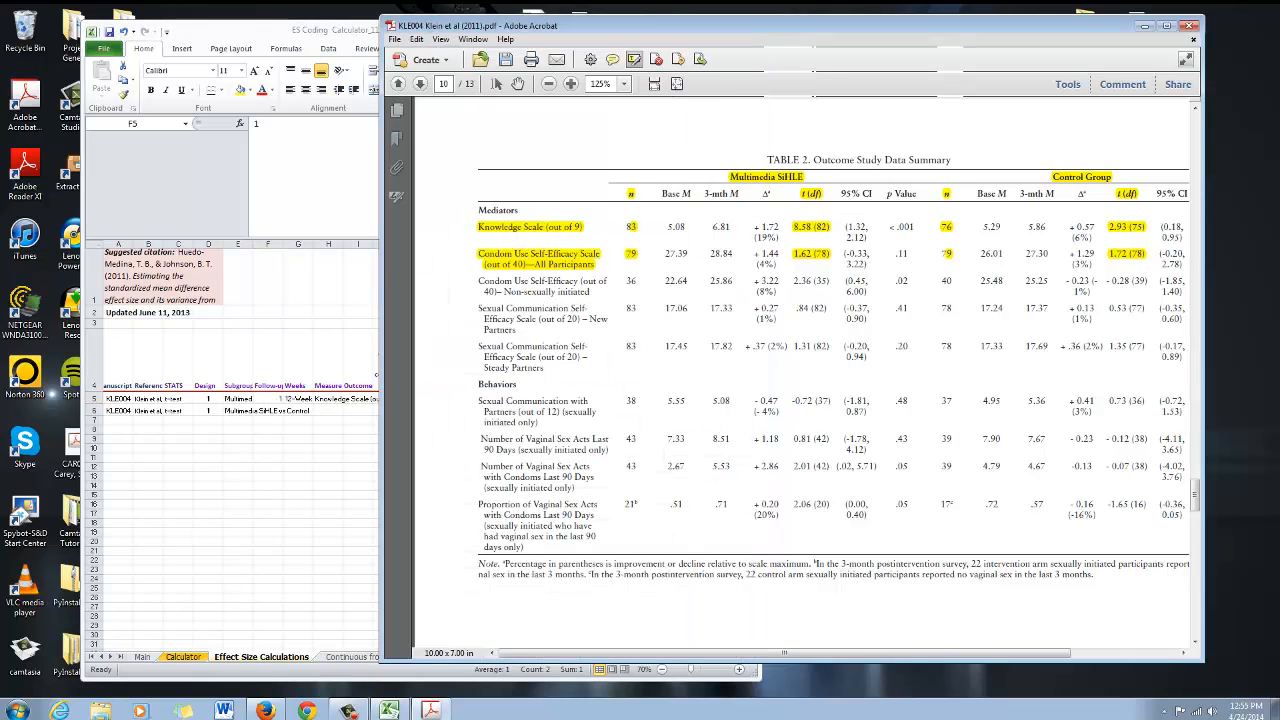
{"action": "key", "text": "alt+Tab"}
{"action": "key", "text": "ctrl+c"}
{"action": "key", "text": "Down"}
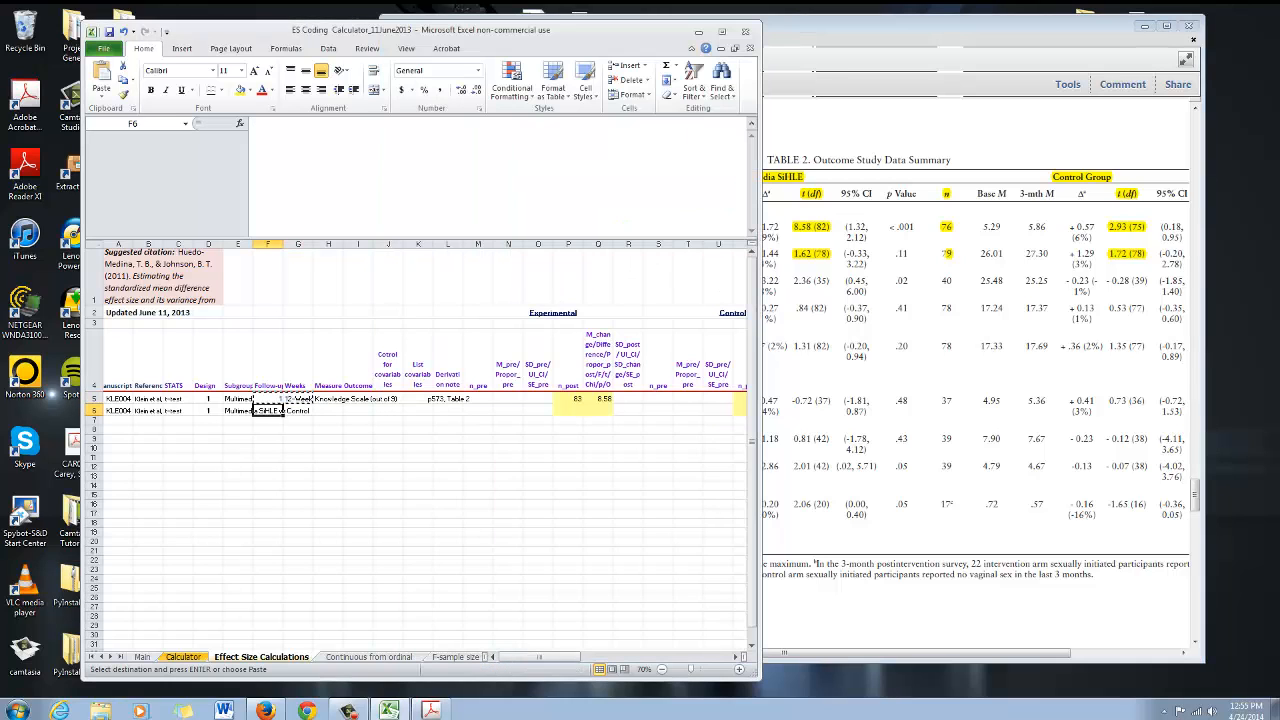
{"action": "key", "text": "ctrl+v"}
{"action": "key", "text": "Escape"}
{"action": "key", "text": "Right"}
{"action": "key", "text": "Right"}
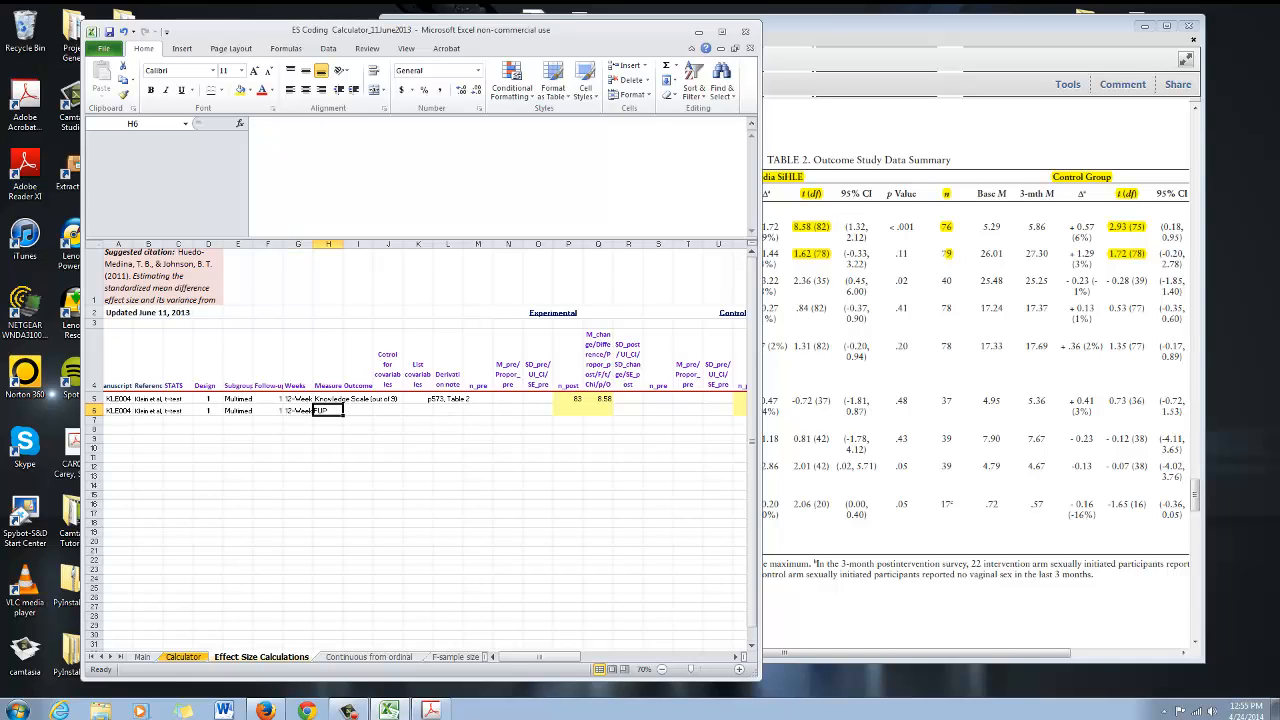
{"action": "left_click", "coordinate": [268, 376]}
{"action": "key", "text": "Right"}
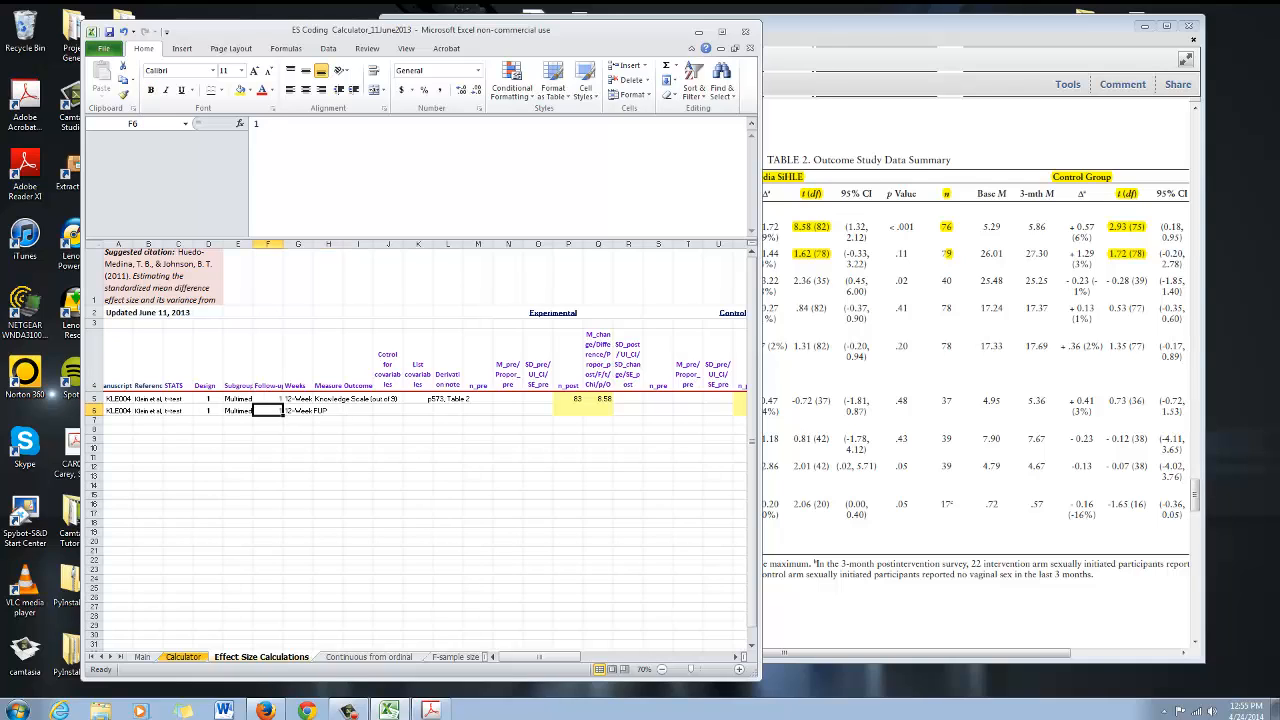
{"action": "key", "text": "Down"}
{"action": "key", "text": "Down"}
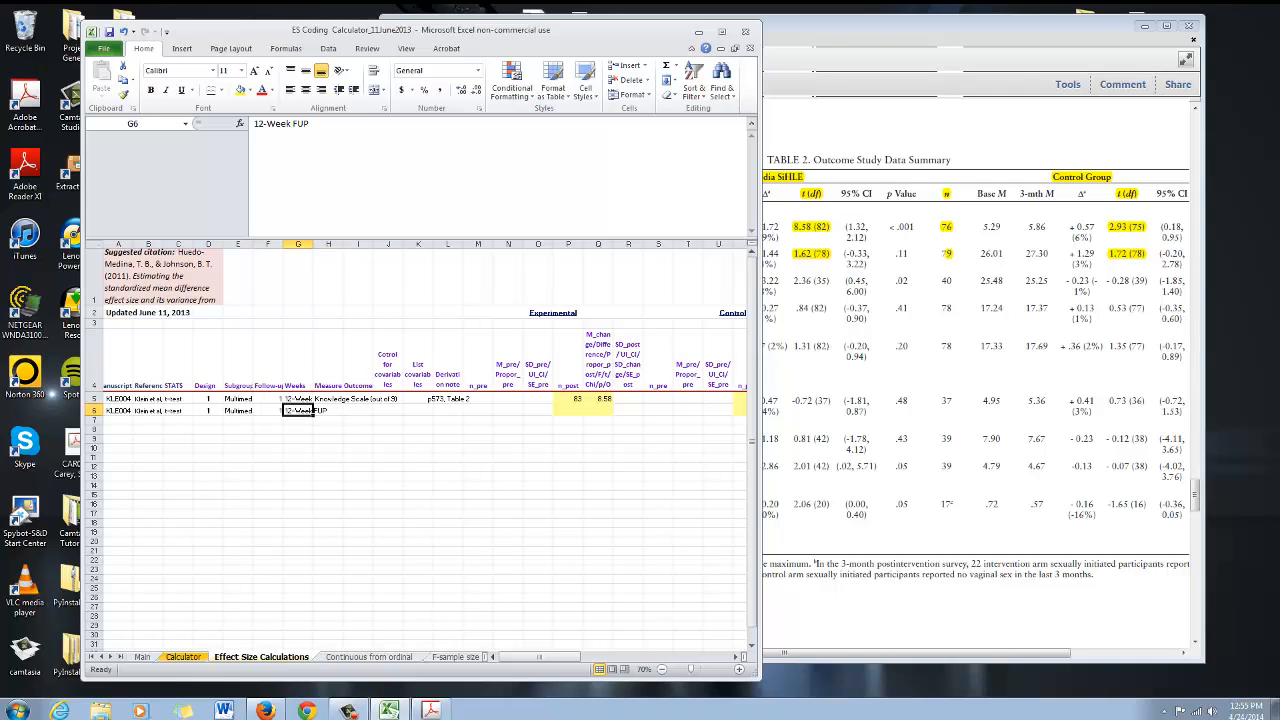
Enter the measure outcome in row 6 as Condom Use Self-Efficacy (out of 40)
{"action": "left_click", "coordinate": [328, 372]}
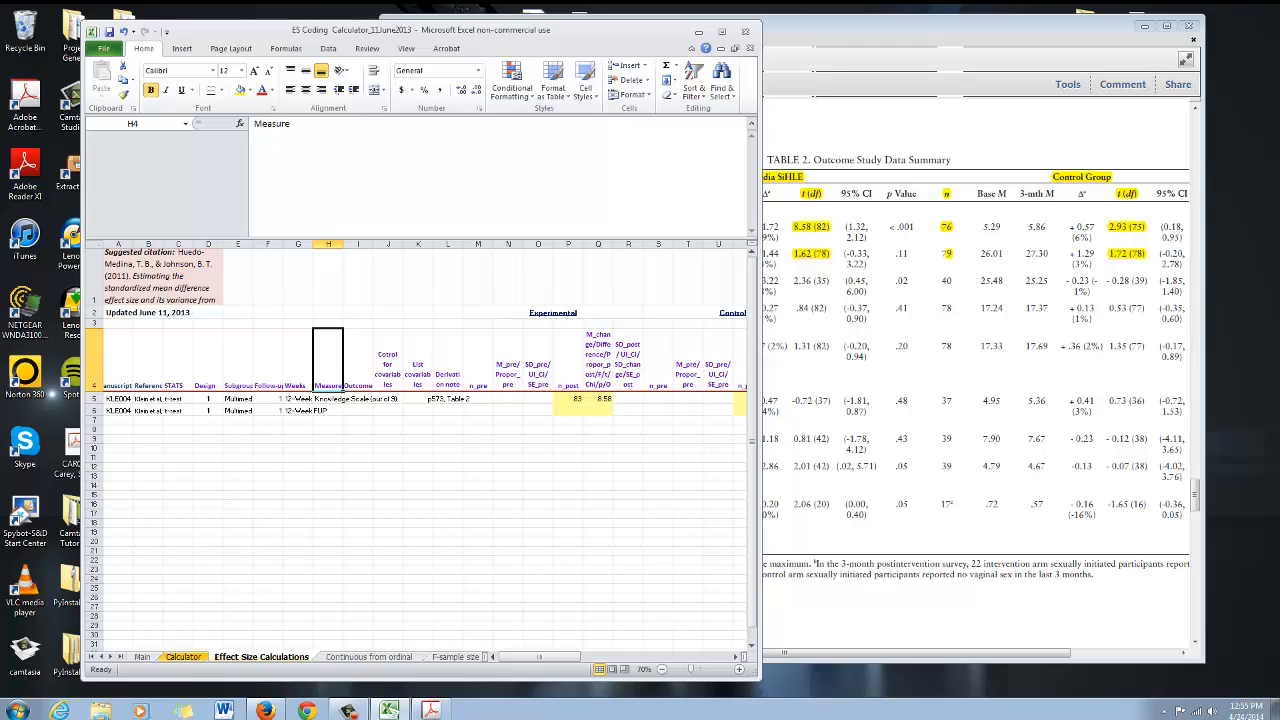
{"action": "left_click", "coordinate": [342, 399]}
{"action": "key", "text": "Down"}
{"action": "key", "text": "alt+Tab"}
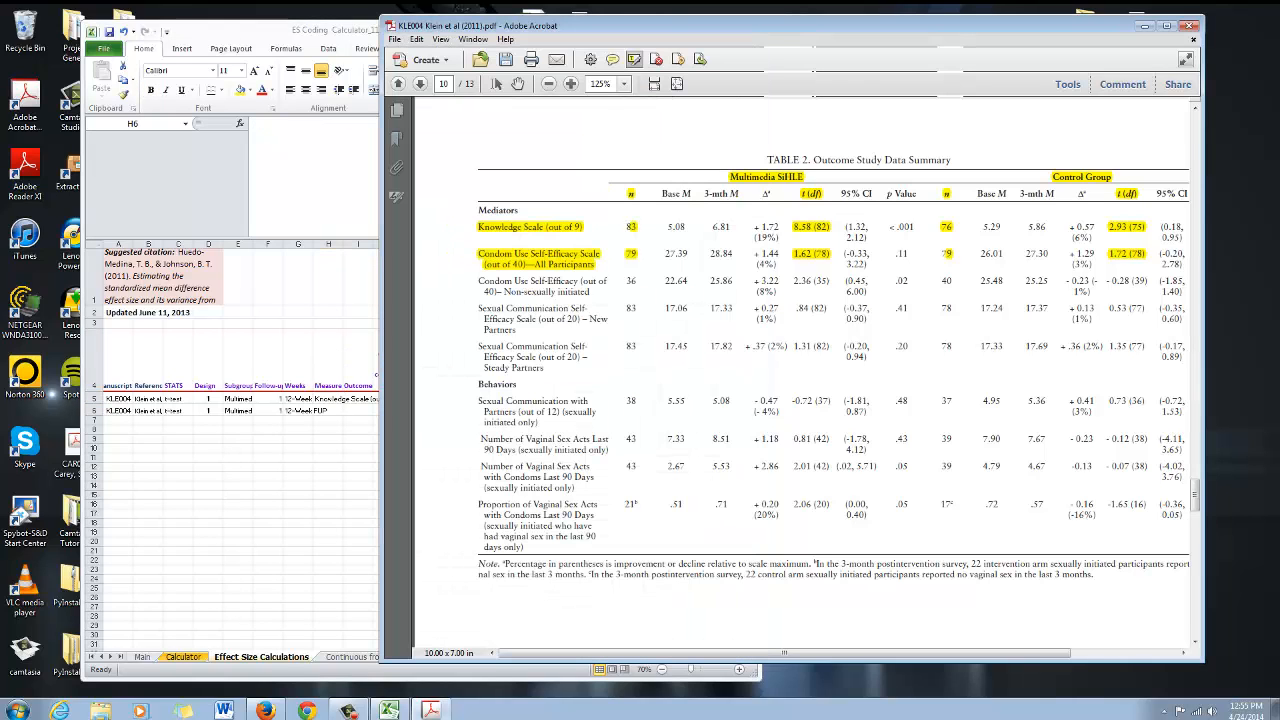
{"action": "key", "text": "alt+Tab"}
{"action": "type", "text": "Cond"}
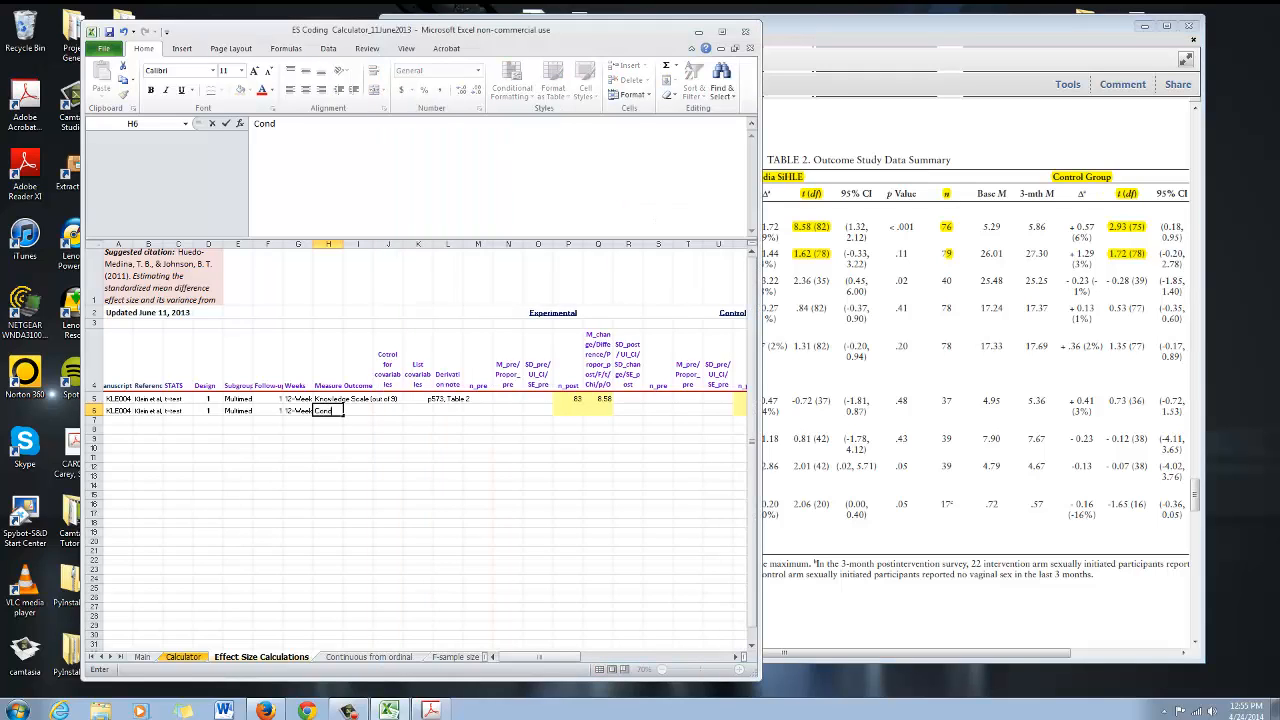
{"action": "type", "text": "om Use Self-Efficacy ("}
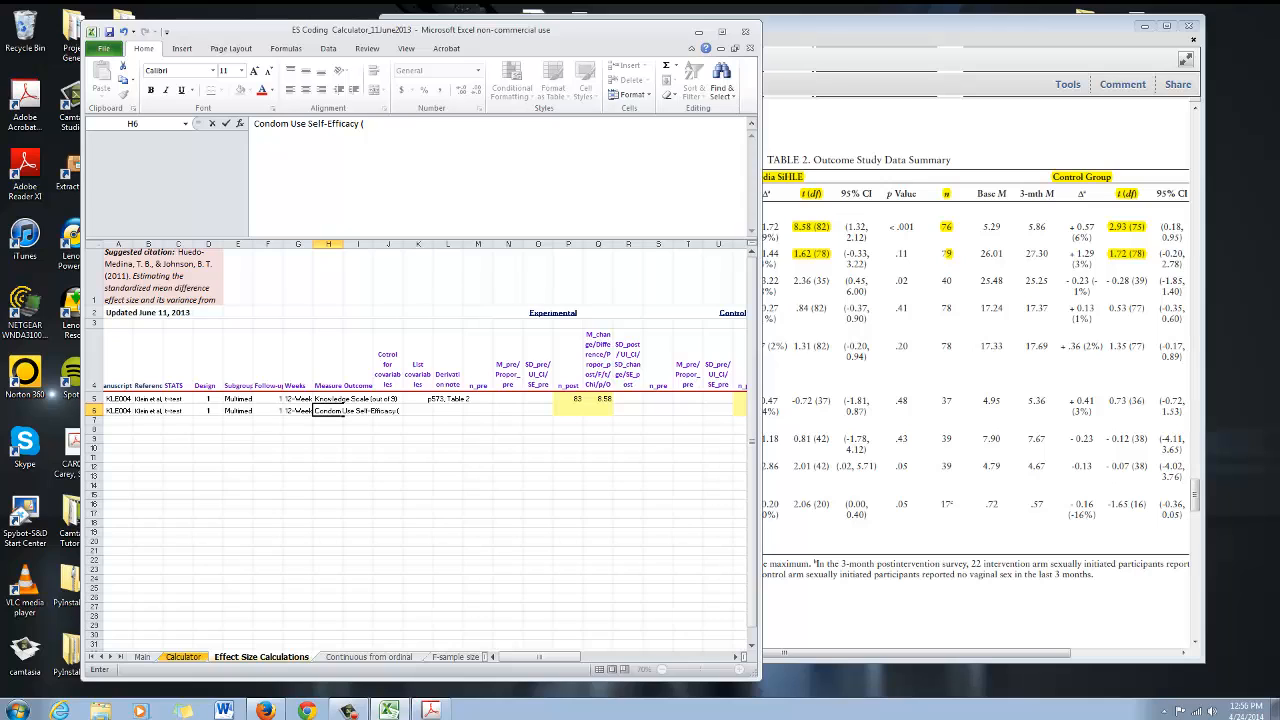
{"action": "key", "text": "alt+Tab"}
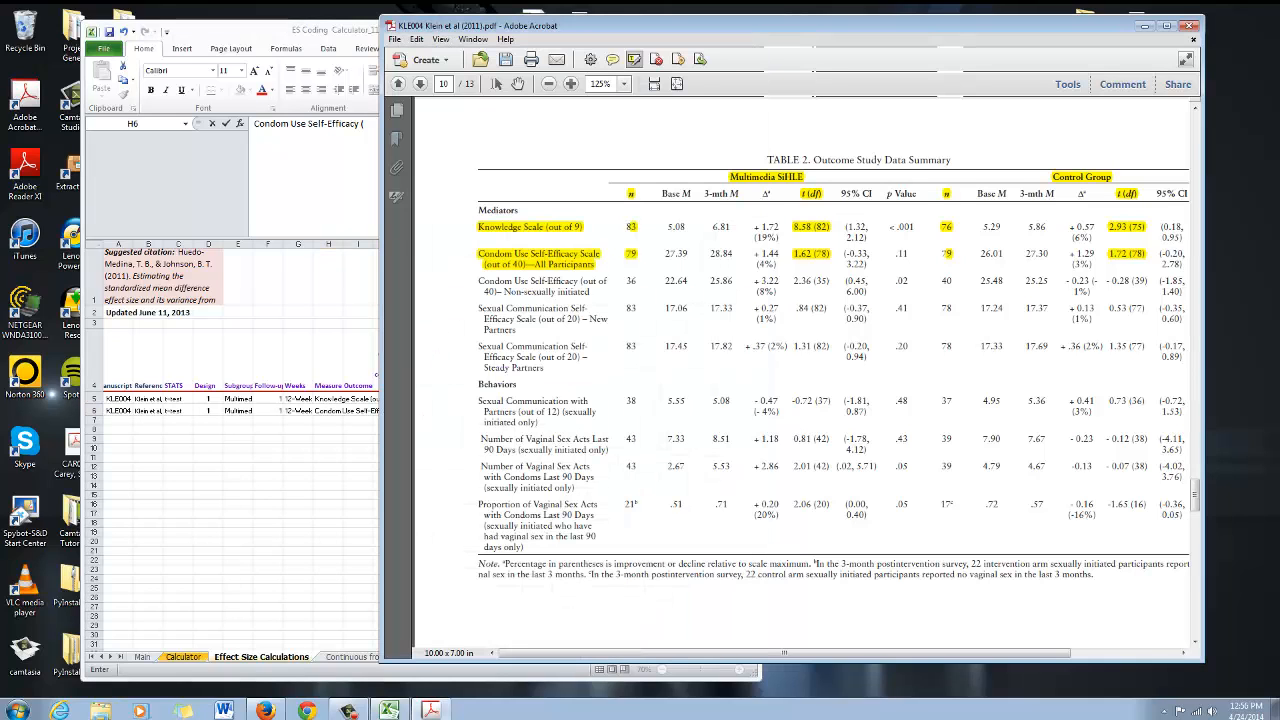
{"action": "key", "text": "alt+Tab"}
{"action": "key", "text": "F2"}
{"action": "type", "text": "out of 40)"}
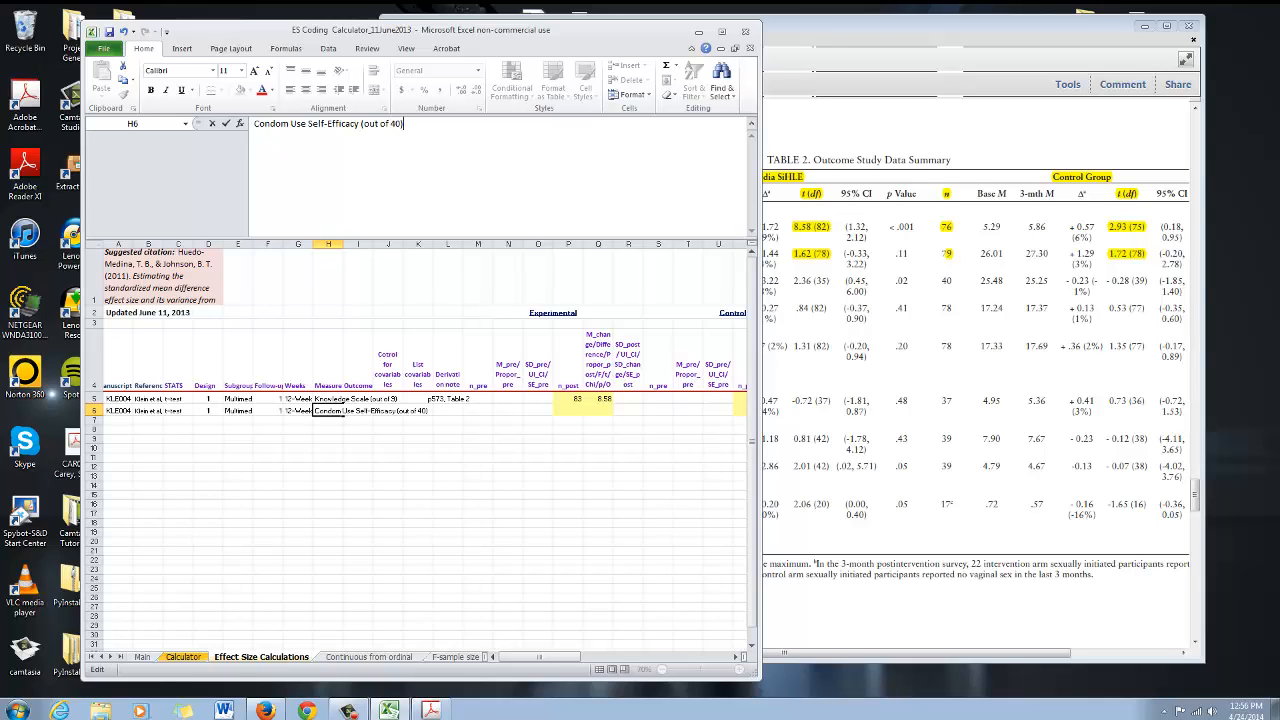
{"action": "key", "text": "ctrl+Return"}
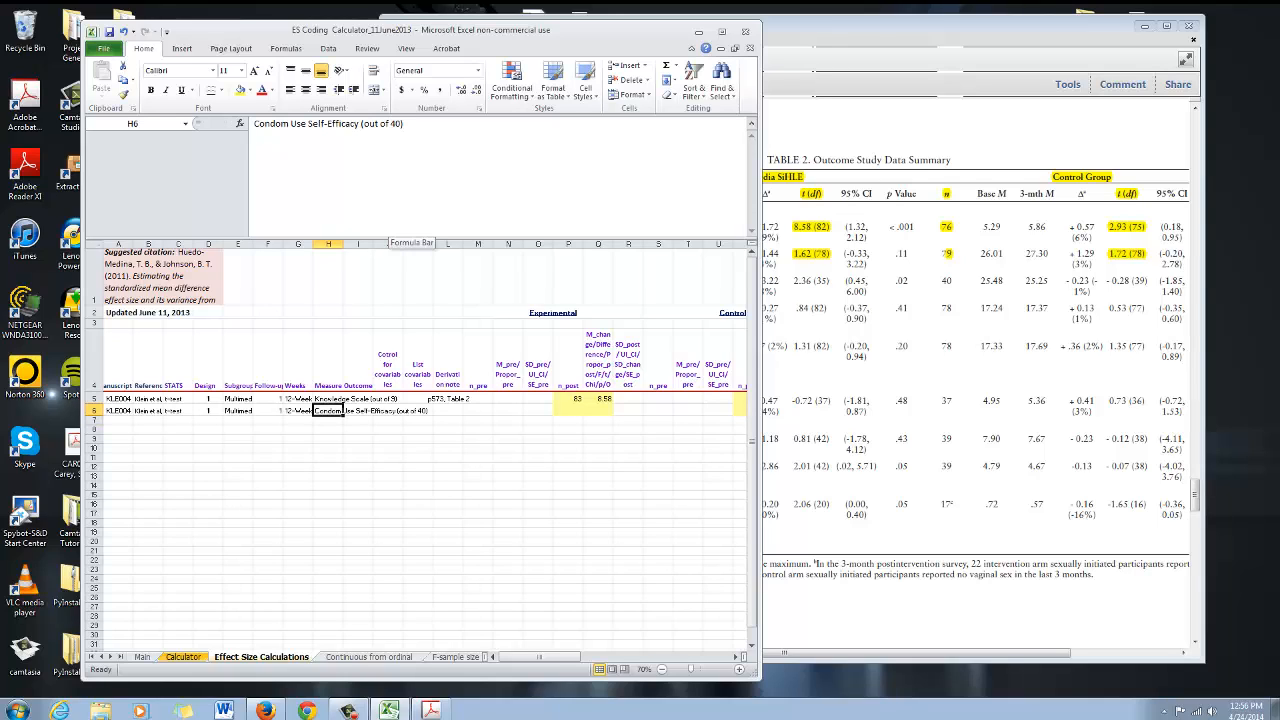
Copy the derivation note p573, Table 2 from row 5 into row 6
{"action": "left_click", "coordinate": [388, 361]}
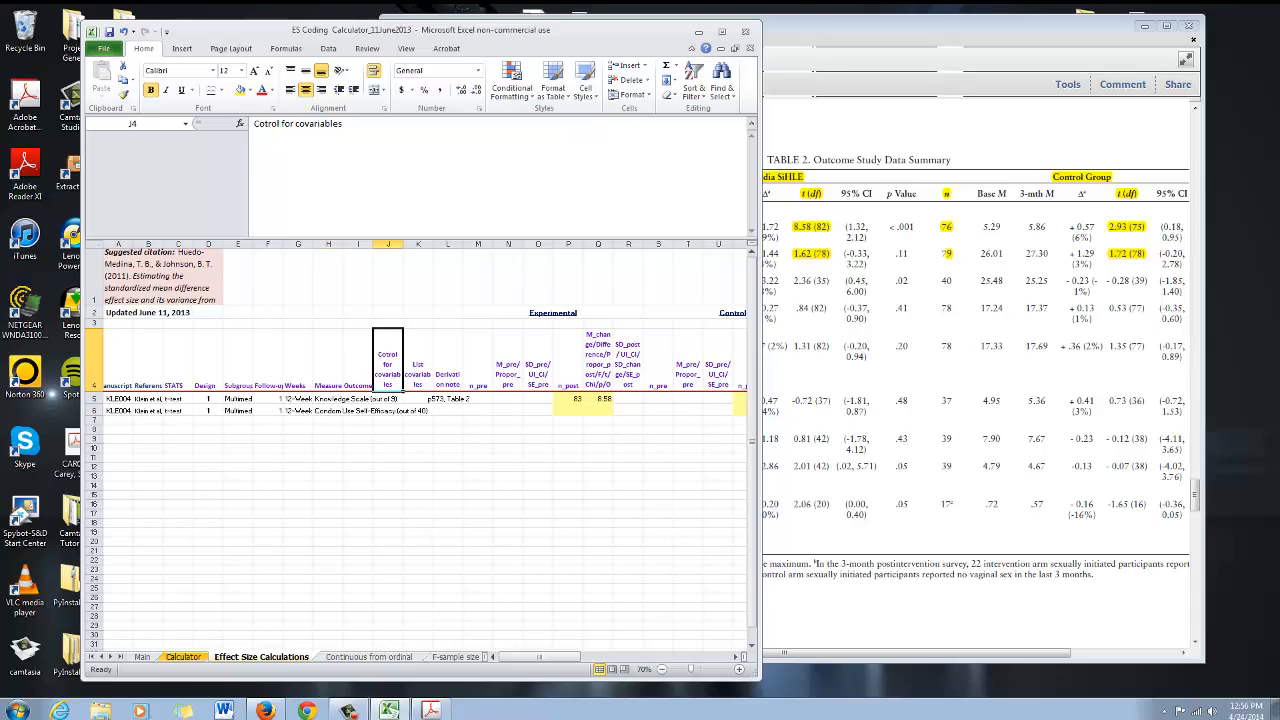
{"action": "left_click", "coordinate": [358, 410]}
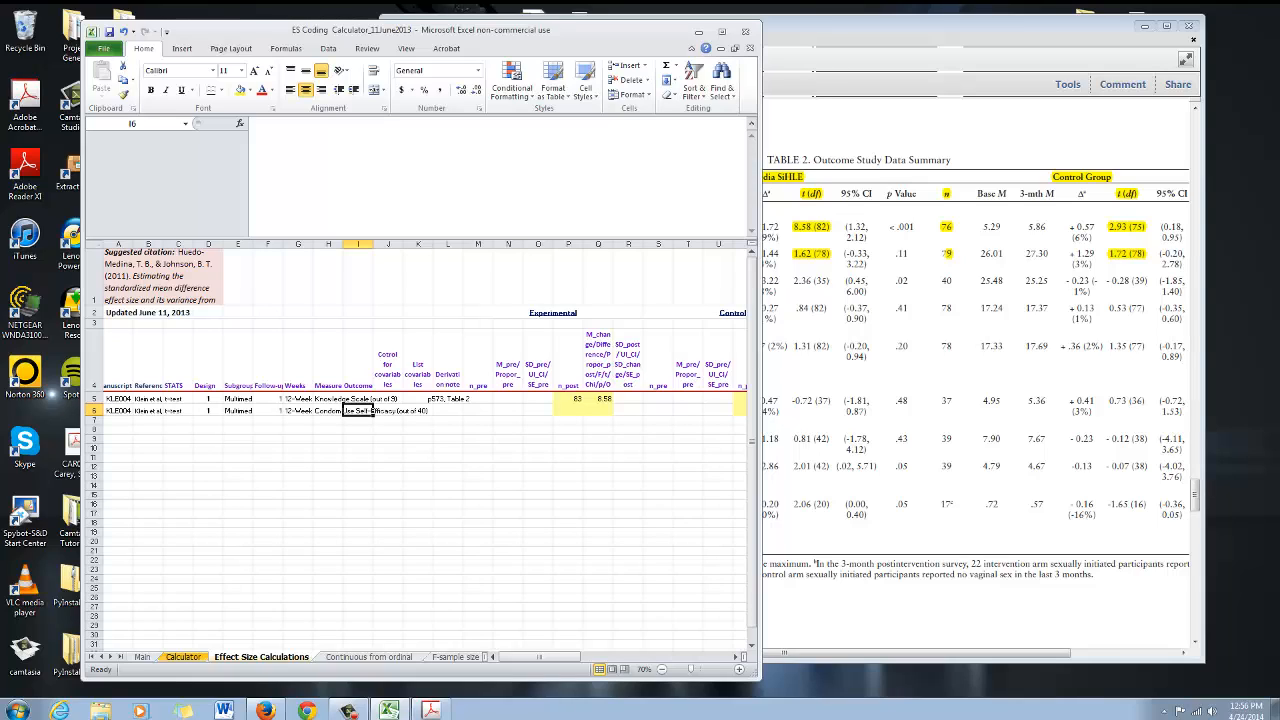
{"action": "left_click_drag", "start_coordinate": [373, 410], "coordinate": [432, 410]}
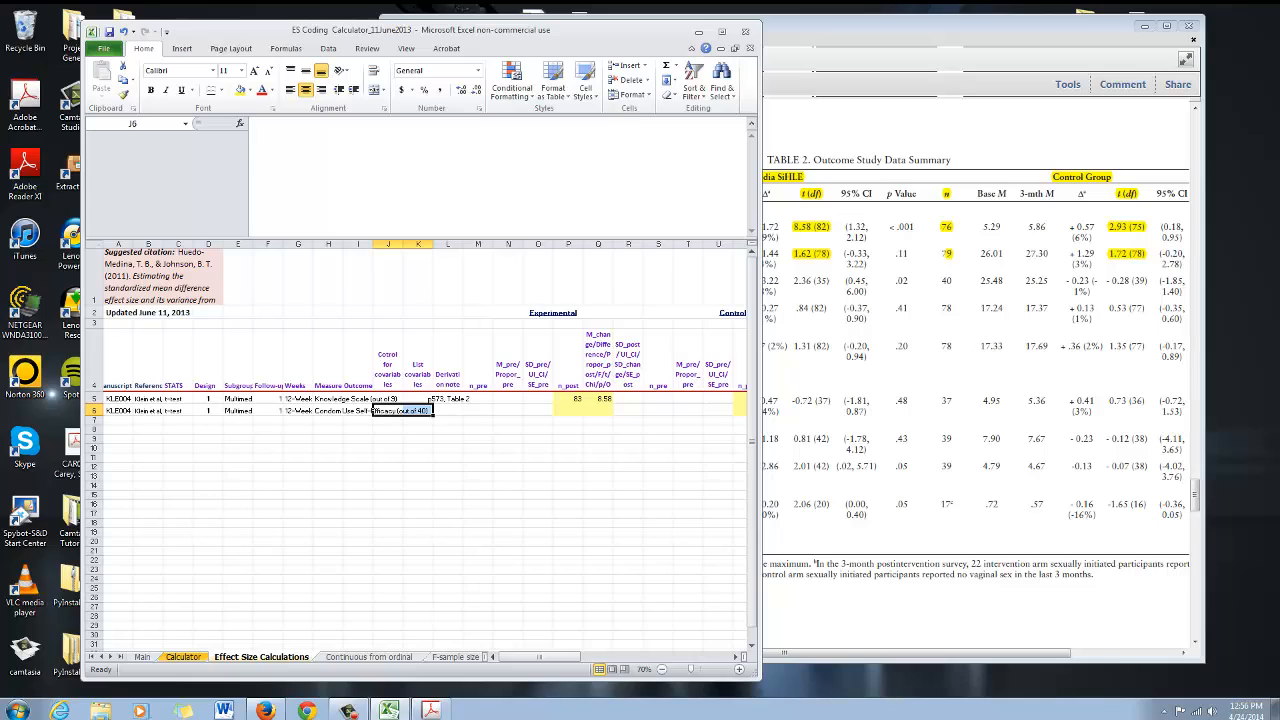
{"action": "left_click", "coordinate": [459, 399]}
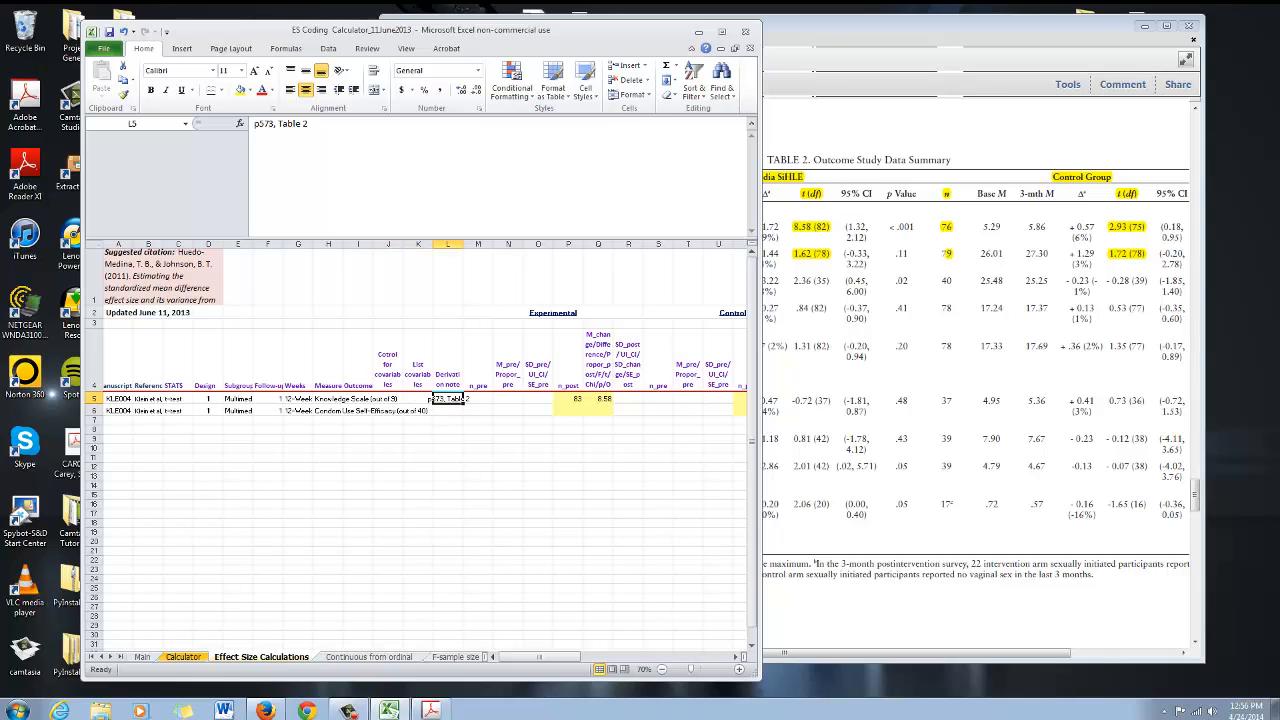
{"action": "left_click", "coordinate": [452, 244]}
{"action": "left_click", "coordinate": [452, 399]}
{"action": "key", "text": "ctrl+c"}
{"action": "key", "text": "Down"}
{"action": "key", "text": "ctrl+v"}
{"action": "key", "text": "Right"}
{"action": "key", "text": "Escape"}
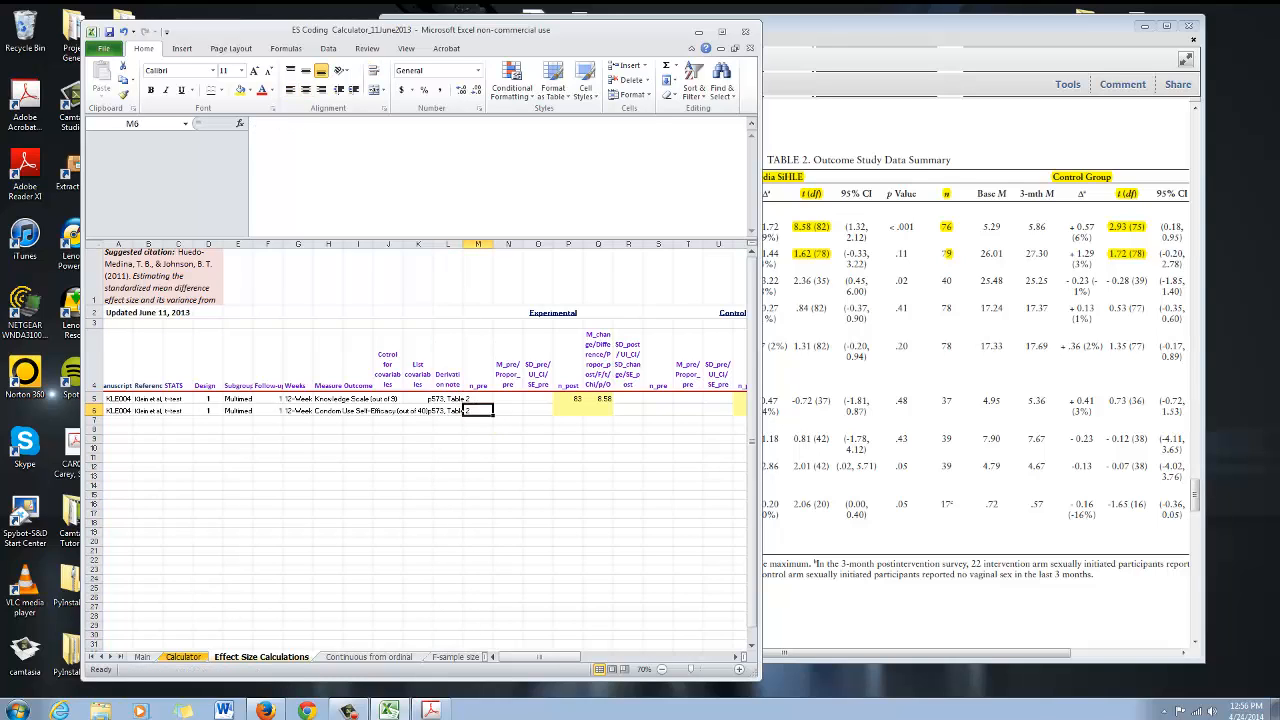
Scroll to the effect size columns and reposition the workbook and PDF windows side by side
{"action": "left_click_drag", "start_coordinate": [478, 410], "coordinate": [540, 410]}
{"action": "left_click_drag", "start_coordinate": [658, 410], "coordinate": [718, 410]}
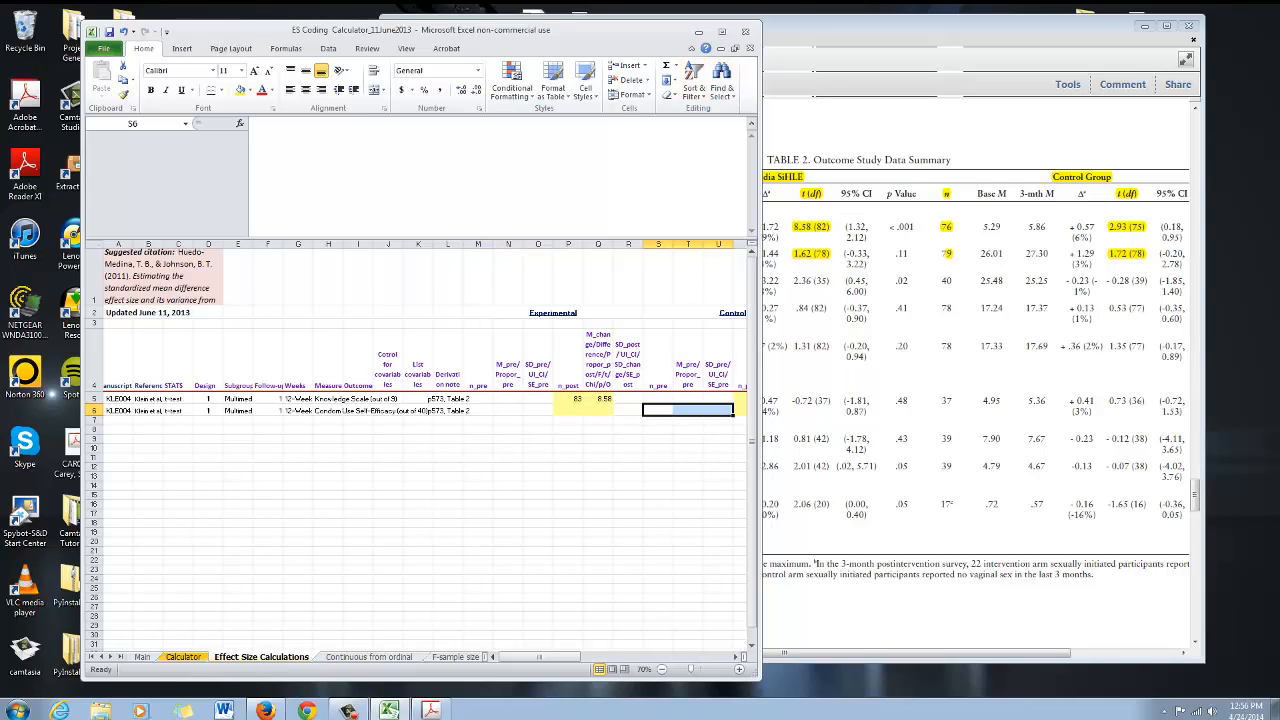
{"action": "left_click_drag", "start_coordinate": [539, 656], "coordinate": [577, 656]}
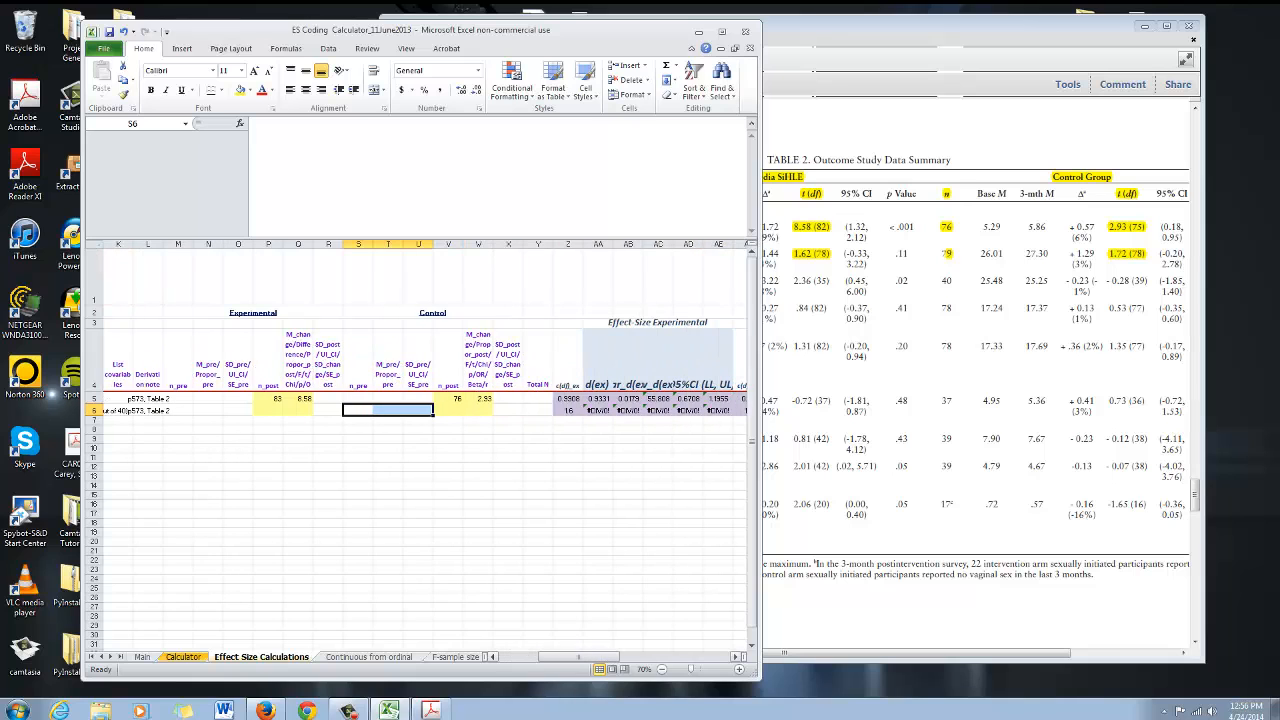
{"action": "left_click", "coordinate": [850, 540]}
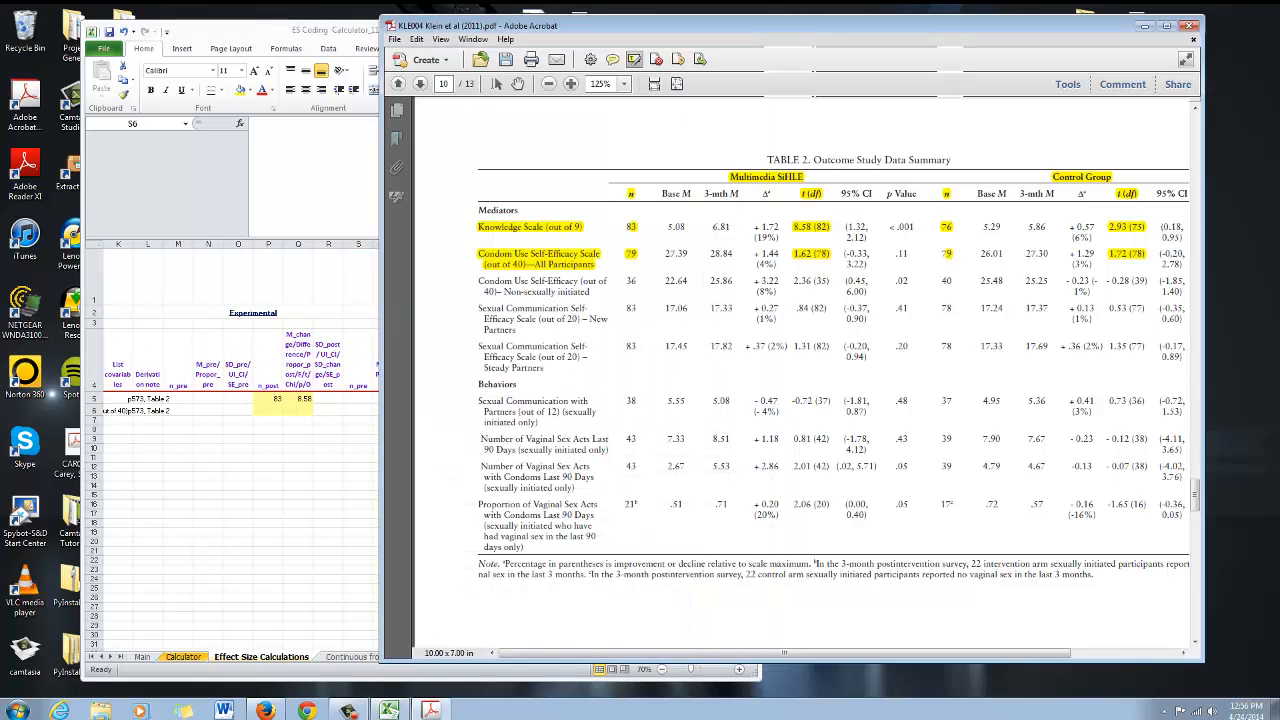
{"action": "left_click_drag", "start_coordinate": [780, 26], "coordinate": [908, 23]}
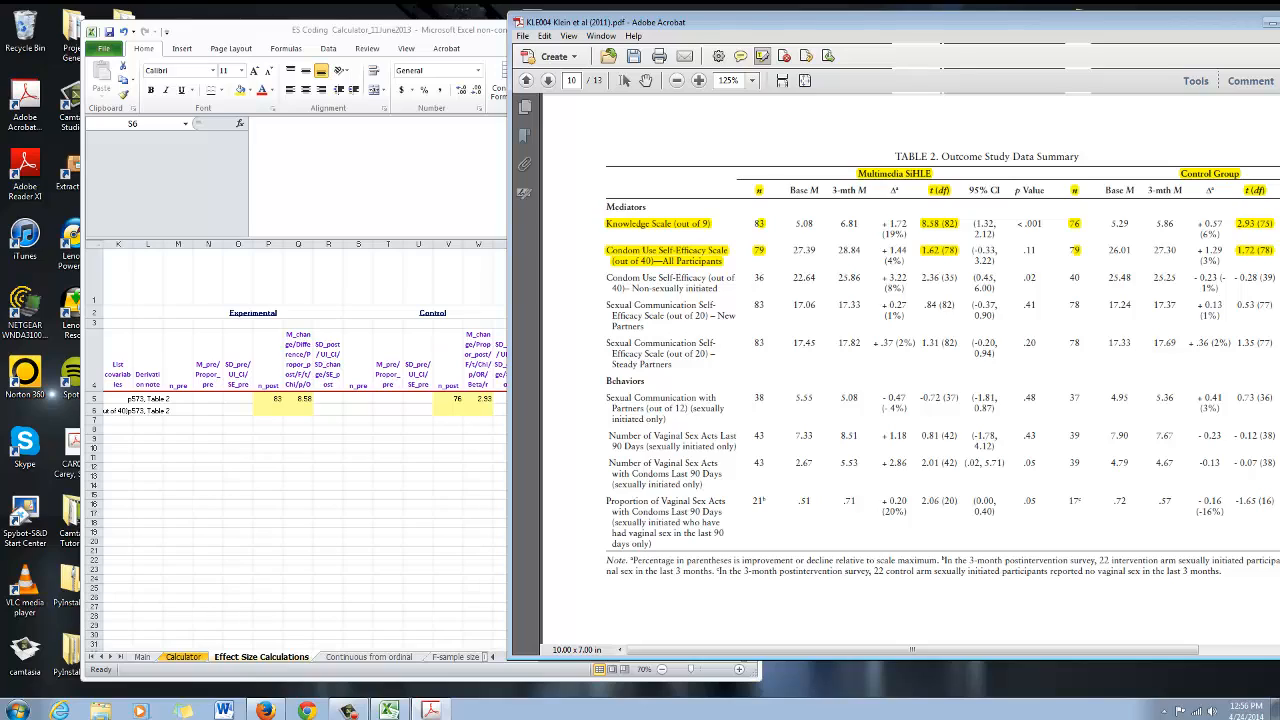
{"action": "left_click_drag", "start_coordinate": [400, 30], "coordinate": [344, 24]}
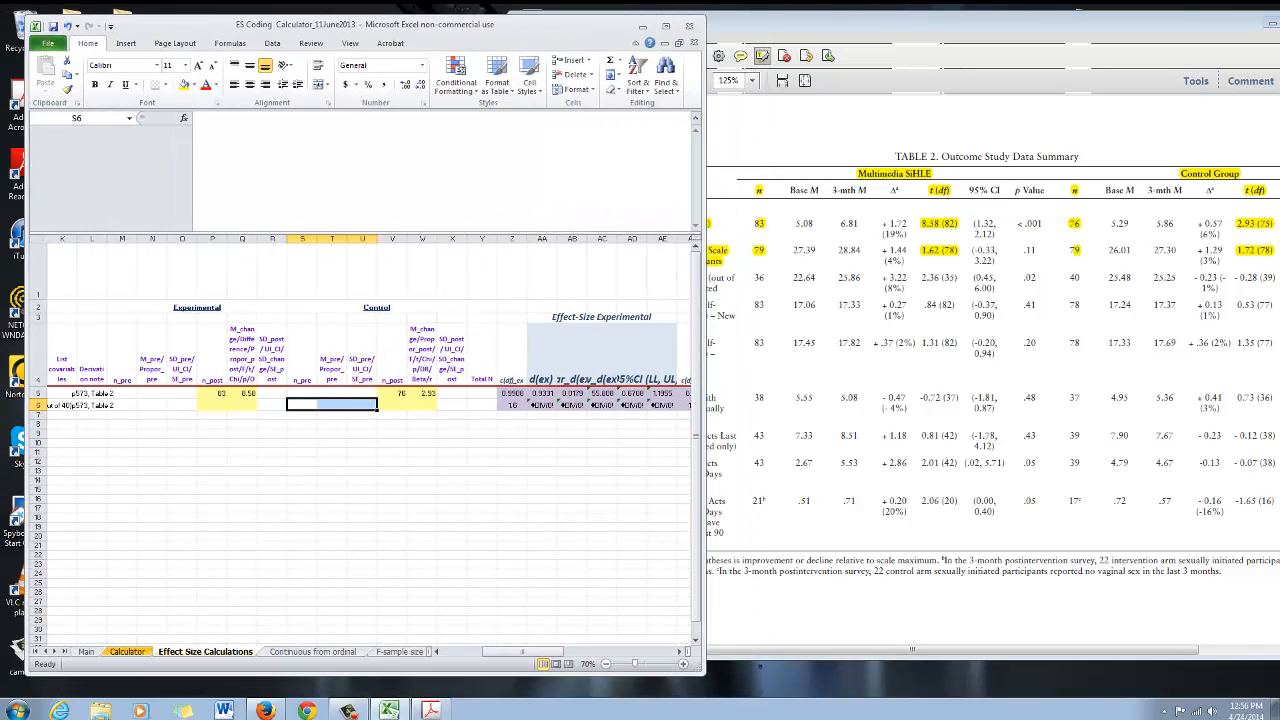
Enter the experimental group's n_post as 79 and t value as 1.62 in row 6
{"action": "left_click", "coordinate": [212, 405]}
{"action": "type", "text": "79"}
{"action": "key", "text": "Tab"}
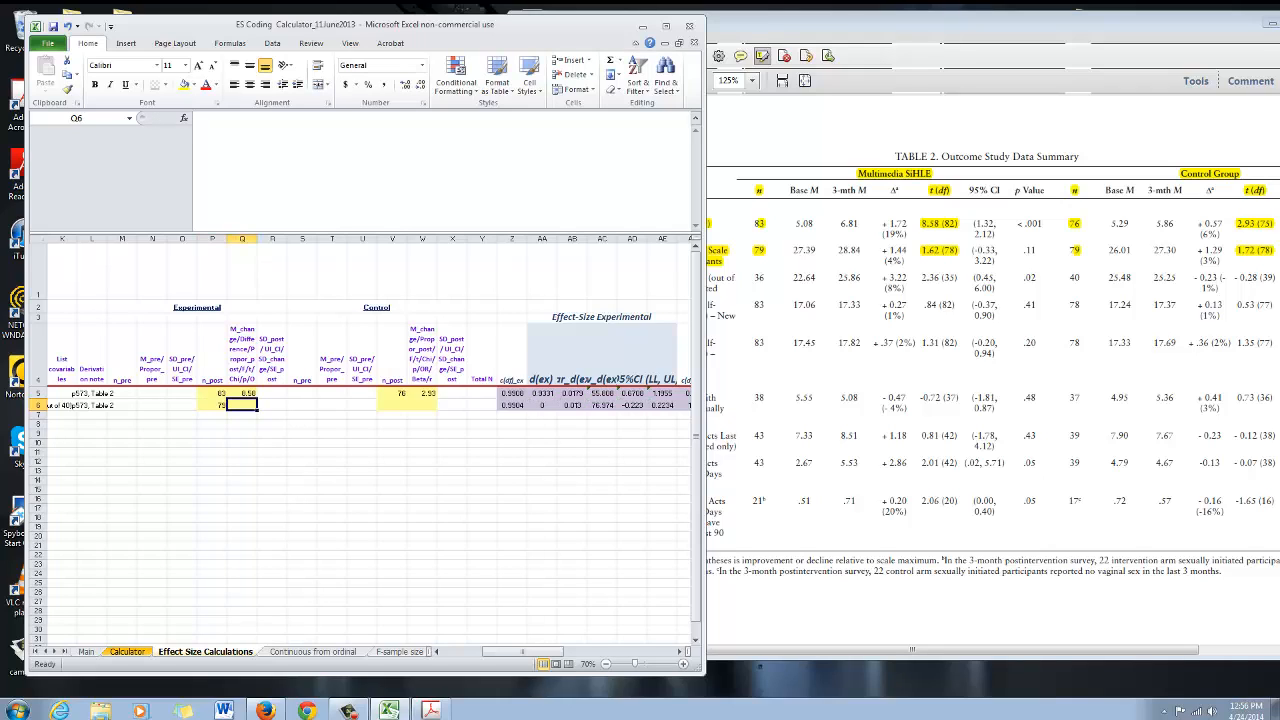
{"action": "type", "text": "1.62"}
{"action": "key", "text": "Tab"}
{"action": "key", "text": "Tab"}
{"action": "key", "text": "Tab"}
{"action": "key", "text": "Tab"}
{"action": "key", "text": "Tab"}
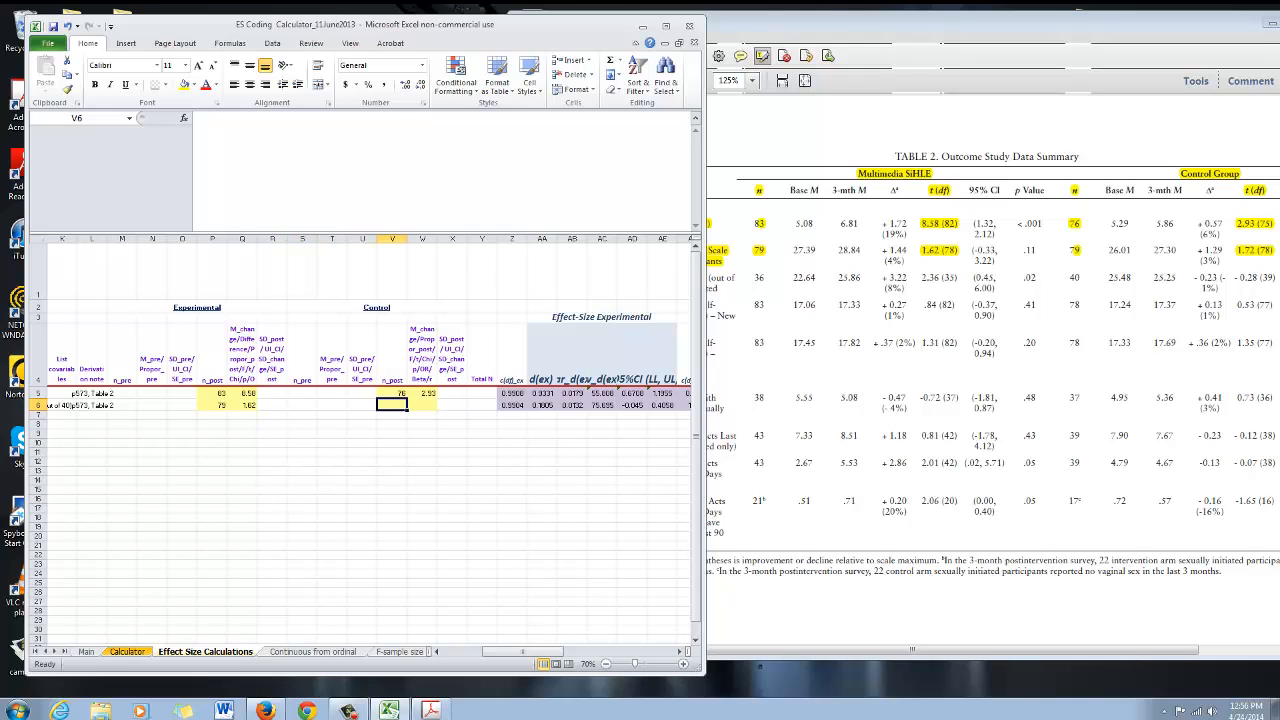
Enter the control group's n_post as 79 and t value as 1.72 in row 6
{"action": "type", "text": "79"}
{"action": "key", "text": "Tab"}
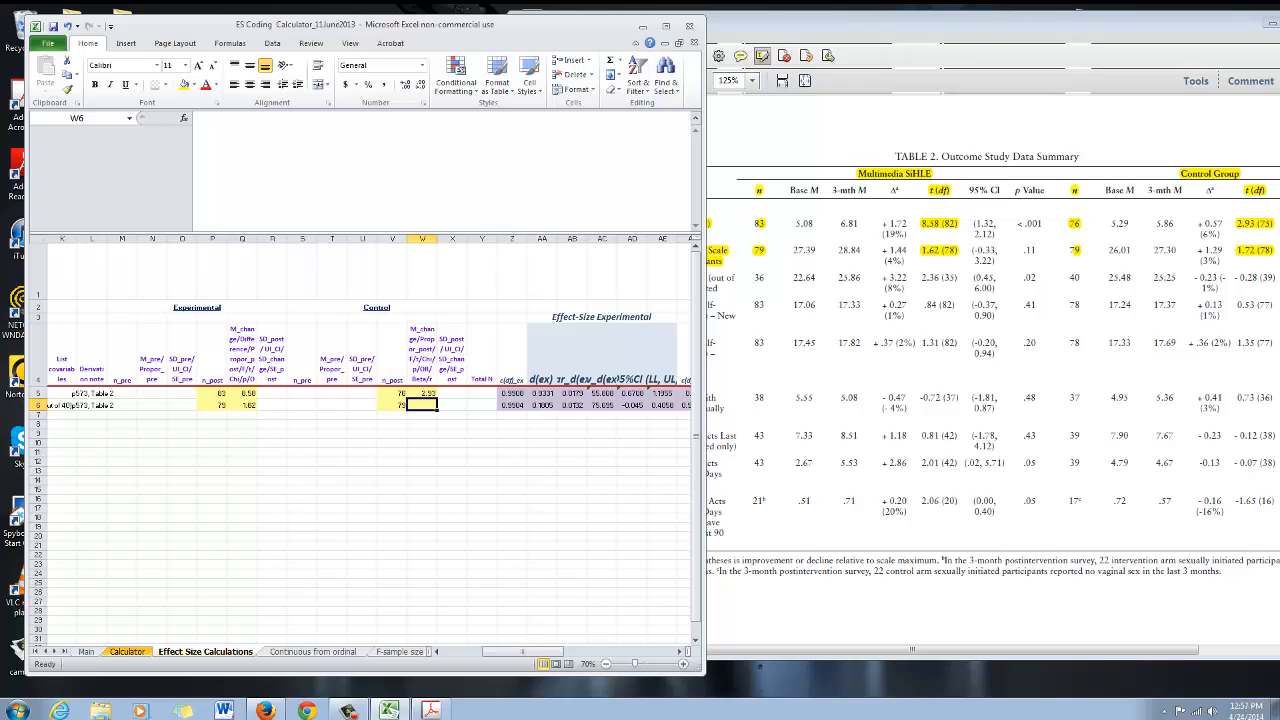
{"action": "type", "text": "7"}
{"action": "type", "text": "."}
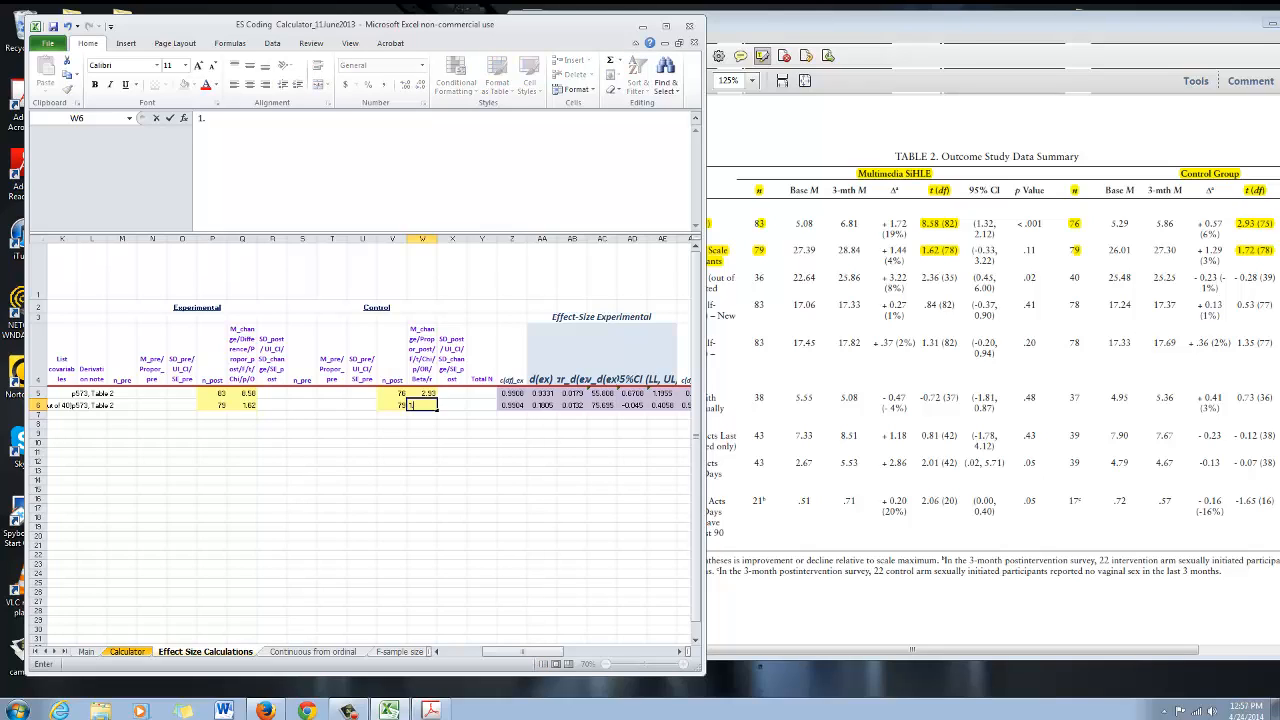
{"action": "type", "text": "72"}
{"action": "key", "text": "Tab"}
{"action": "key", "text": "Tab"}
{"action": "key", "text": "Tab"}
{"action": "key", "text": "Tab"}
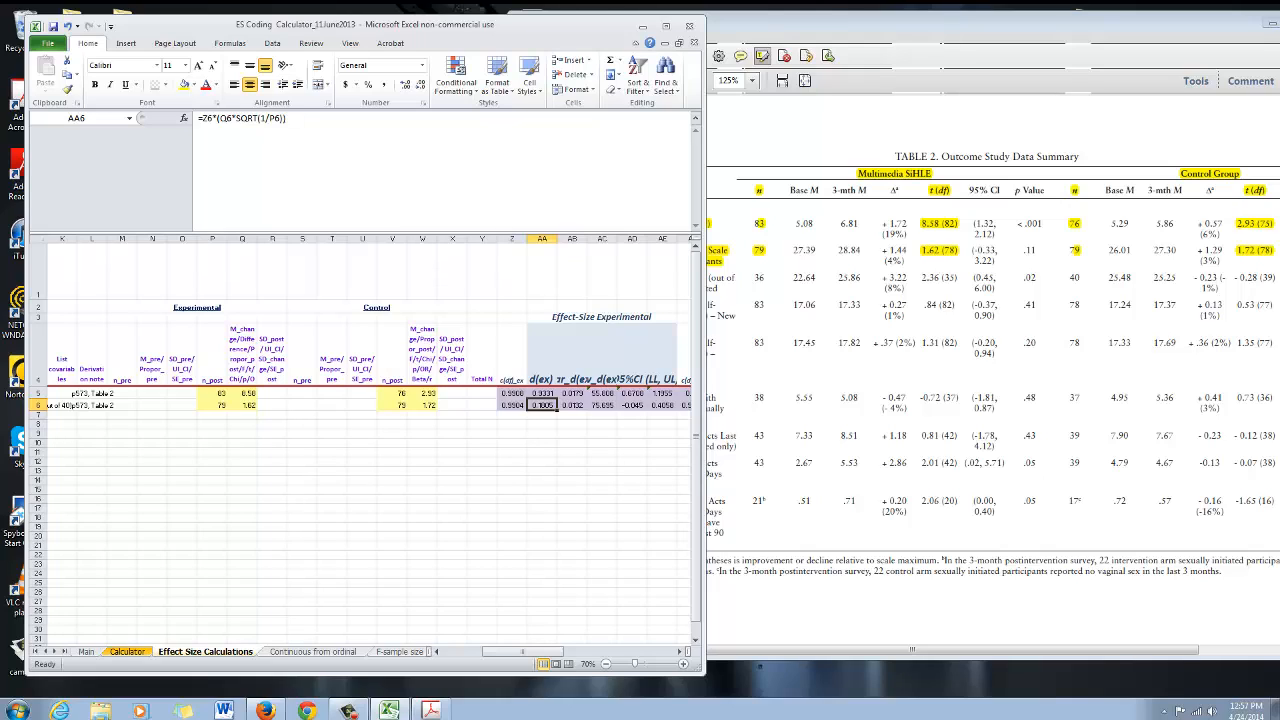
Inspect the effect-size formulas computed for row 6 across the experimental, control, and experimental-vs-control columns
{"action": "left_click_drag", "start_coordinate": [512, 652], "coordinate": [521, 652]}
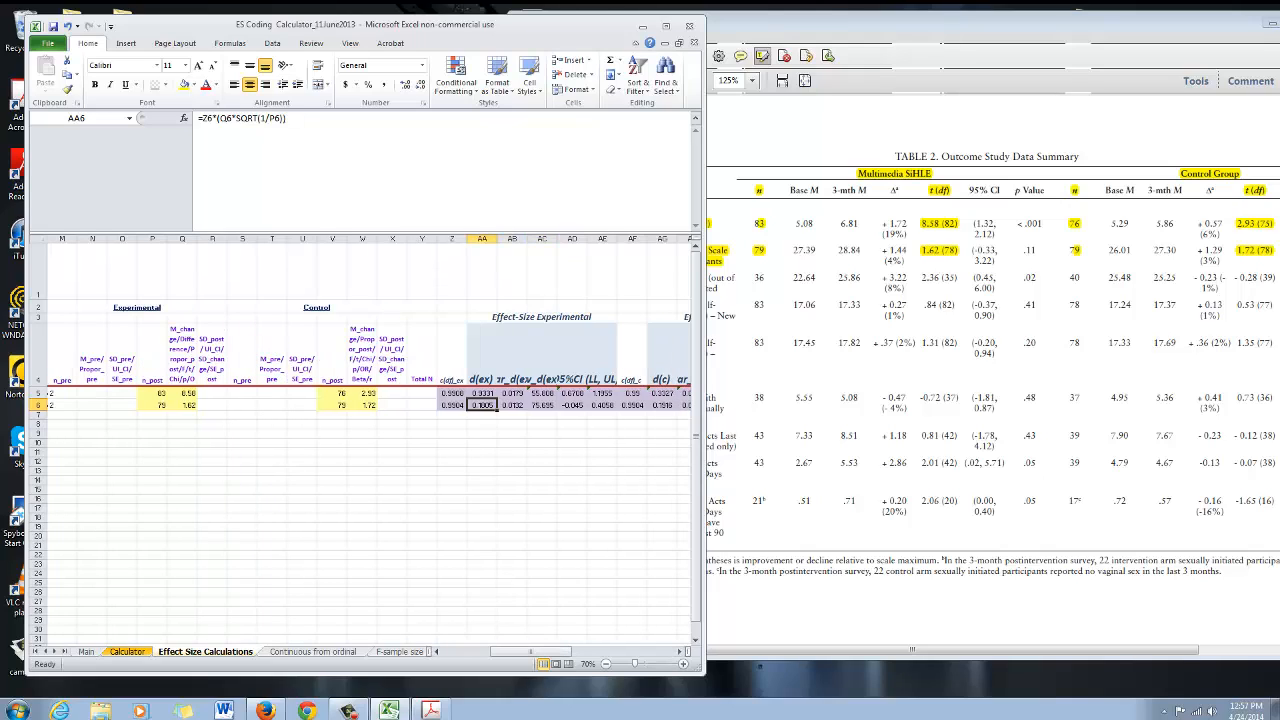
{"action": "left_click", "coordinate": [662, 405]}
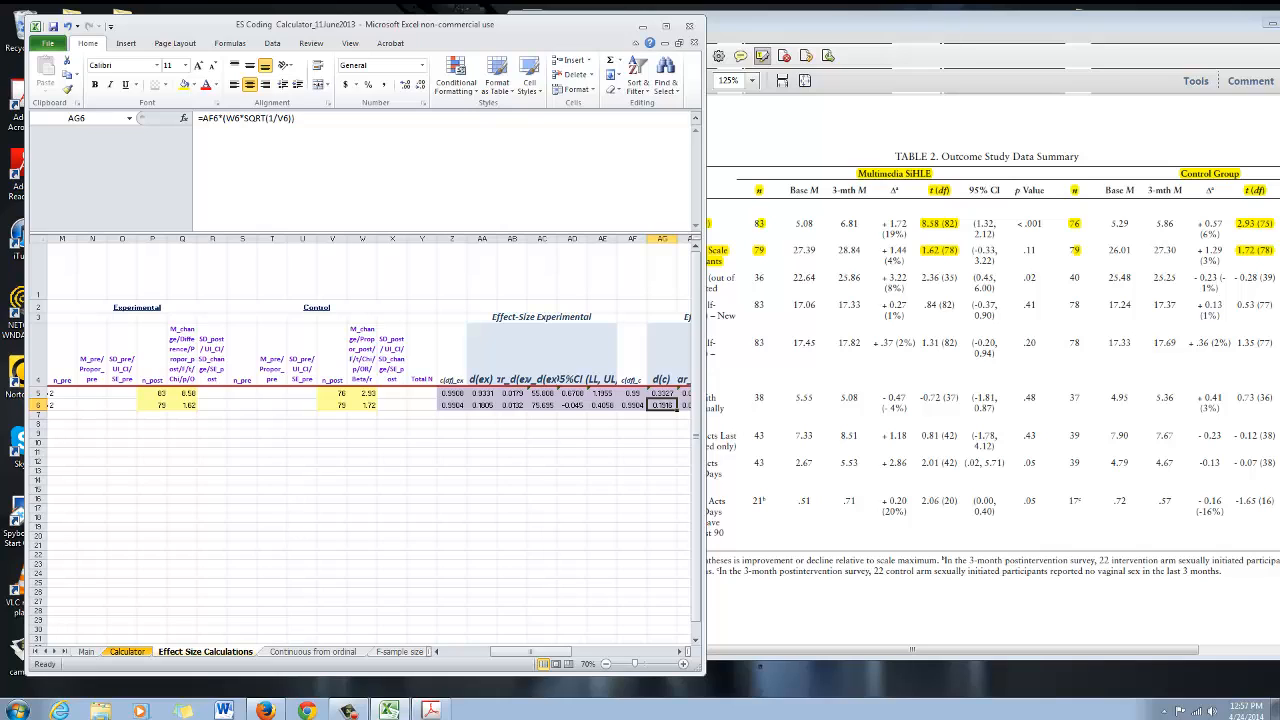
{"action": "left_click_drag", "start_coordinate": [530, 652], "coordinate": [570, 652]}
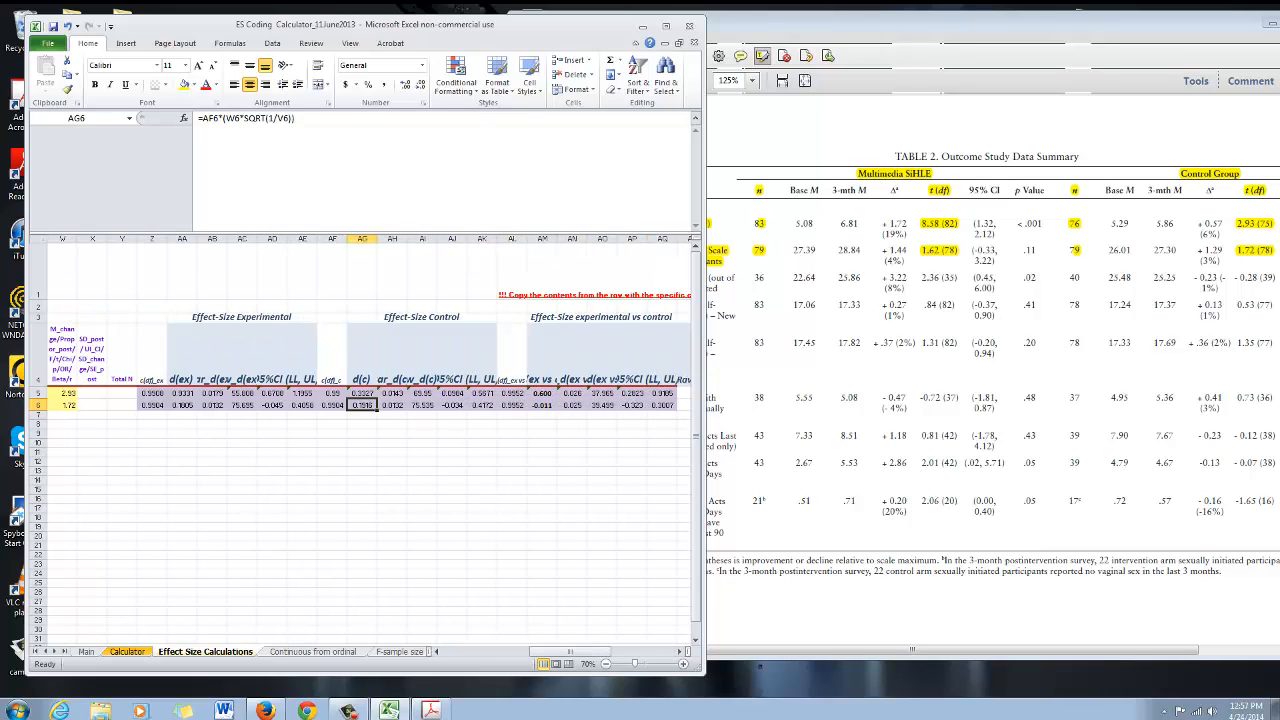
{"action": "left_click", "coordinate": [542, 405]}
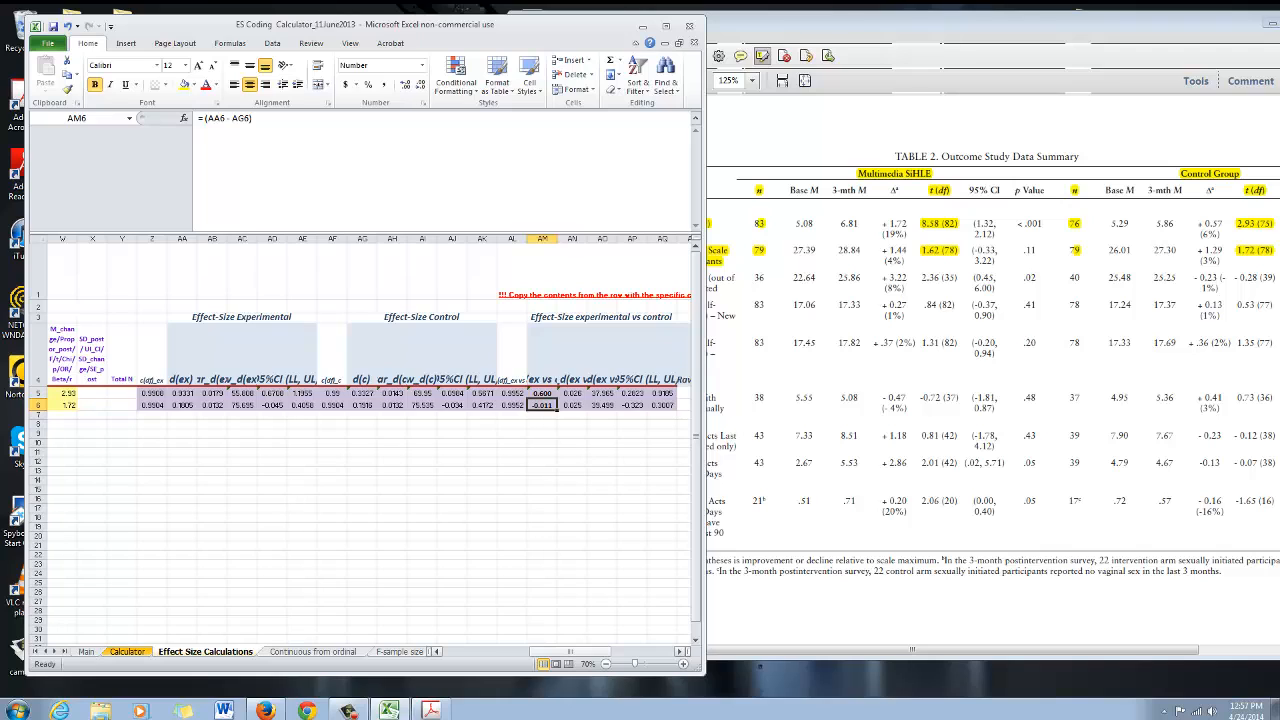
{"action": "left_click_drag", "start_coordinate": [572, 652], "coordinate": [567, 652]}
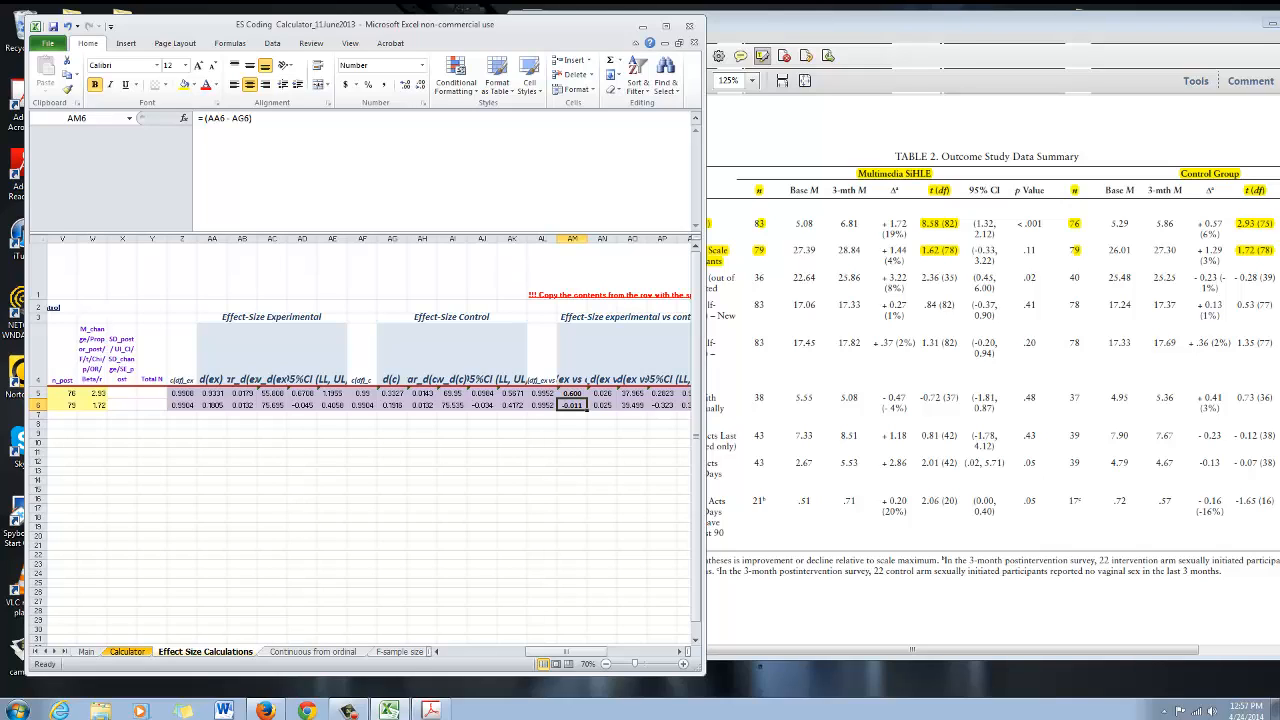
{"action": "left_click_drag", "start_coordinate": [566, 652], "coordinate": [483, 652]}
Copy the t-test template row from the Calculator sheet into rows 7 through 10 of the Effect Size Calculations sheet
{"action": "left_click", "coordinate": [666, 26]}
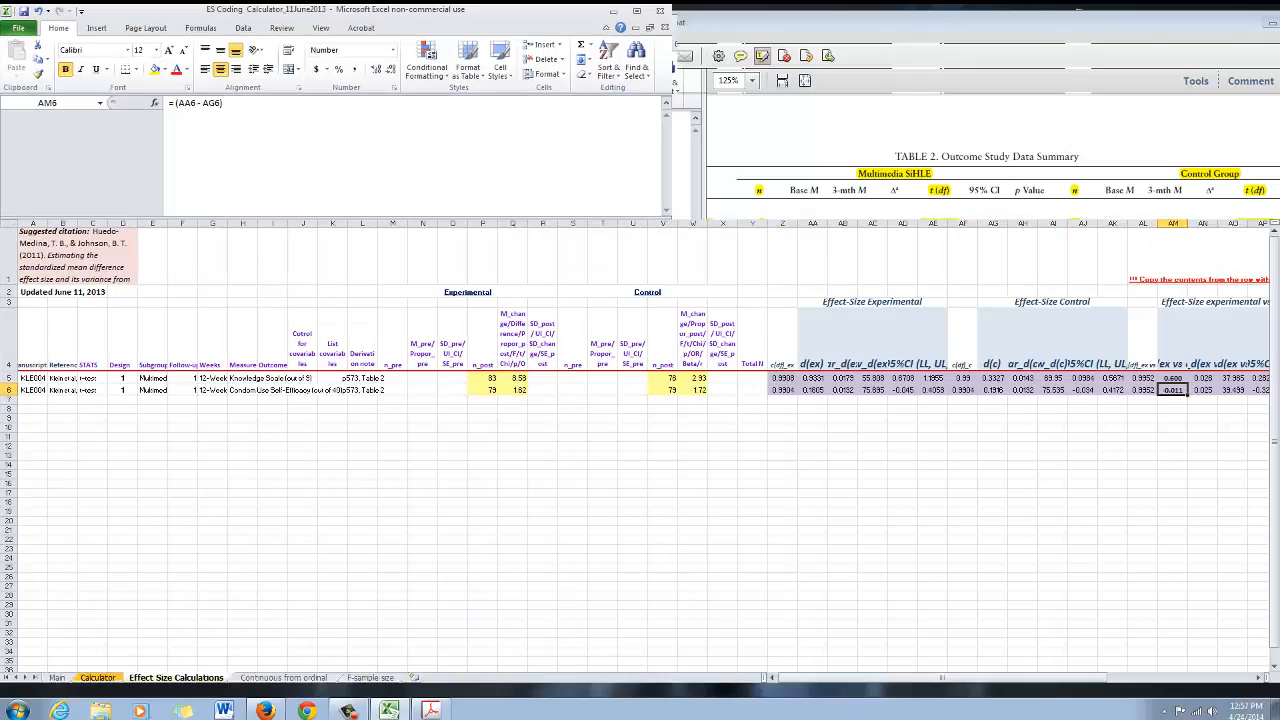
{"action": "left_click", "coordinate": [722, 493]}
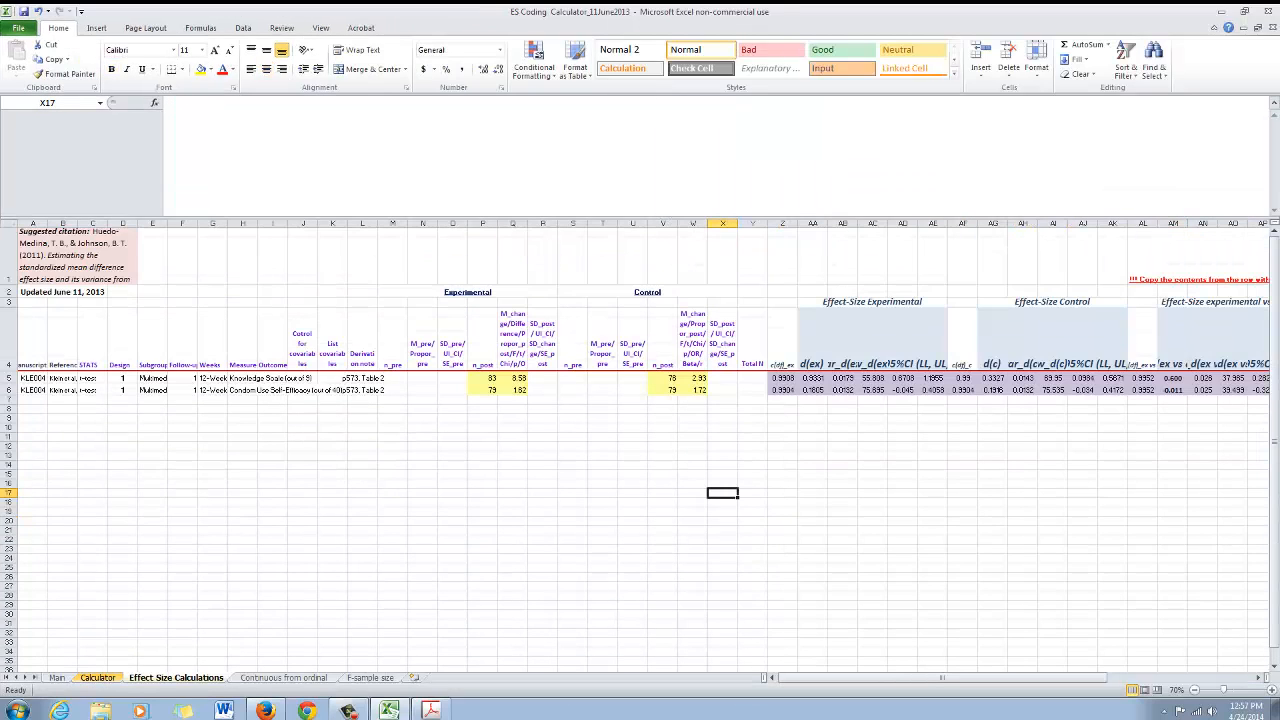
{"action": "left_click", "coordinate": [98, 677]}
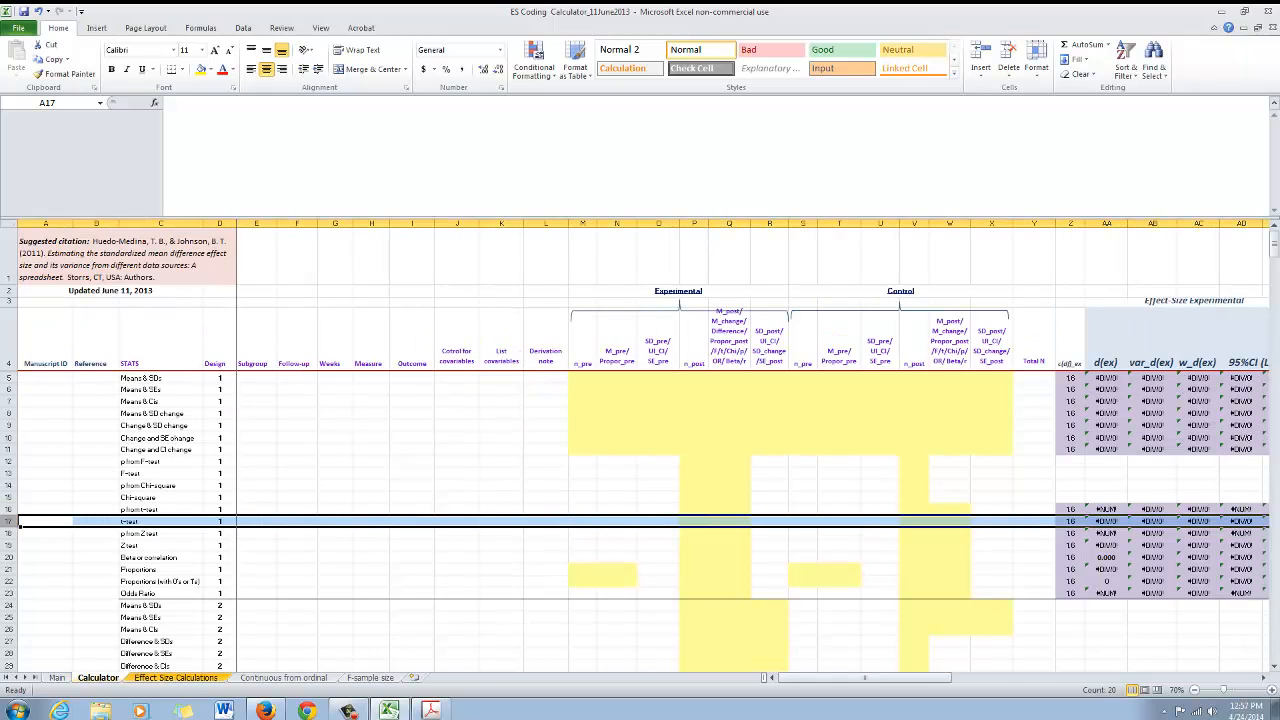
{"action": "key", "text": "ctrl+c"}
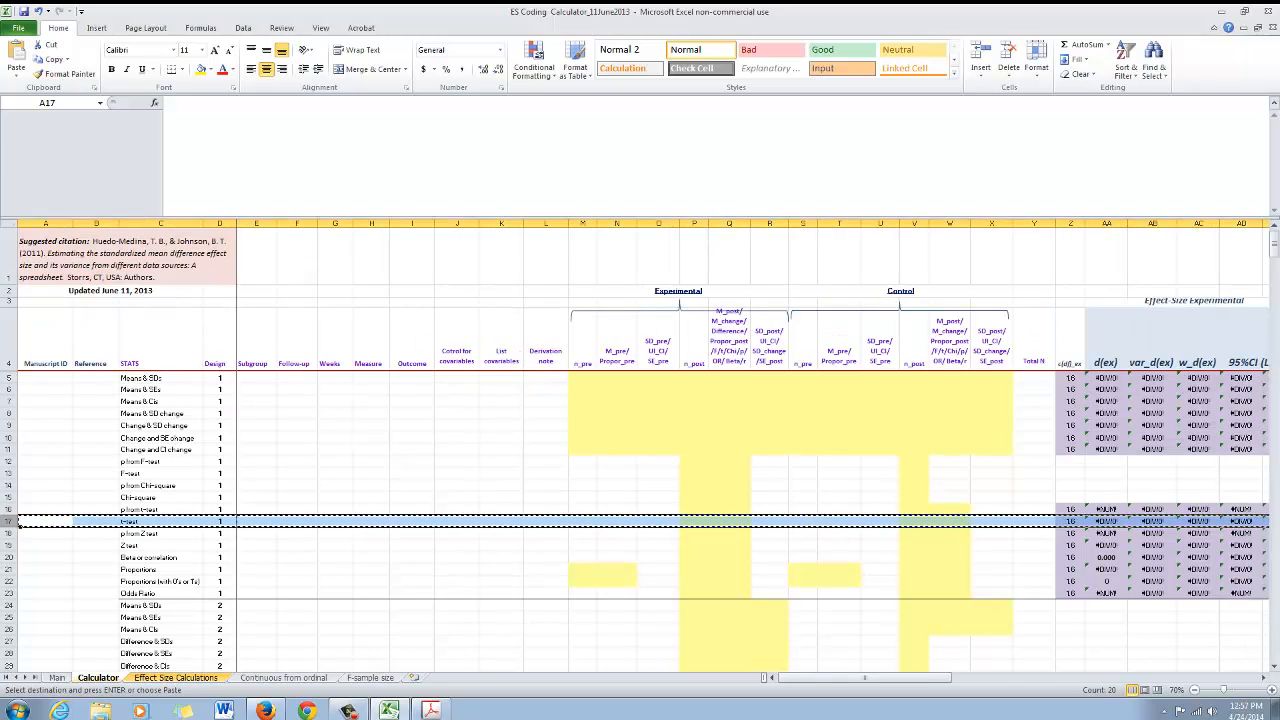
{"action": "left_click", "coordinate": [176, 677]}
{"action": "left_click", "coordinate": [9, 399]}
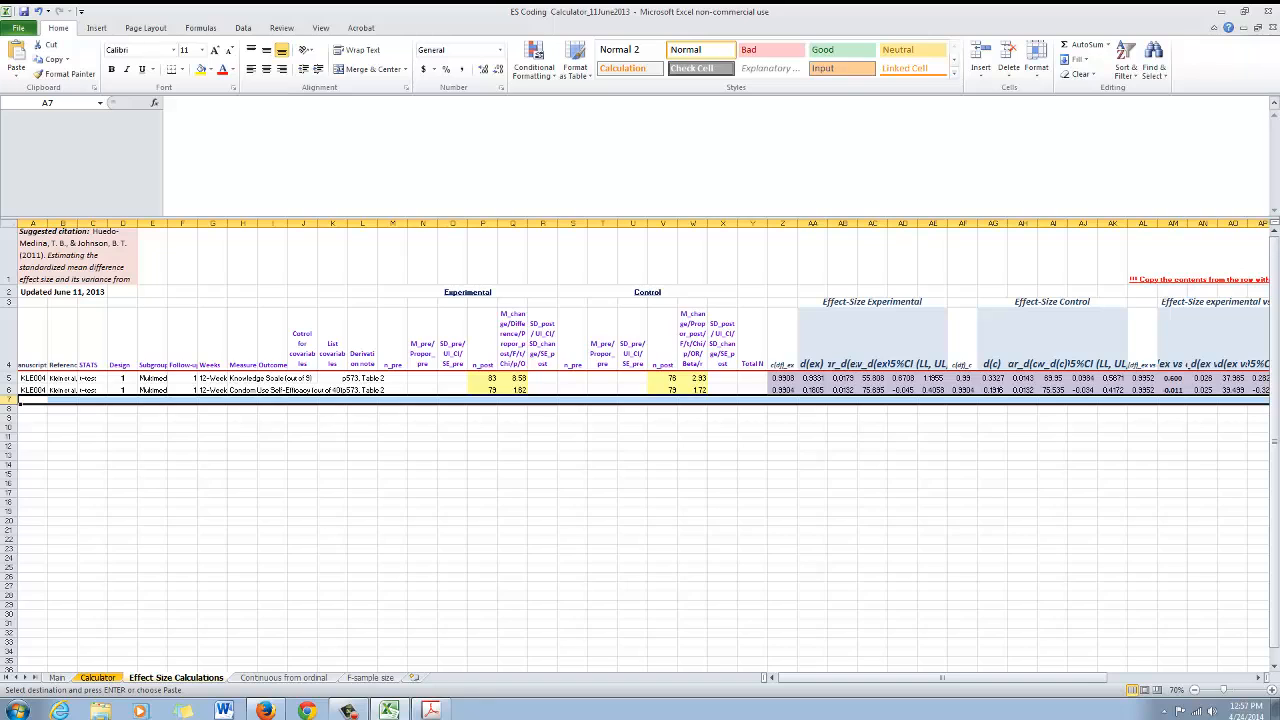
{"action": "key", "text": "ctrl+v"}
{"action": "left_click", "coordinate": [12, 413]}
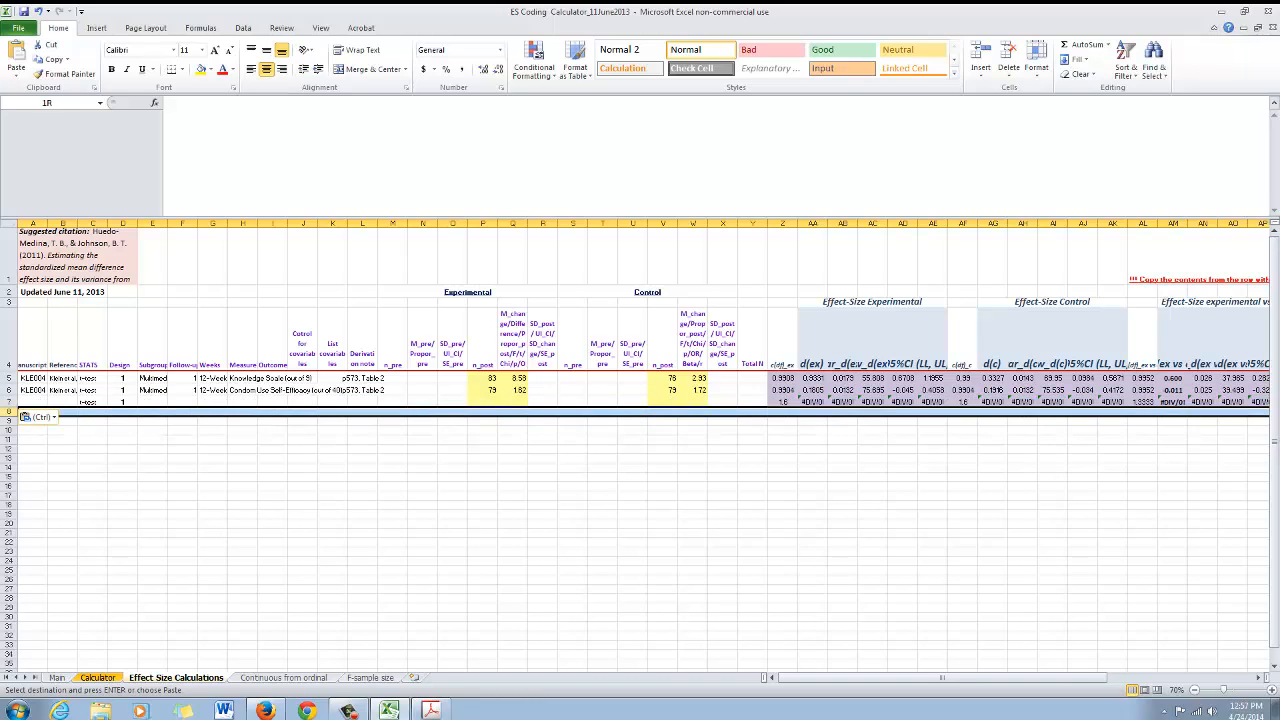
{"action": "key", "text": "ctrl+v"}
{"action": "left_click", "coordinate": [10, 425]}
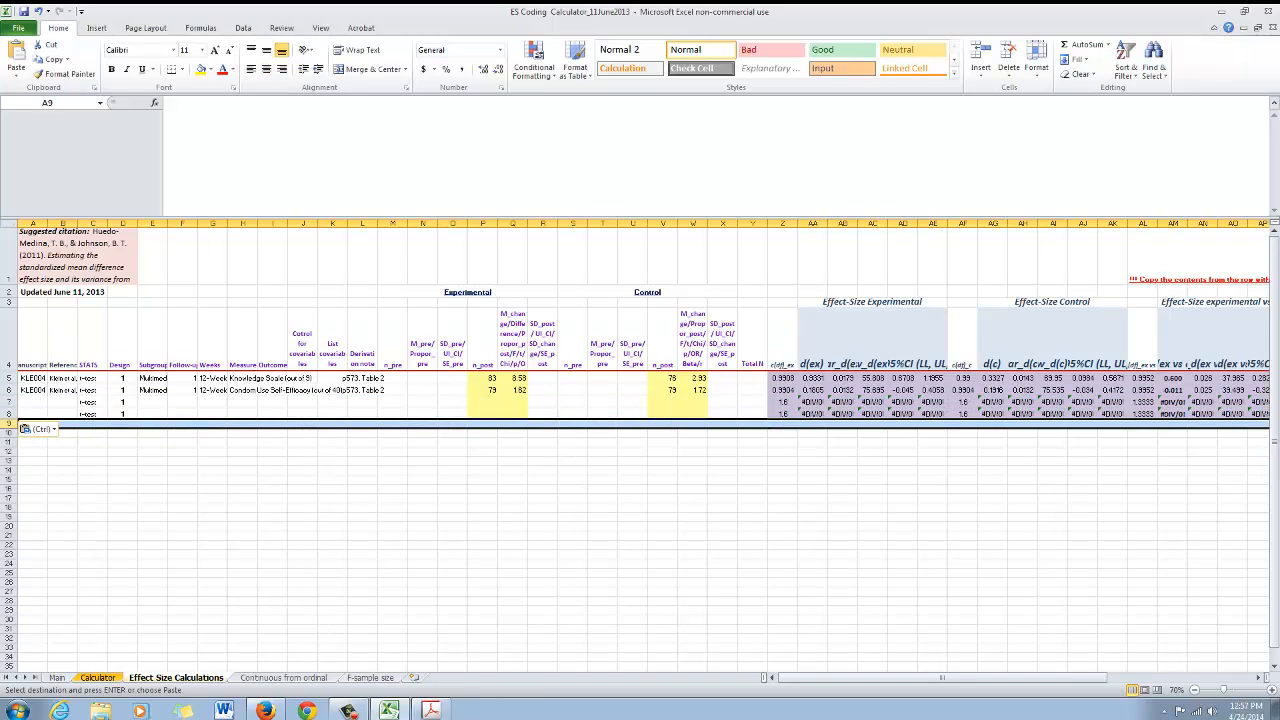
{"action": "key", "text": "ctrl+v"}
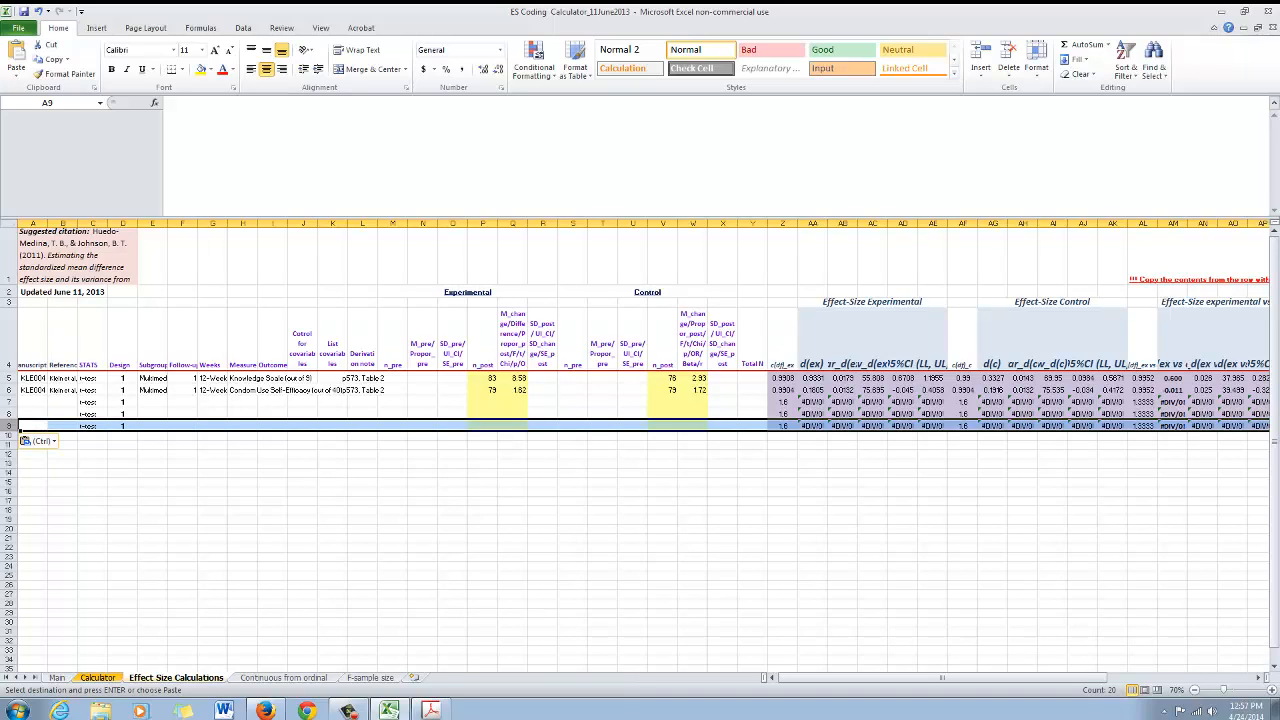
{"action": "left_click", "coordinate": [10, 436]}
{"action": "key", "text": "ctrl+v"}
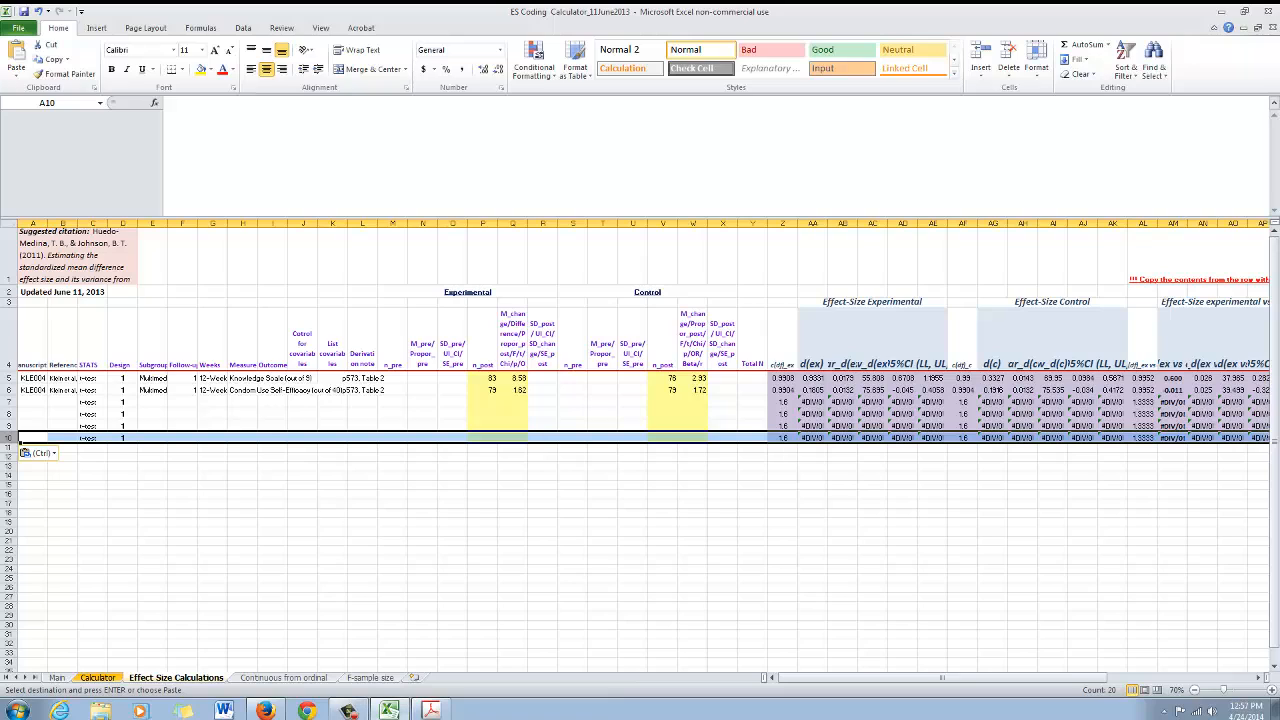
Copy the manuscript ID and reference from row 6 into rows 7 through 10
{"action": "left_click_drag", "start_coordinate": [33, 390], "coordinate": [63, 390]}
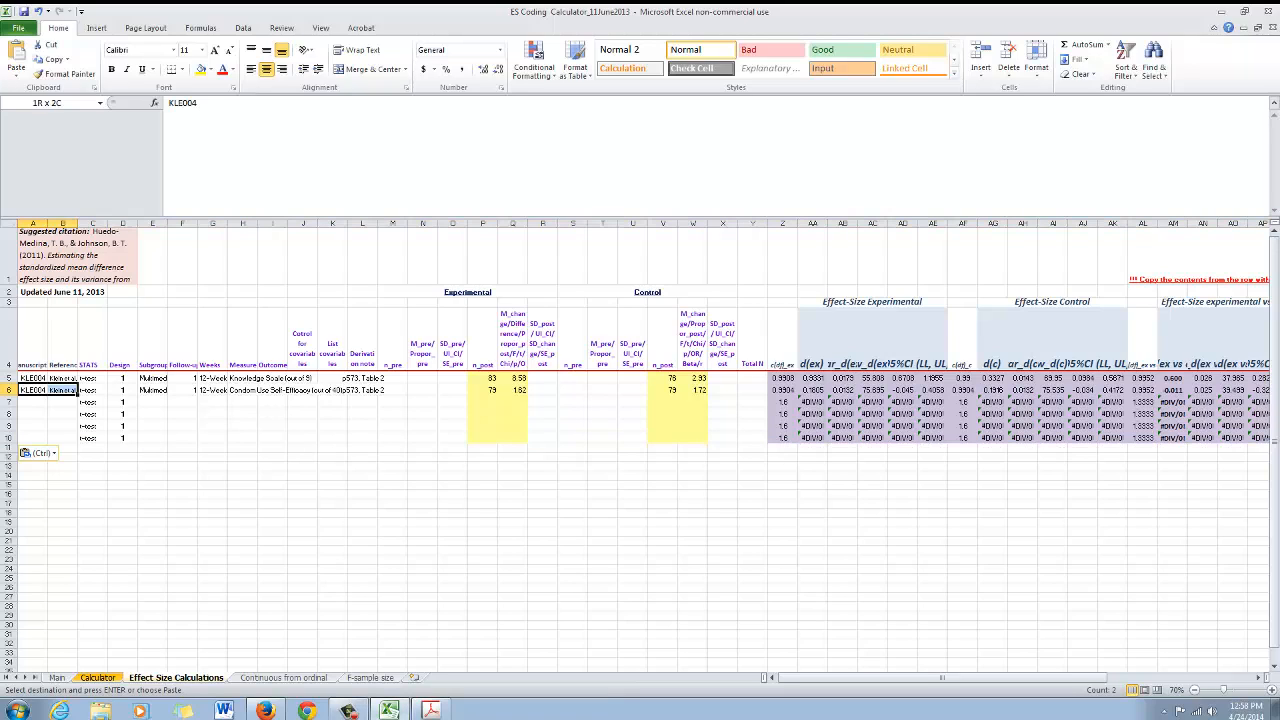
{"action": "key", "text": "ctrl+c"}
{"action": "left_click", "coordinate": [33, 402]}
{"action": "key", "text": "ctrl+v"}
{"action": "key", "text": "Down"}
{"action": "key", "text": "ctrl+v"}
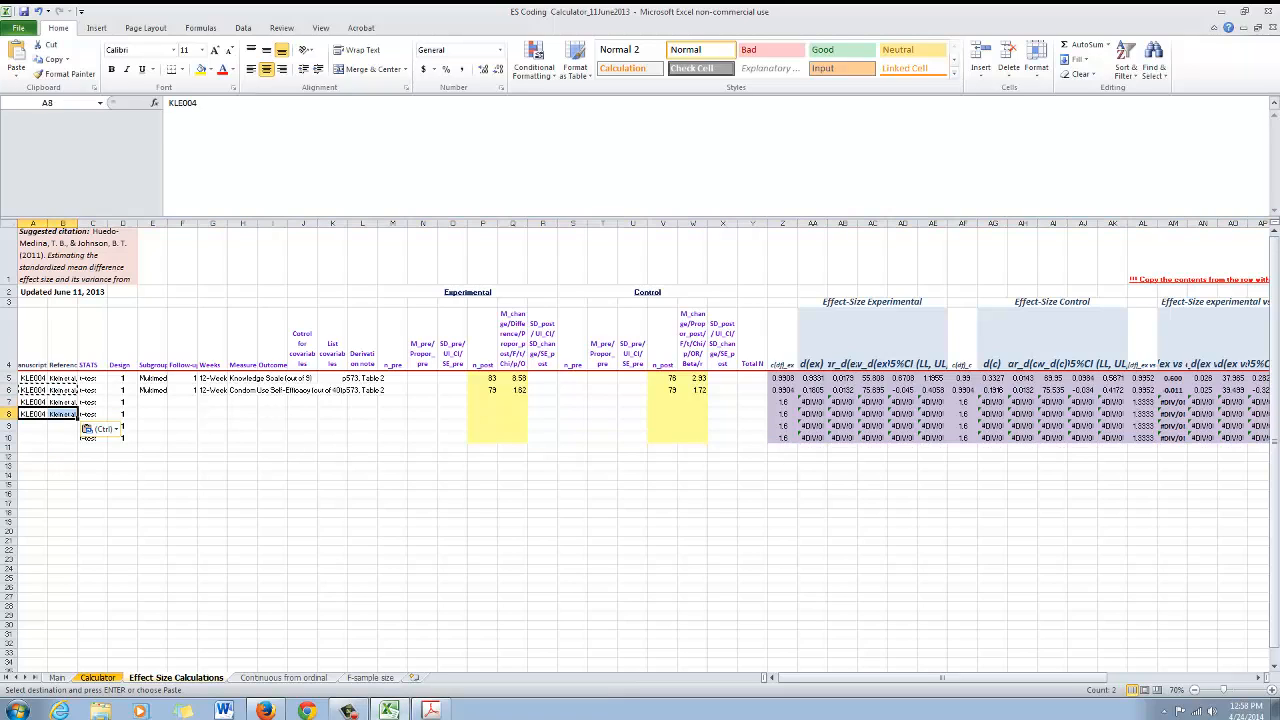
{"action": "key", "text": "Down"}
{"action": "key", "text": "ctrl+v"}
{"action": "key", "text": "Down"}
{"action": "key", "text": "ctrl+v"}
Copy the Multimed subgroup entry from row 6 into rows 7 through 10
{"action": "left_click", "coordinate": [153, 390]}
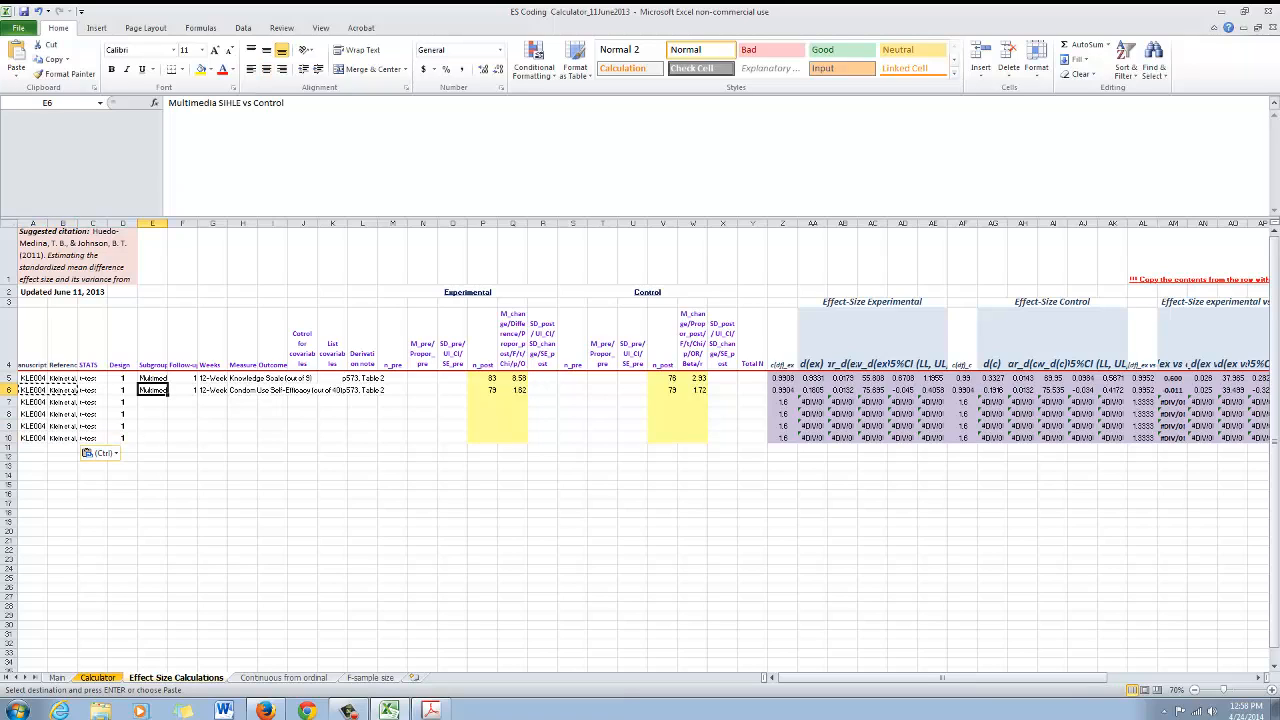
{"action": "key", "text": "ctrl+v"}
{"action": "key", "text": "ctrl+z"}
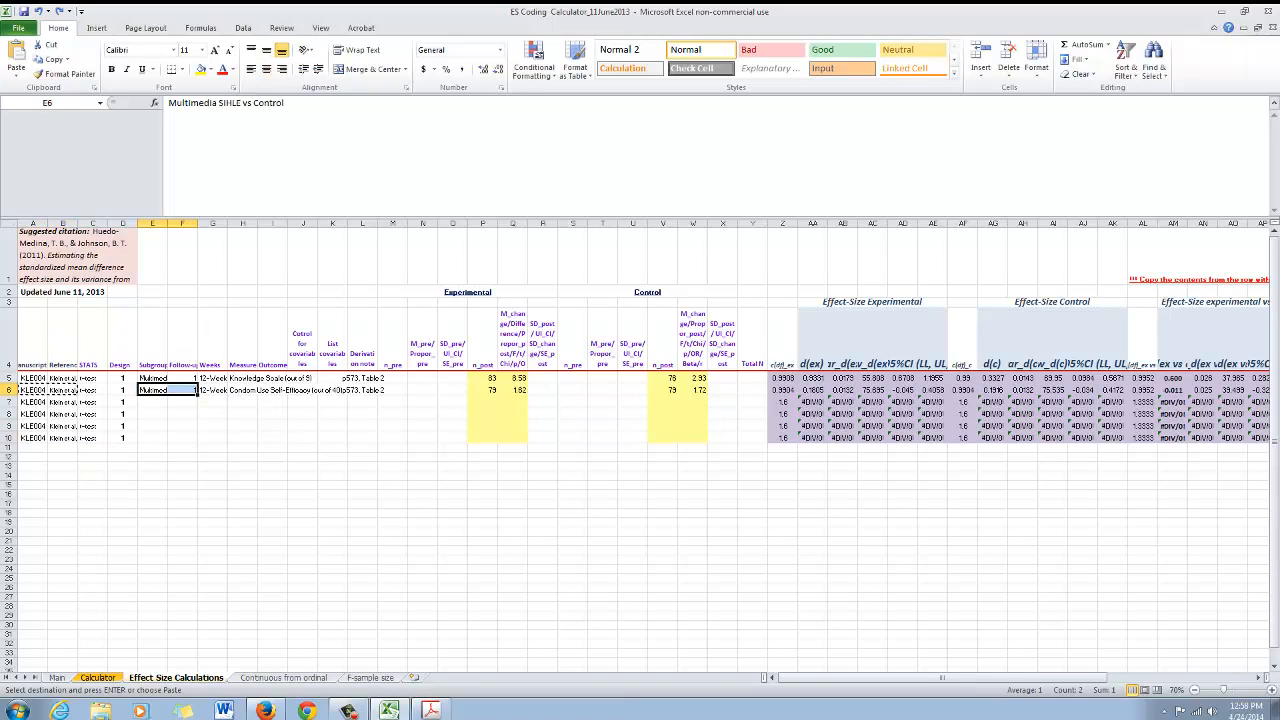
{"action": "left_click", "coordinate": [153, 390]}
{"action": "key", "text": "ctrl+c"}
{"action": "key", "text": "Down"}
{"action": "key", "text": "ctrl+v"}
{"action": "key", "text": "Down"}
{"action": "key", "text": "ctrl+v"}
{"action": "key", "text": "Down"}
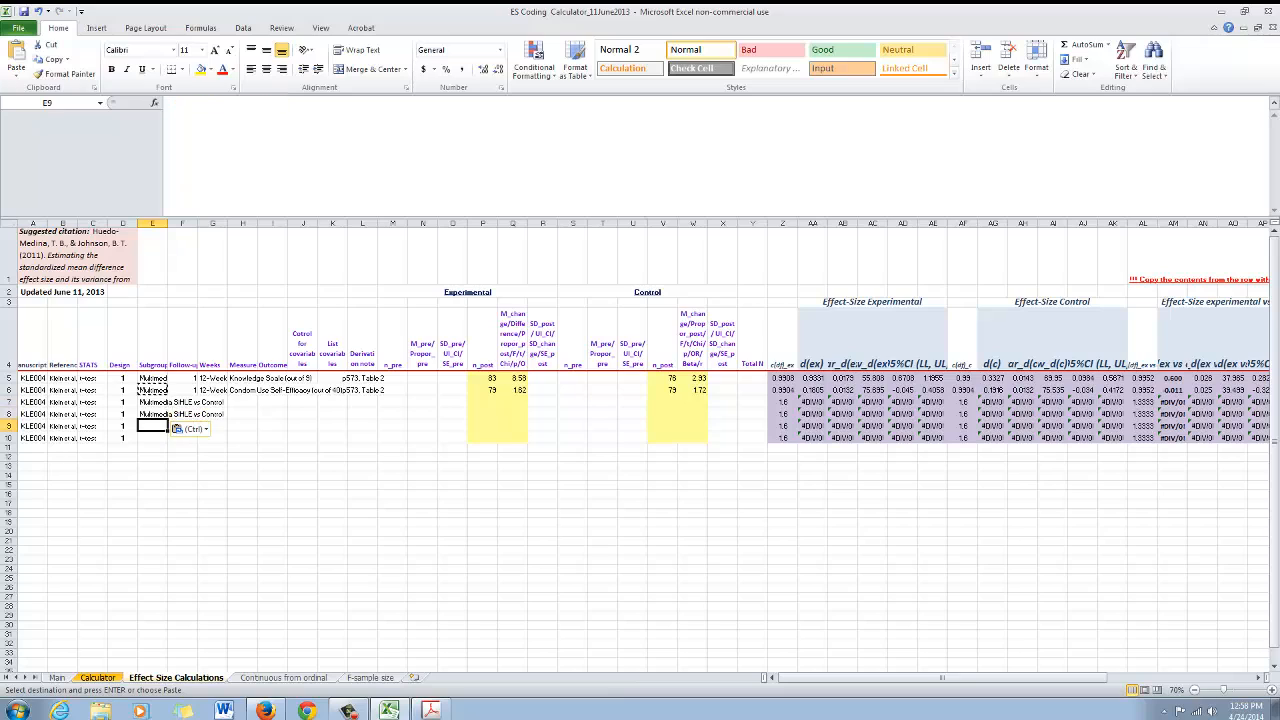
{"action": "key", "text": "ctrl+v"}
Copy the follow-up and weeks values from row 6 into rows 7 through 10
{"action": "key", "text": "Down"}
{"action": "key", "text": "ctrl+v"}
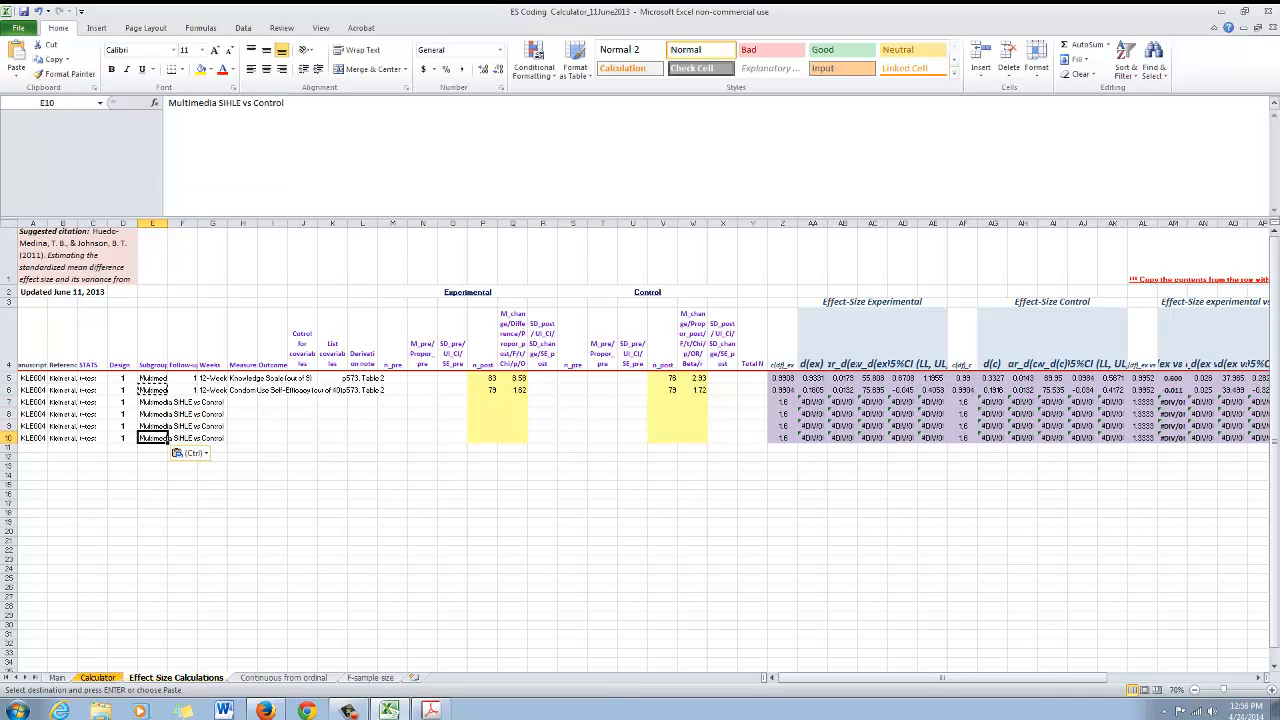
{"action": "left_click_drag", "start_coordinate": [182, 390], "coordinate": [212, 390]}
{"action": "key", "text": "ctrl+c"}
{"action": "key", "text": "Down"}
{"action": "key", "text": "ctrl+v"}
{"action": "key", "text": "Down"}
{"action": "key", "text": "ctrl+v"}
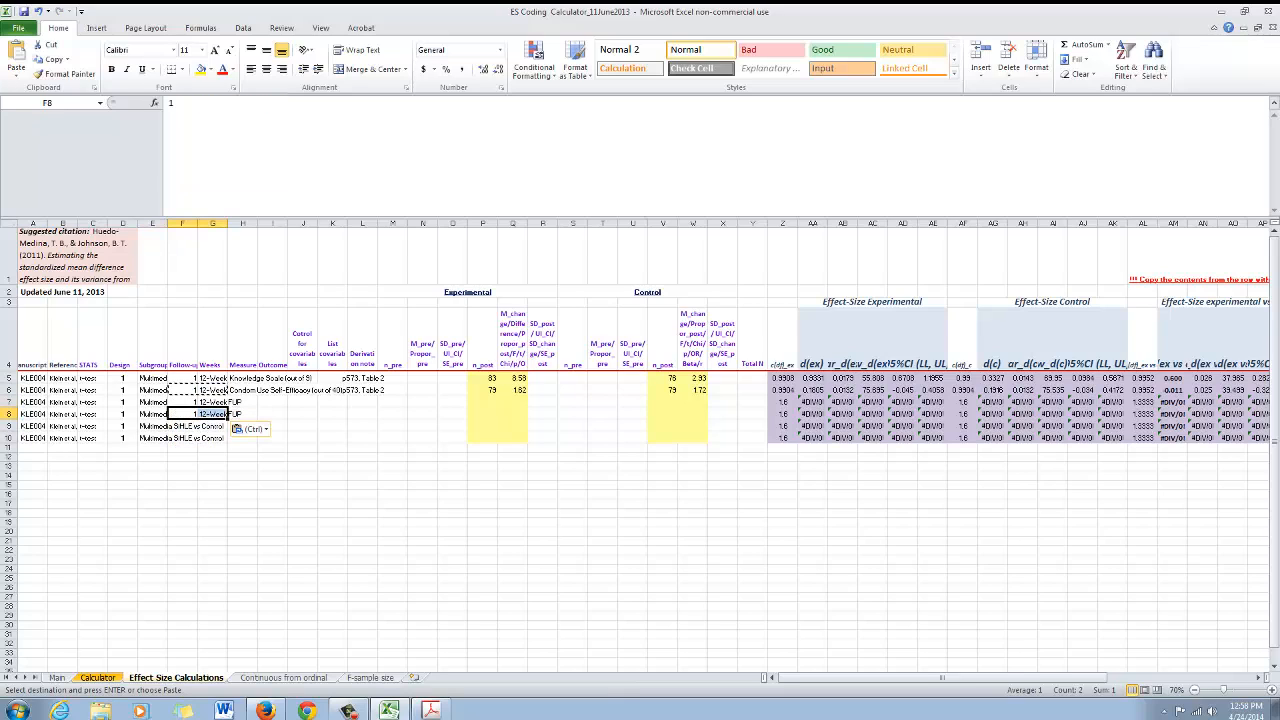
{"action": "key", "text": "Down"}
{"action": "key", "text": "ctrl+v"}
{"action": "key", "text": "Down"}
{"action": "key", "text": "ctrl+v"}
Copy the derivation note p573, Table 2 from row 6 into rows 7 through 10
{"action": "key", "text": "ctrl+v"}
{"action": "key", "text": "Escape"}
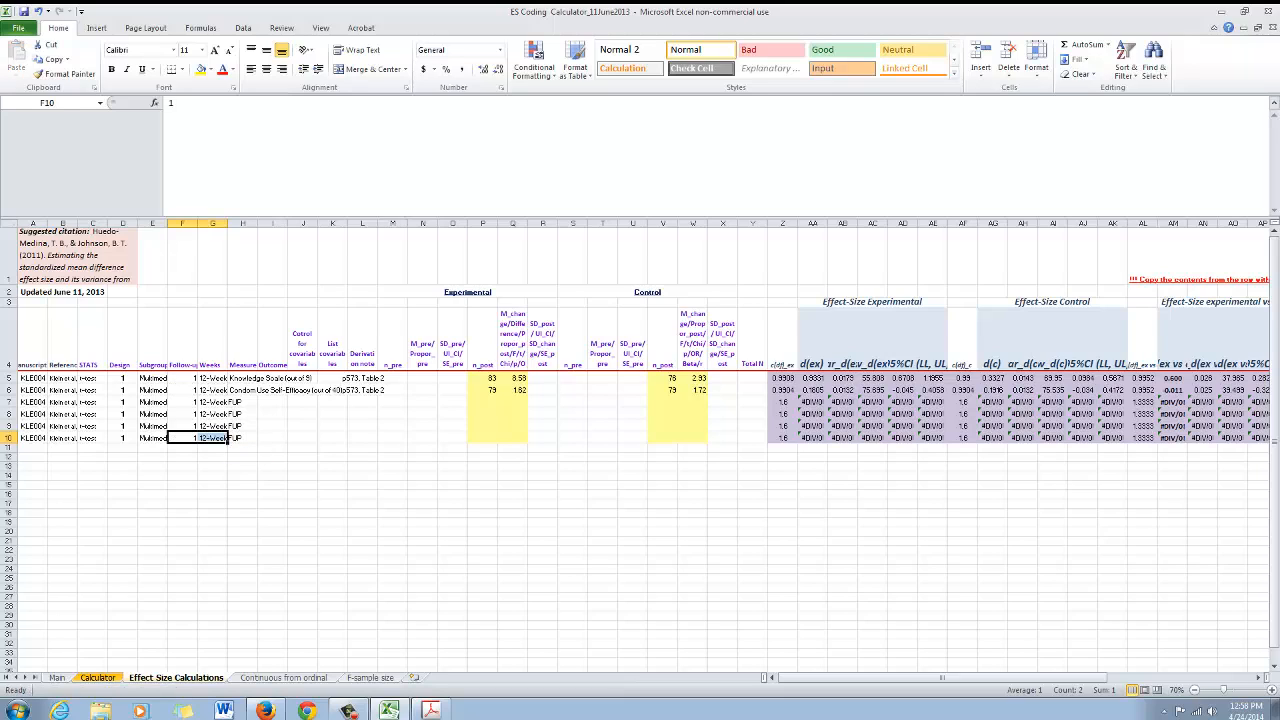
{"action": "left_click", "coordinate": [362, 390]}
{"action": "key", "text": "ctrl+c"}
{"action": "key", "text": "Down"}
{"action": "key", "text": "ctrl+v"}
{"action": "key", "text": "Down"}
{"action": "key", "text": "ctrl+v"}
{"action": "key", "text": "Down"}
{"action": "key", "text": "ctrl+v"}
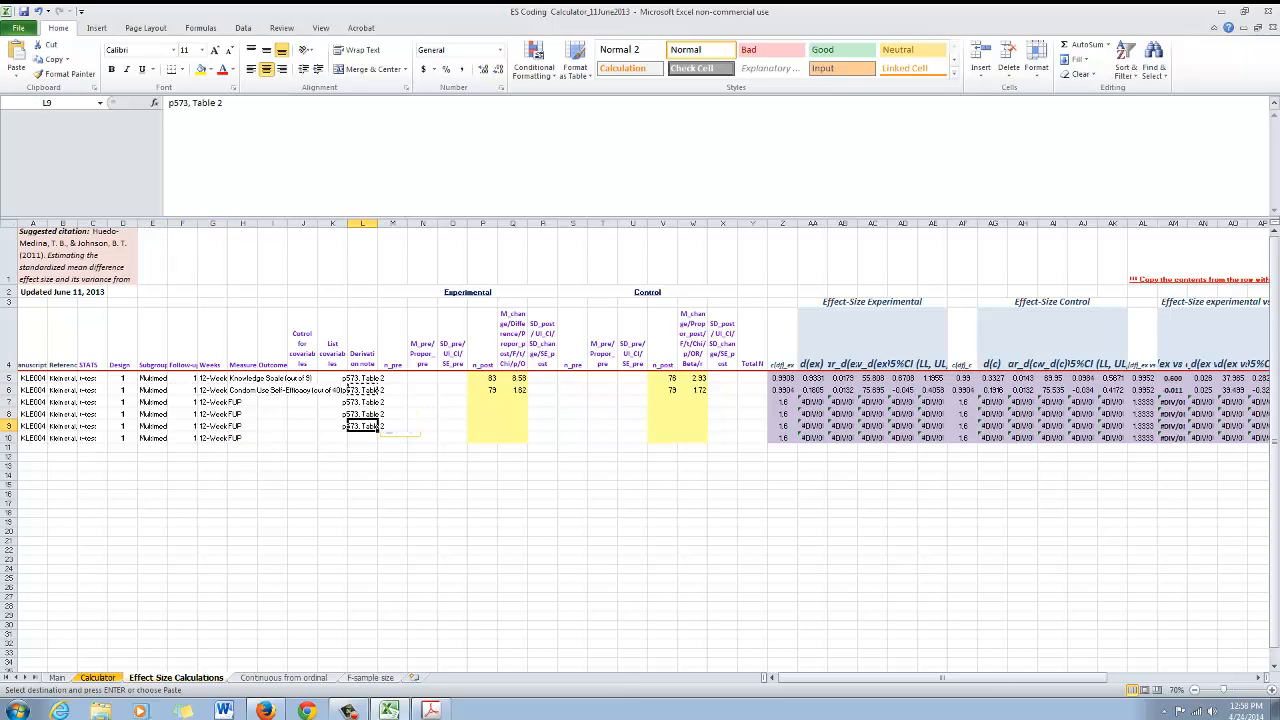
{"action": "key", "text": "Down"}
{"action": "key", "text": "ctrl+v"}
Enter placeholder text xx as the measure outcome in rows 7 through 10
{"action": "left_click", "coordinate": [243, 390]}
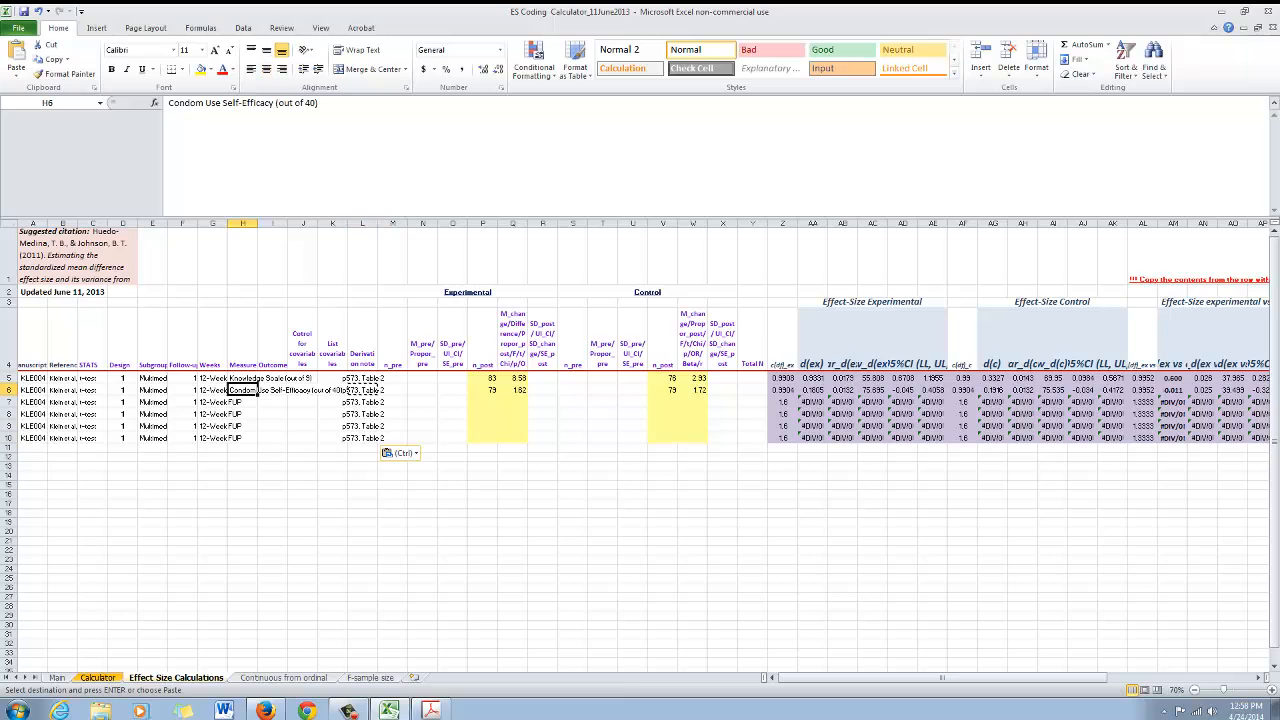
{"action": "left_click", "coordinate": [243, 402]}
{"action": "type", "text": "xx"}
{"action": "key", "text": "Down"}
{"action": "type", "text": "xx"}
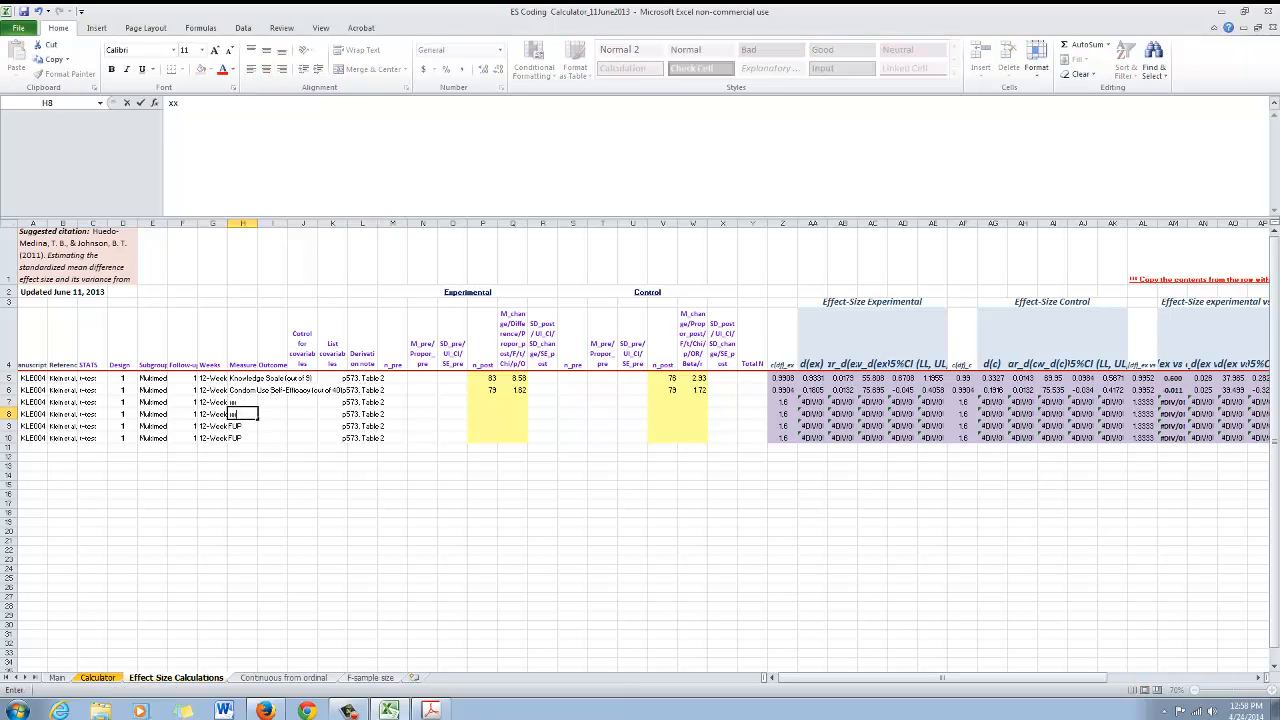
{"action": "key", "text": "Down"}
{"action": "type", "text": "xx"}
{"action": "key", "text": "Down"}
{"action": "type", "text": "x"}
{"action": "key", "text": "Down"}
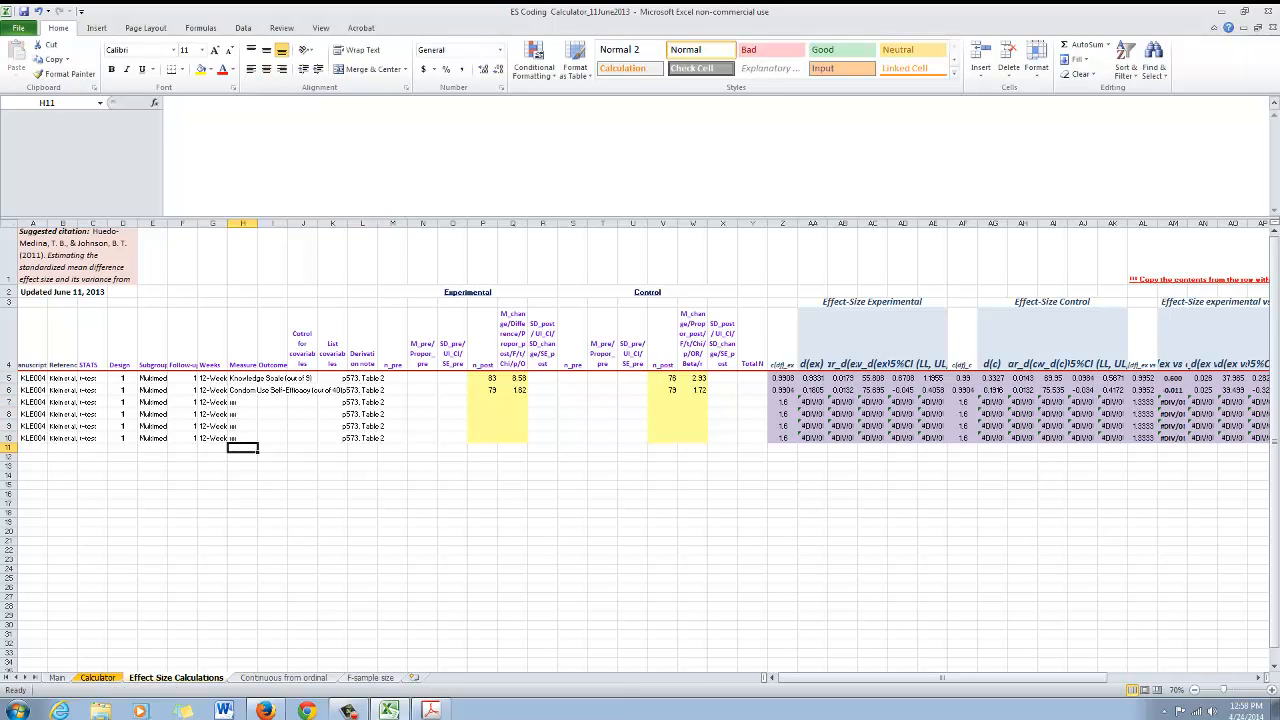